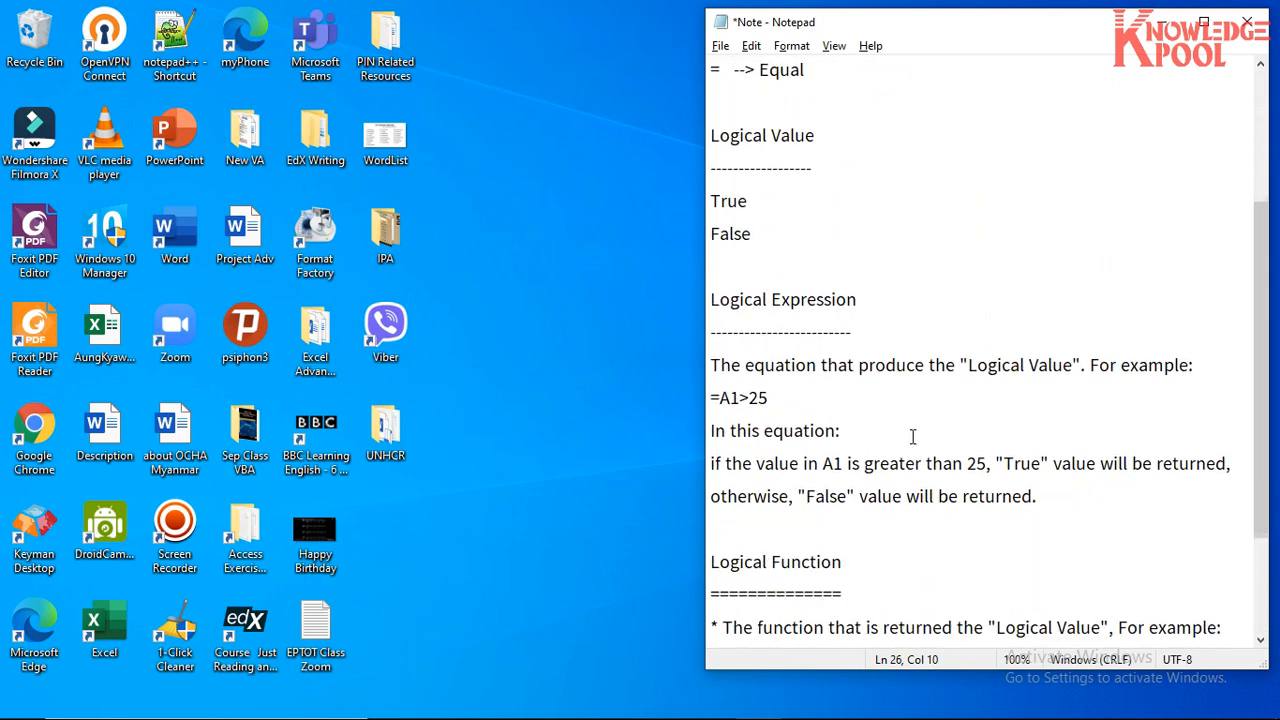
# Step: Review the Notepad notes on logical operators, values and expressions, along with the And, Or, XOR and Not function examples
pyautogui.moveTo(1062, 507); pyautogui.dragTo(683, 17)
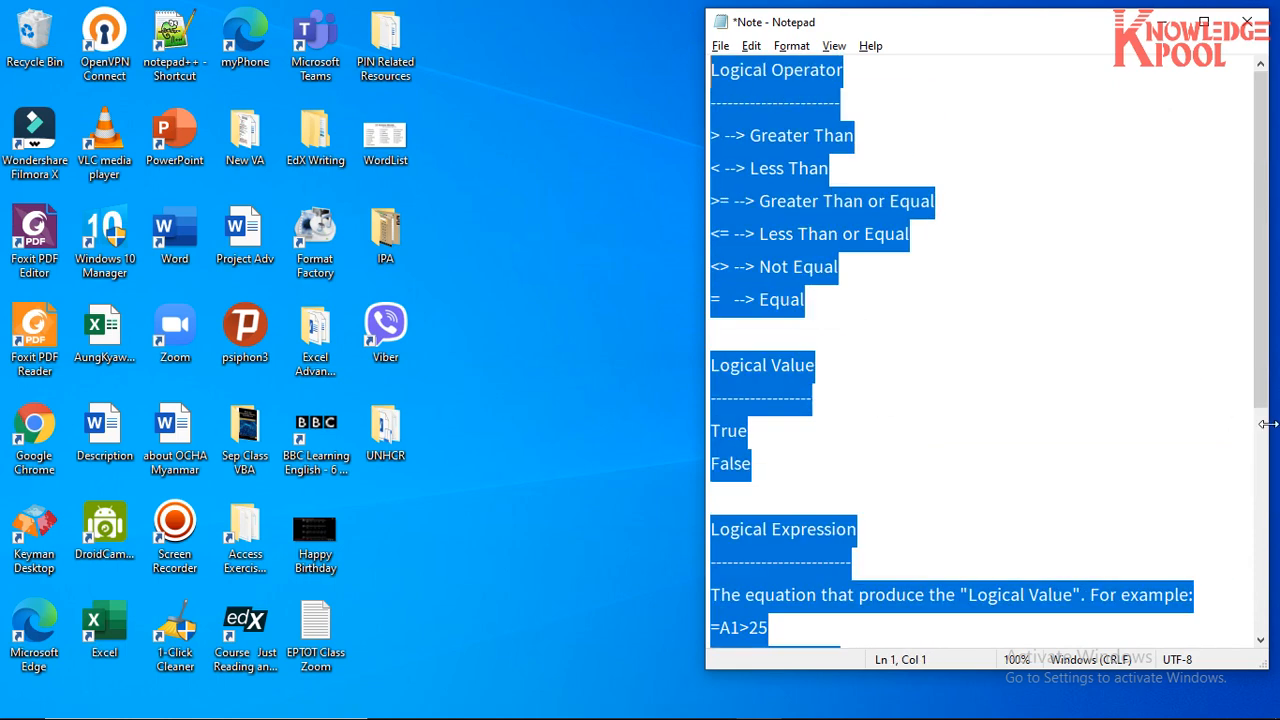
pyautogui.scroll(-4, 1245, 306)
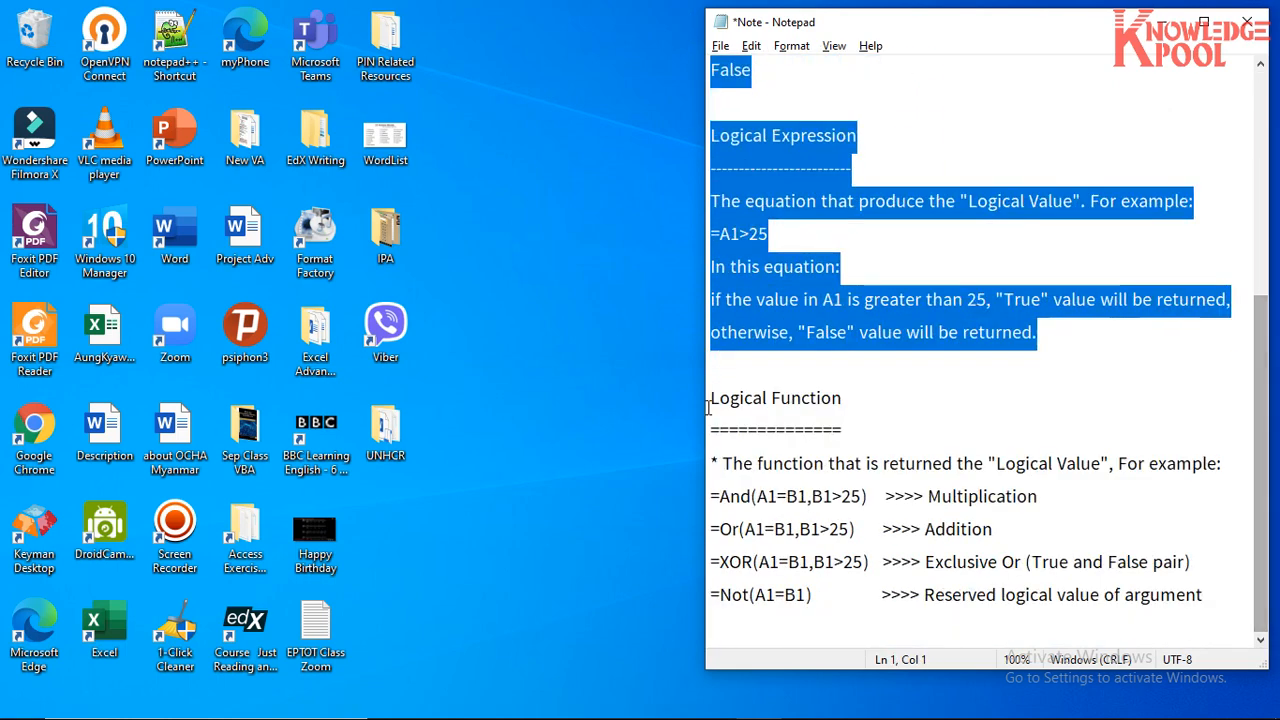
pyautogui.moveTo(718, 398); pyautogui.dragTo(1234, 606)
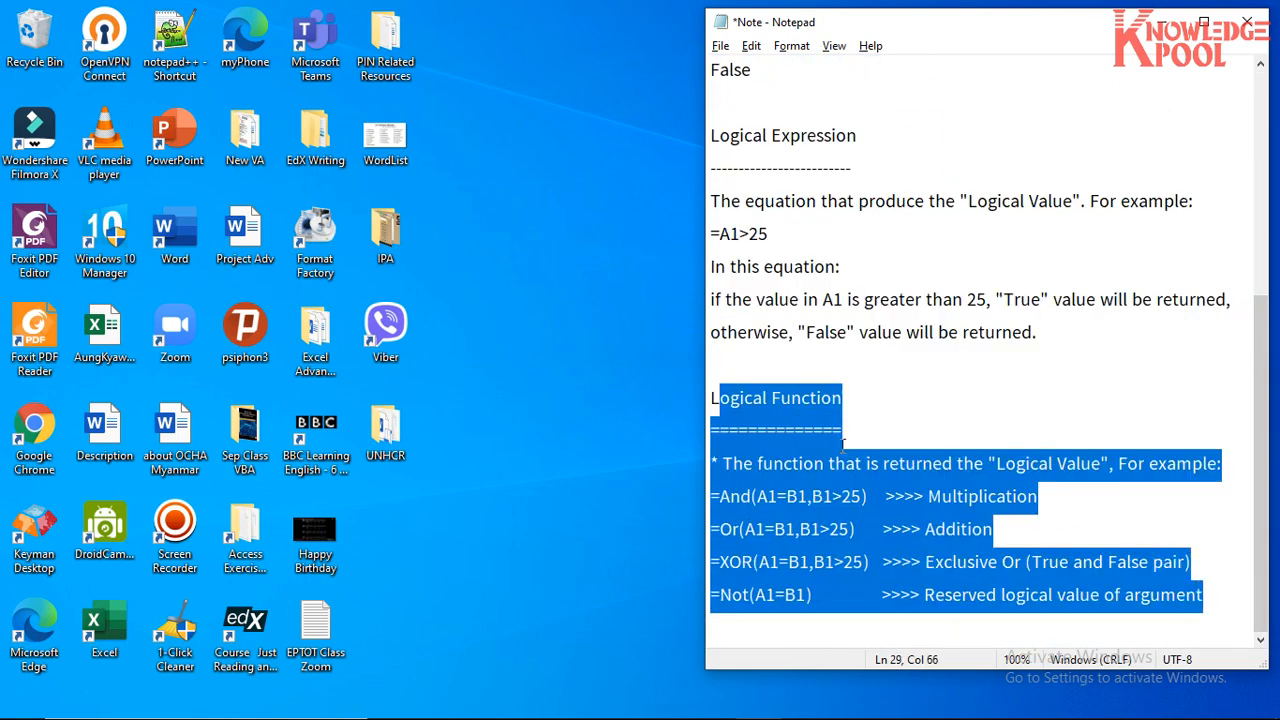
pyautogui.moveTo(712, 398); pyautogui.dragTo(1244, 585)
pyautogui.click(902, 332)
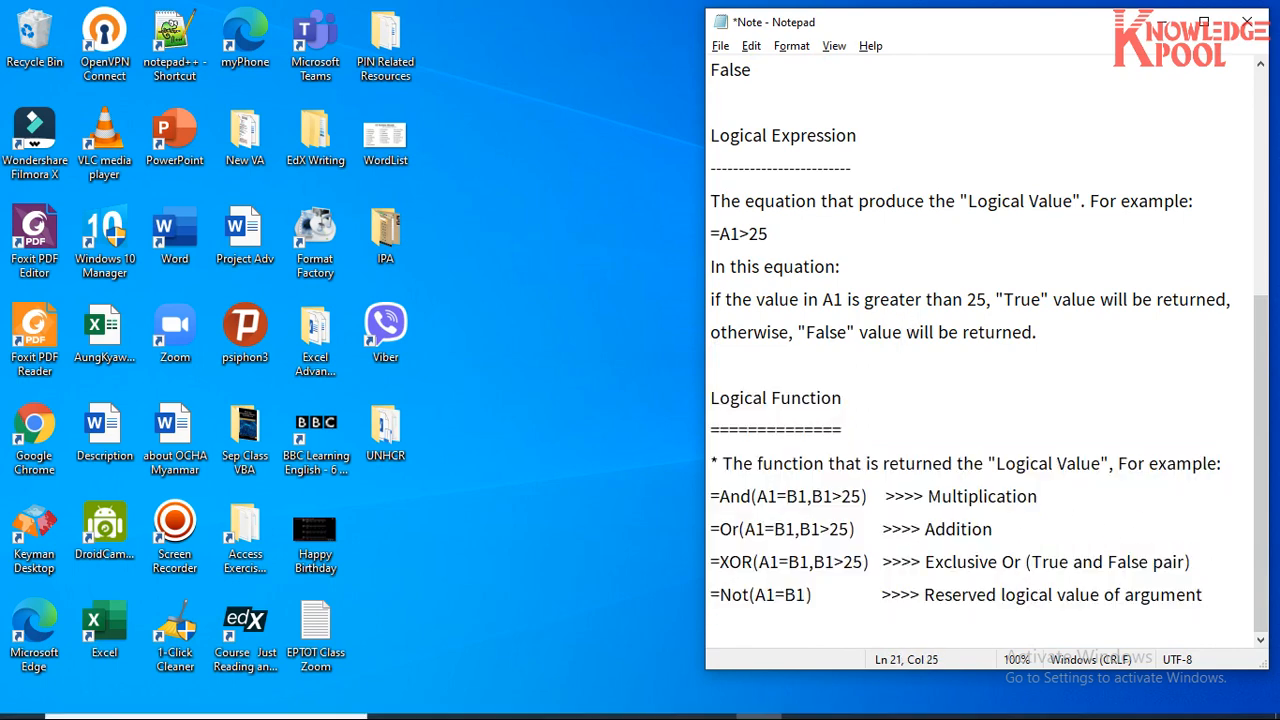
# Step: Switch to the Logical Function Homework workbook in Excel and slightly widen the "Female, Under 25" column on the Example sheet
pyautogui.click(799, 701)
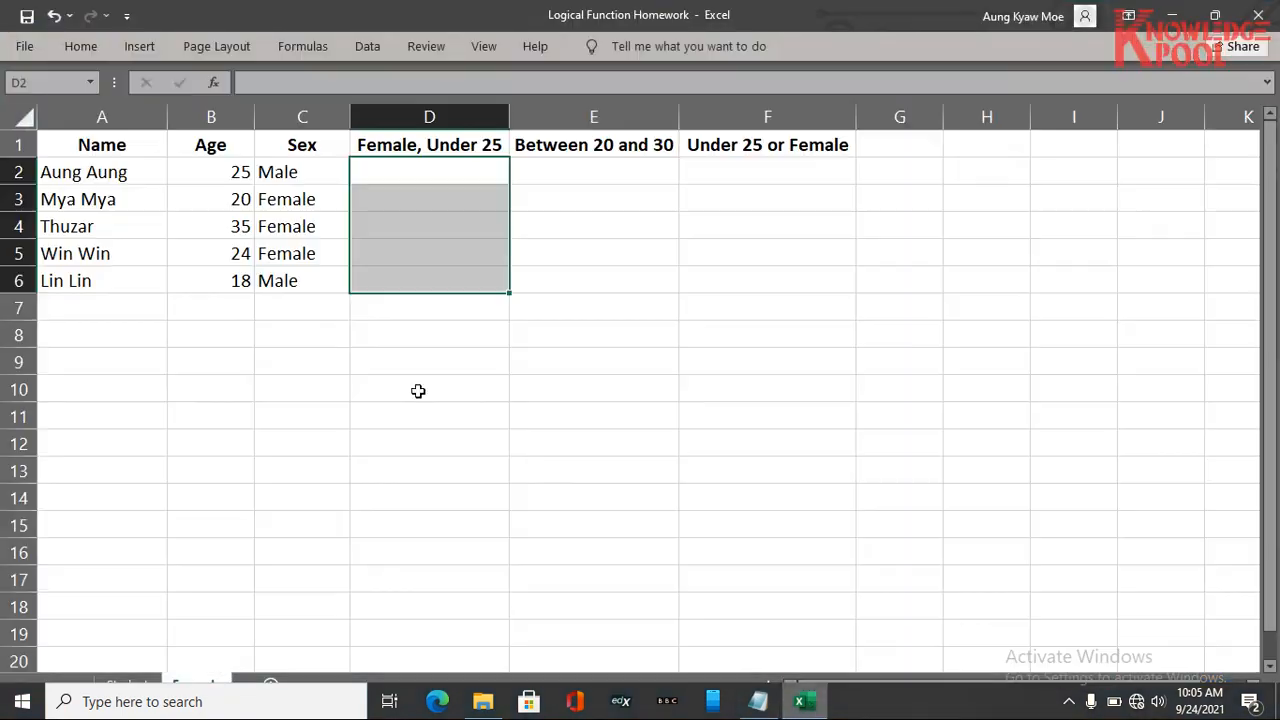
pyautogui.click(247, 340)
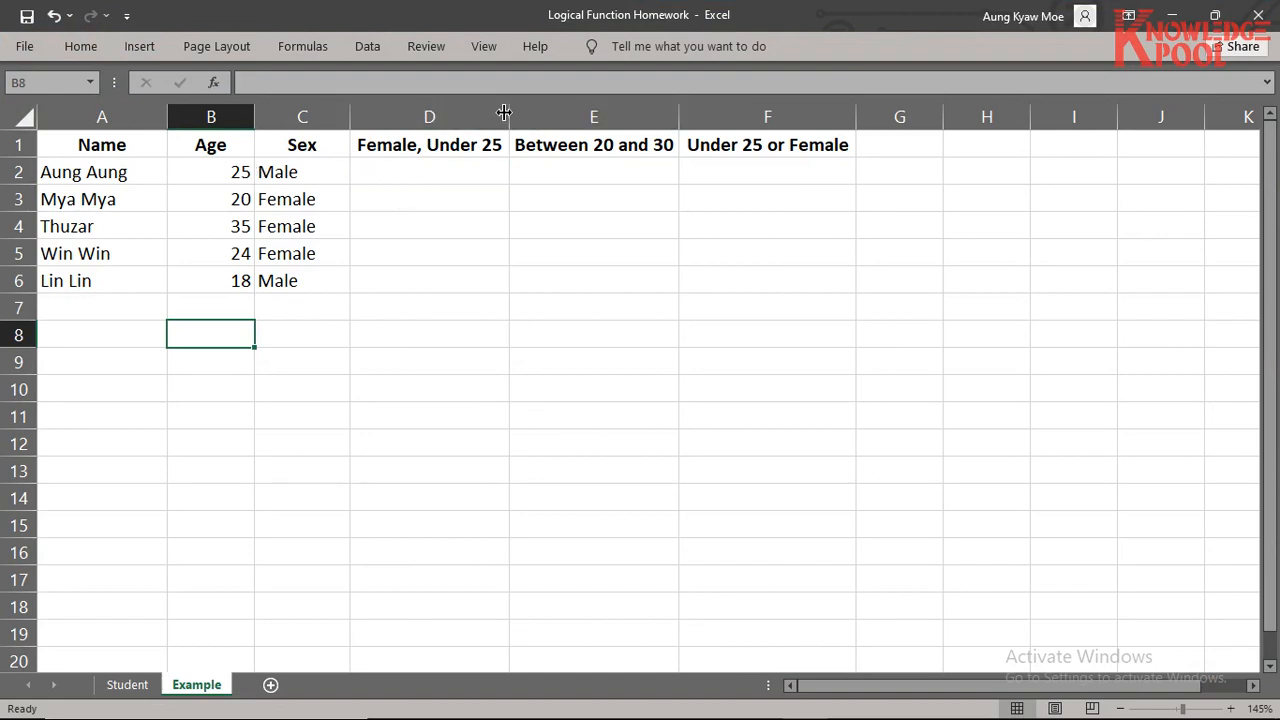
pyautogui.moveTo(509, 113); pyautogui.dragTo(522, 113)
# Step: Examine the Name, Age and Sex columns of the Example sheet one after another
pyautogui.click(129, 119)
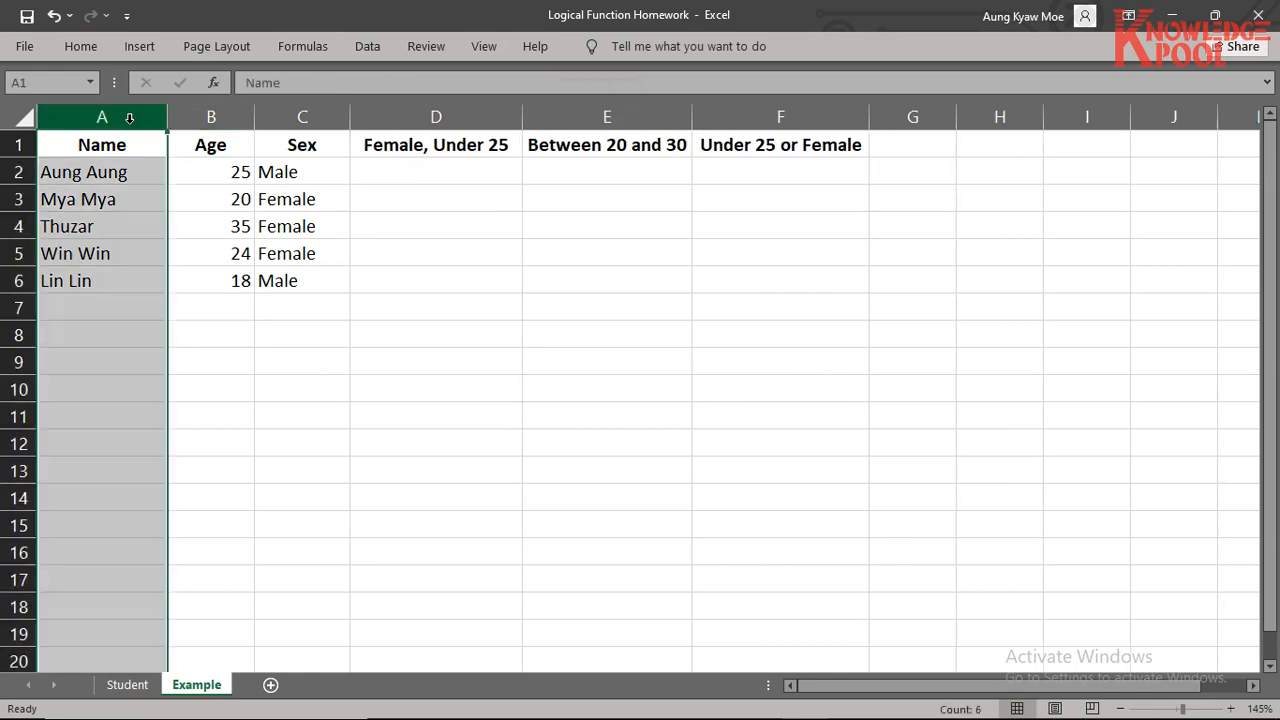
pyautogui.click(220, 118)
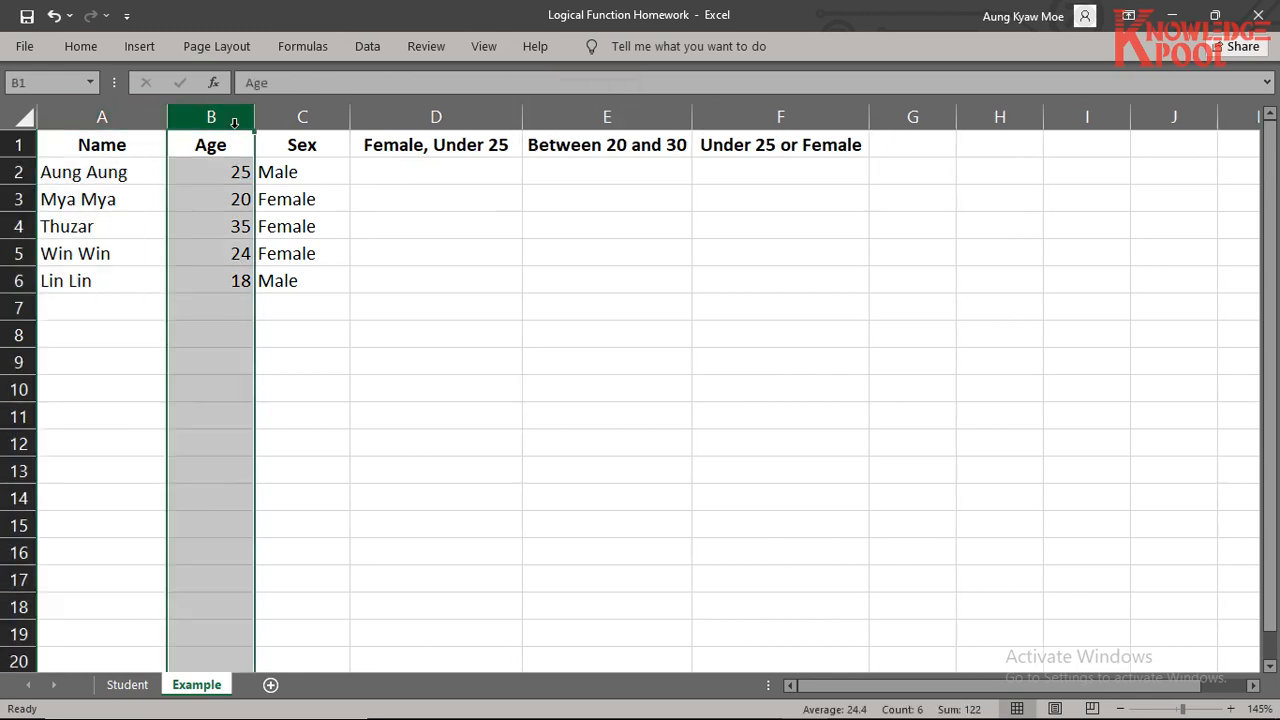
pyautogui.click(326, 120)
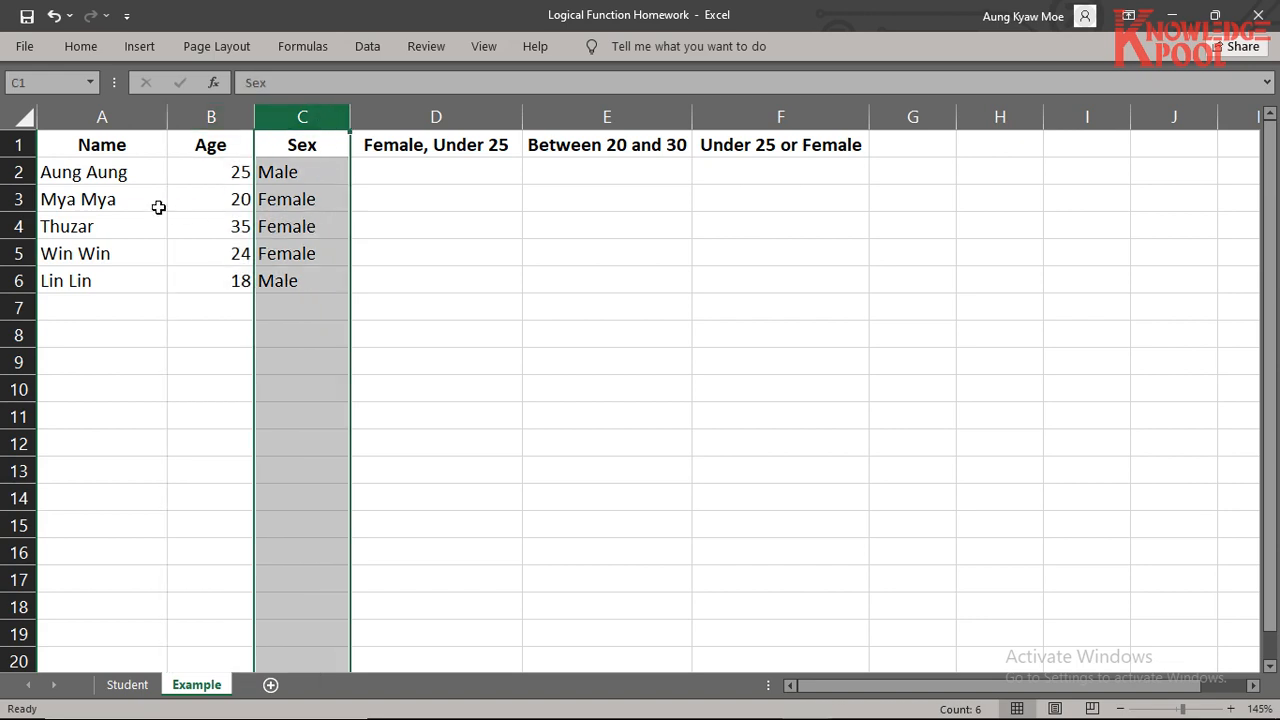
# Step: Enter the formula =C2="Female" in cell D2 to test the first person's sex
pyautogui.click(444, 176)
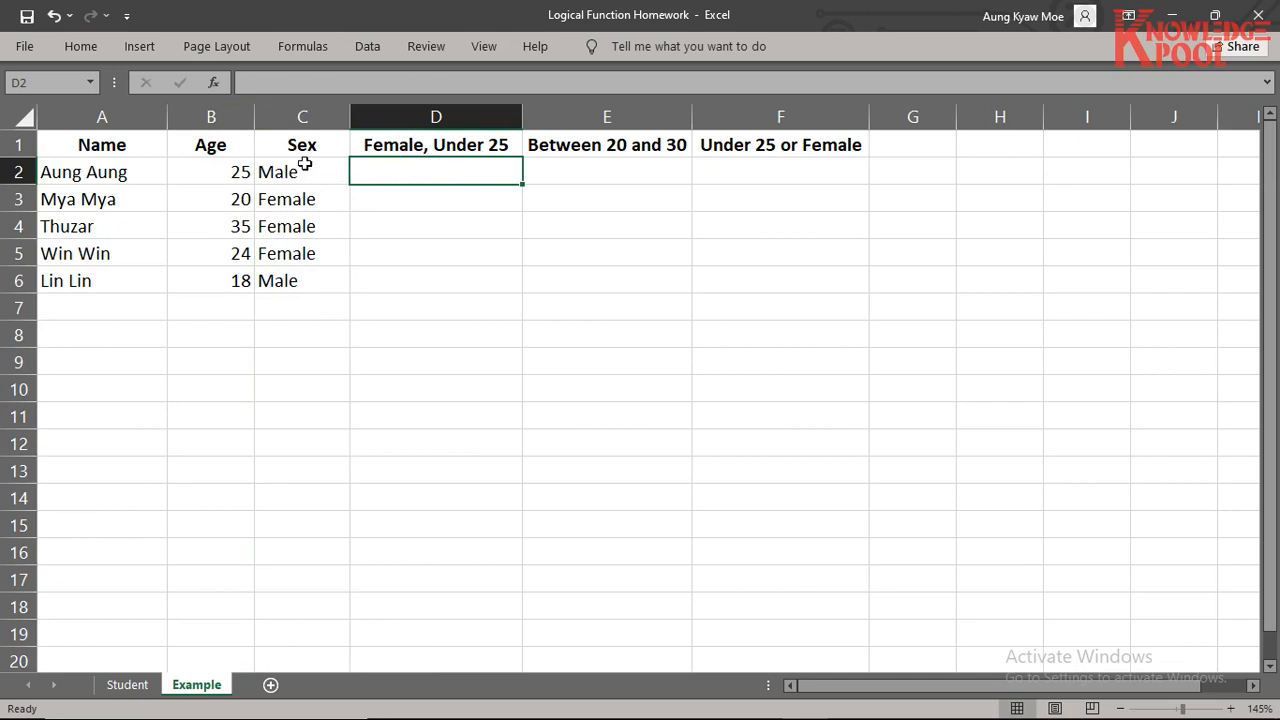
pyautogui.write('=')
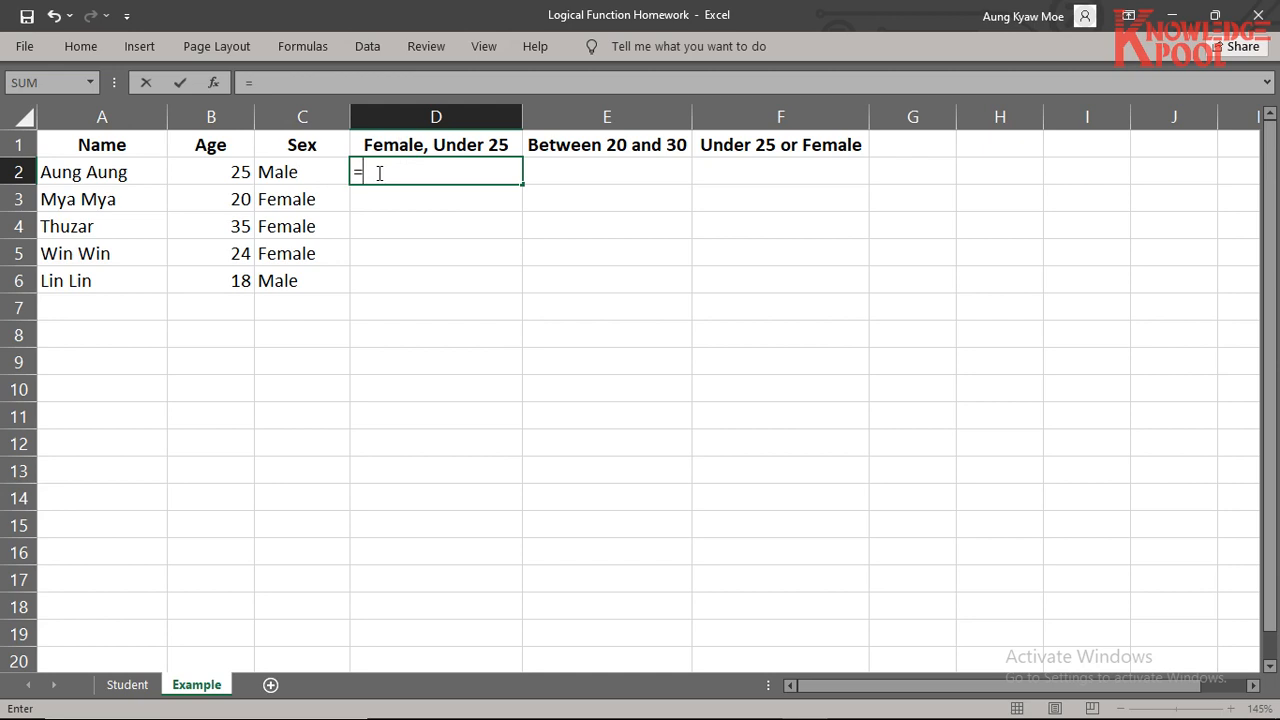
pyautogui.write('C2')
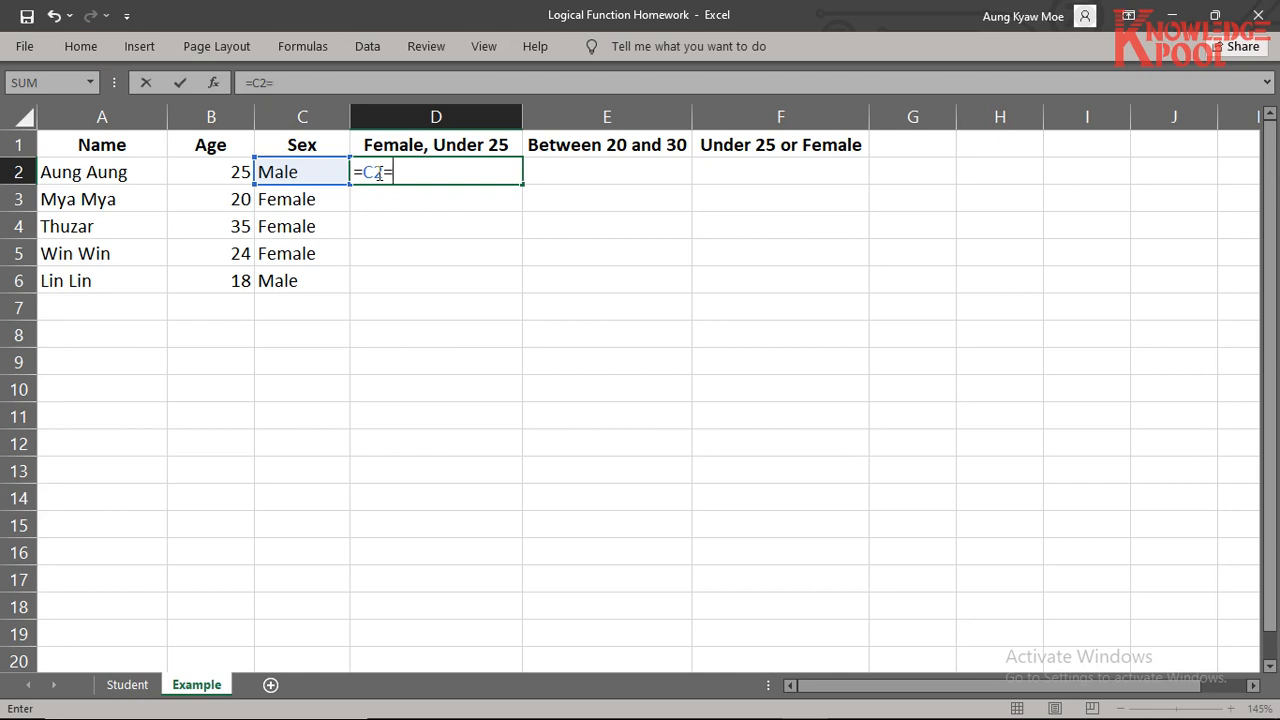
pyautogui.write('="Female"')
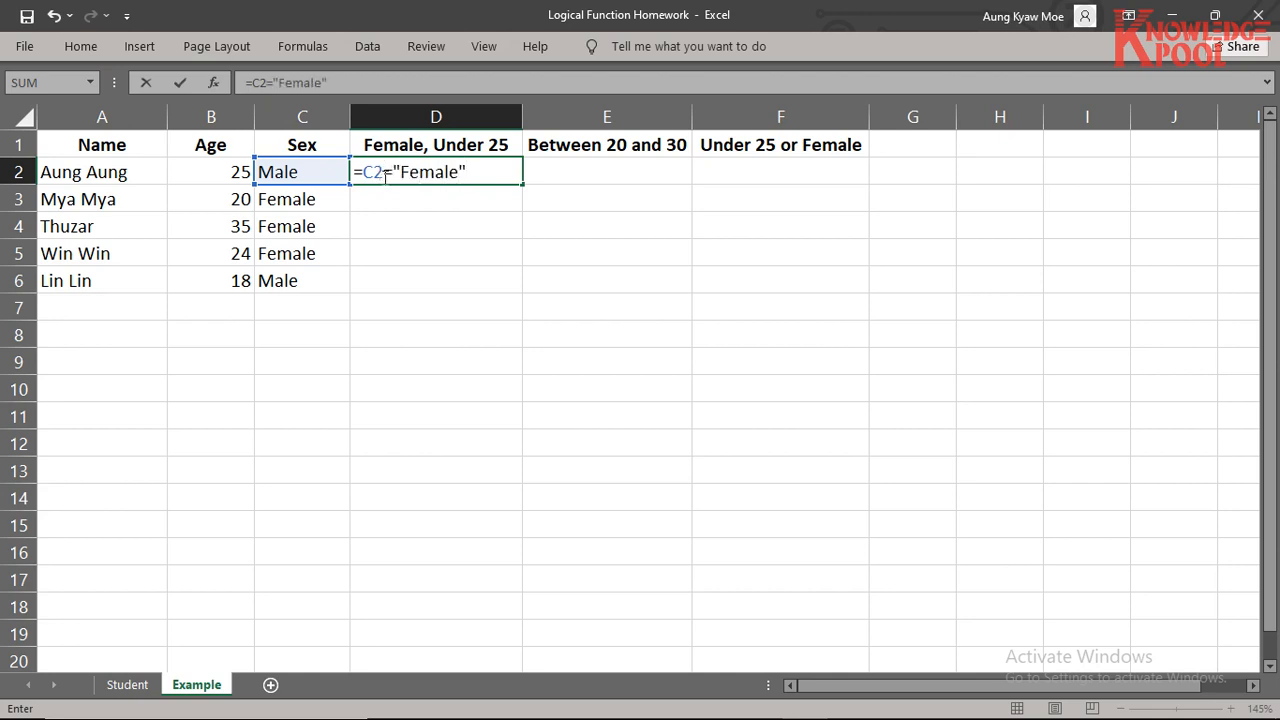
pyautogui.moveTo(365, 171)
pyautogui.mouseDown()
pyautogui.moveTo(474, 163)
pyautogui.moveTo(470, 181)
pyautogui.moveTo(383, 172)
pyautogui.mouseUp()
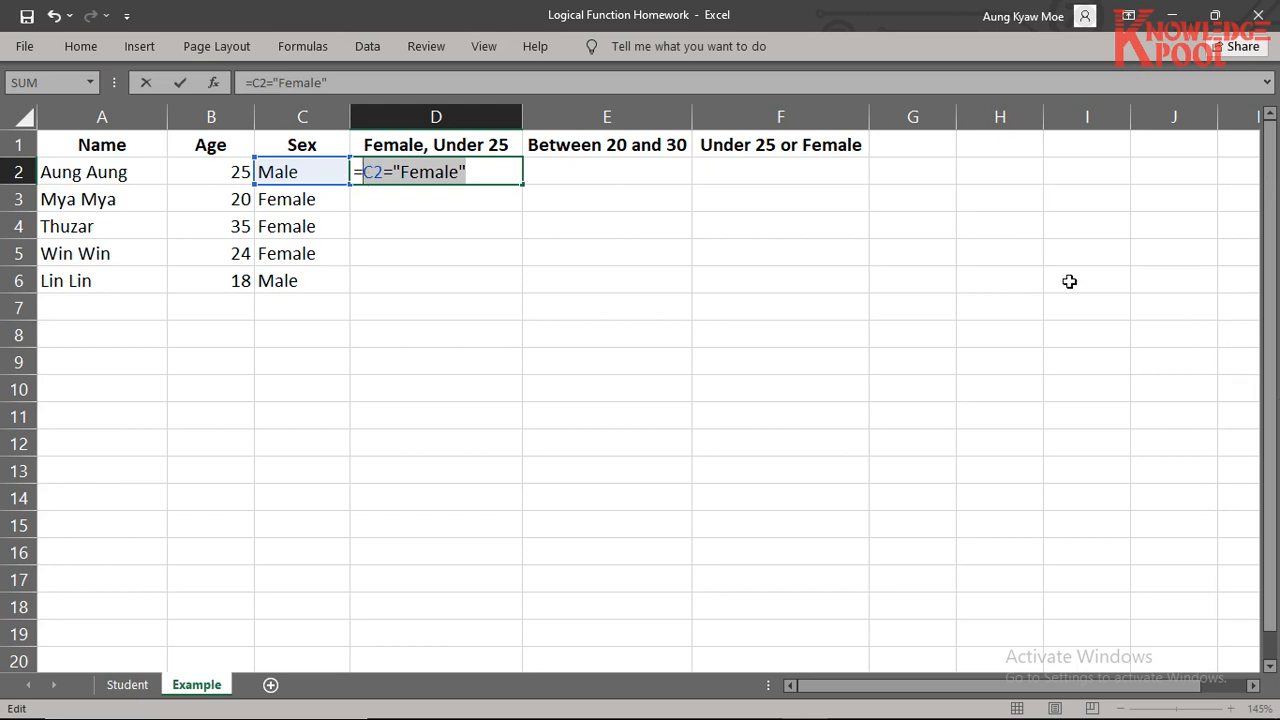
pyautogui.doubleClick(369, 172)
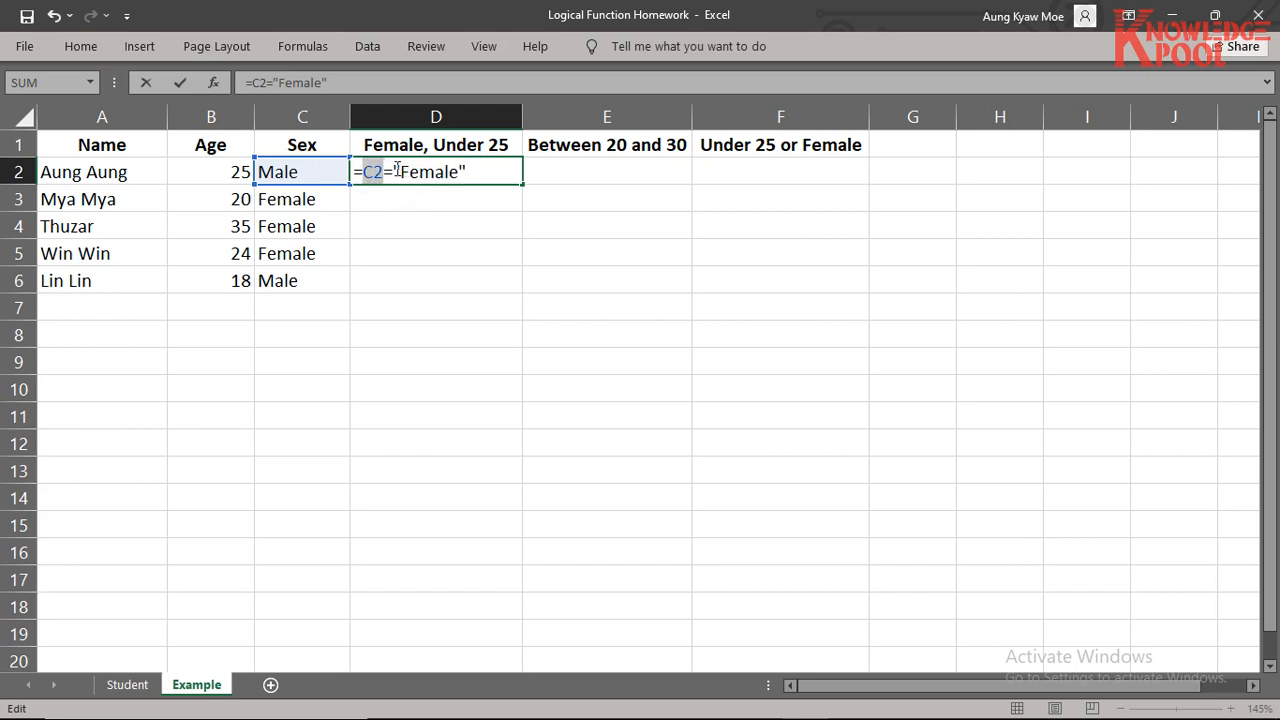
pyautogui.moveTo(393, 172); pyautogui.dragTo(468, 173)
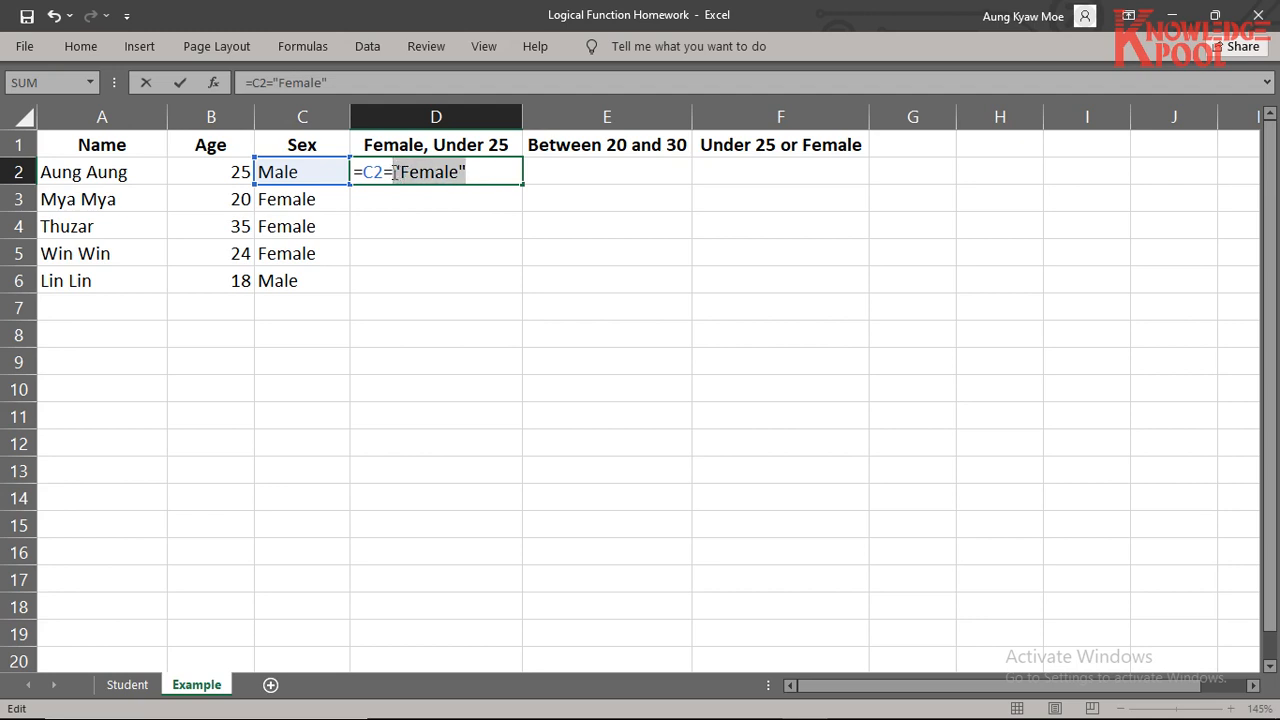
pyautogui.press('Return')
# Step: Copy the sex test from D2 down to D6, and clear the range D2:D6 after checking it
pyautogui.click(468, 178)
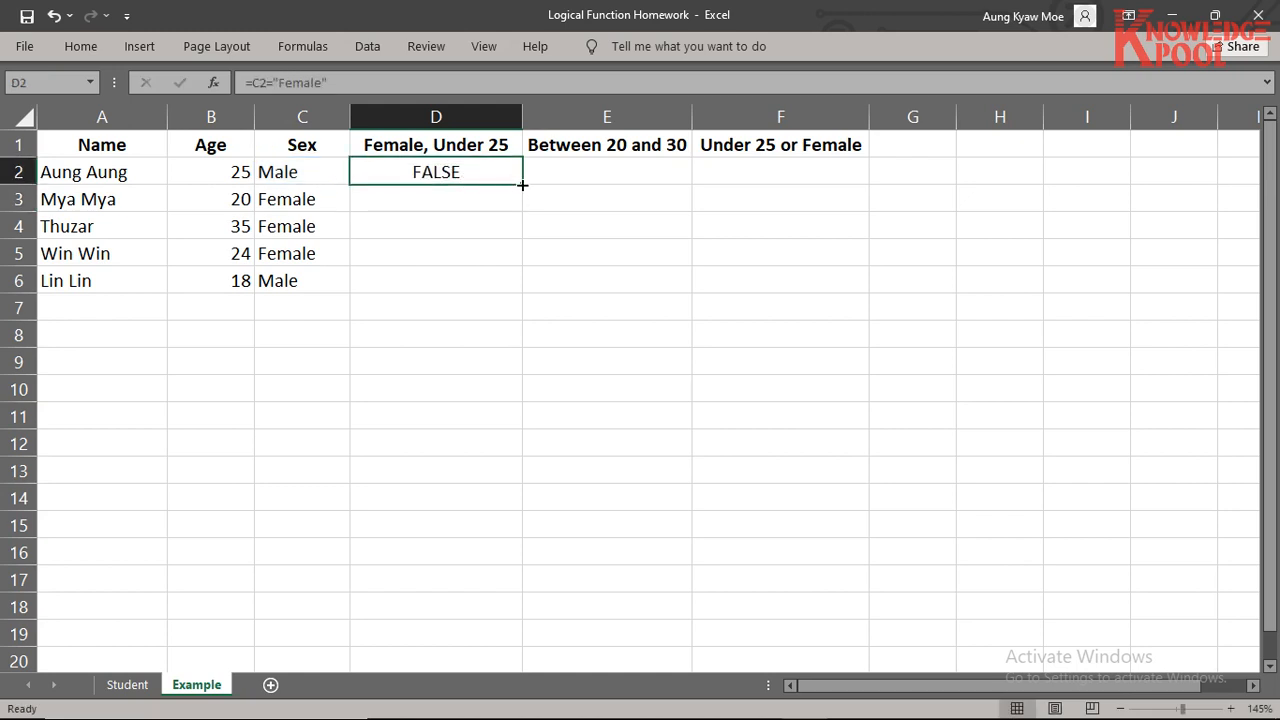
pyautogui.moveTo(522, 185); pyautogui.dragTo(500, 300)
pyautogui.click(486, 380)
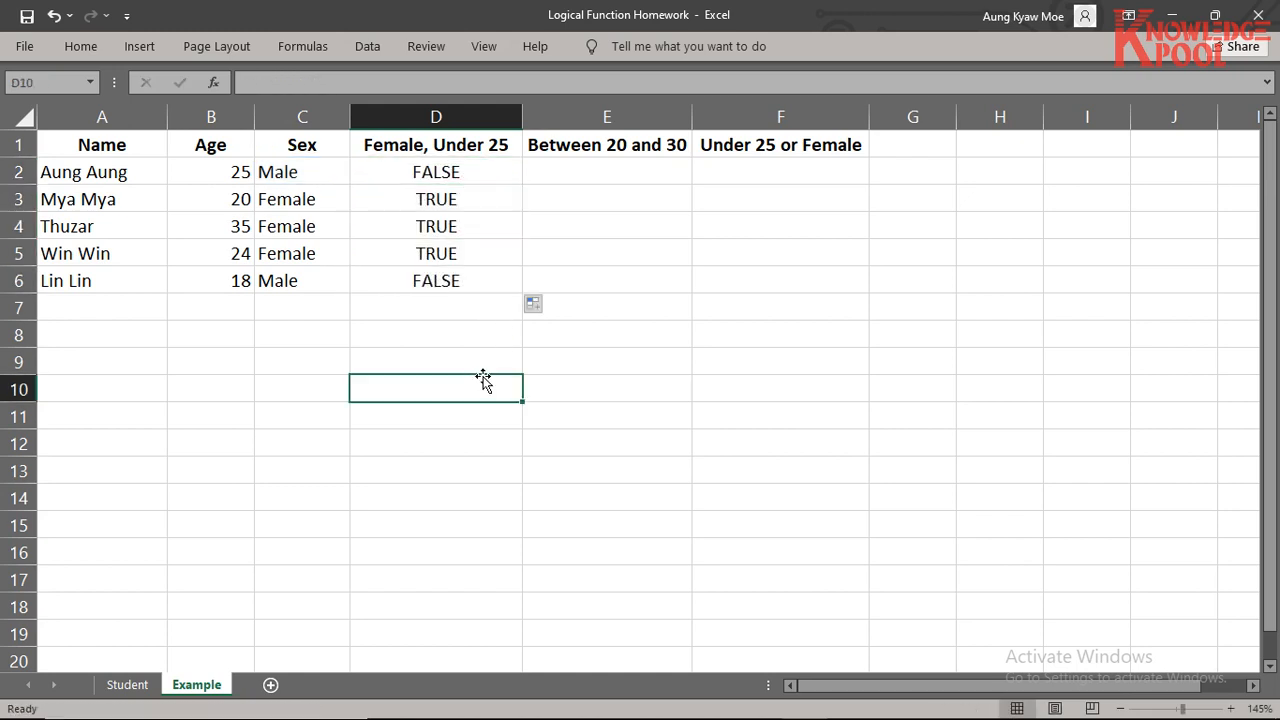
pyautogui.moveTo(466, 166); pyautogui.dragTo(451, 289)
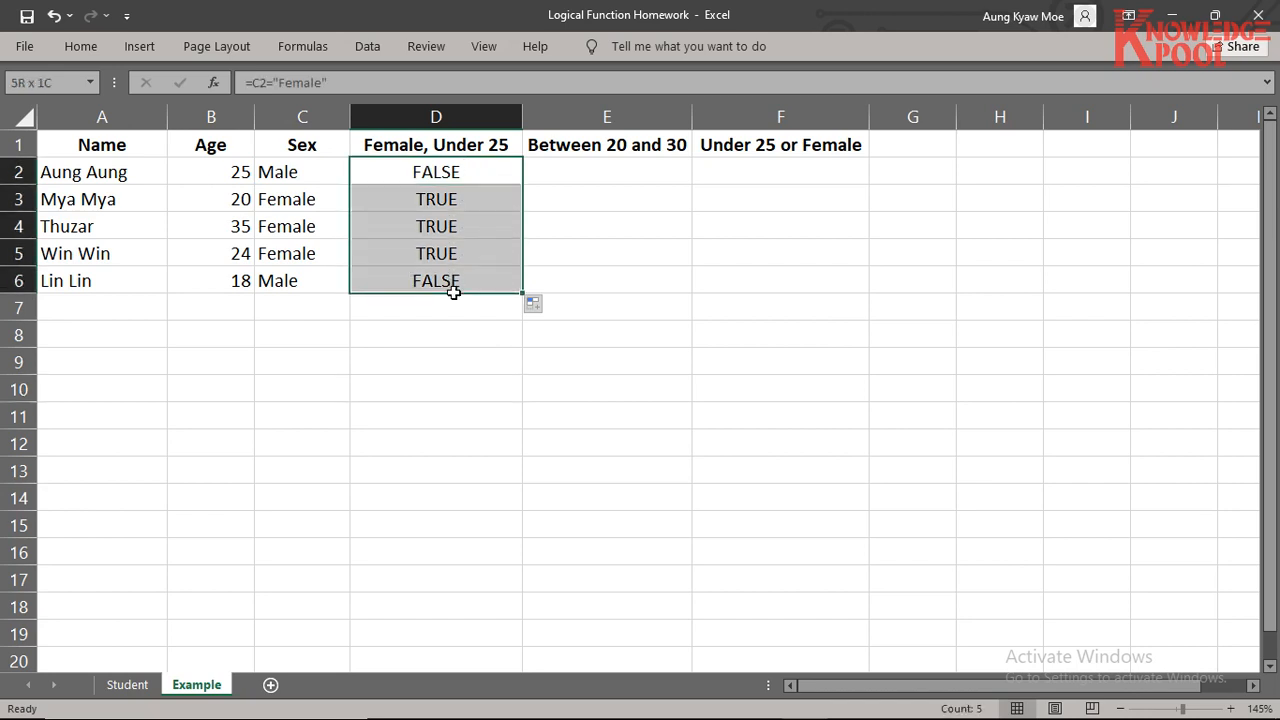
pyautogui.press('Delete')
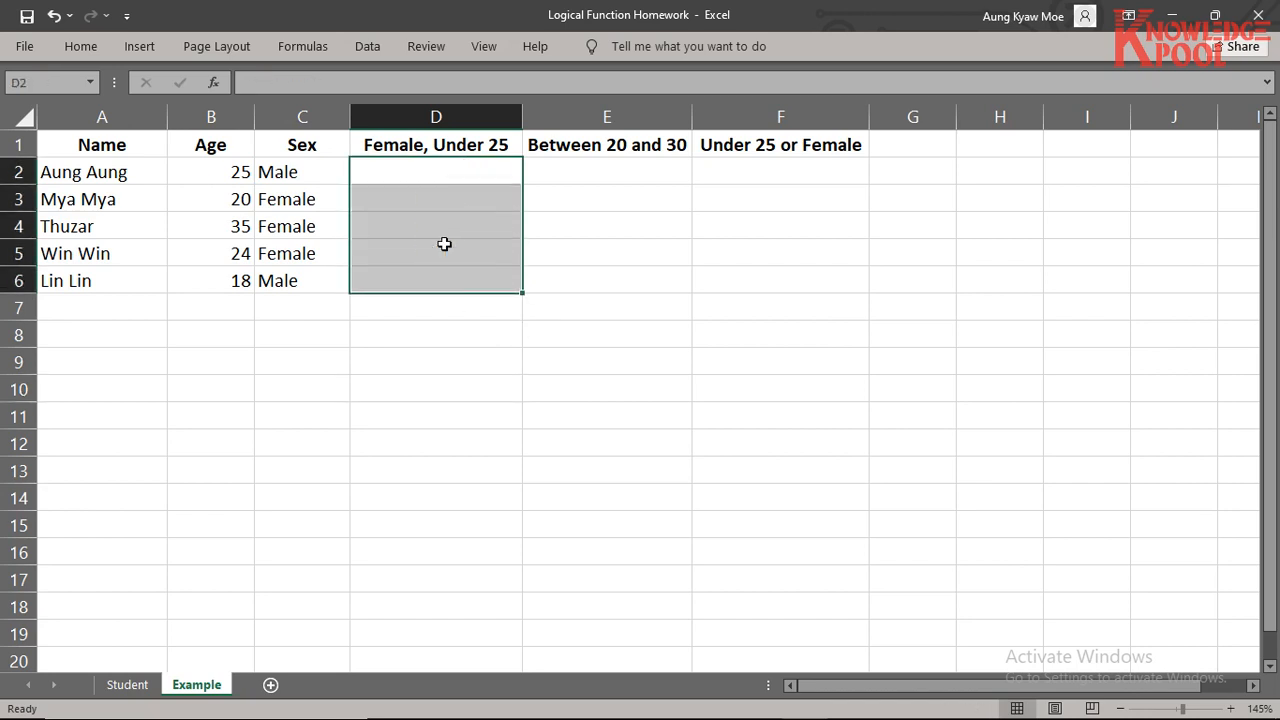
# Step: Enter the formula =B2<25 in cell D2 to test the first person's age
pyautogui.click(432, 170)
pyautogui.write('=')
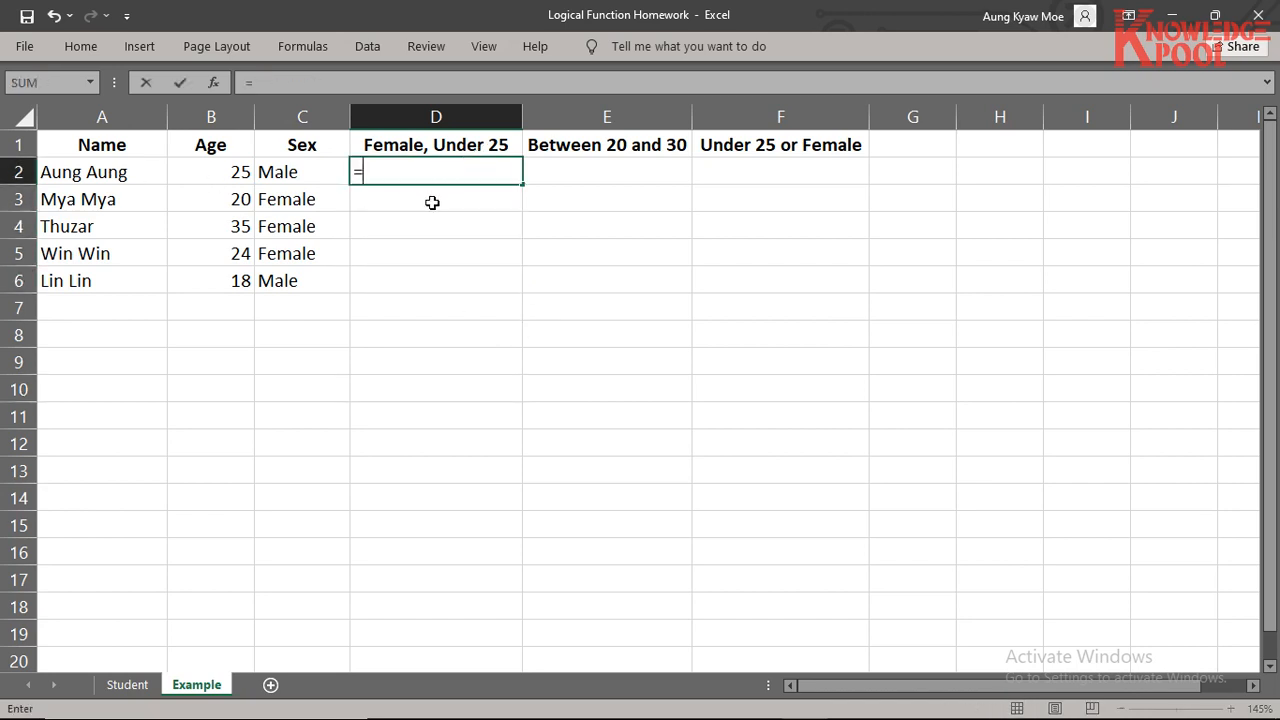
pyautogui.click(432, 202)
pyautogui.press('BackSpace')
pyautogui.press('BackSpace')
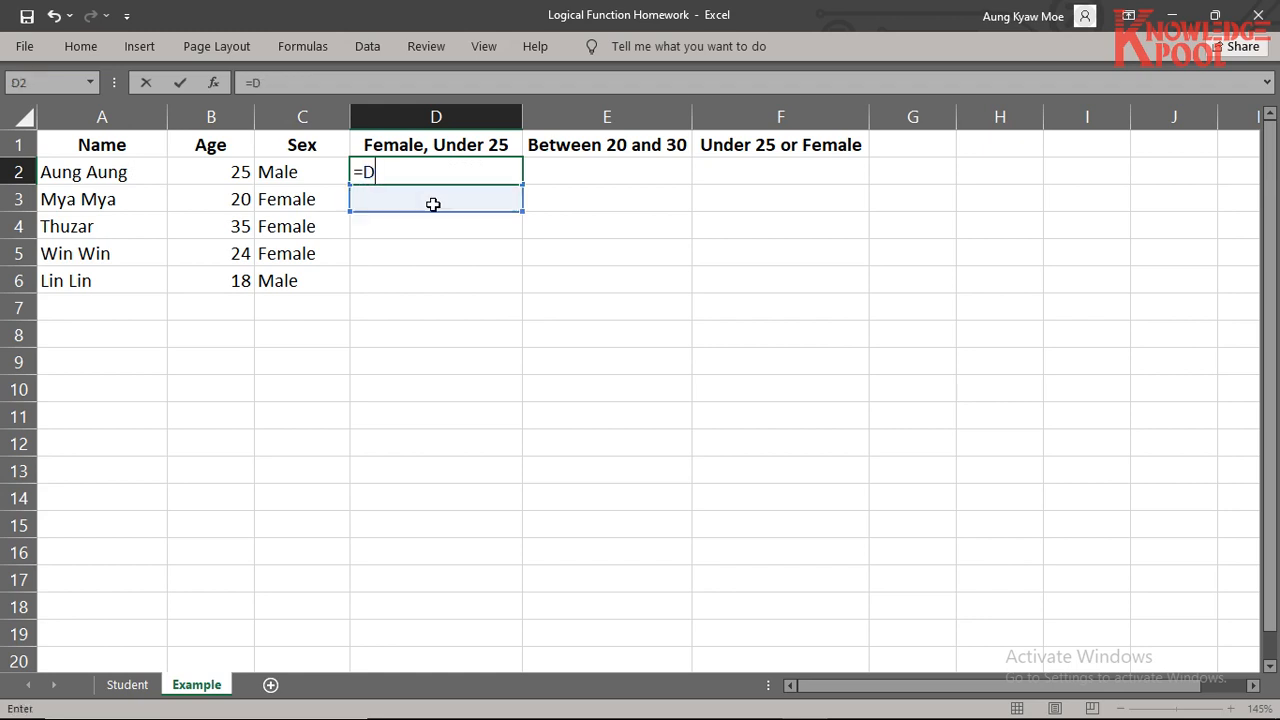
pyautogui.write('B2')
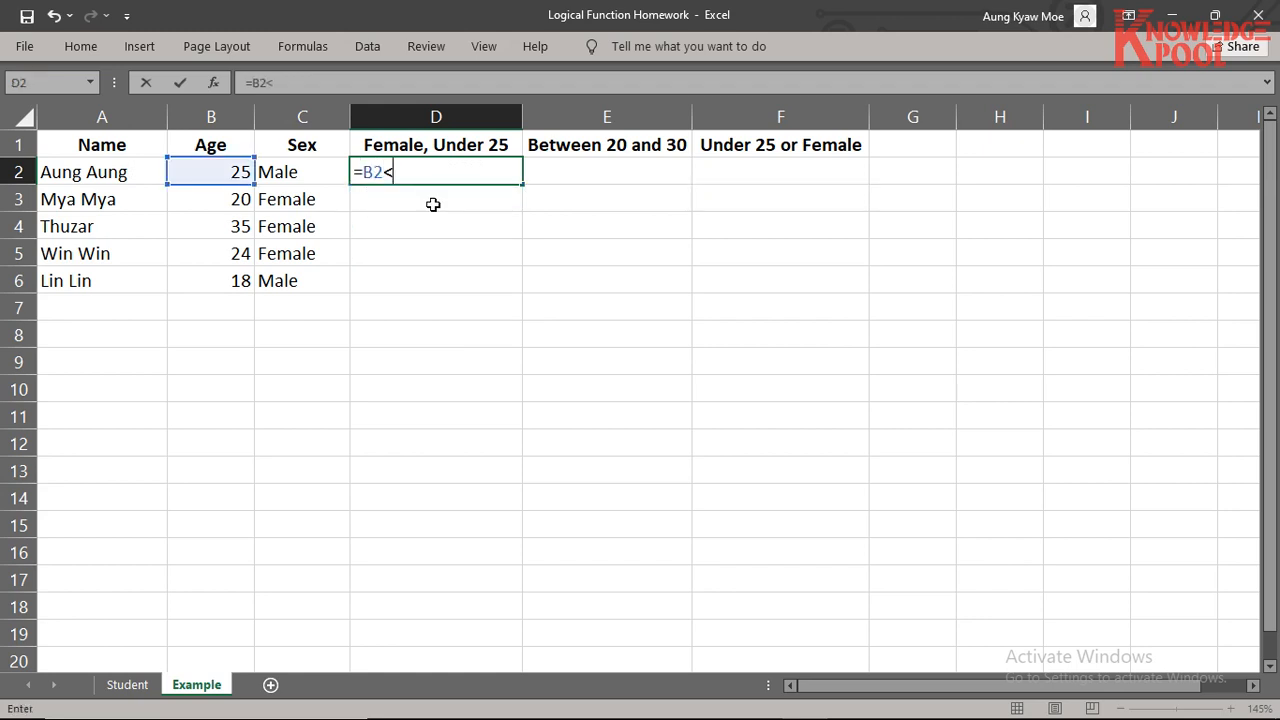
pyautogui.write('<25')
pyautogui.press('Return')
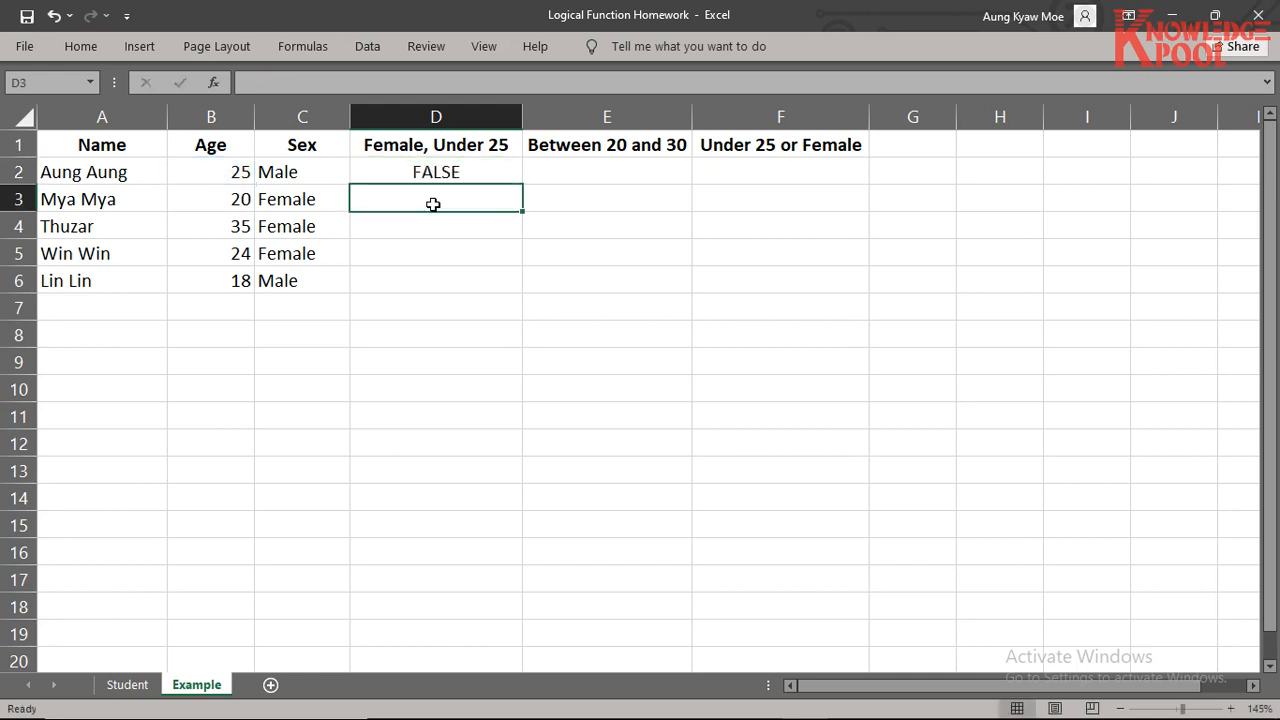
# Step: Copy the age test from D2 down to D6, and clear the range D2:D6 after checking it
pyautogui.click(442, 174)
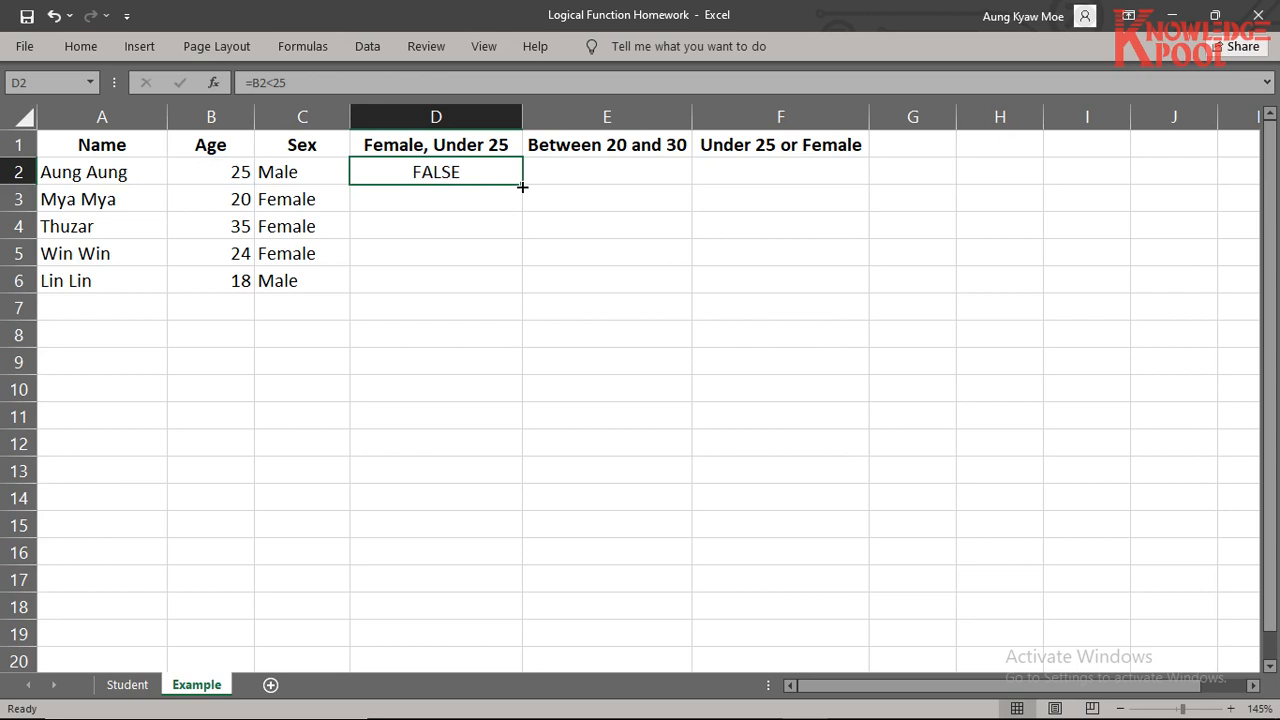
pyautogui.moveTo(522, 187); pyautogui.dragTo(518, 290)
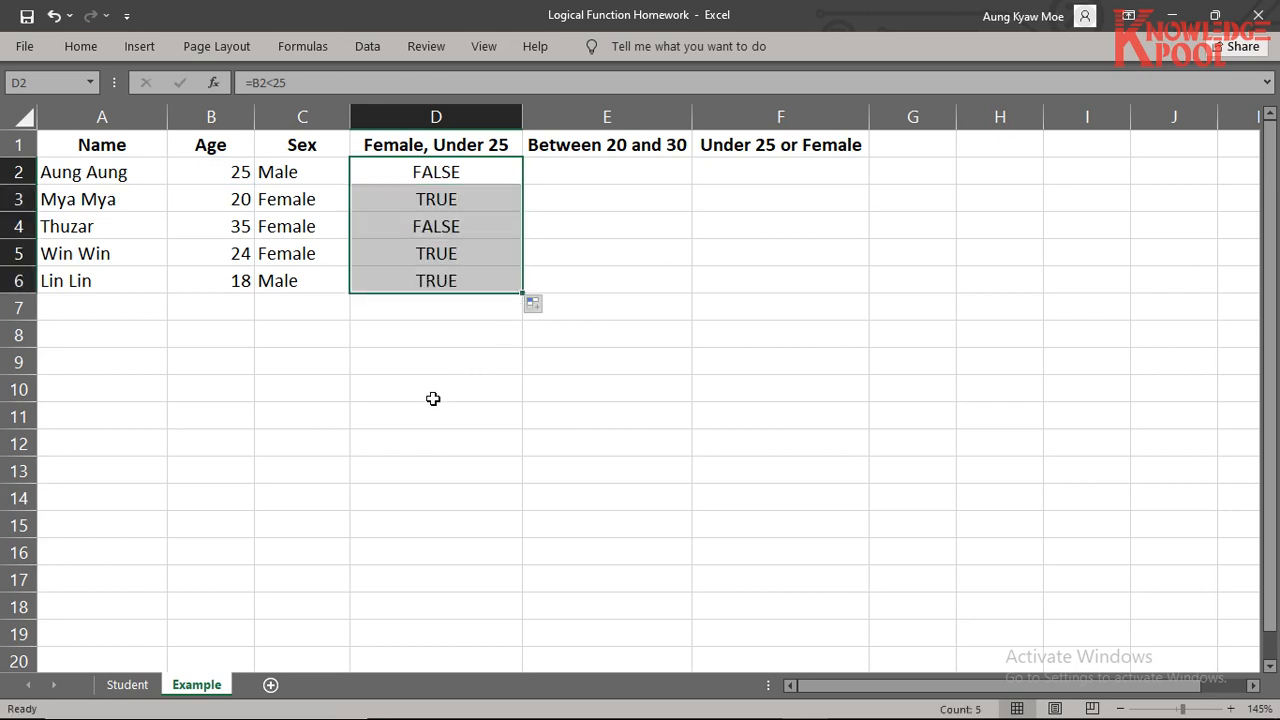
pyautogui.click(433, 399)
pyautogui.moveTo(486, 169); pyautogui.dragTo(474, 271)
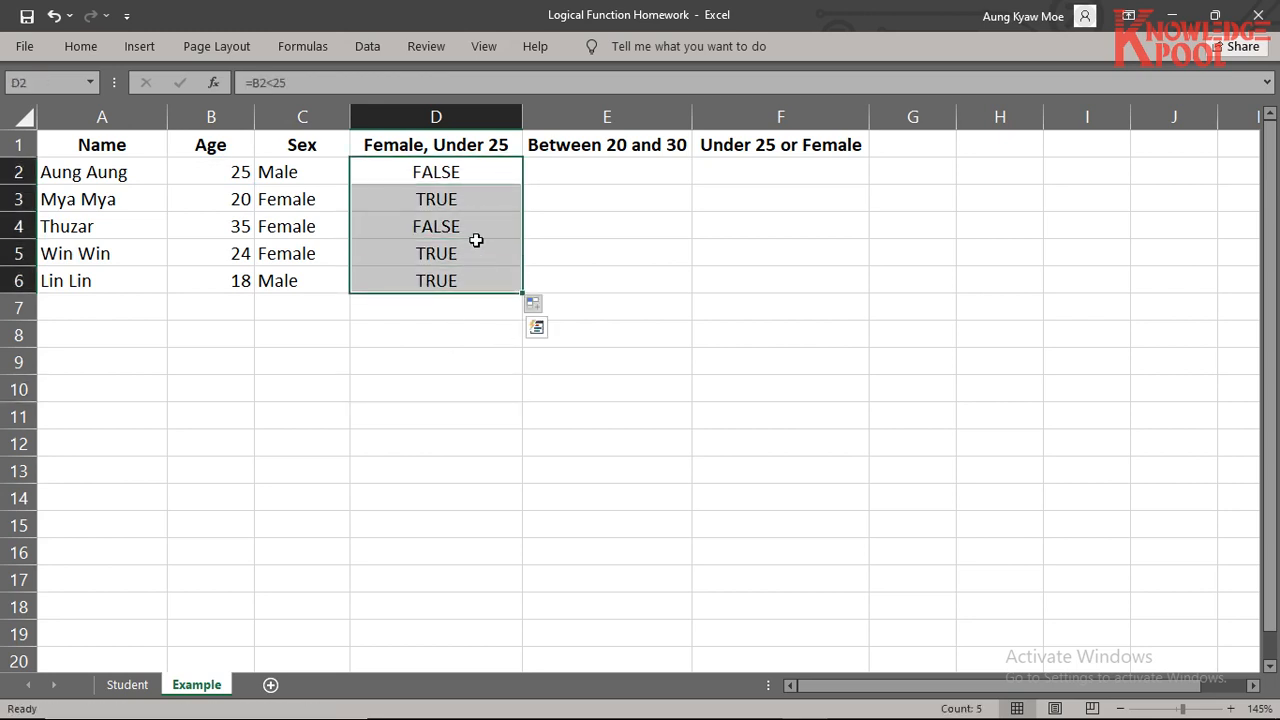
pyautogui.press('Delete')
pyautogui.click(460, 312)
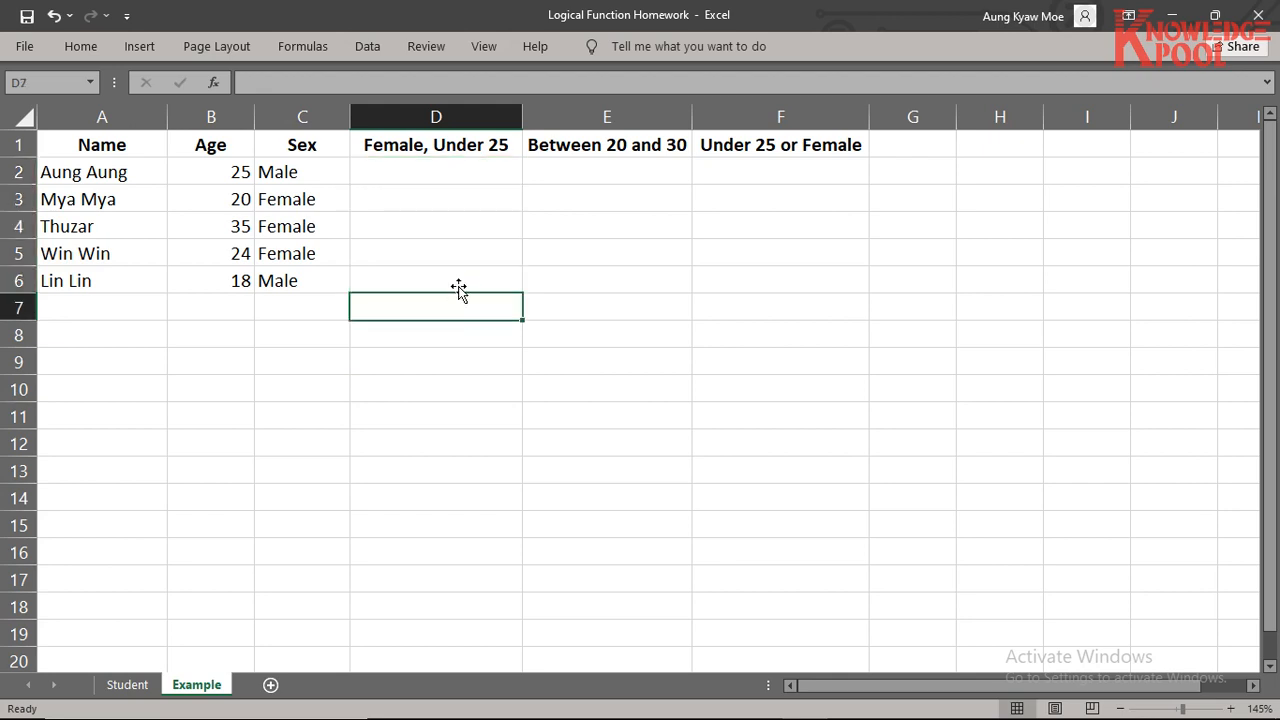
# Step: Examine the first record's sex, name and age against the two conditions in the "Female, Under 25" heading
pyautogui.click(291, 172)
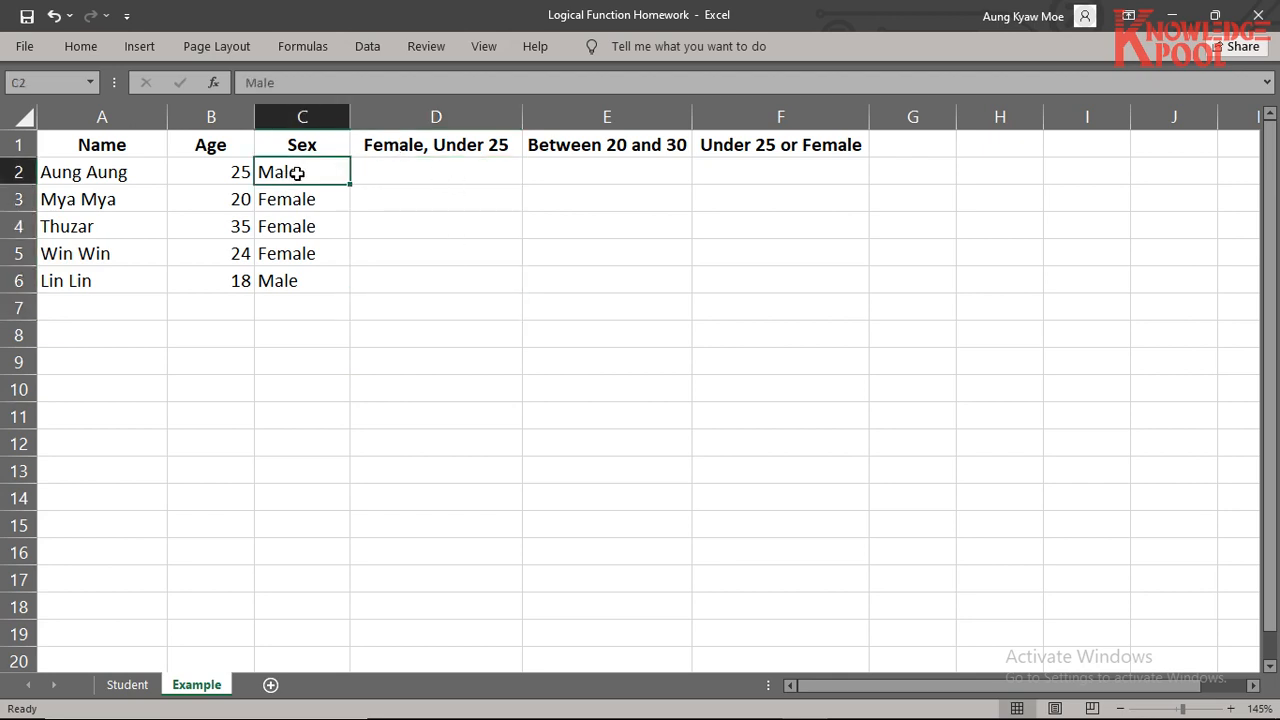
pyautogui.click(108, 172)
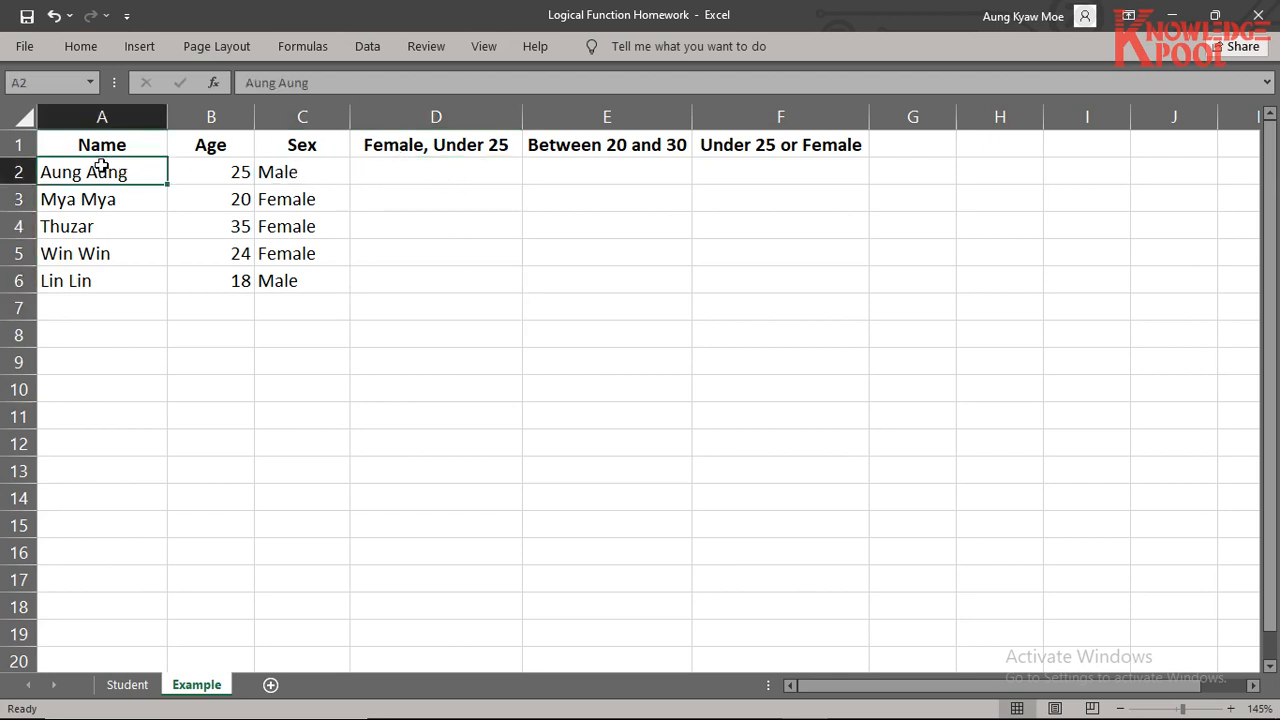
pyautogui.click(432, 174)
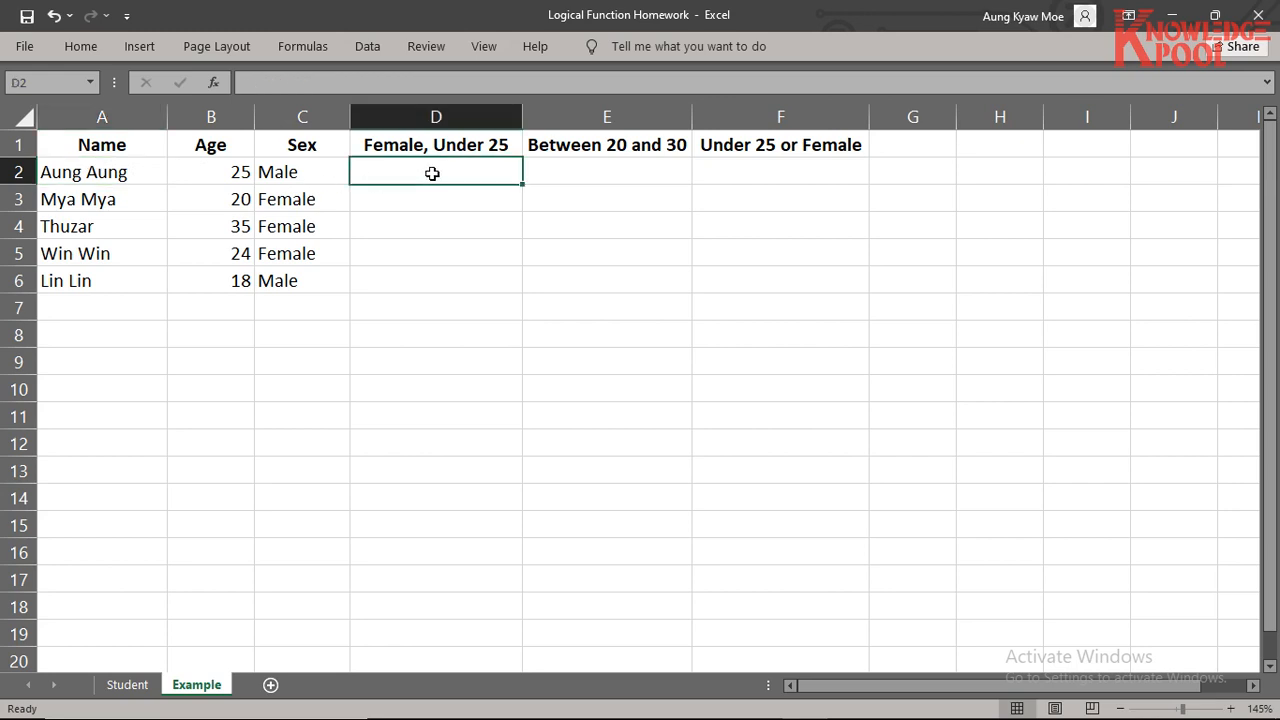
pyautogui.click(240, 172)
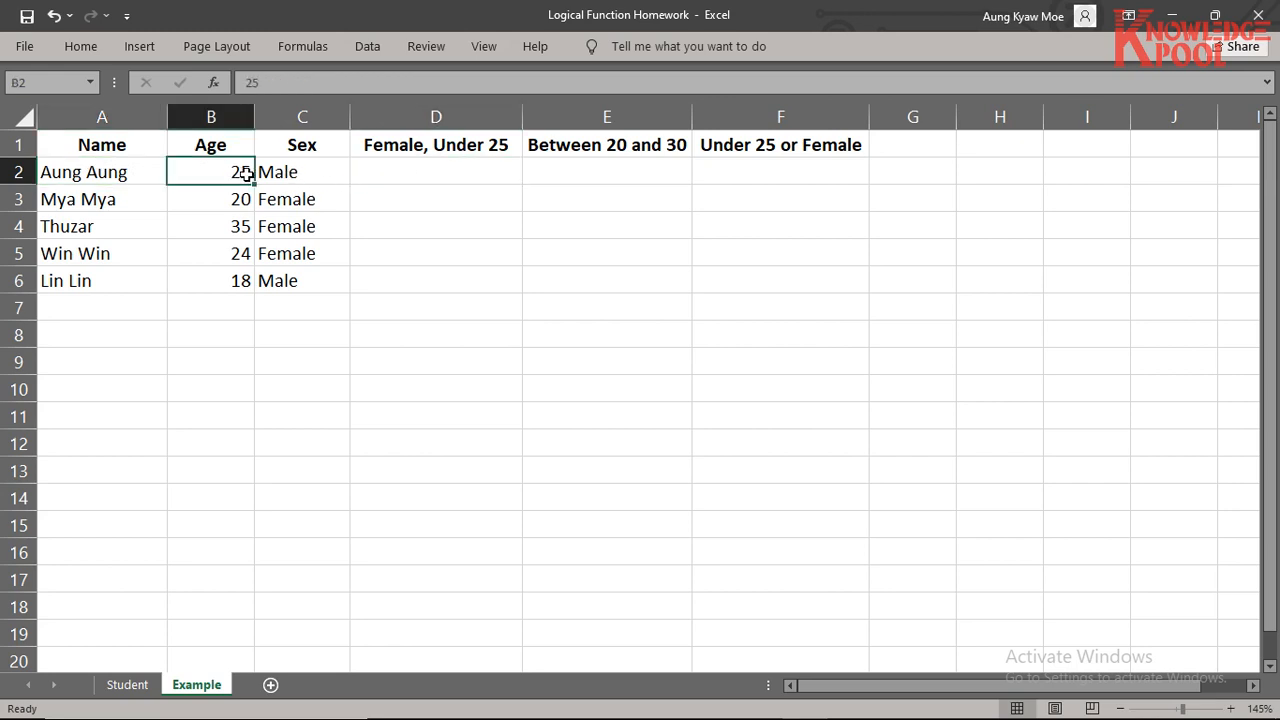
pyautogui.click(425, 172)
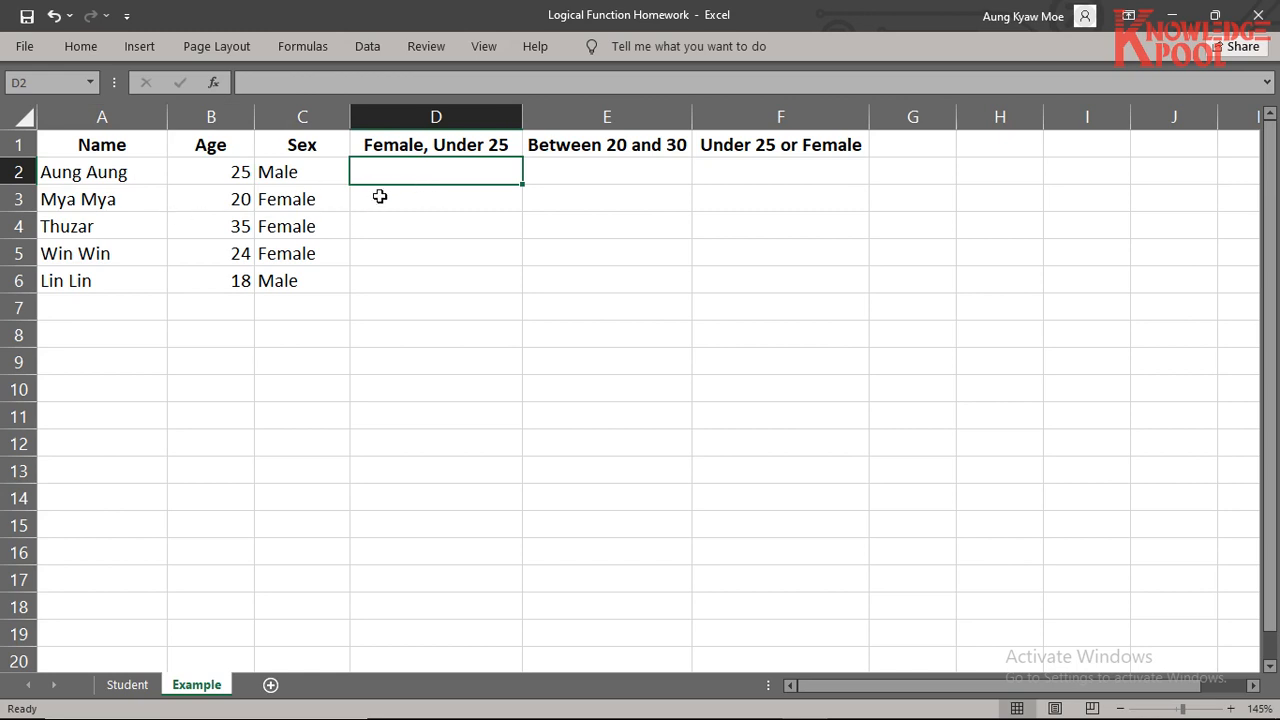
pyautogui.click(428, 143)
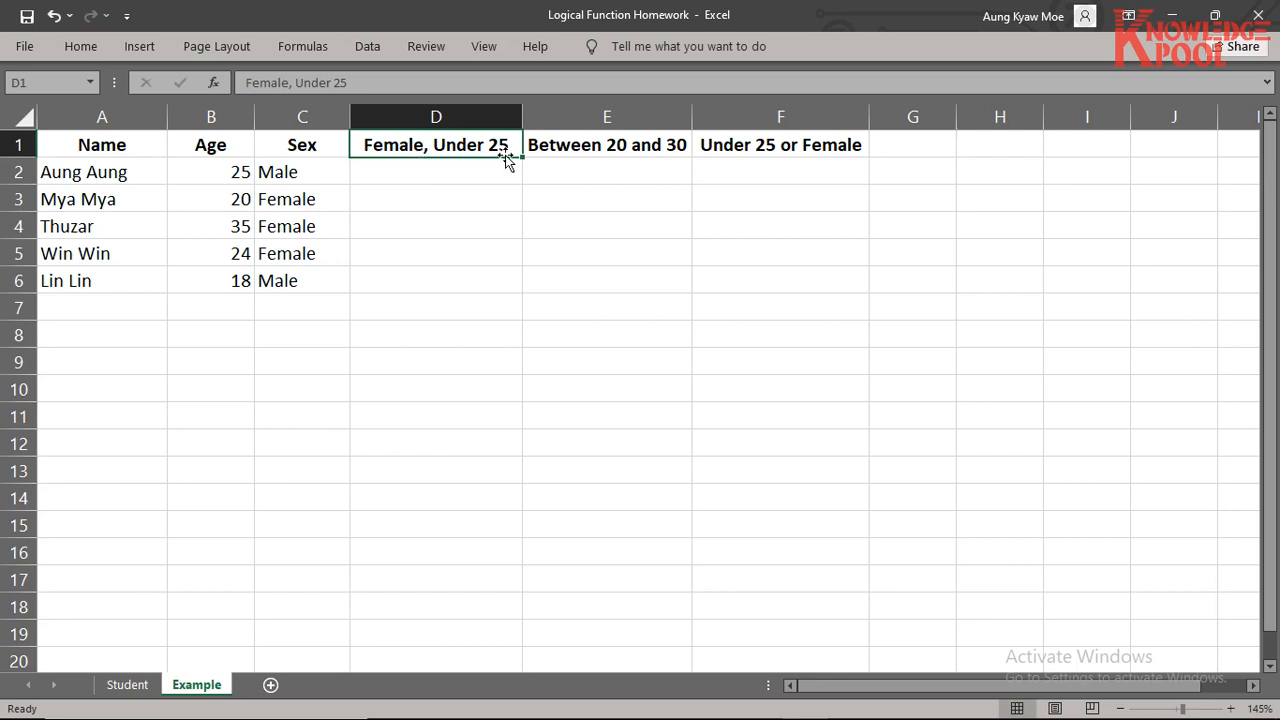
pyautogui.click(450, 178)
pyautogui.click(444, 280)
pyautogui.click(455, 168)
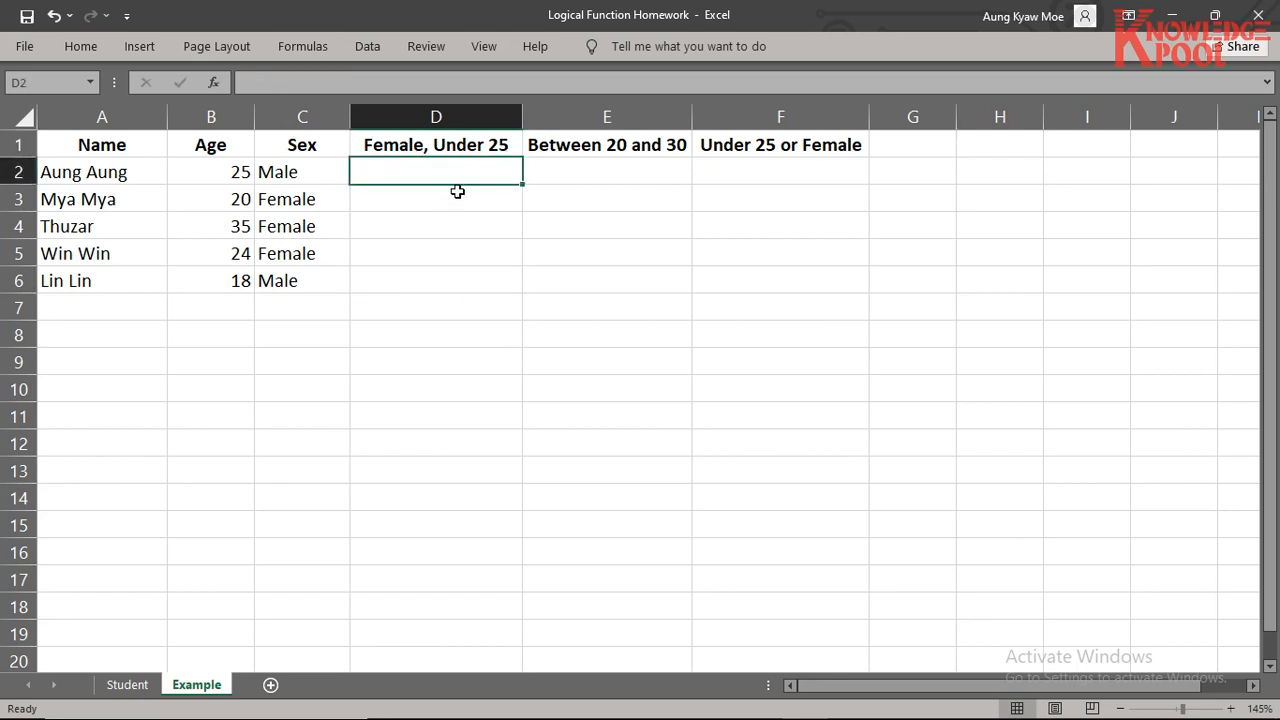
# Step: Switch to the Notepad note and review the logical expression example, the Logical Function definition and its four example functions
pyautogui.hotkey('alt', 'Tab')
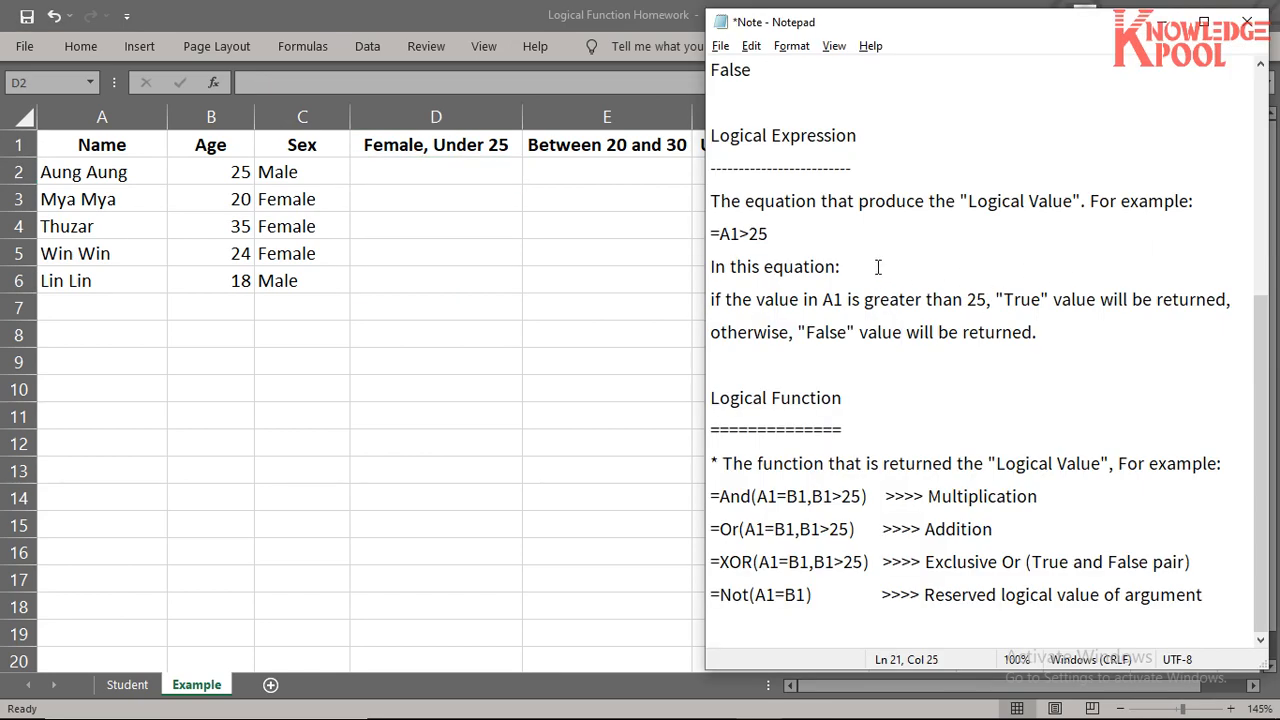
pyautogui.moveTo(720, 234); pyautogui.dragTo(815, 241)
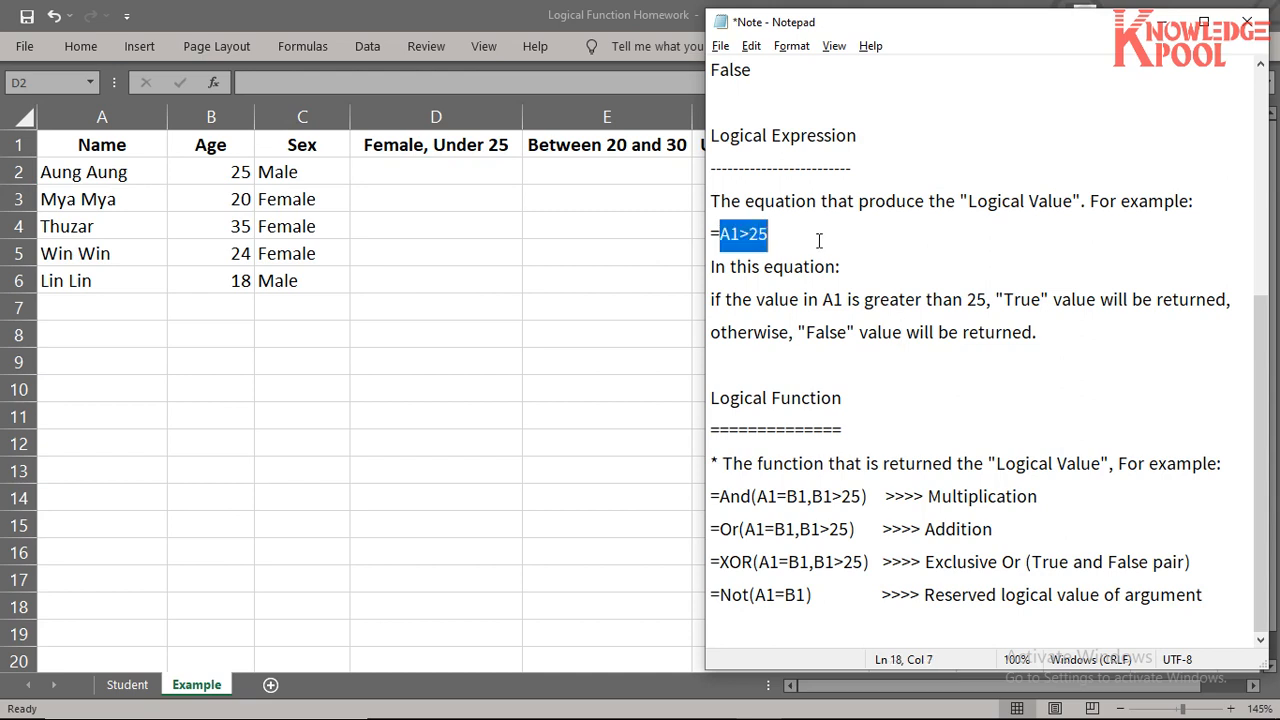
pyautogui.moveTo(716, 233)
pyautogui.mouseDown()
pyautogui.moveTo(774, 236)
pyautogui.moveTo(720, 234)
pyautogui.mouseUp()
pyautogui.click(720, 465)
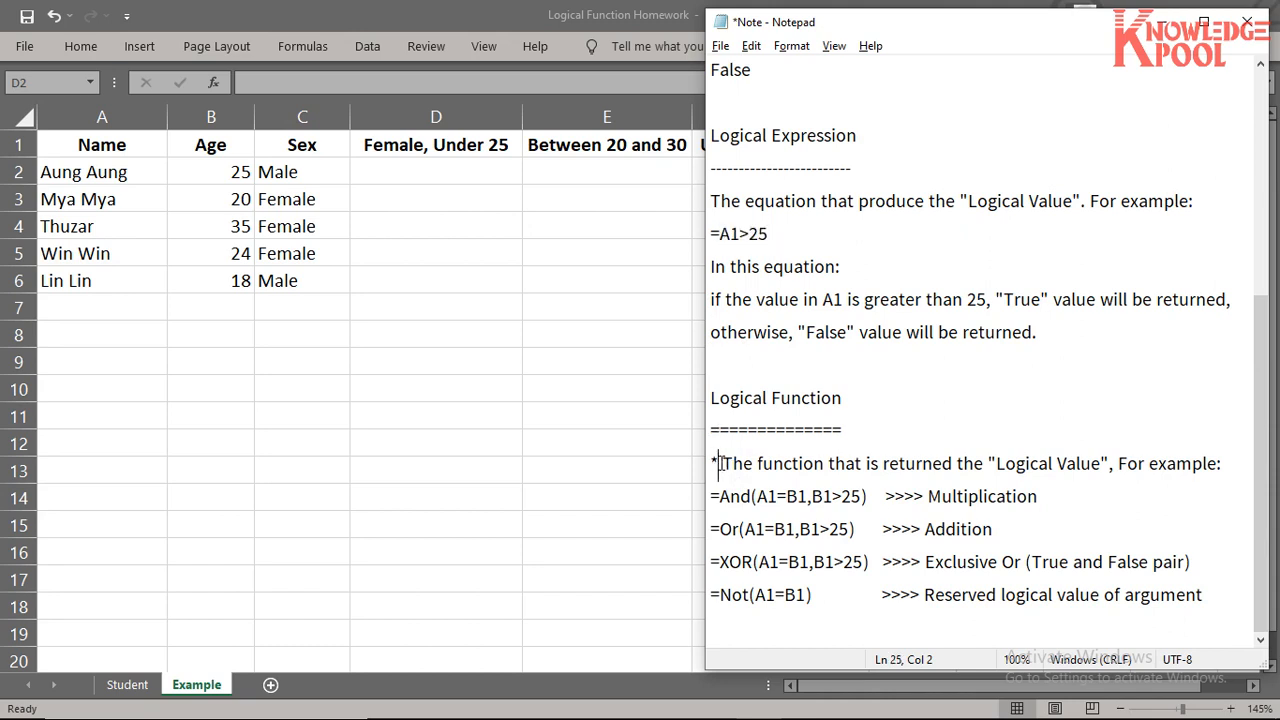
pyautogui.moveTo(719, 464); pyautogui.dragTo(1101, 479)
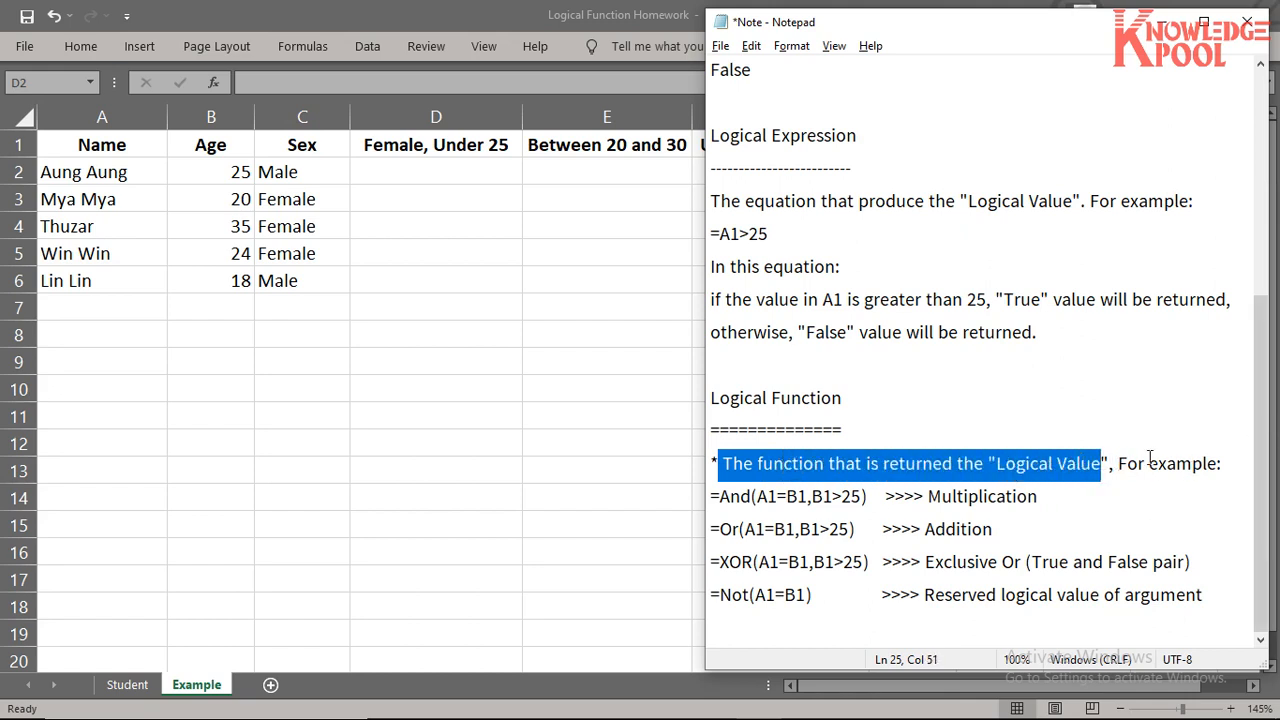
pyautogui.moveTo(711, 497); pyautogui.dragTo(836, 598)
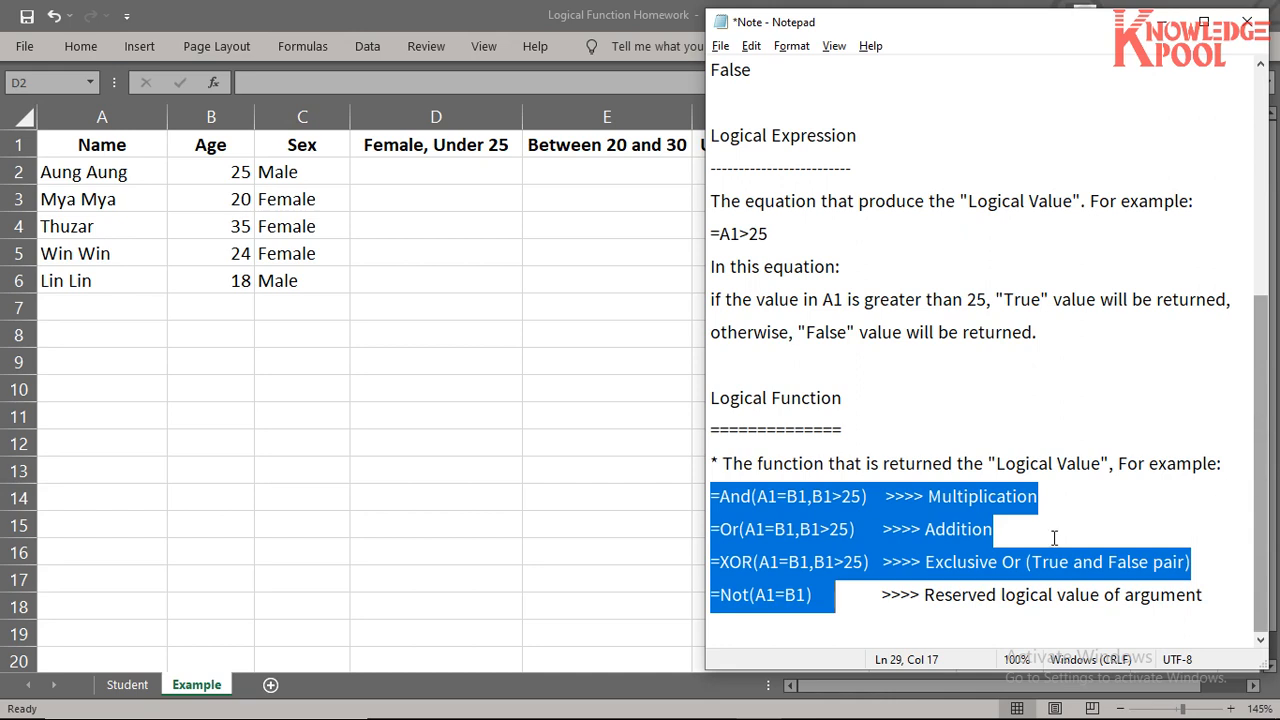
pyautogui.moveTo(713, 497); pyautogui.dragTo(1226, 598)
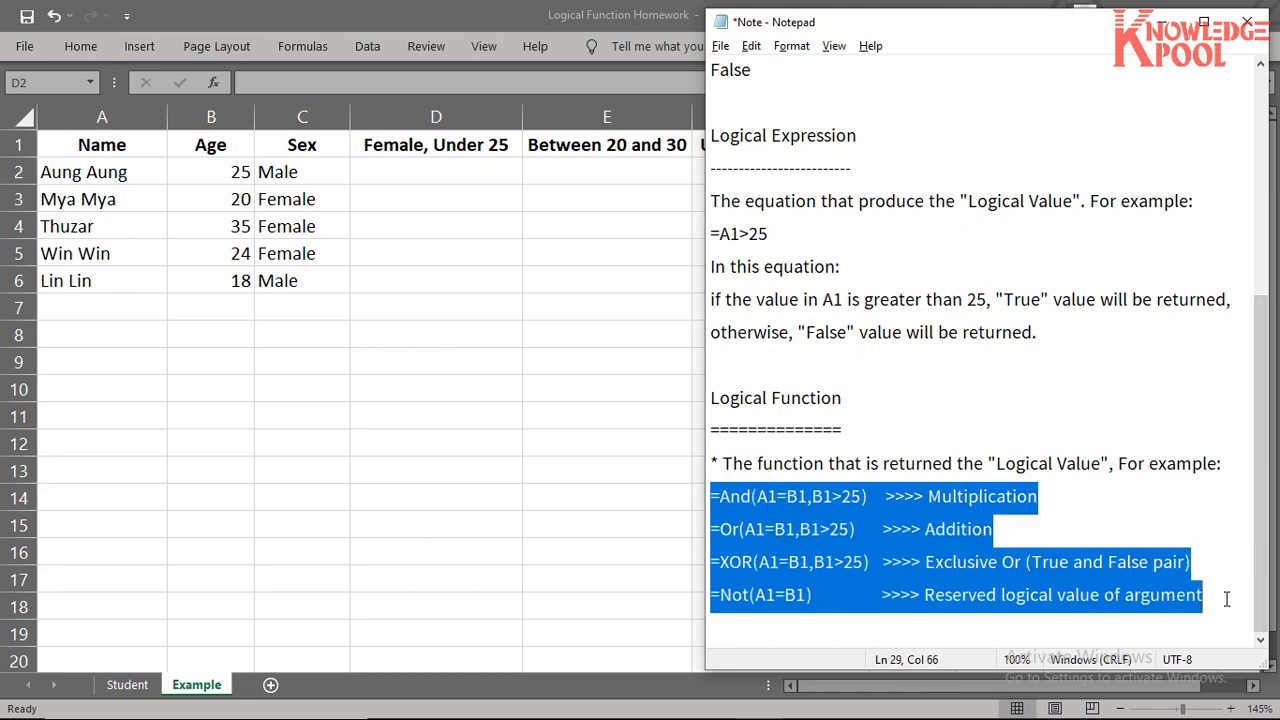
# Step: Examine the two arguments of the And example and its "Multiplication" description in the note
pyautogui.click(1050, 500)
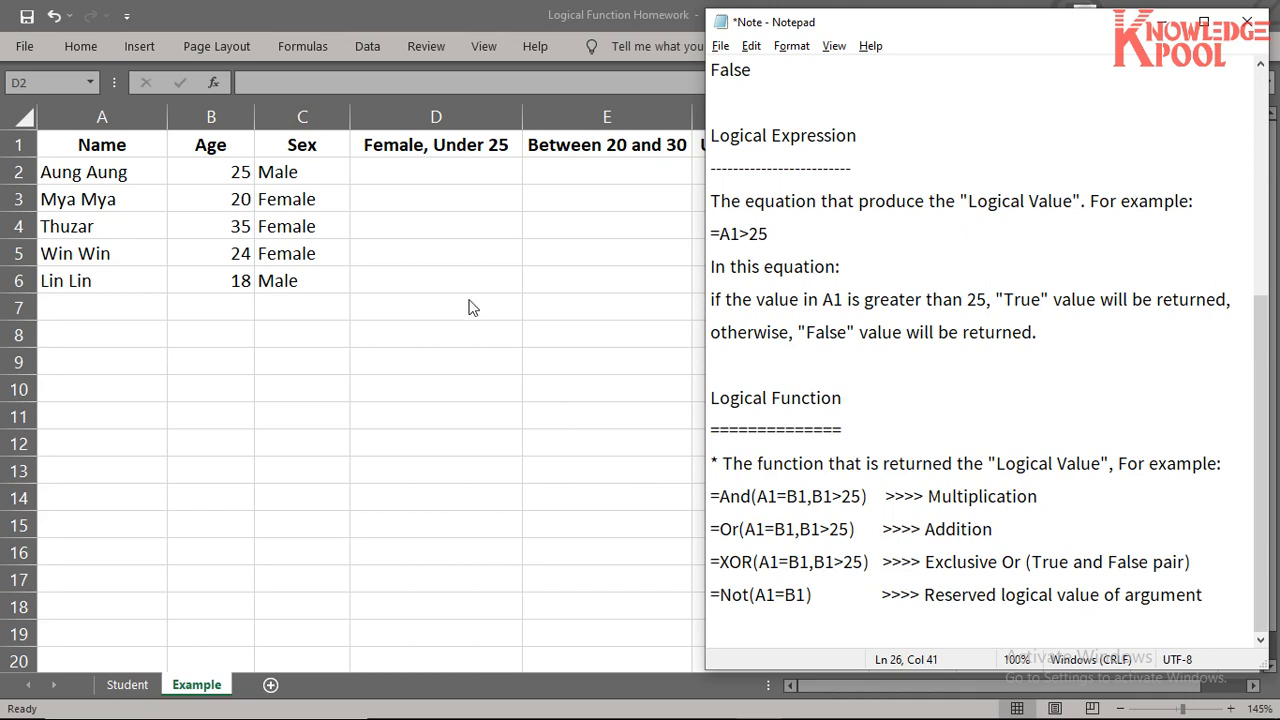
pyautogui.doubleClick(976, 496)
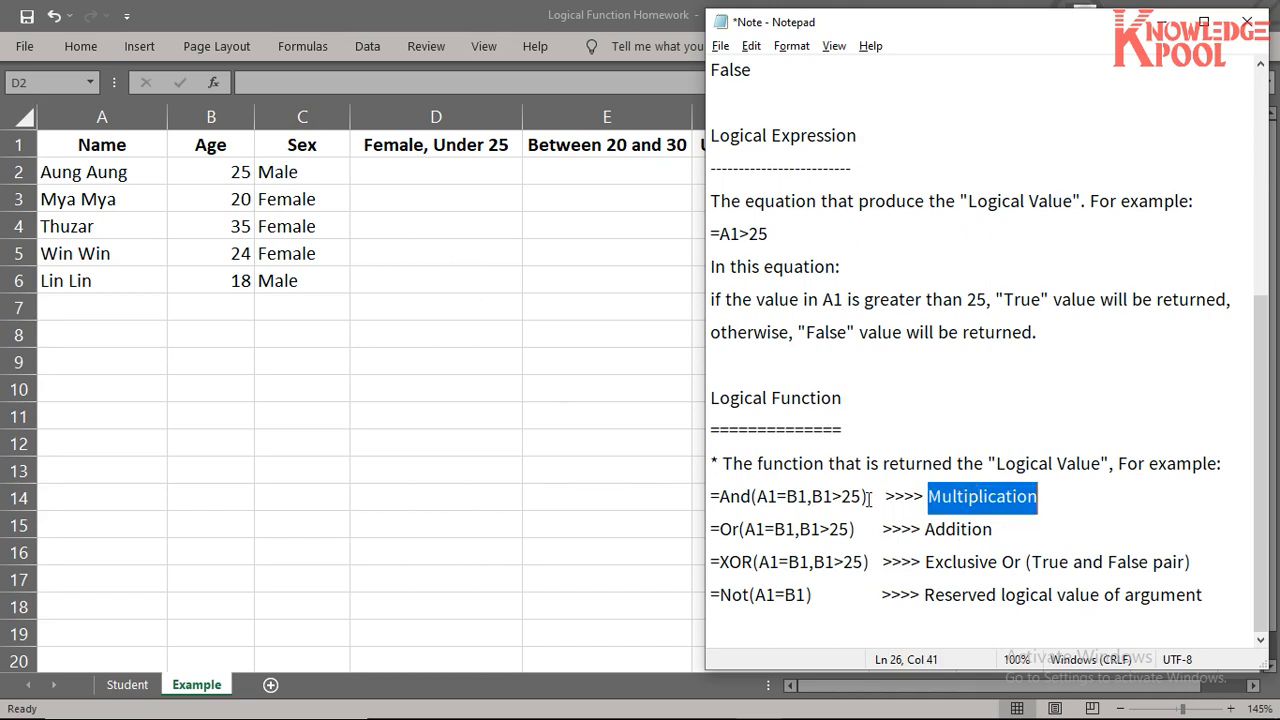
pyautogui.moveTo(752, 497); pyautogui.dragTo(886, 497)
pyautogui.click(778, 497)
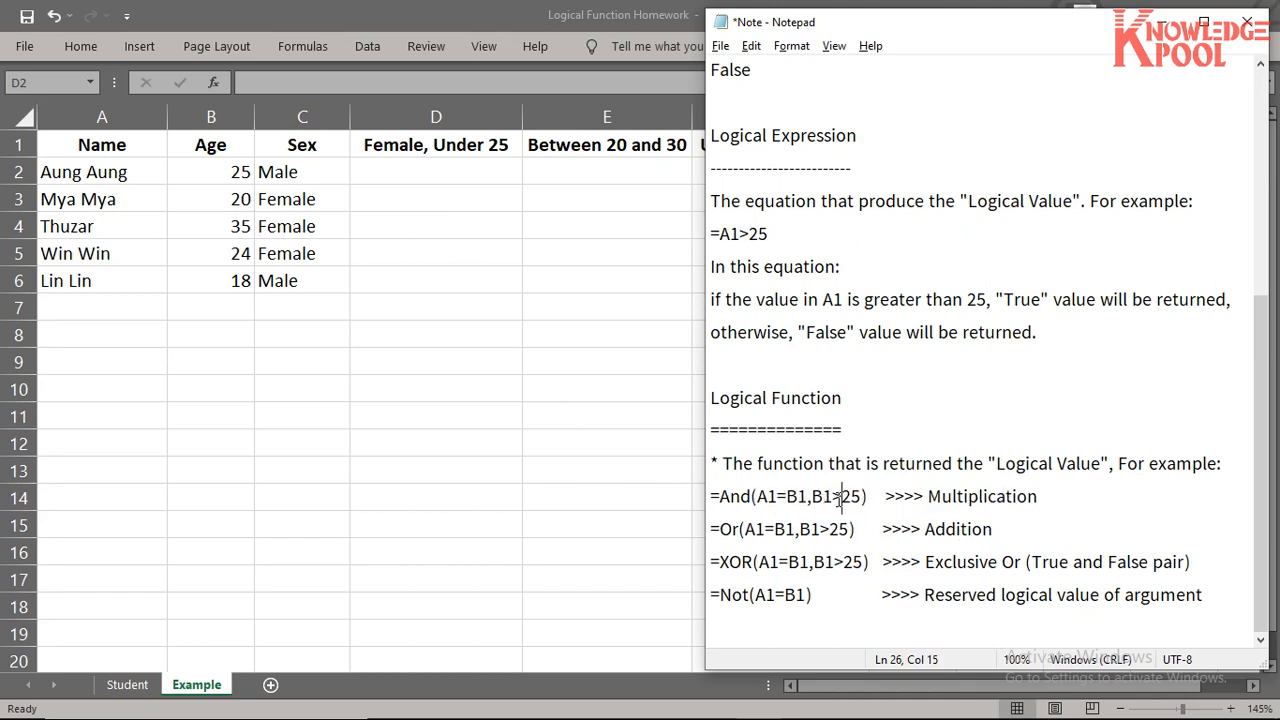
pyautogui.moveTo(752, 497); pyautogui.dragTo(886, 497)
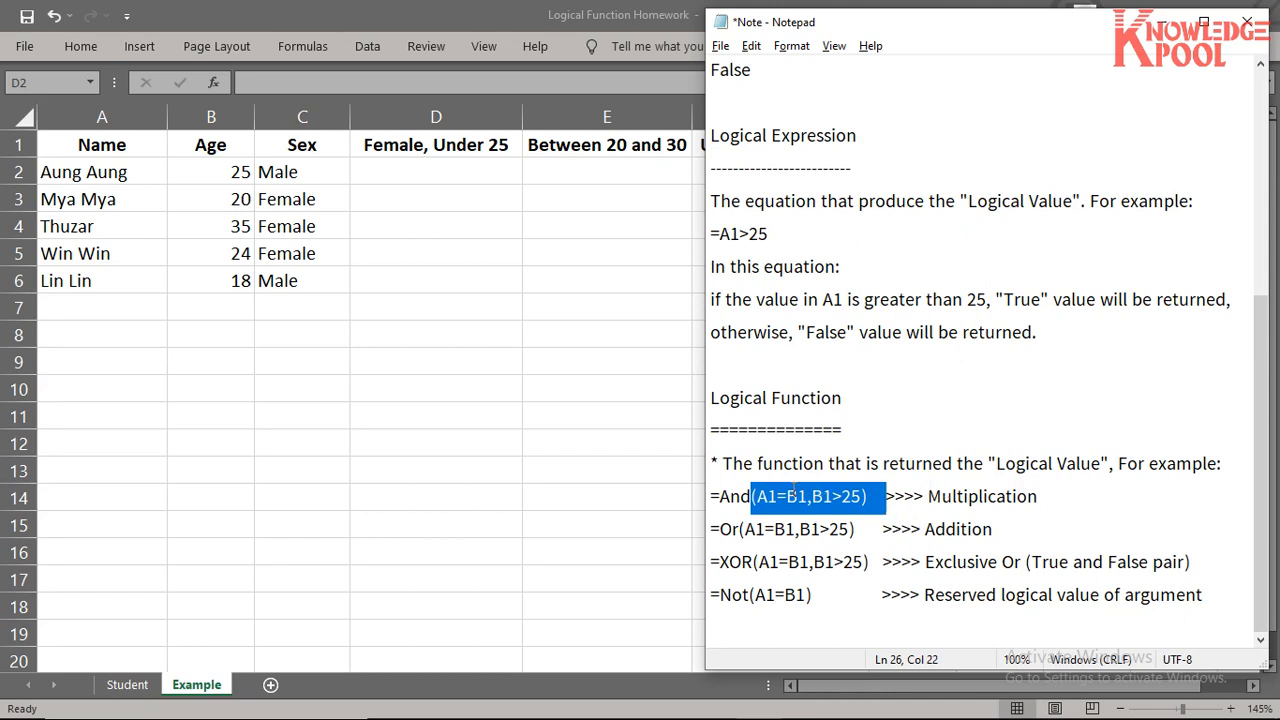
pyautogui.click(871, 497)
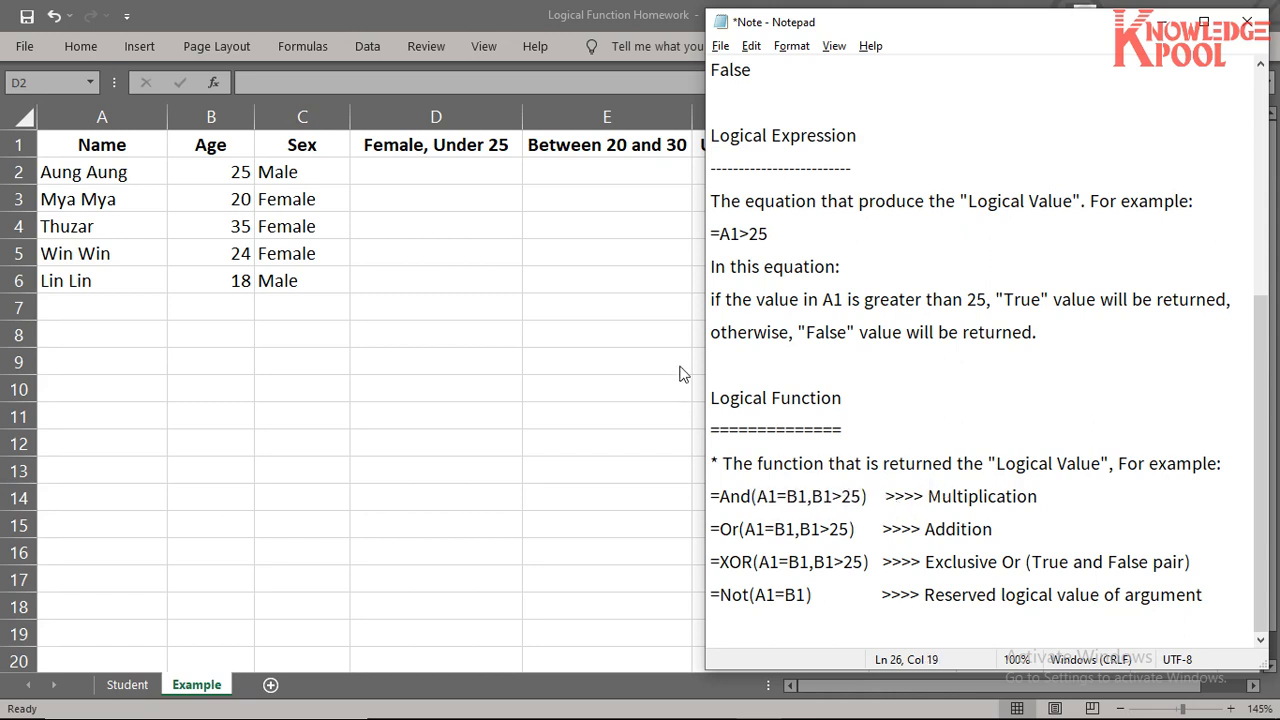
pyautogui.doubleClick(973, 497)
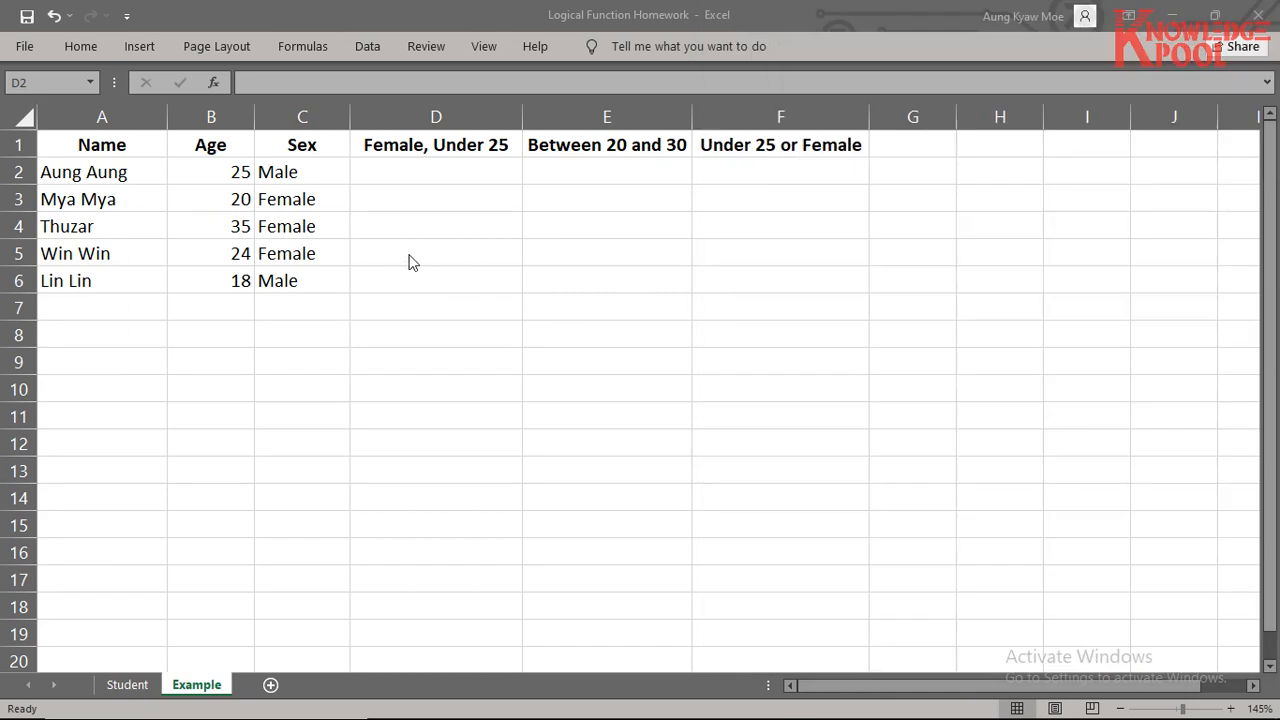
# Step: In Excel, write the formula =and(C2="Female",B2<25) in cell D2 to test both sex and age
pyautogui.click(413, 174)
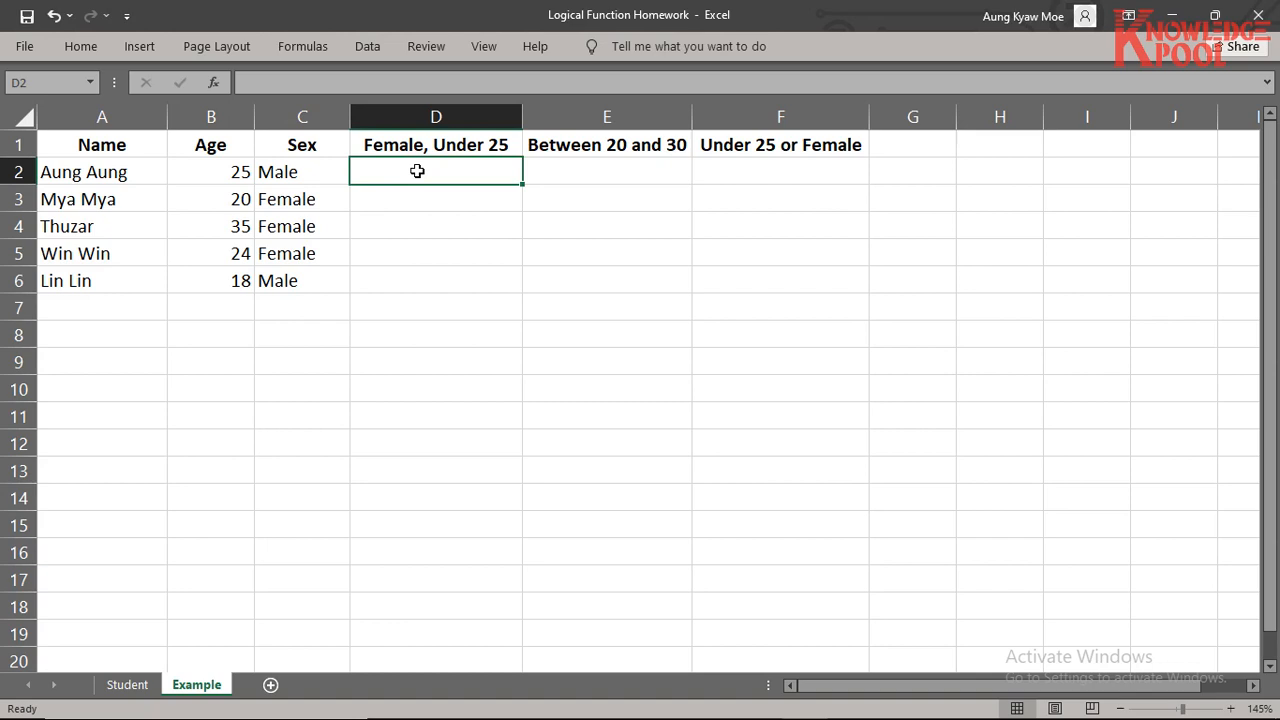
pyautogui.write('=and(')
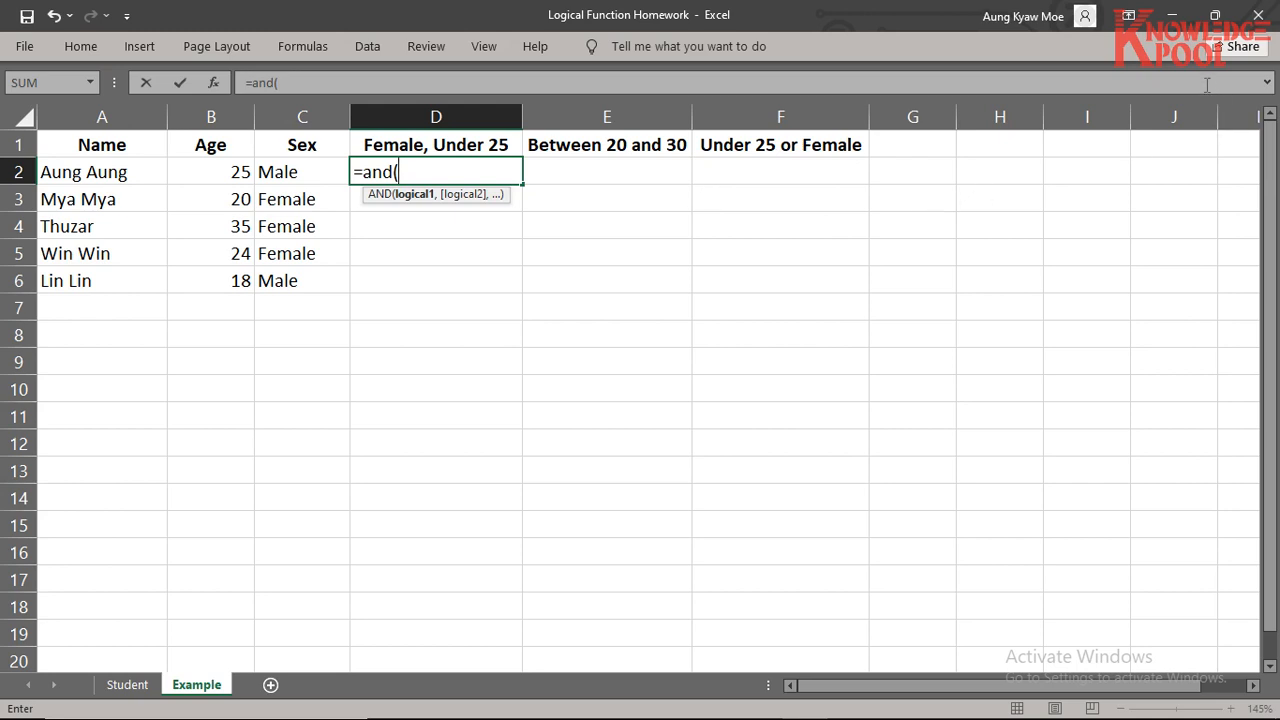
pyautogui.write('C2')
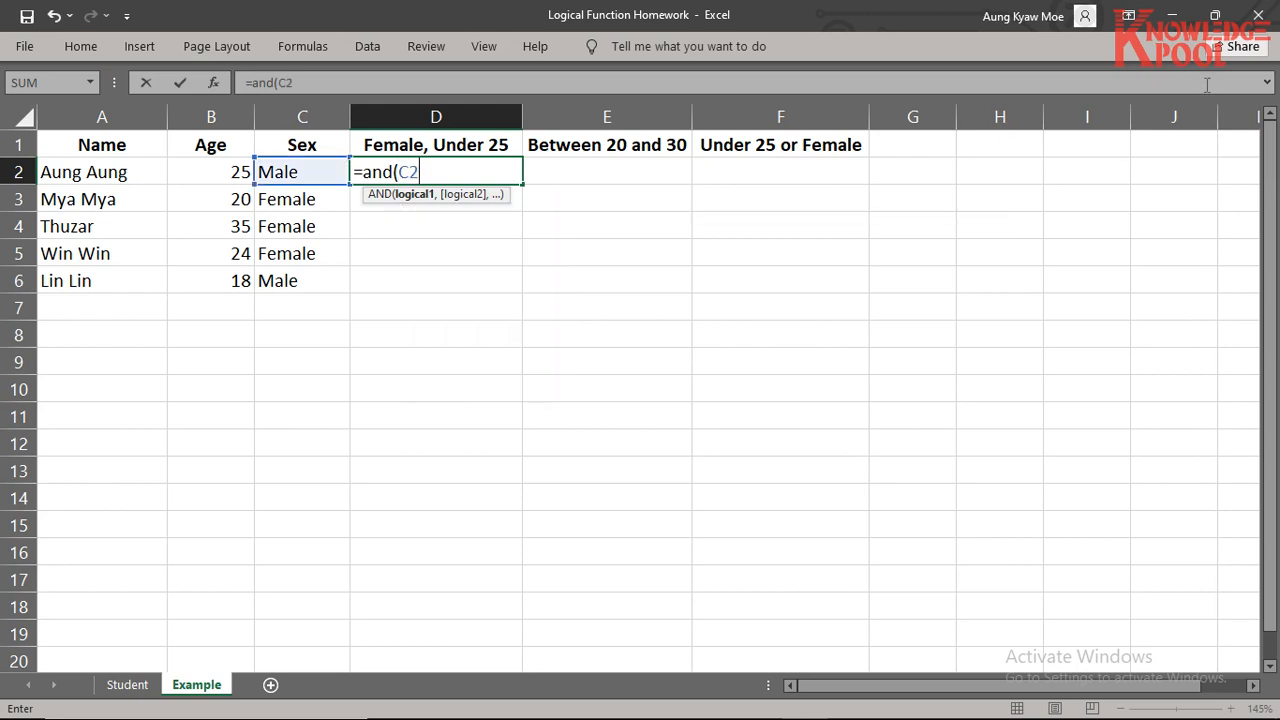
pyautogui.write('="Fema')
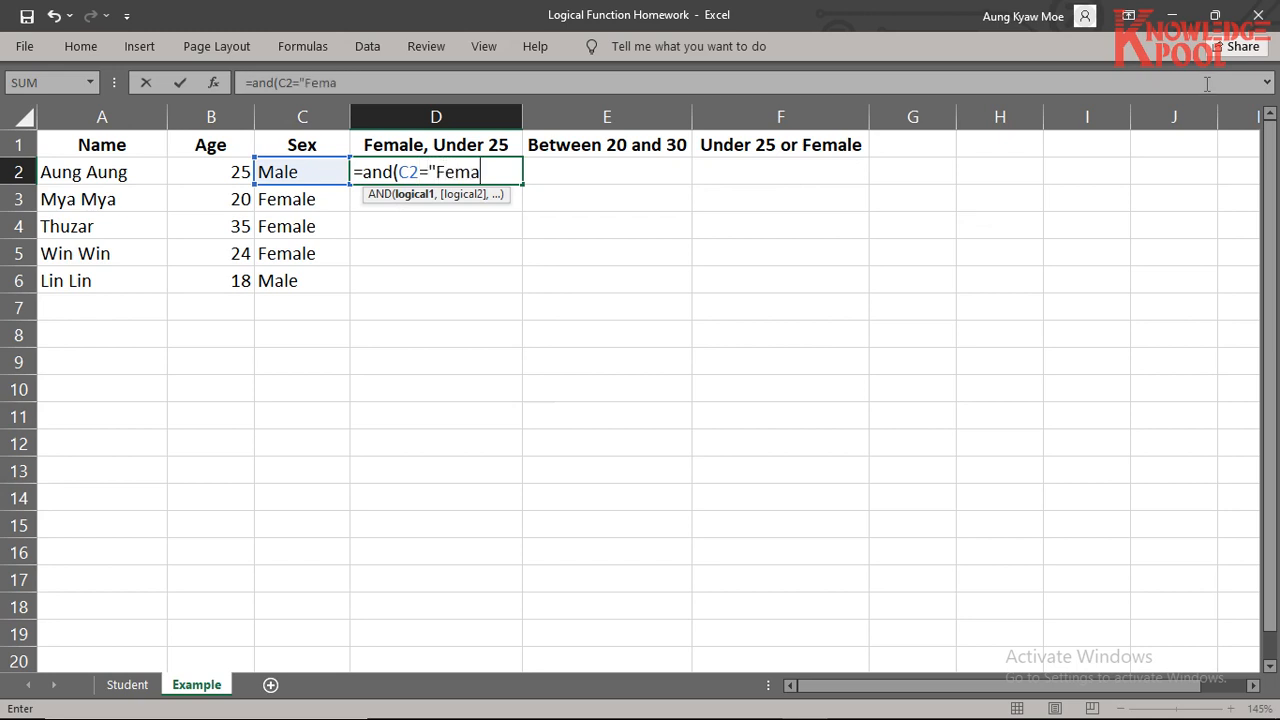
pyautogui.write('le",')
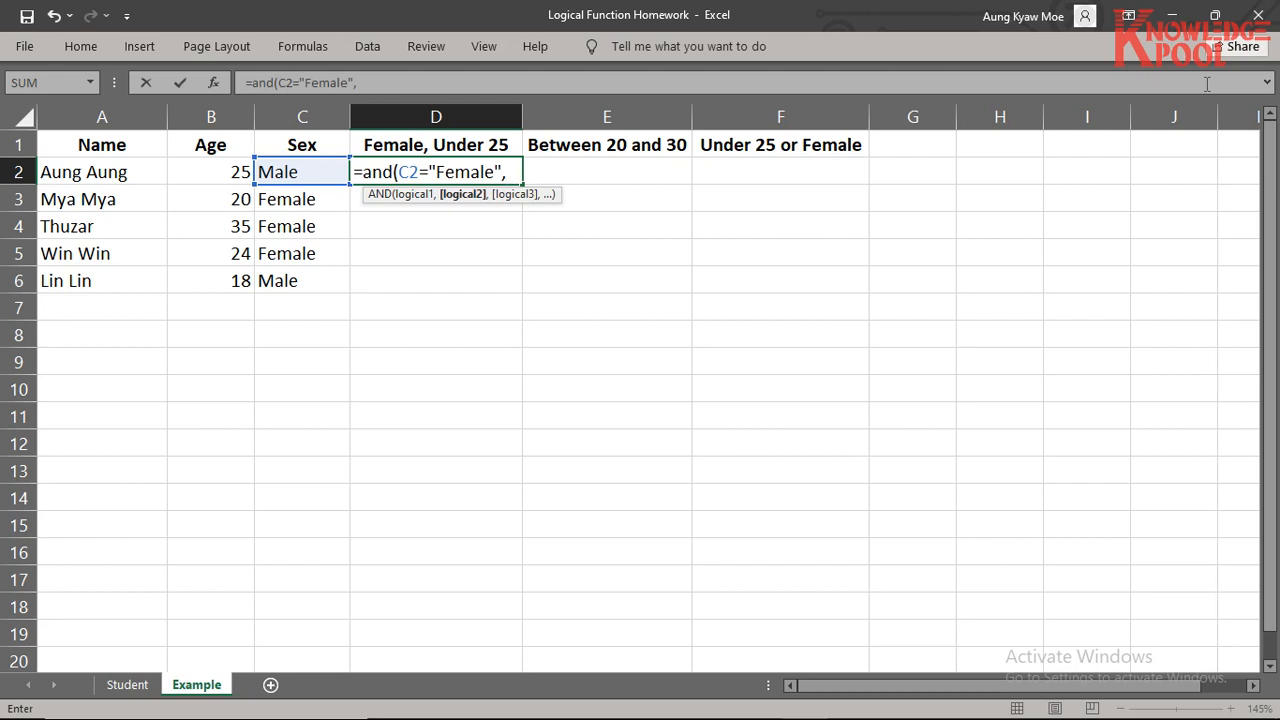
pyautogui.write('B2')
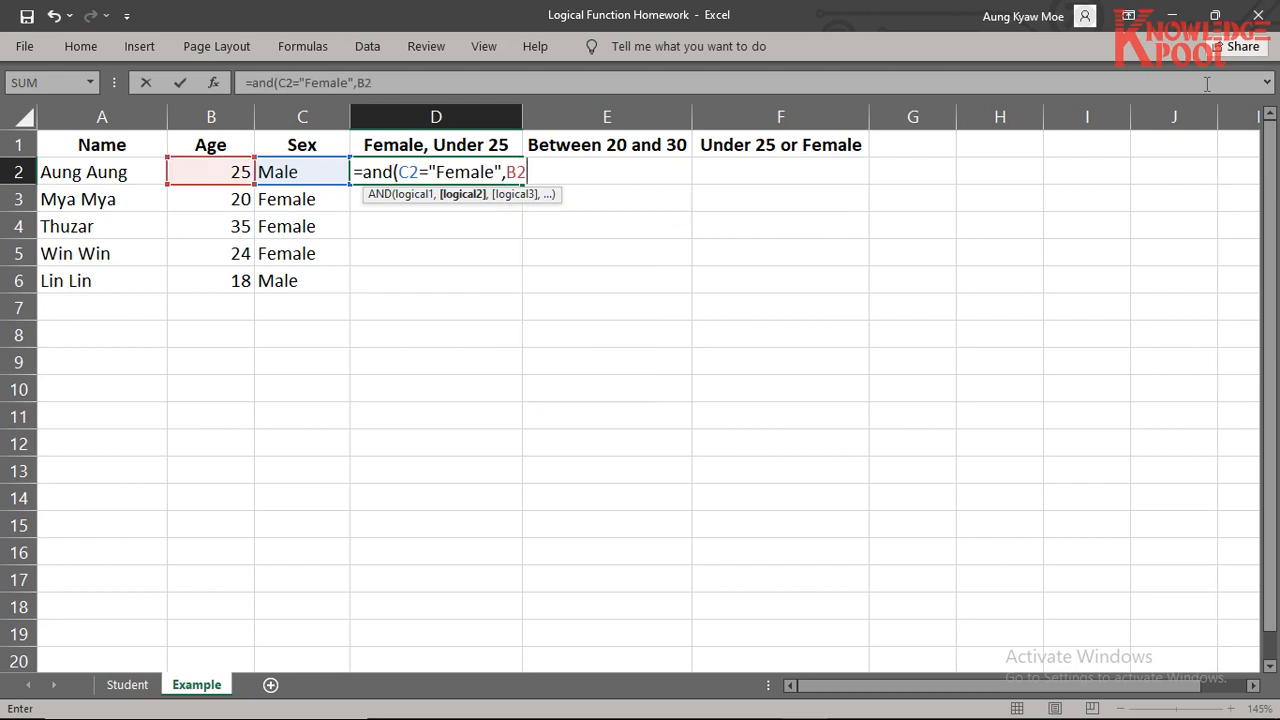
pyautogui.write('<25)')
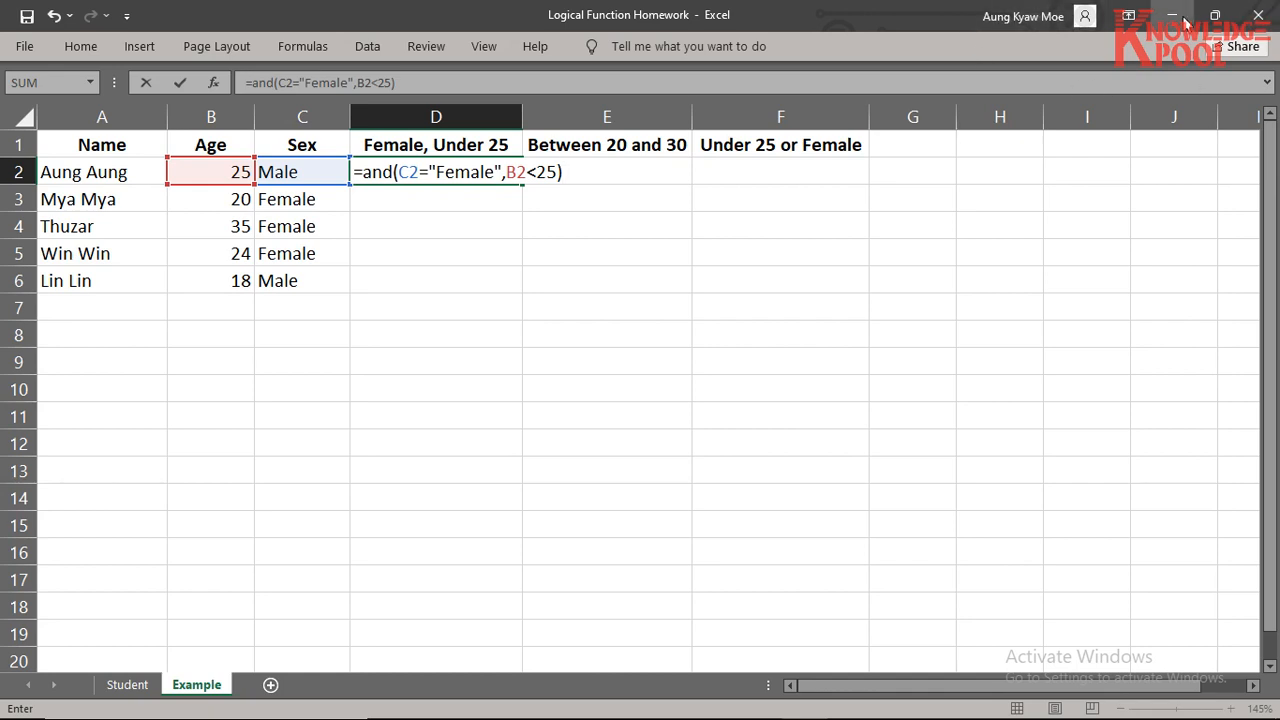
pyautogui.press('BackSpace')
pyautogui.write(',')
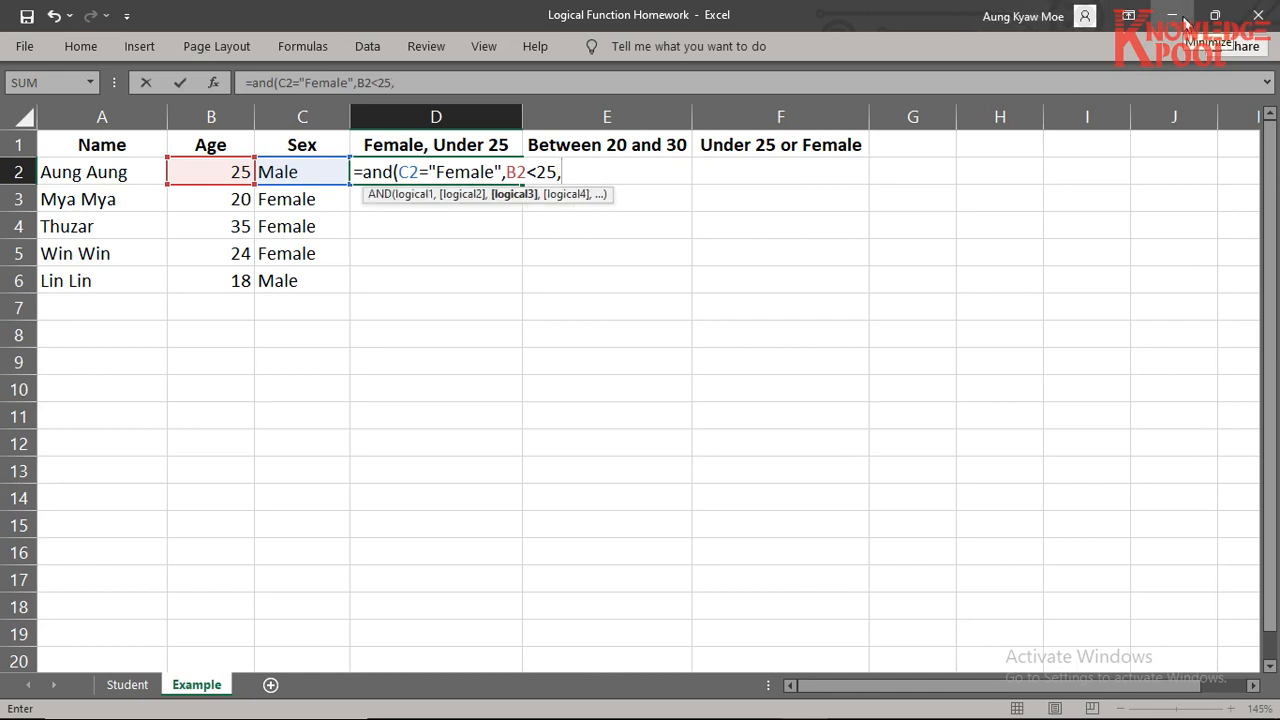
pyautogui.press('BackSpace')
pyautogui.write(')')
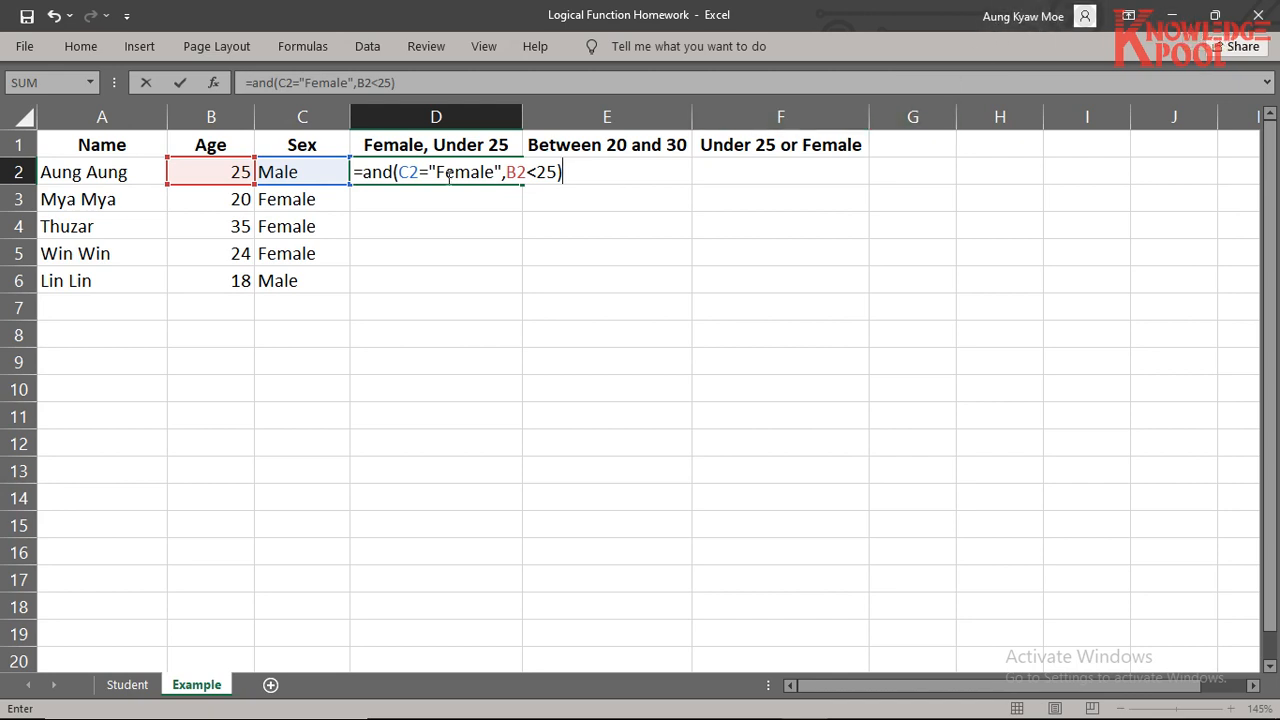
# Step: Commit the AND formula in D2 after reviewing its conditions, and copy it down to D6
pyautogui.moveTo(400, 172); pyautogui.dragTo(558, 172)
pyautogui.moveTo(400, 172); pyautogui.dragTo(500, 172)
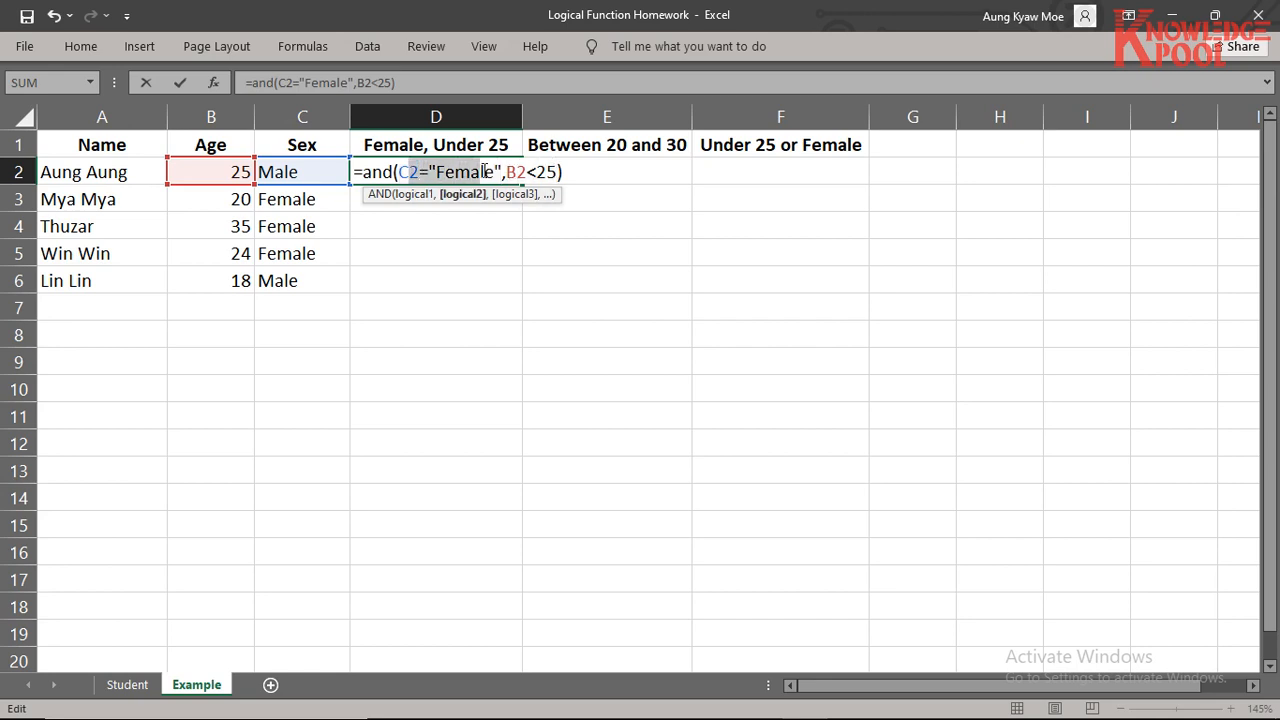
pyautogui.click(565, 170)
pyautogui.press('Return')
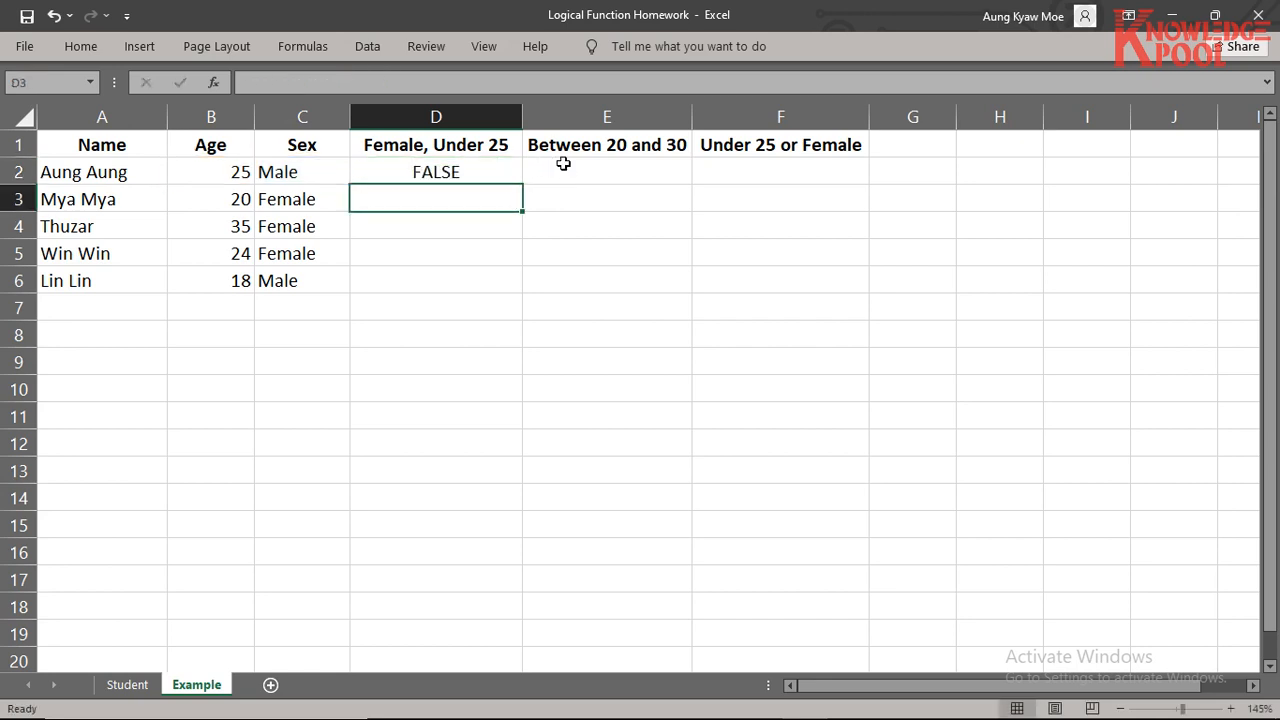
pyautogui.click(474, 172)
pyautogui.moveTo(526, 183); pyautogui.dragTo(508, 291)
# Step: Examine the copied AND formulas in D3 and D6 and compare the results across D2:D6
pyautogui.click(480, 214)
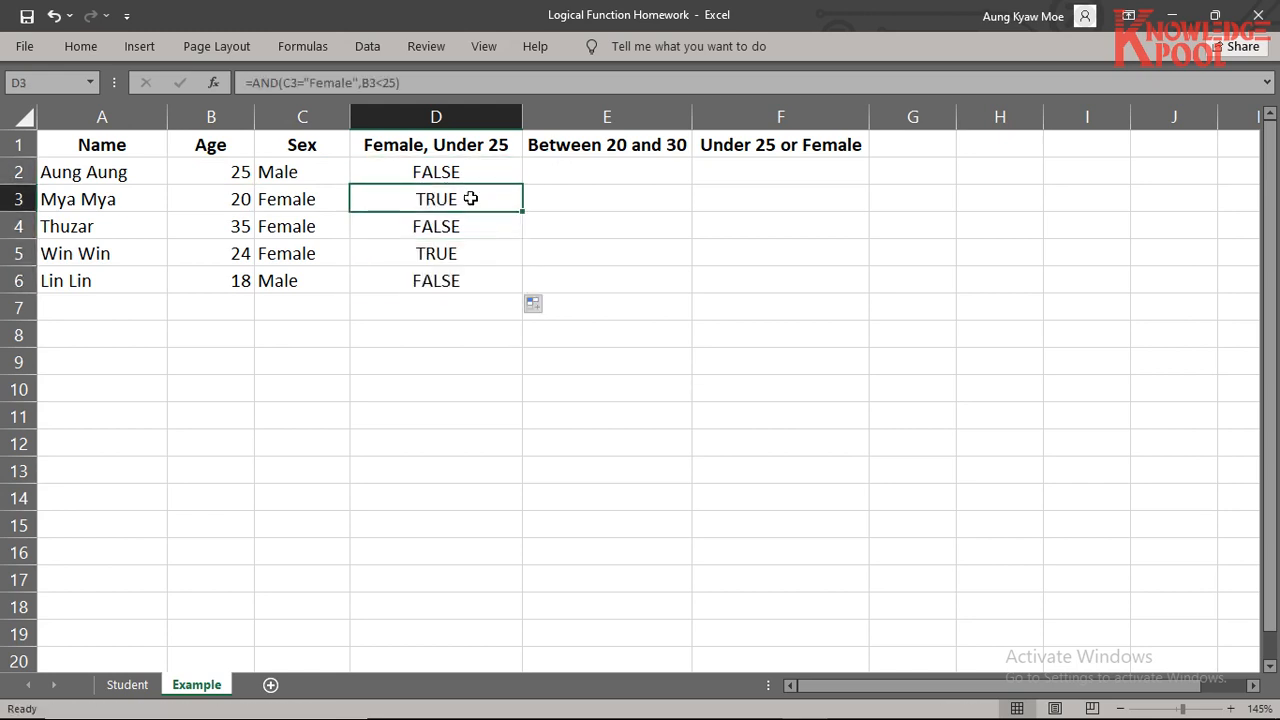
pyautogui.doubleClick(461, 199)
pyautogui.moveTo(405, 199); pyautogui.dragTo(562, 199)
pyautogui.press('Return')
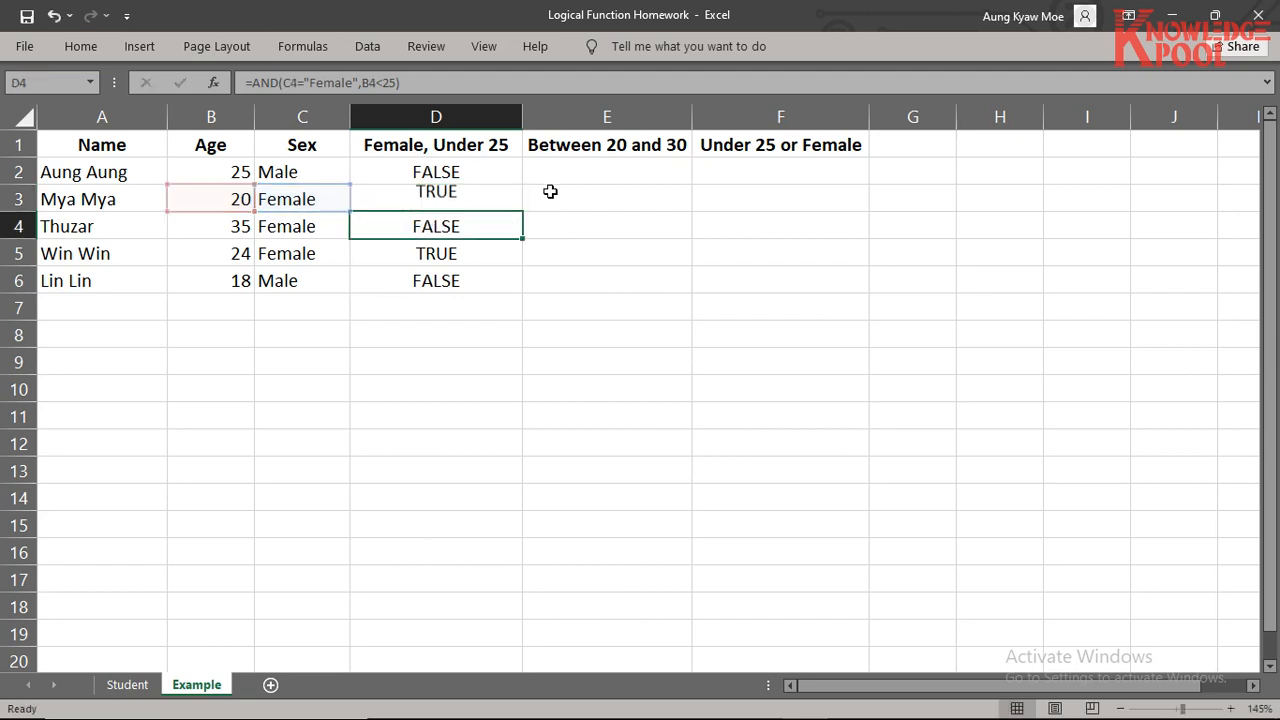
pyautogui.click(491, 200)
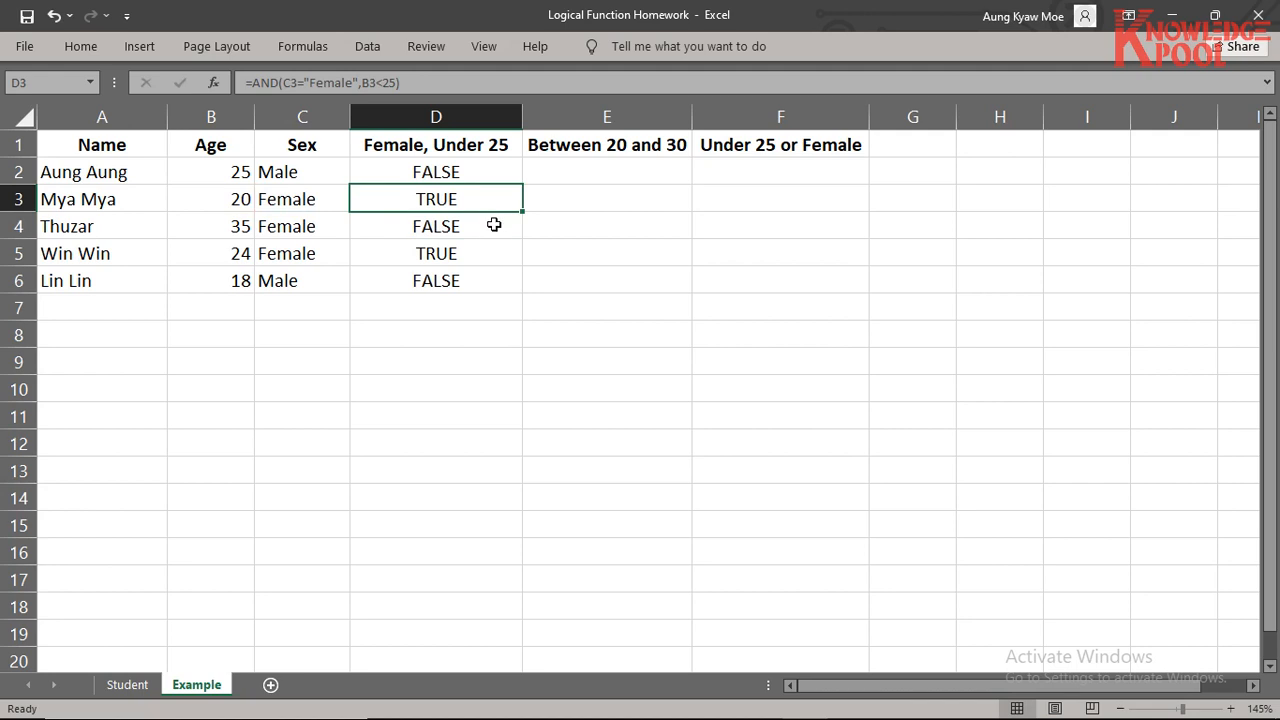
pyautogui.doubleClick(470, 279)
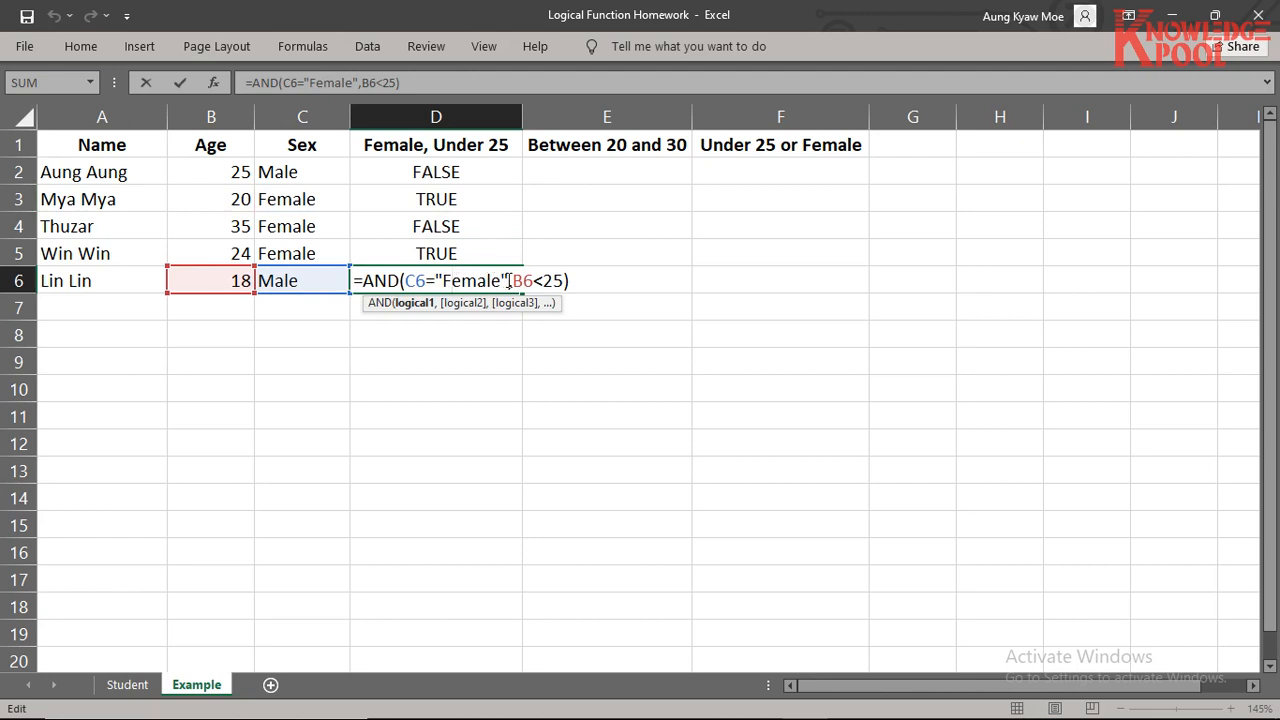
pyautogui.moveTo(510, 281); pyautogui.dragTo(418, 281)
pyautogui.press('Return')
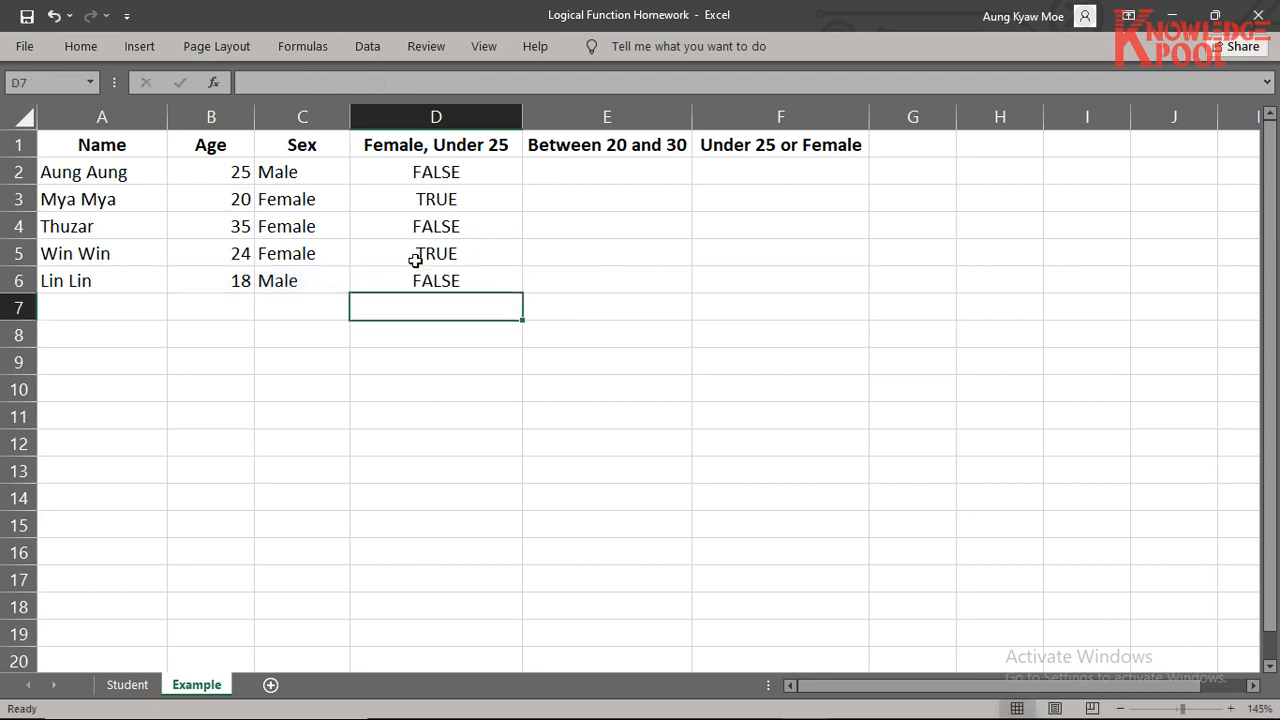
pyautogui.moveTo(491, 171); pyautogui.dragTo(486, 272)
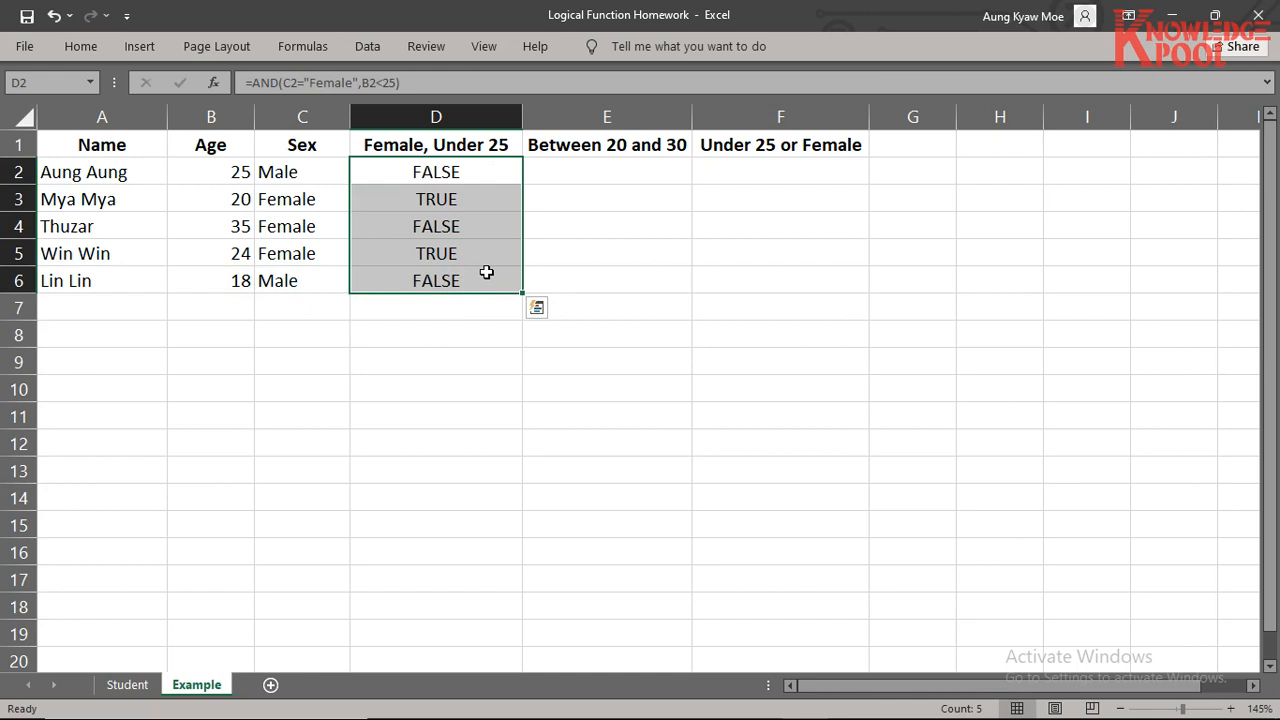
# Step: Widen column E slightly, and check the ages in B6 and B4 against the "Between 20 and 30" heading
pyautogui.click(588, 167)
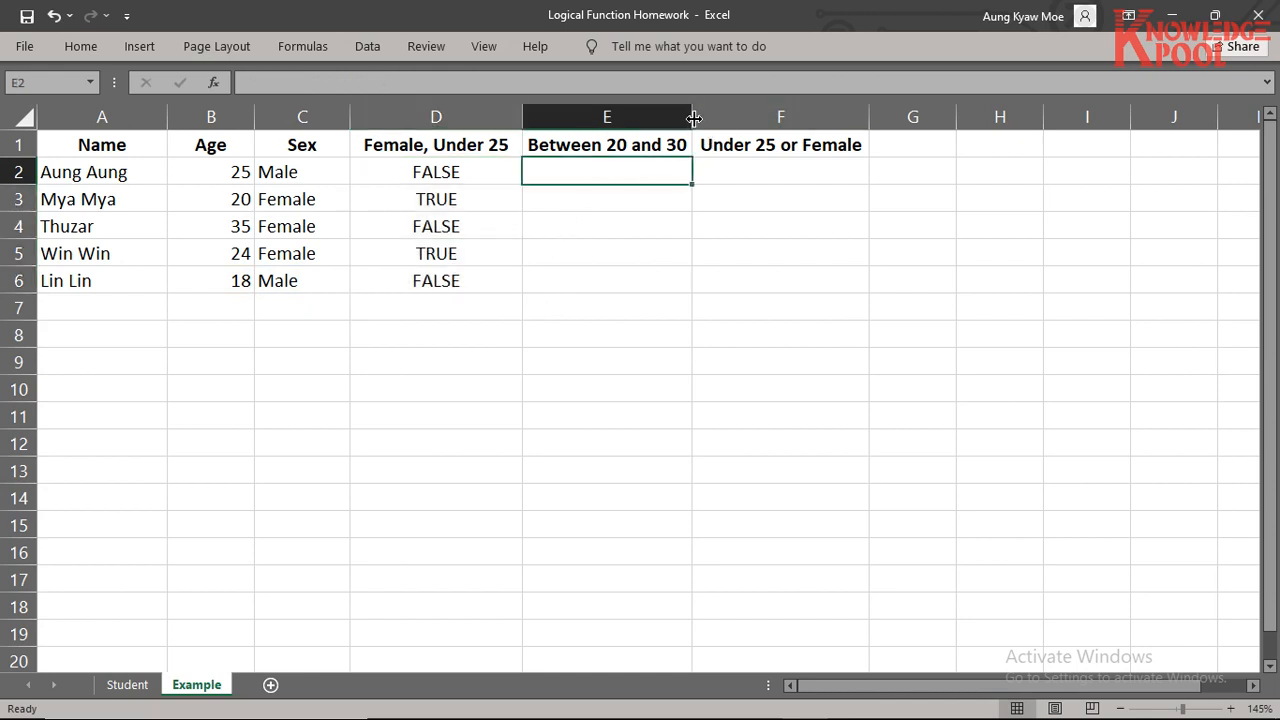
pyautogui.moveTo(691, 117); pyautogui.dragTo(701, 117)
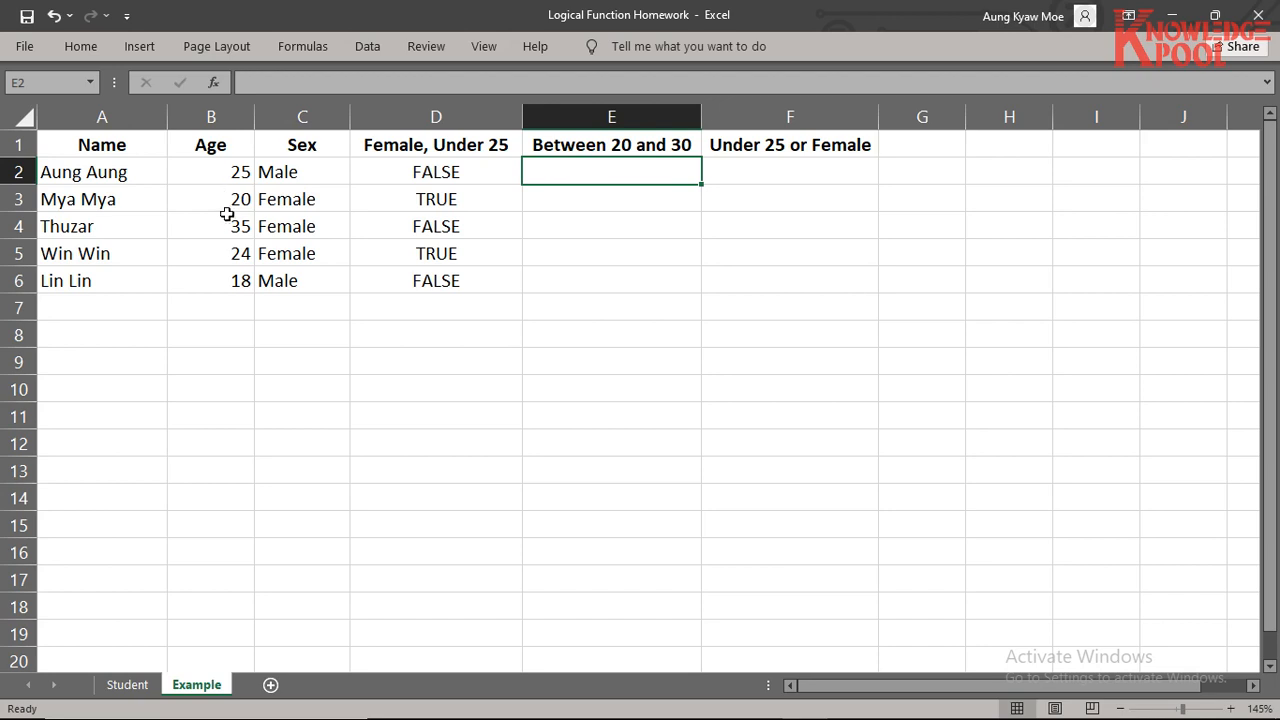
pyautogui.click(230, 278)
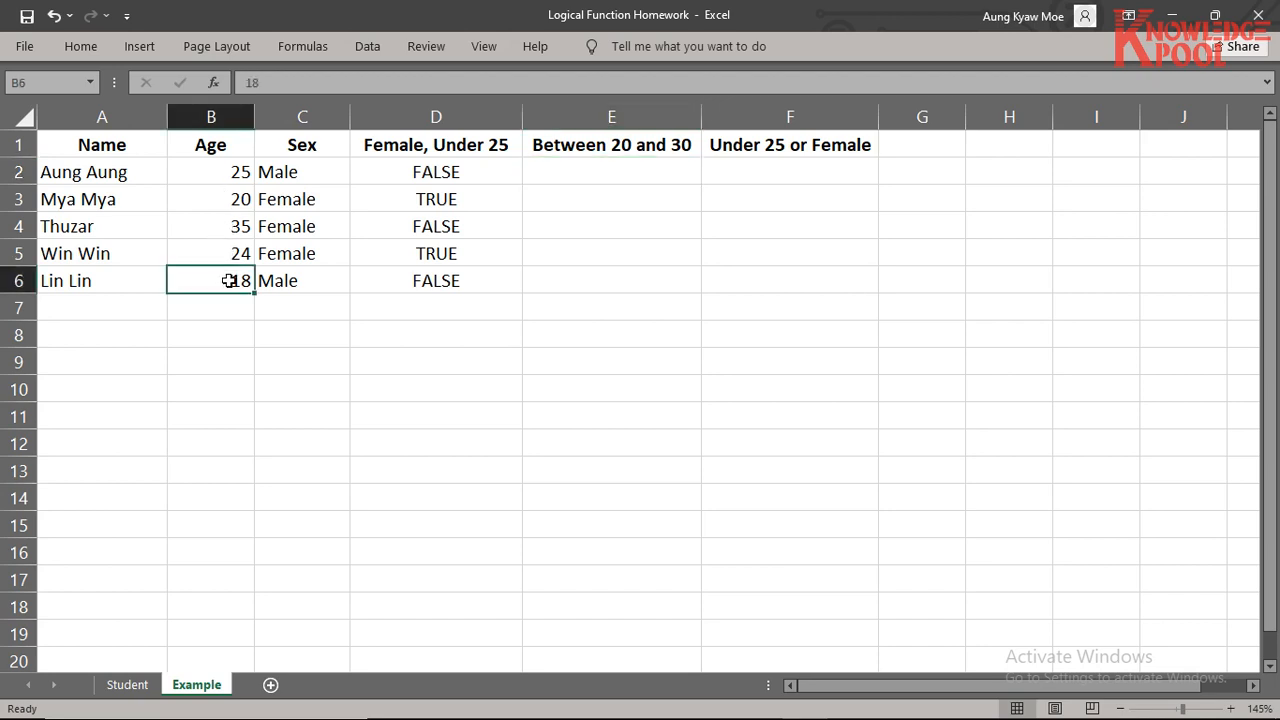
pyautogui.keyDown('ctrl'); pyautogui.click(235, 227); pyautogui.keyUp('ctrl')
pyautogui.click(609, 172)
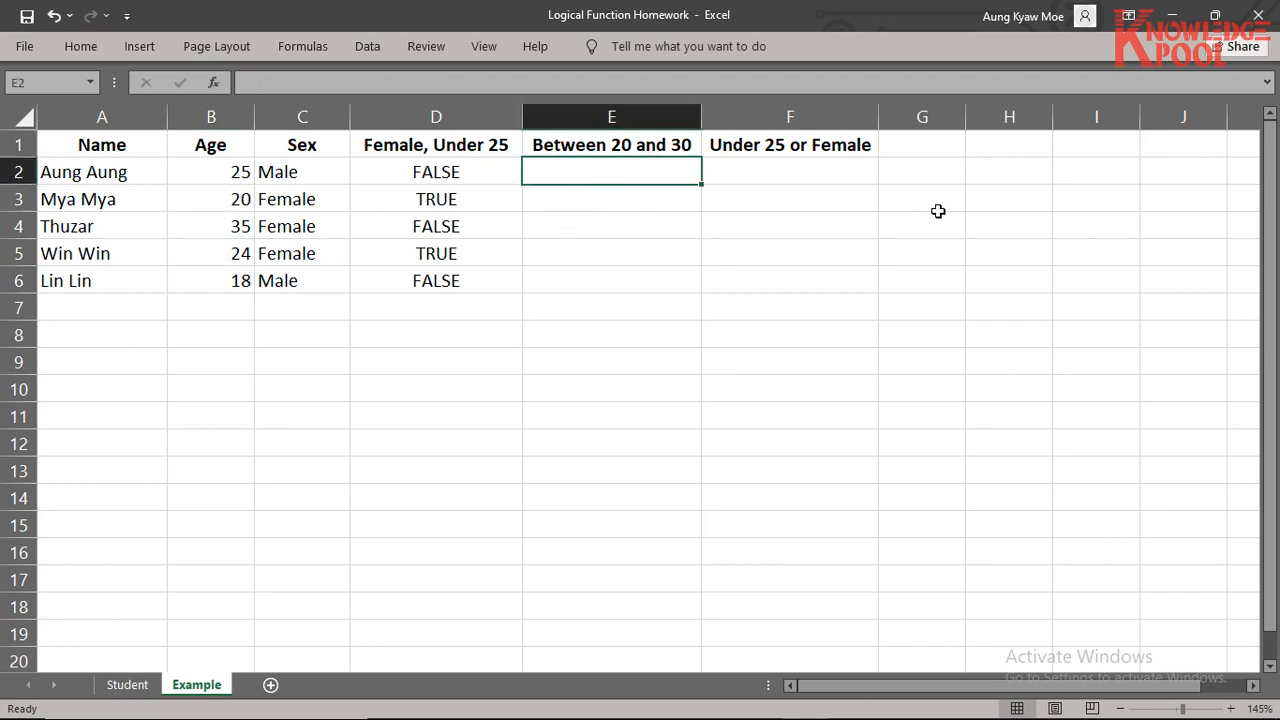
pyautogui.write('=')
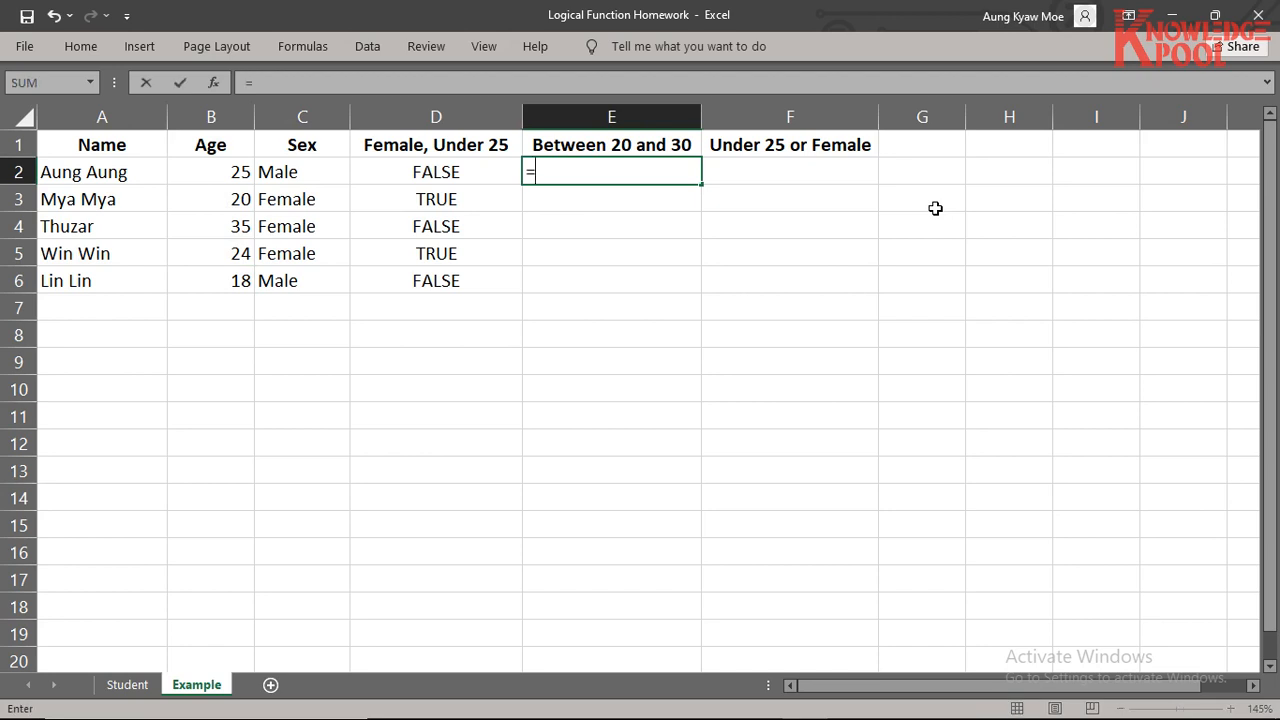
pyautogui.write('and(')
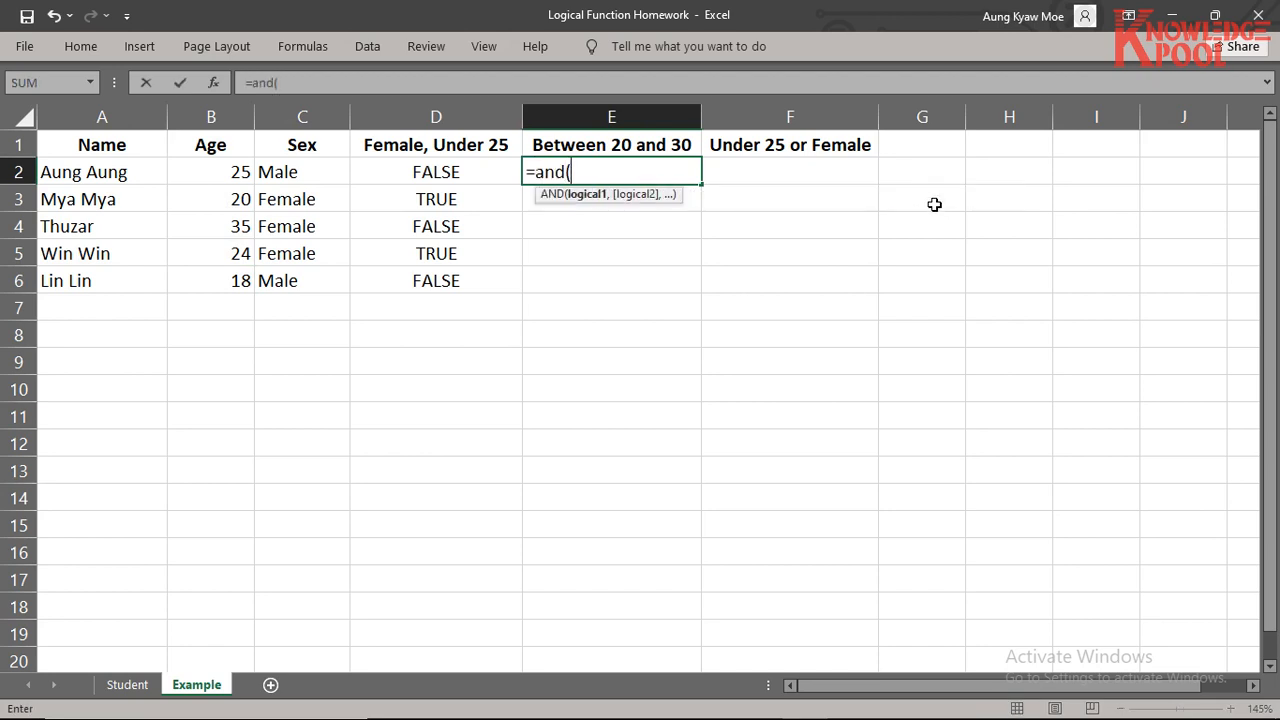
pyautogui.press('BackSpace')
pyautogui.press('Escape')
pyautogui.click(934, 203)
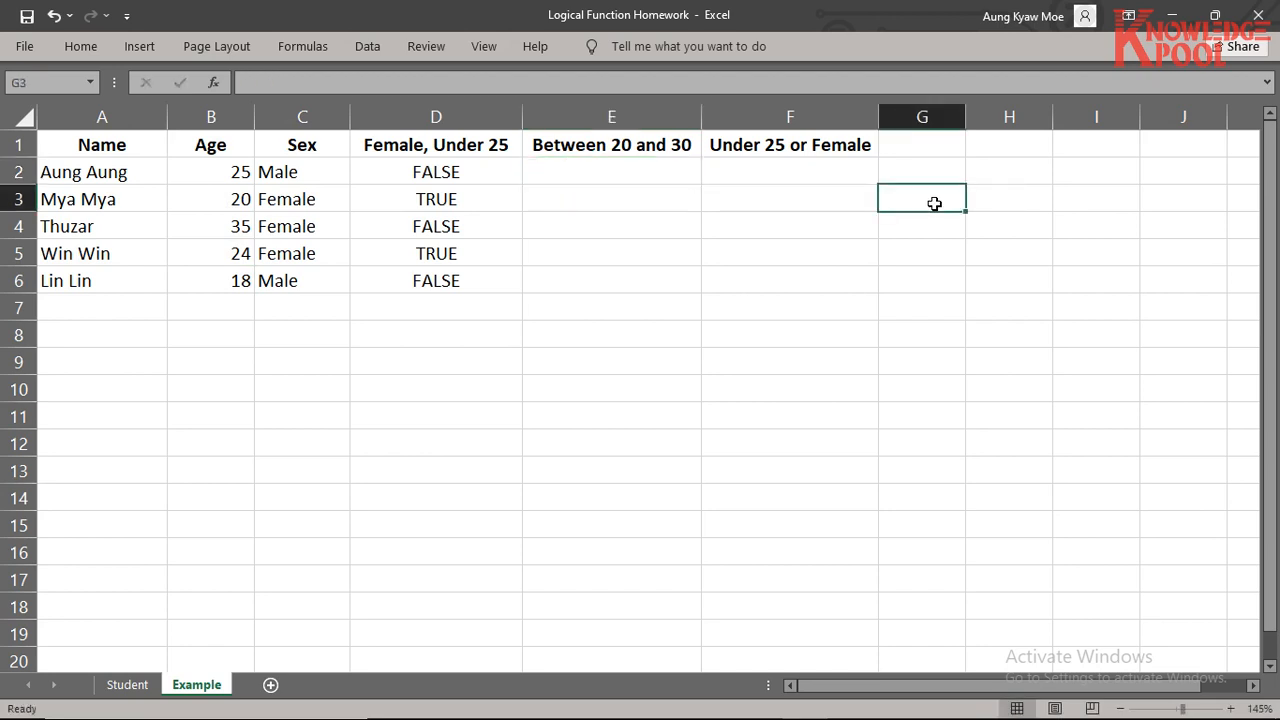
# Step: Try the single comparisons B2>=20 and B2<=30 in cell E2 without a logical function
pyautogui.click(630, 166)
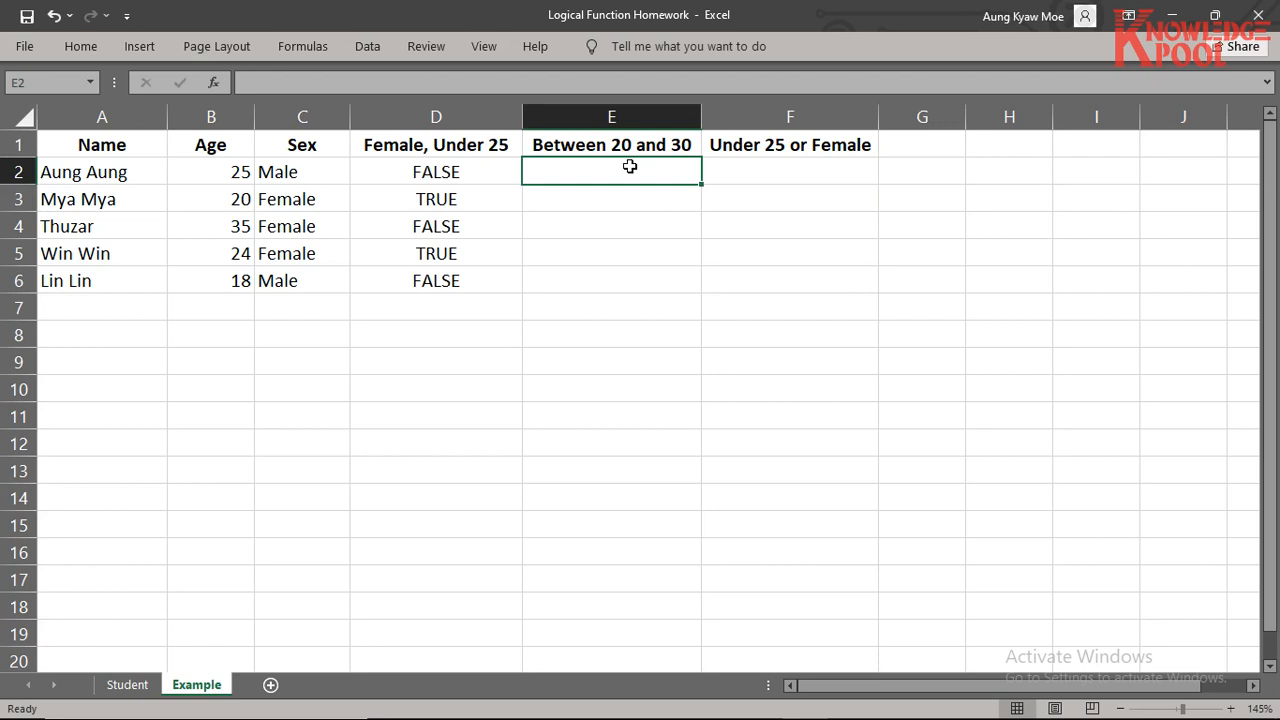
pyautogui.write('=')
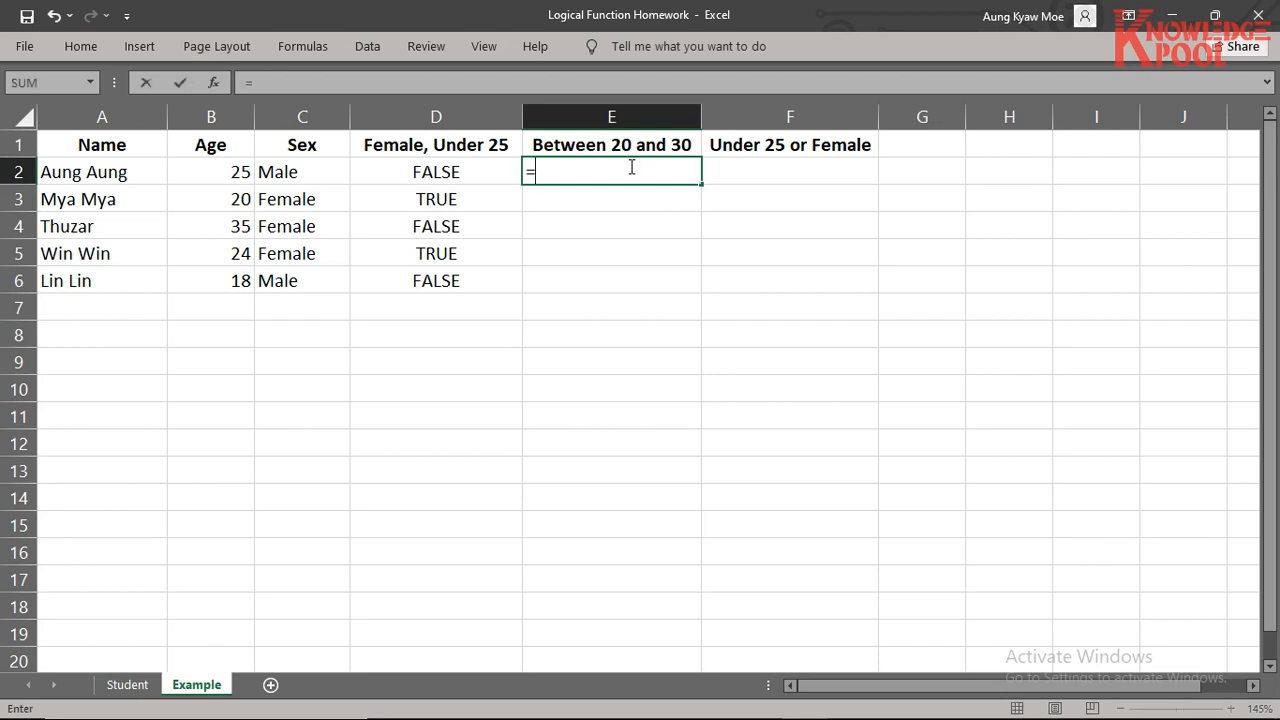
pyautogui.write('B2>=')
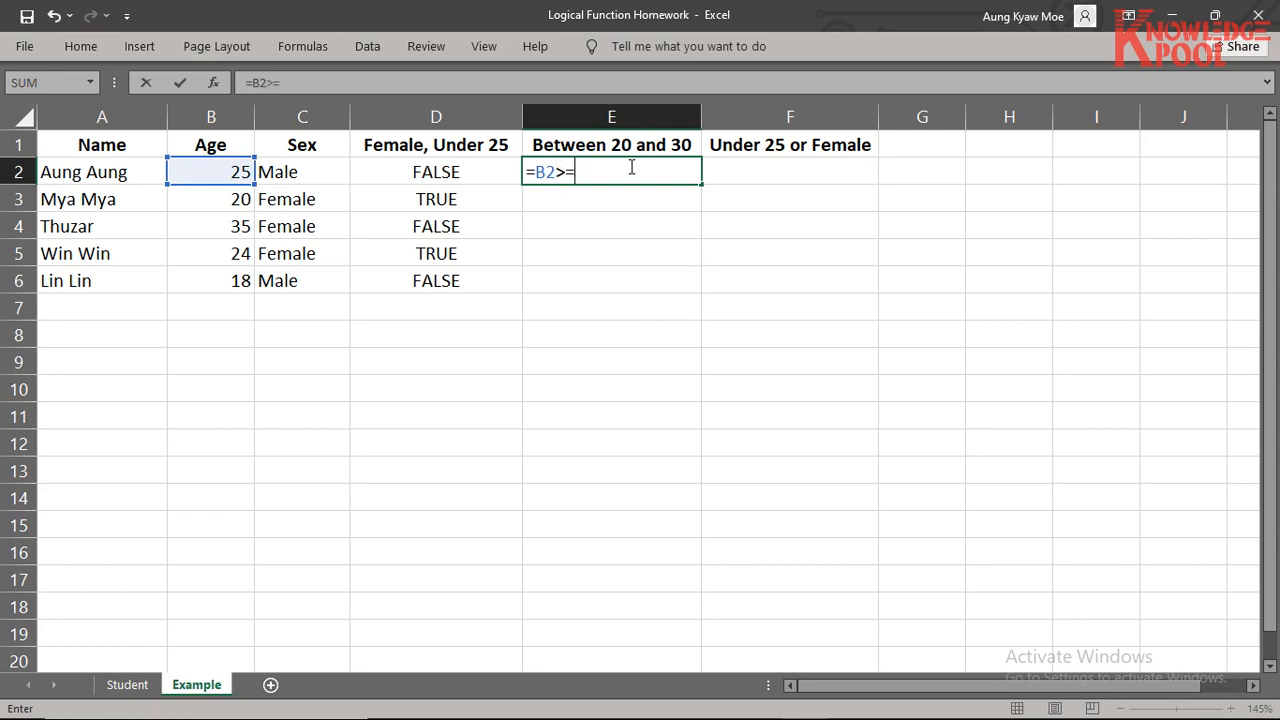
pyautogui.write('20')
pyautogui.press('BackSpace')
pyautogui.press('BackSpace')
pyautogui.press('BackSpace')
pyautogui.press('BackSpace')
pyautogui.write('<=30')
pyautogui.press('Escape')
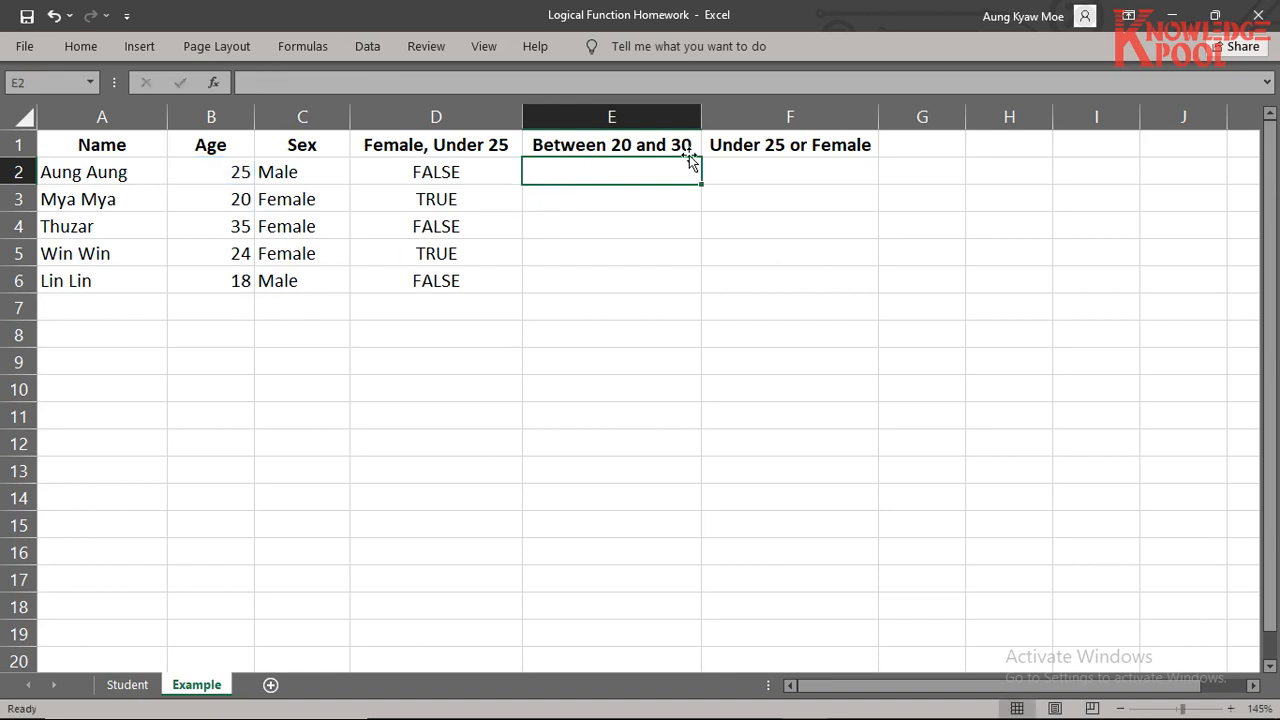
# Step: Enter the formula =and(B2>=20,B2<=30) in cell E2 to test whether the age is between 20 and 30
pyautogui.click(624, 146)
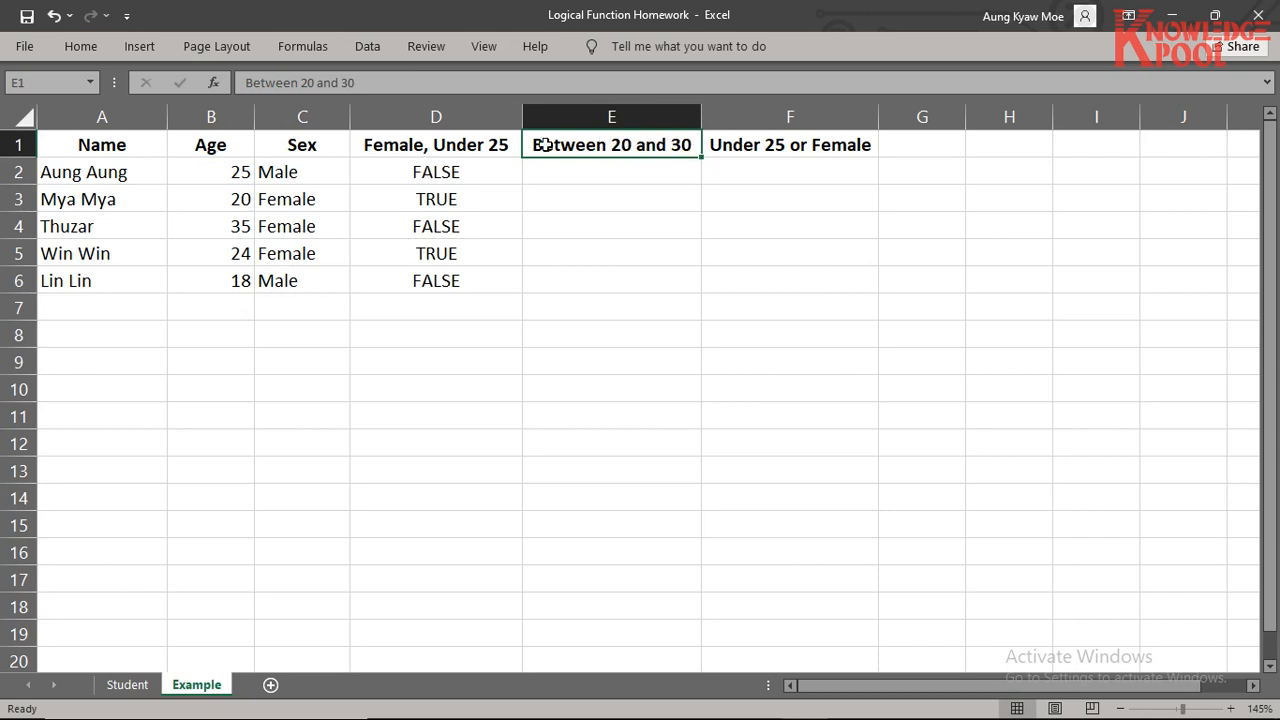
pyautogui.click(584, 170)
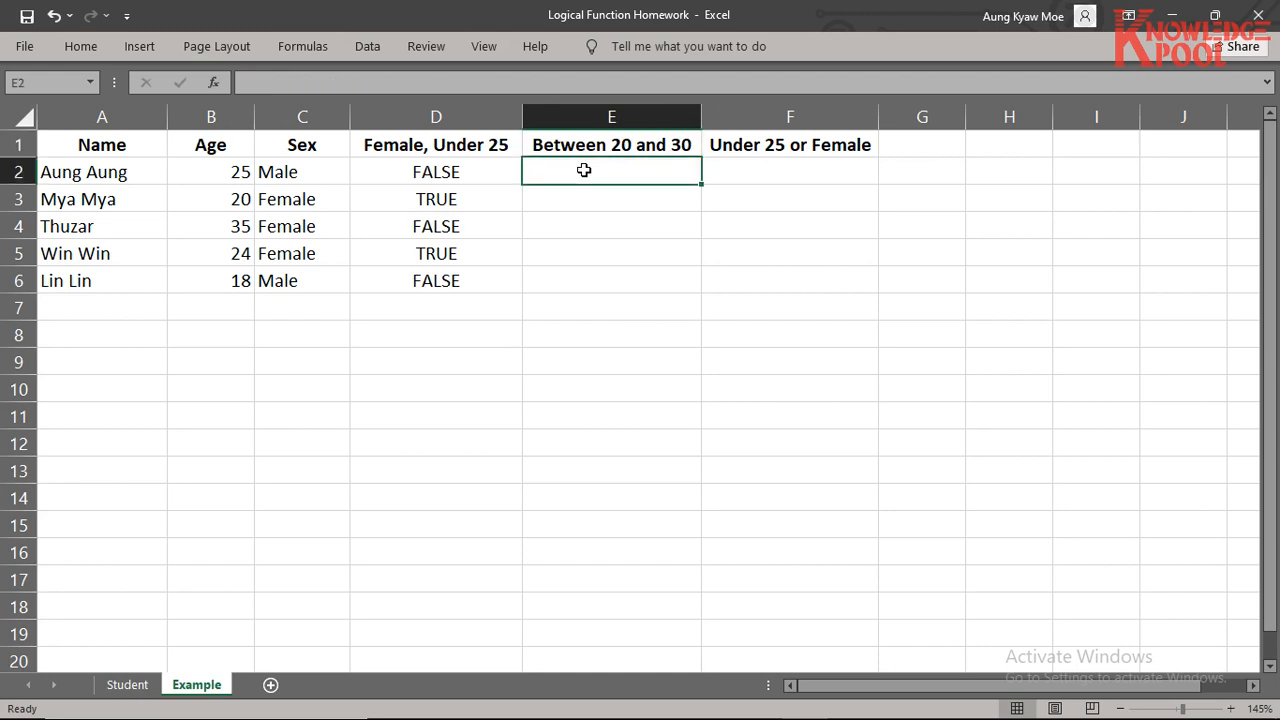
pyautogui.write('=')
pyautogui.press('BackSpace')
pyautogui.write('nd')
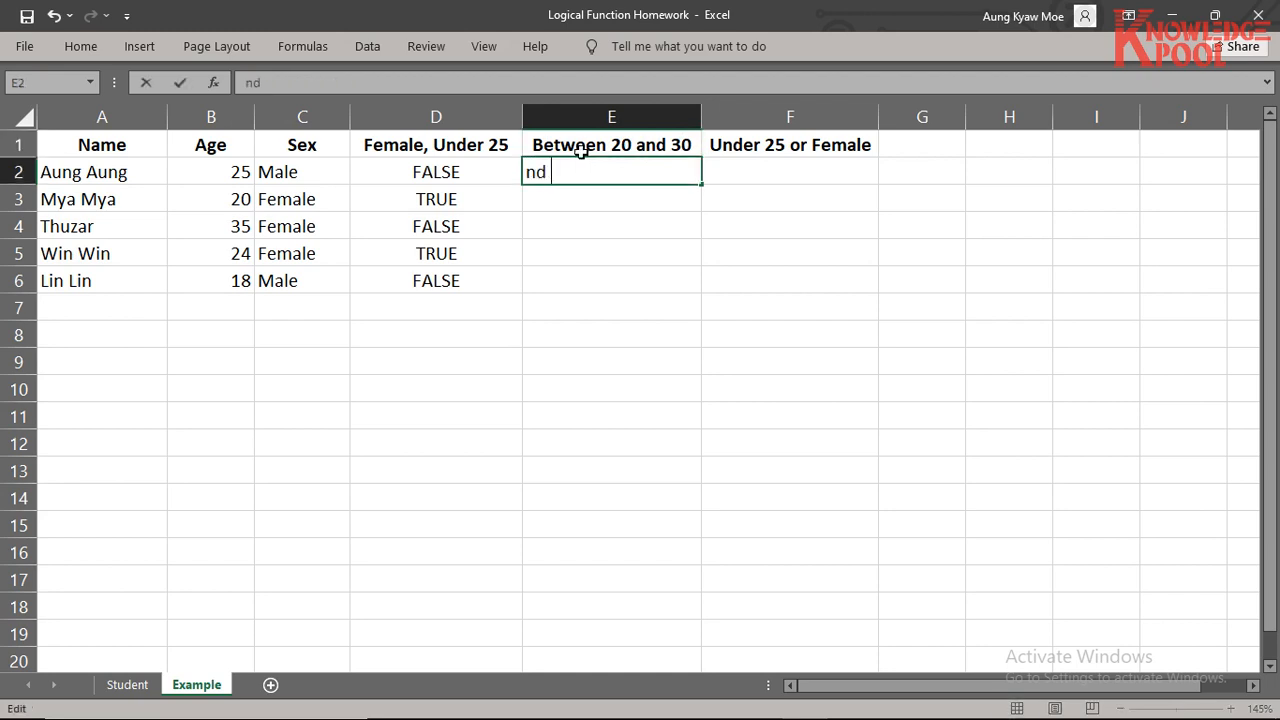
pyautogui.press('BackSpace')
pyautogui.press('BackSpace')
pyautogui.write('=and(')
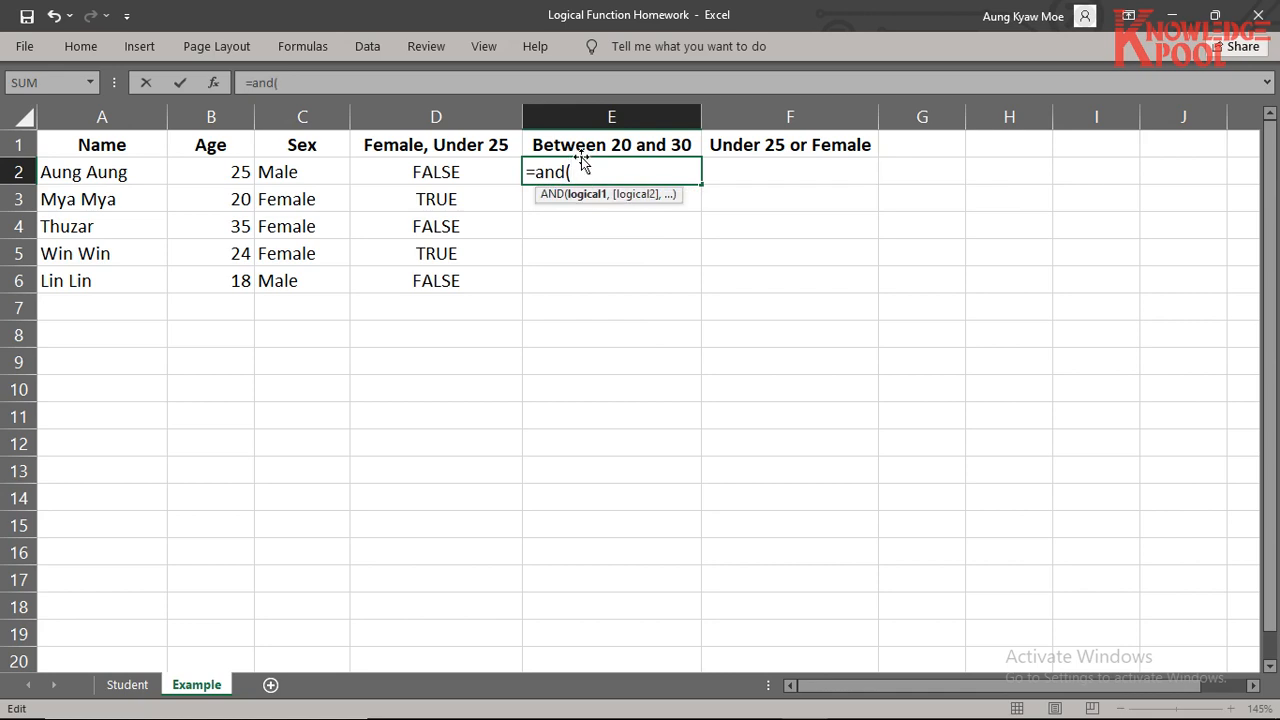
pyautogui.write('B2')
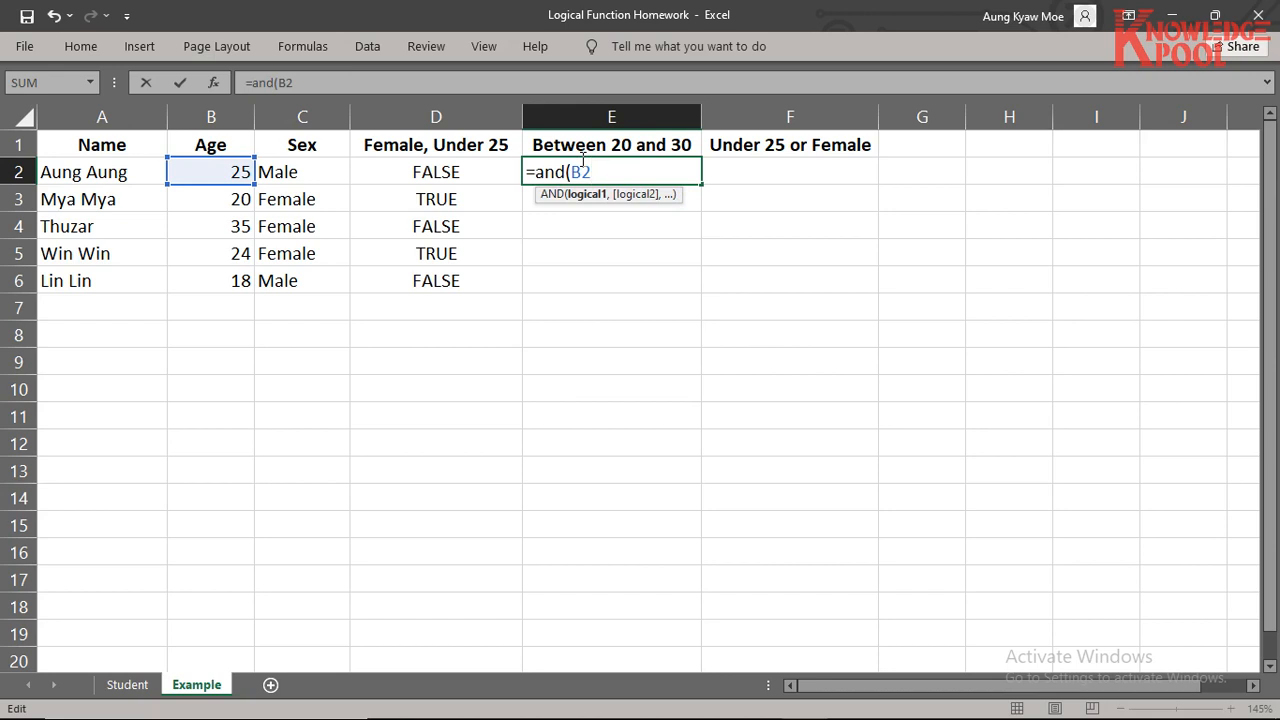
pyautogui.write('>=20,')
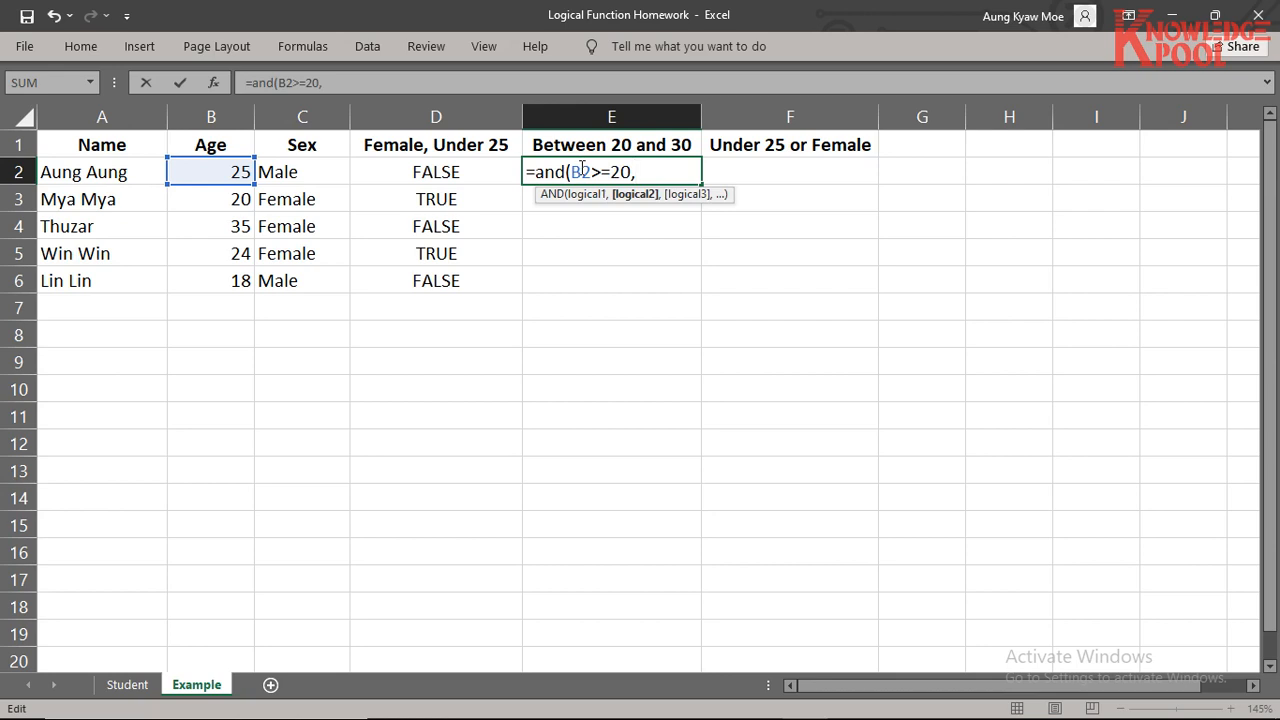
pyautogui.write('B2')
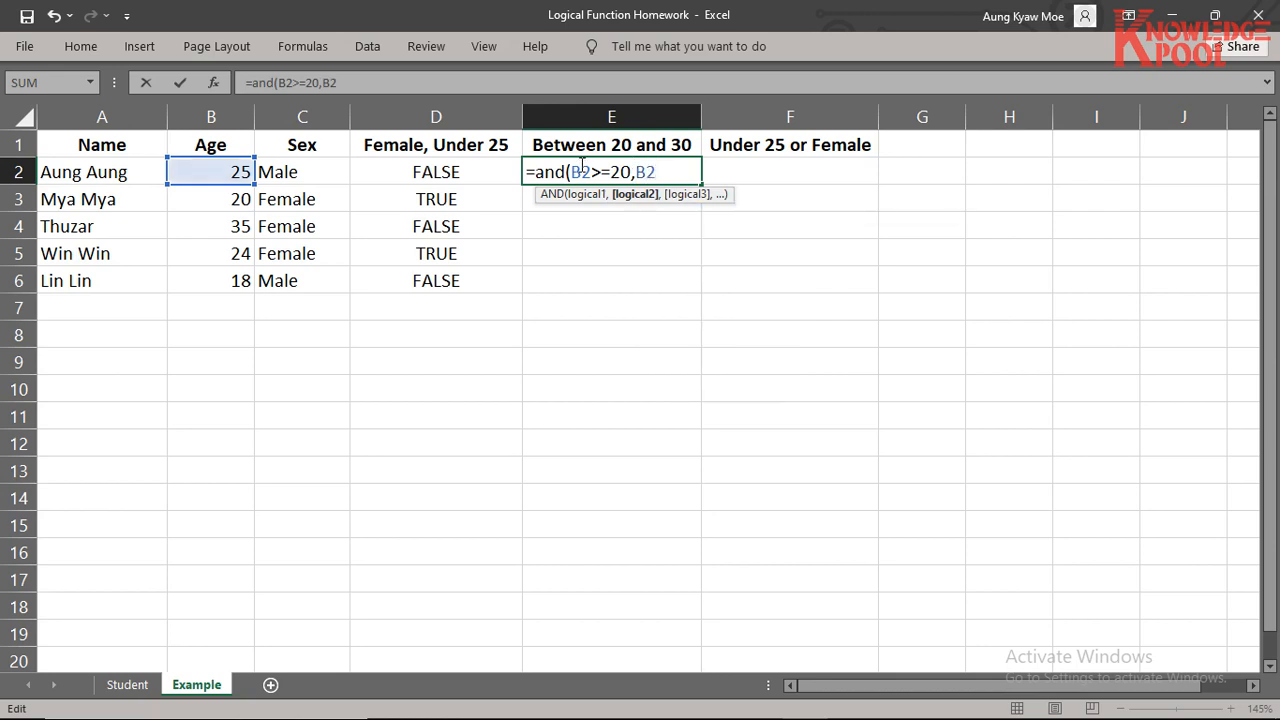
pyautogui.write('<=30)')
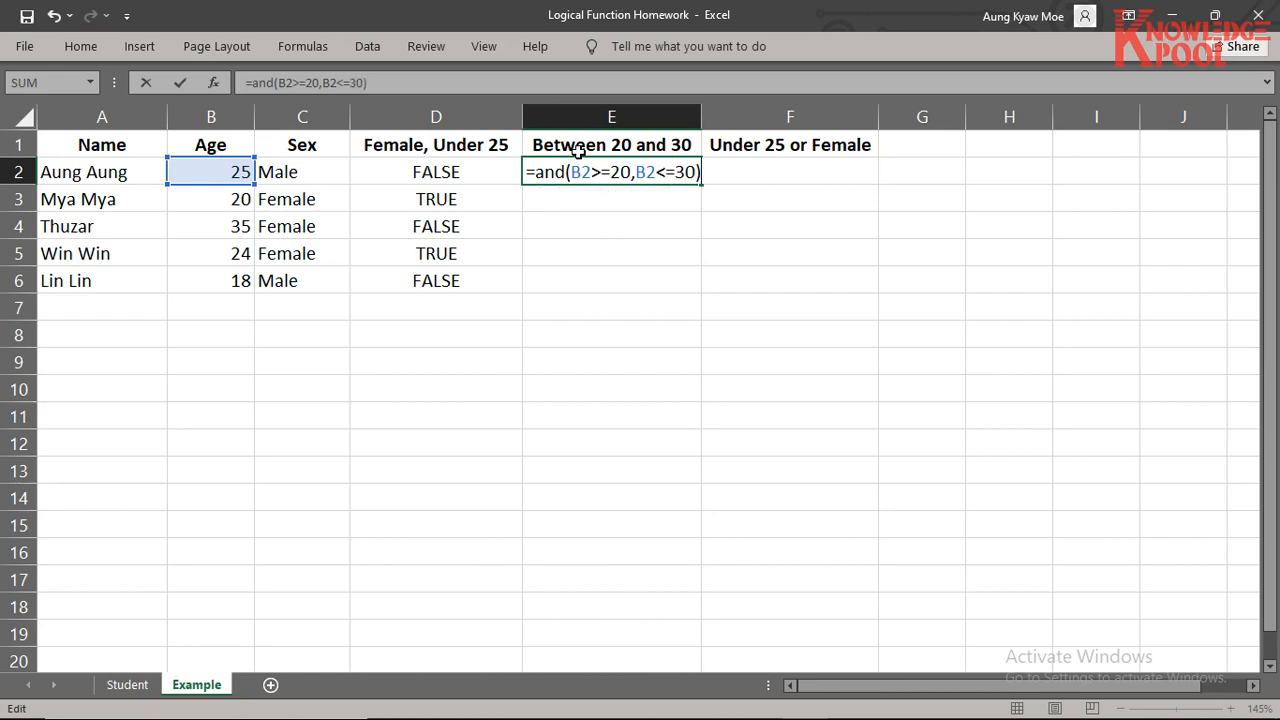
pyautogui.press('Return')
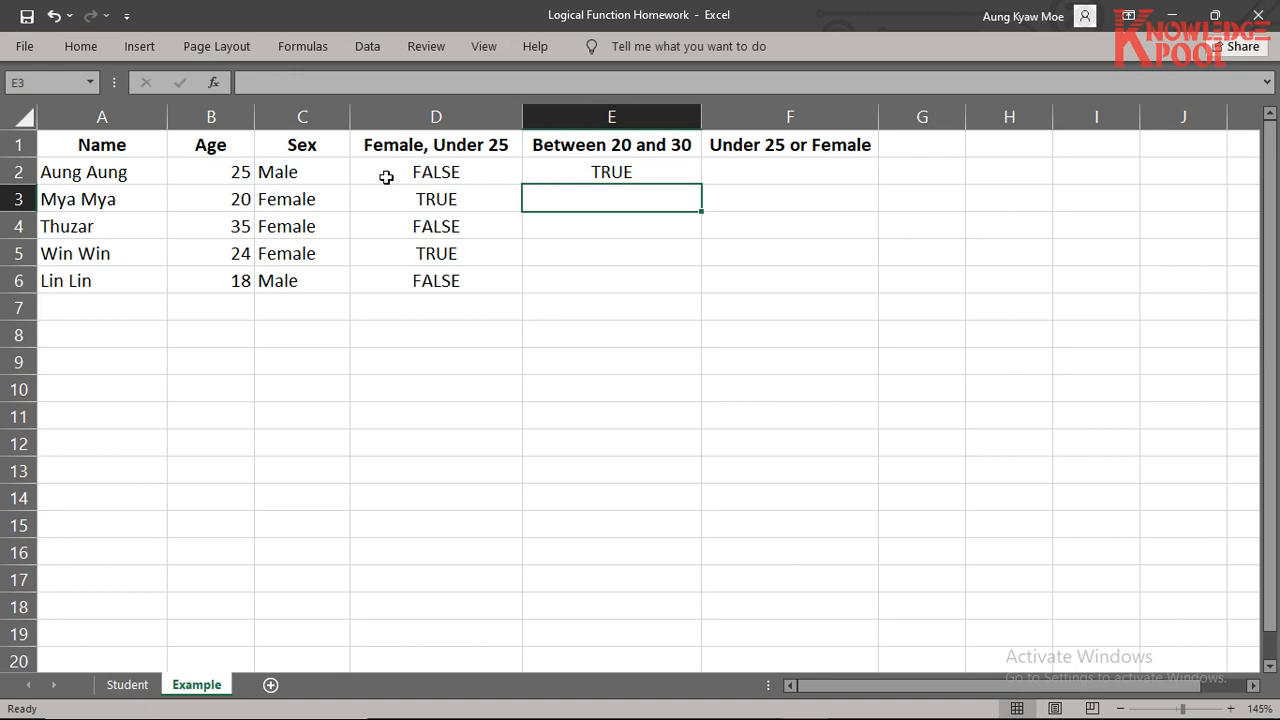
# Step: Copy the AND formula from E2 down to E6, after checking the age in B2
pyautogui.click(231, 172)
pyautogui.click(640, 176)
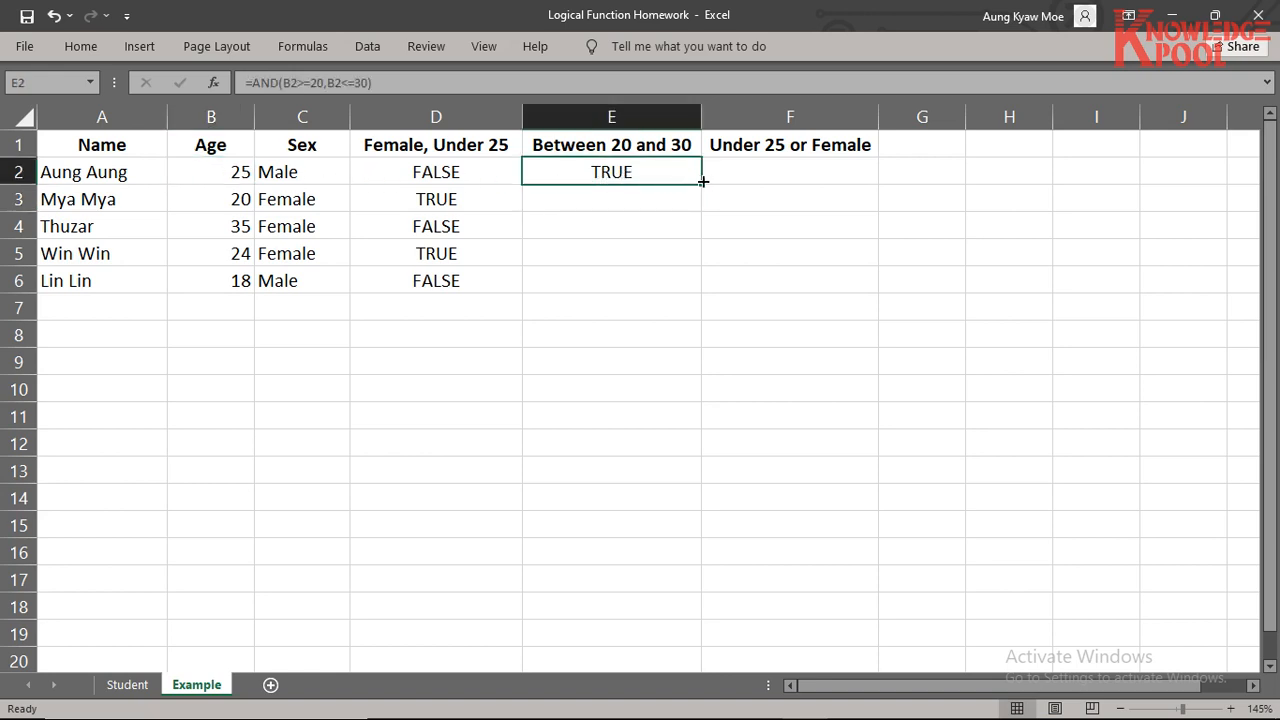
pyautogui.moveTo(697, 191); pyautogui.dragTo(671, 280)
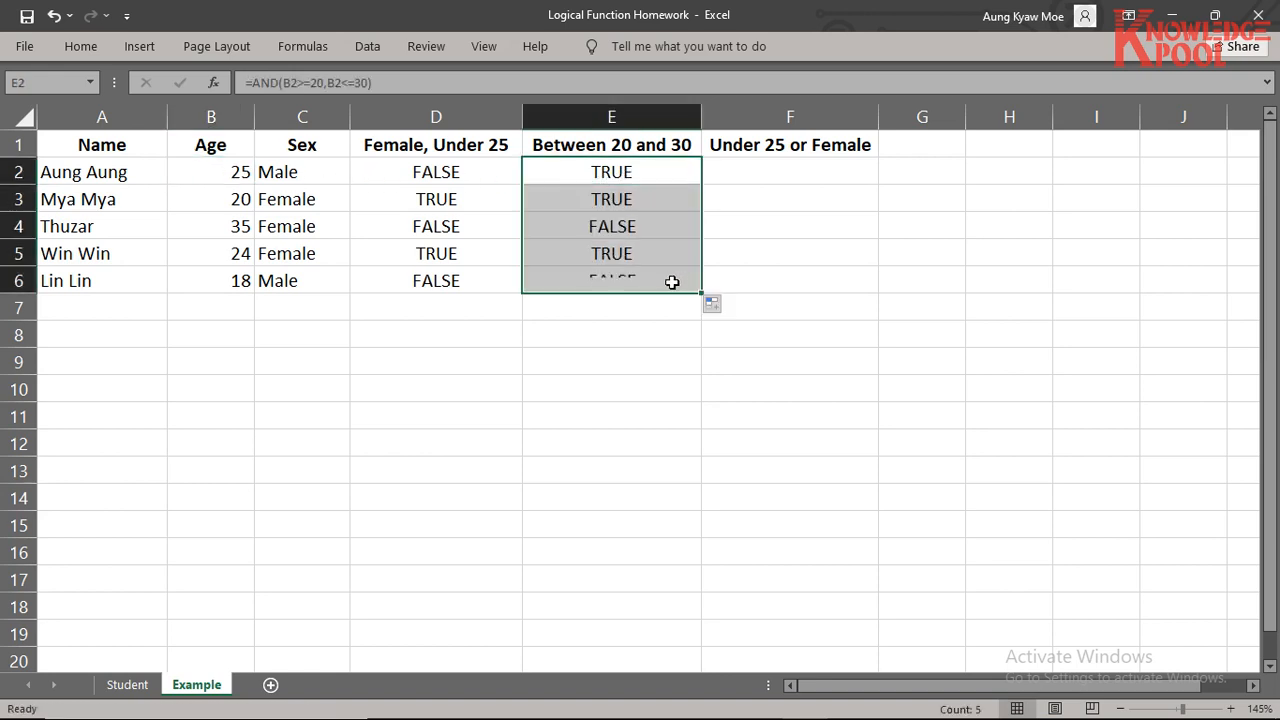
# Step: Check the E4 and E6 results against the ages in B4 and B6, and glance at the logical function notes in Notepad
pyautogui.click(648, 224)
pyautogui.click(248, 232)
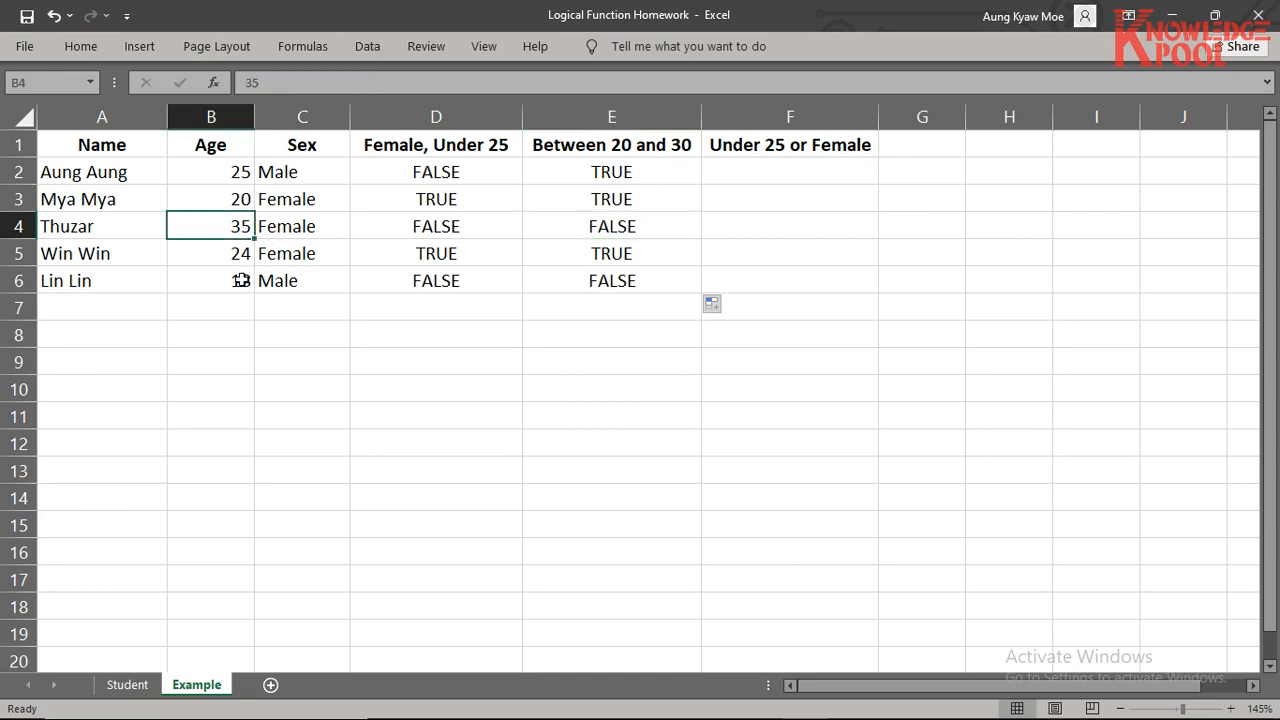
pyautogui.keyDown('ctrl'); pyautogui.click(243, 281); pyautogui.keyUp('ctrl')
pyautogui.keyDown('ctrl'); pyautogui.click(630, 283); pyautogui.keyUp('ctrl')
pyautogui.click(655, 226)
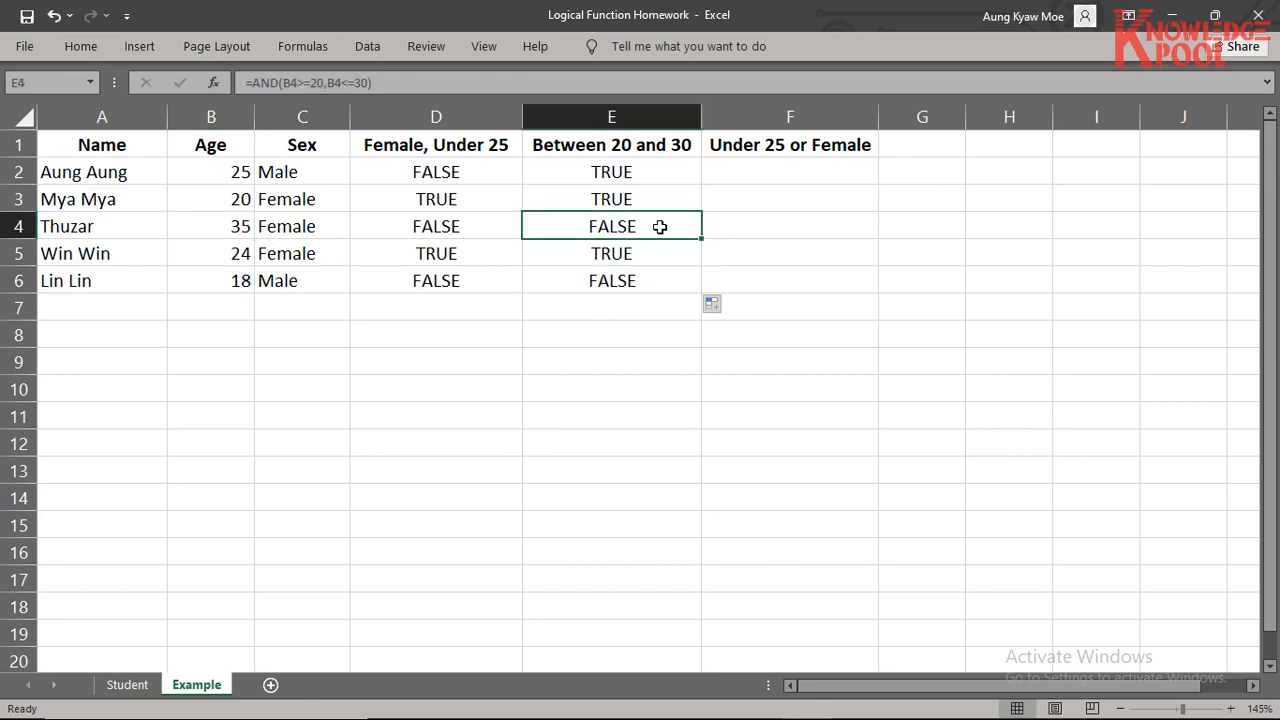
pyautogui.hotkey('alt', 'Tab')
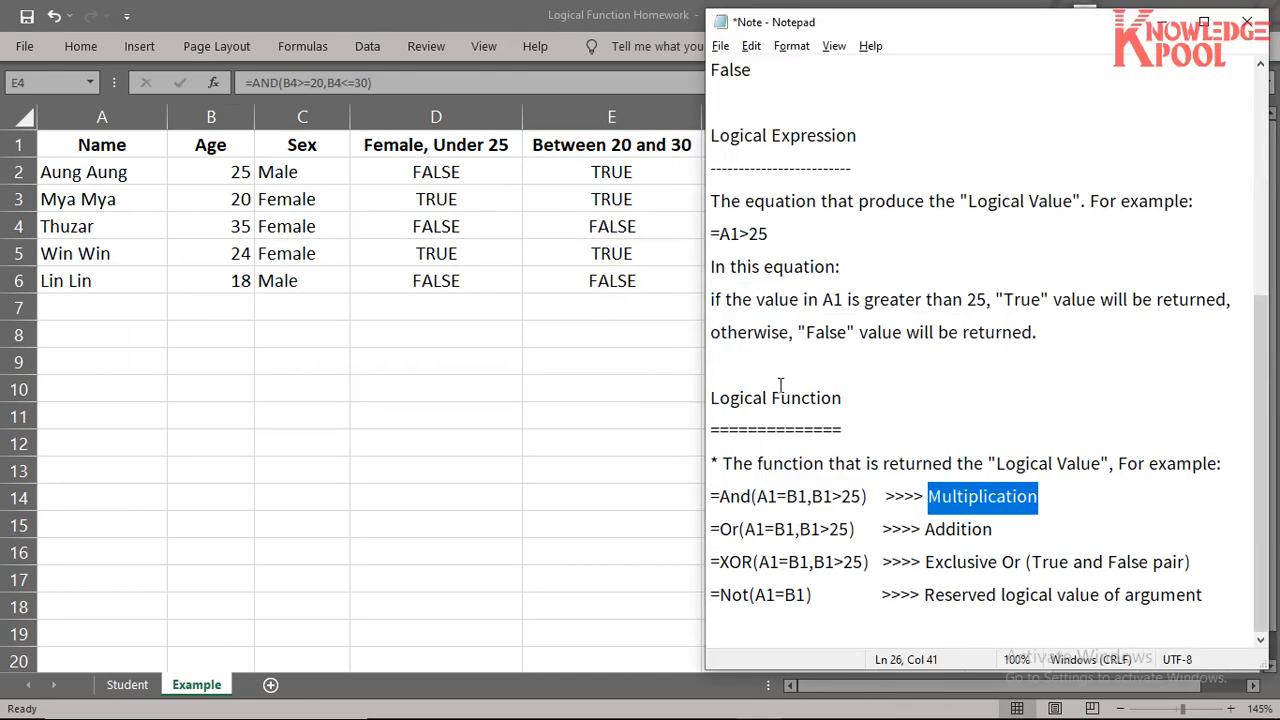
pyautogui.hotkey('alt', 'Tab')
# Step: Back in Excel, compare the "Under 25 or Female" heading with the ages in B2:B6 and the sexes in C2:C6
pyautogui.click(784, 168)
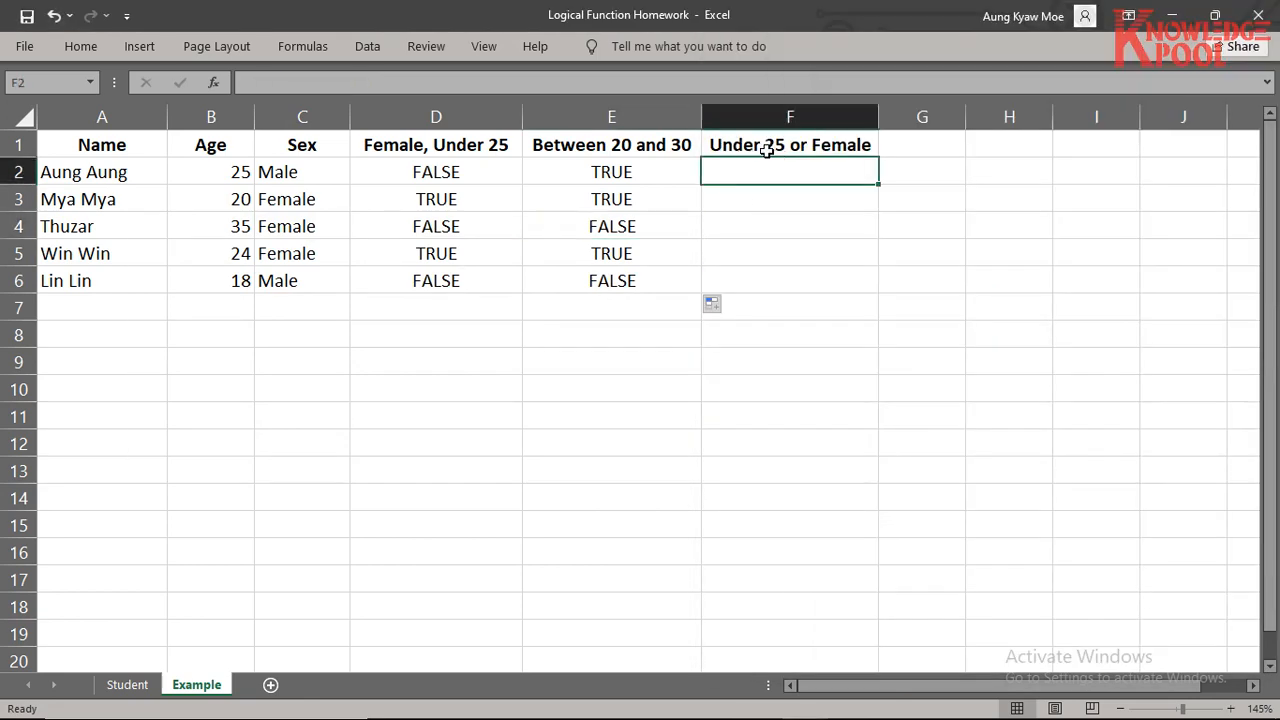
pyautogui.click(742, 147)
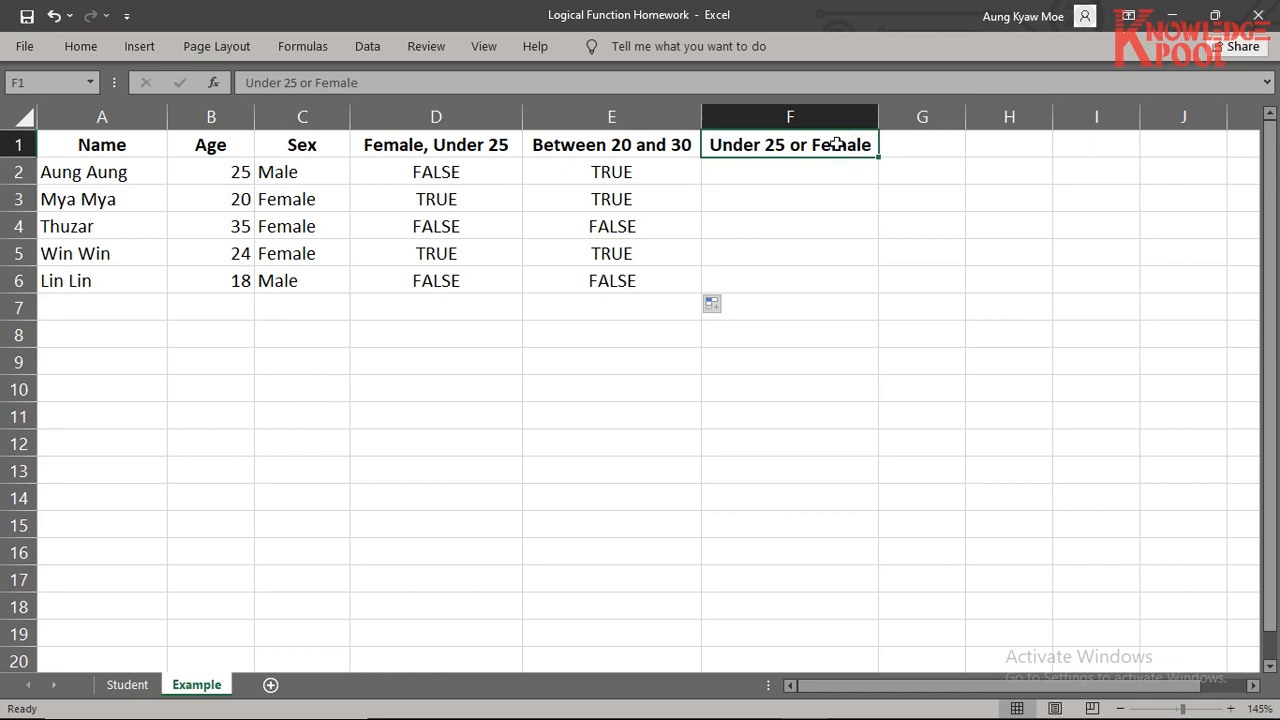
pyautogui.moveTo(229, 170); pyautogui.dragTo(234, 281)
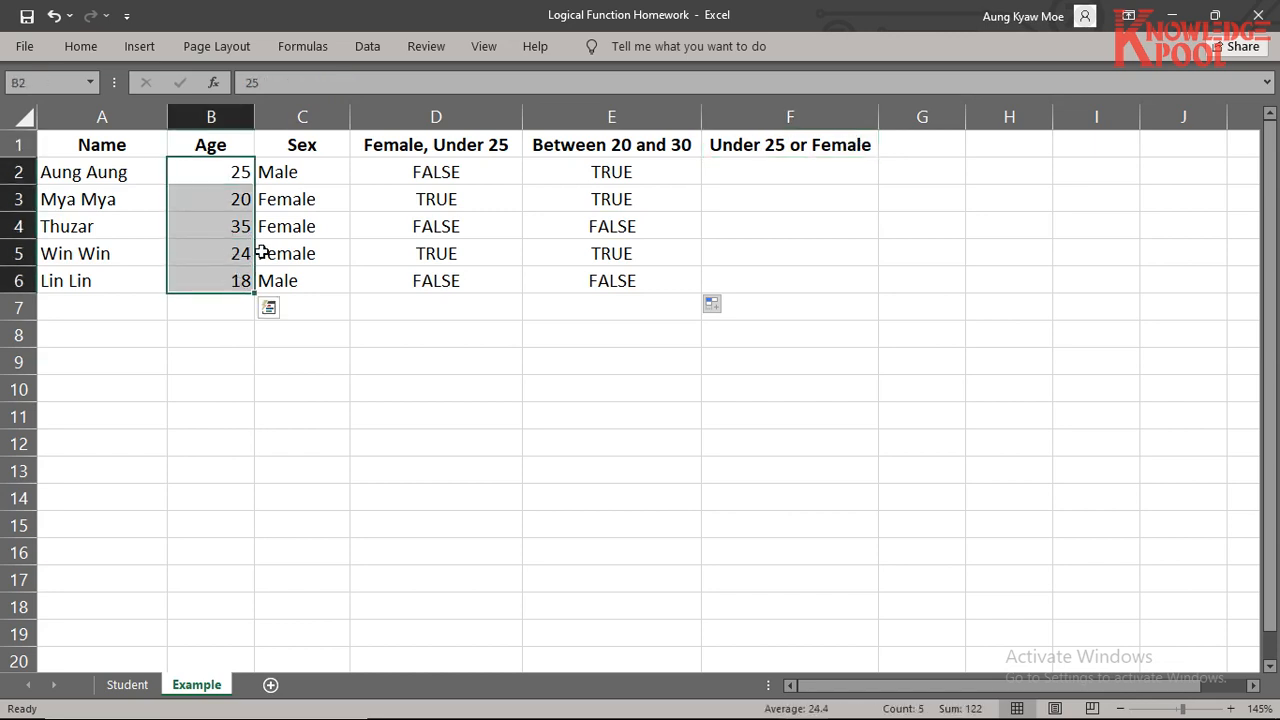
pyautogui.moveTo(281, 170); pyautogui.dragTo(283, 279)
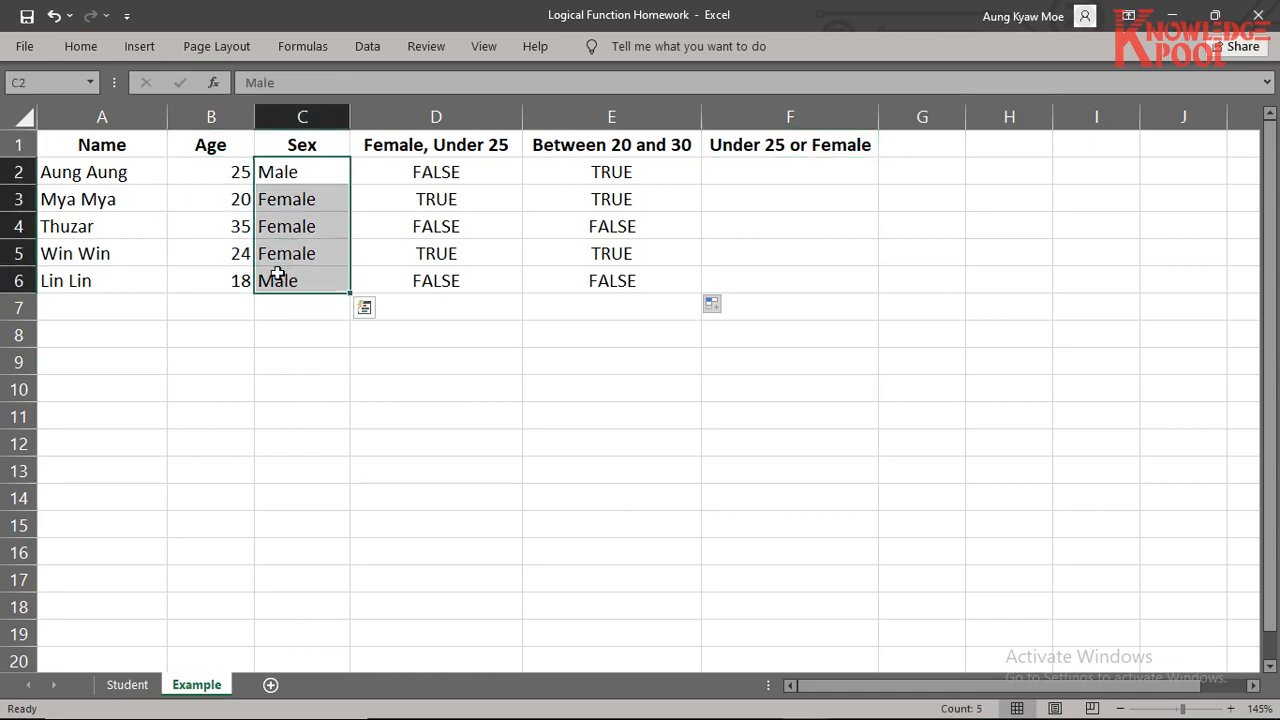
pyautogui.click(808, 177)
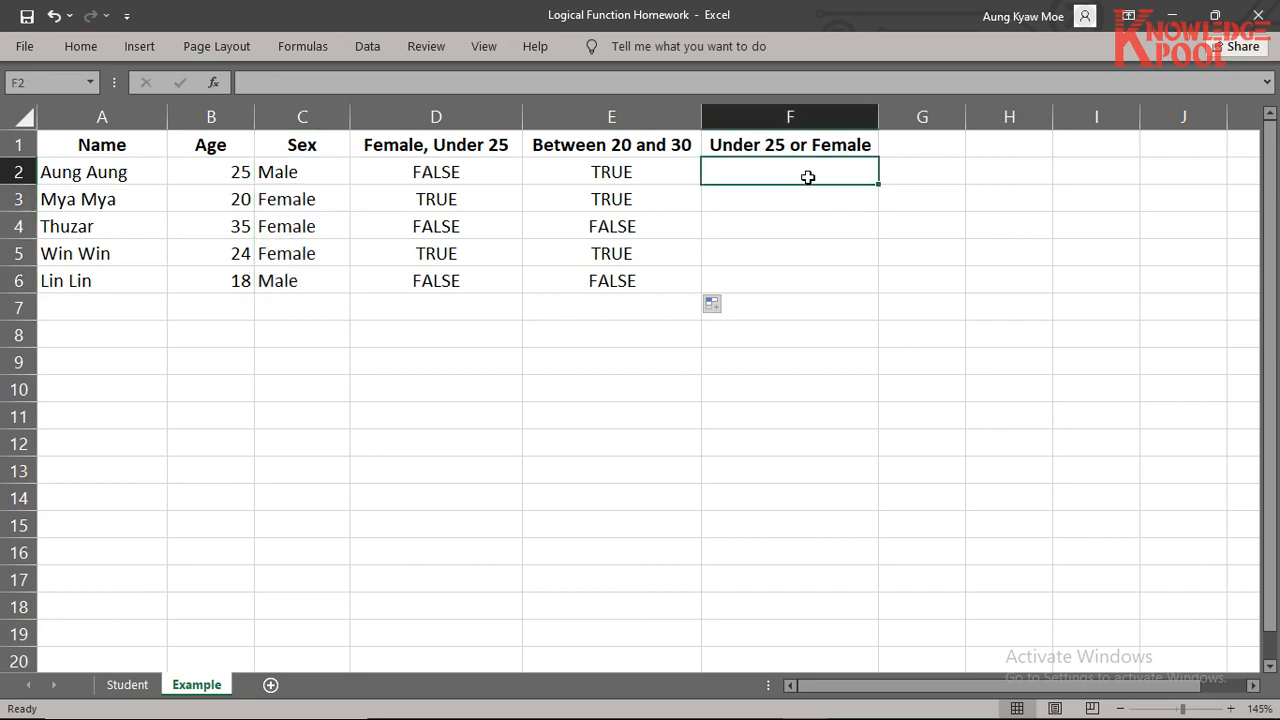
pyautogui.click(789, 151)
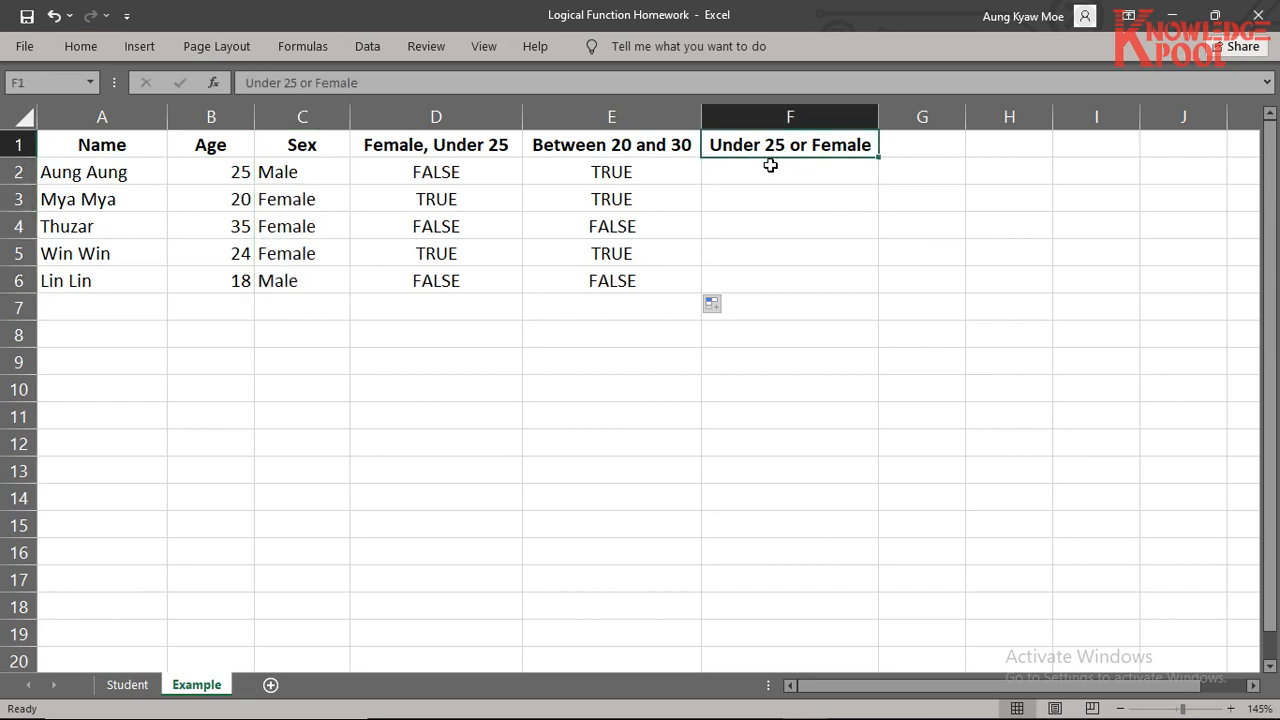
# Step: Enter the formula =and(B2<25,C2="Female") in cell F2 under the "Under 25 or Female" heading
pyautogui.click(770, 166)
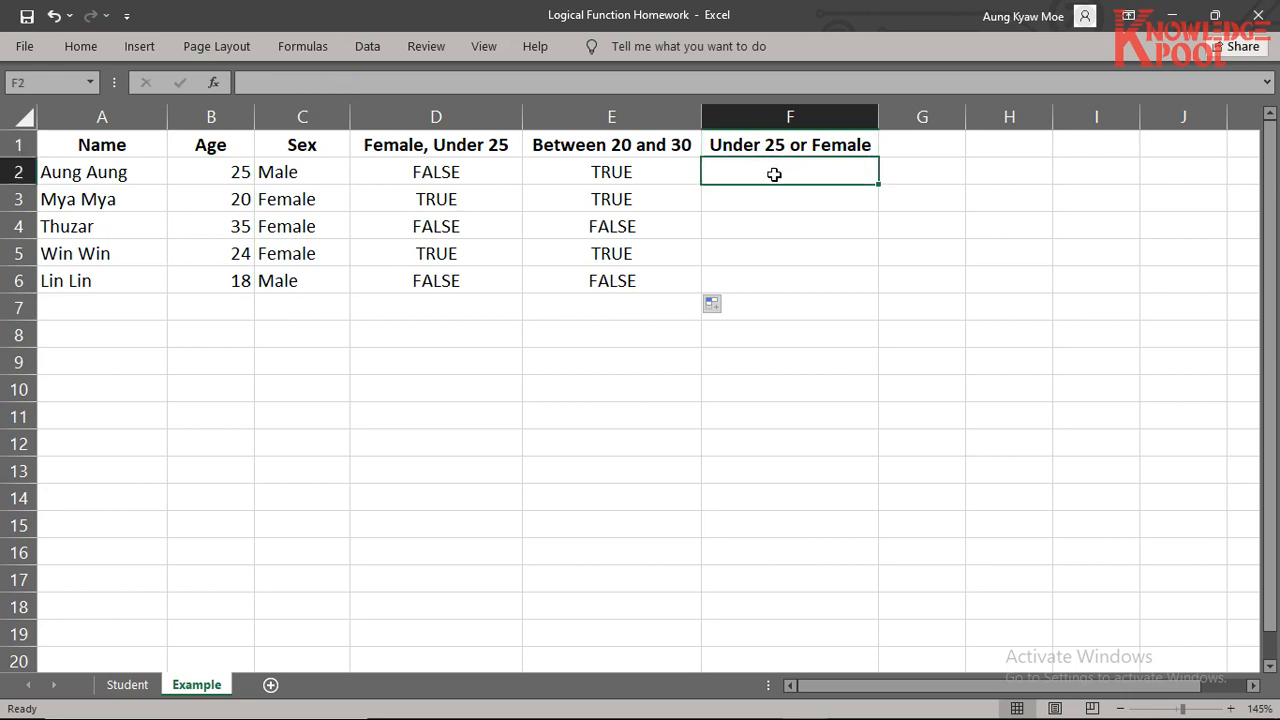
pyautogui.write('=')
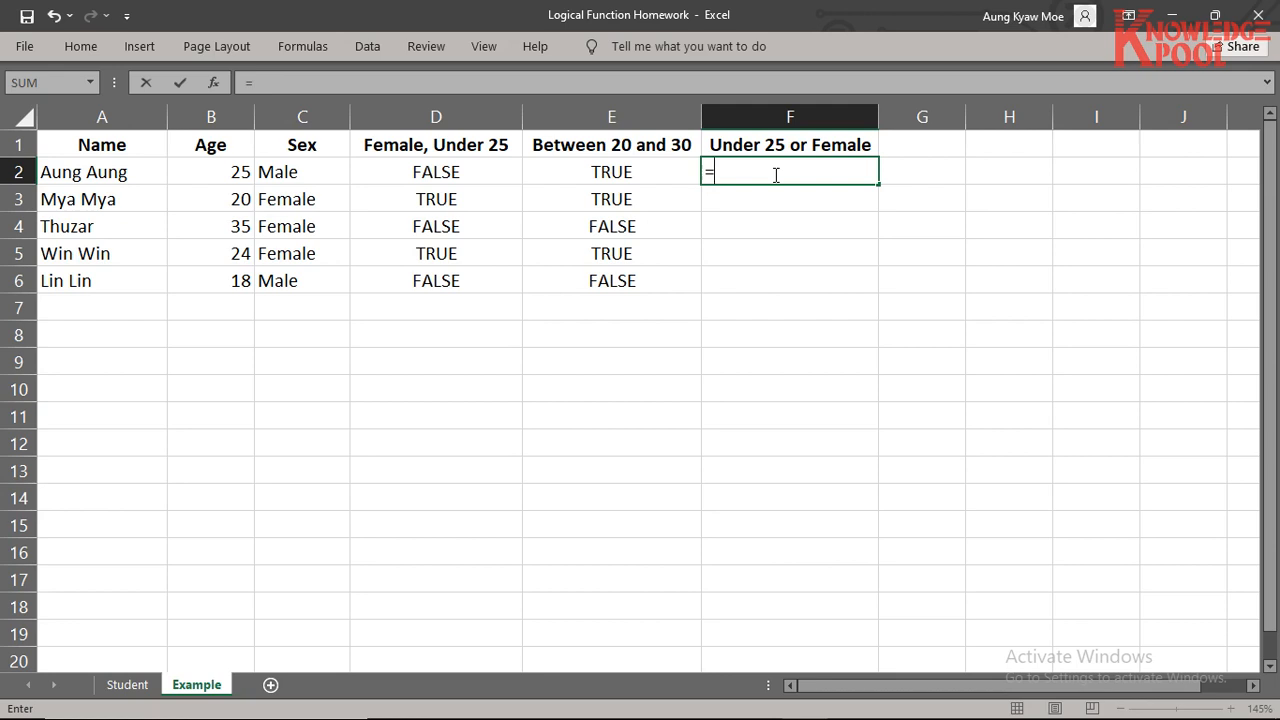
pyautogui.write('and(')
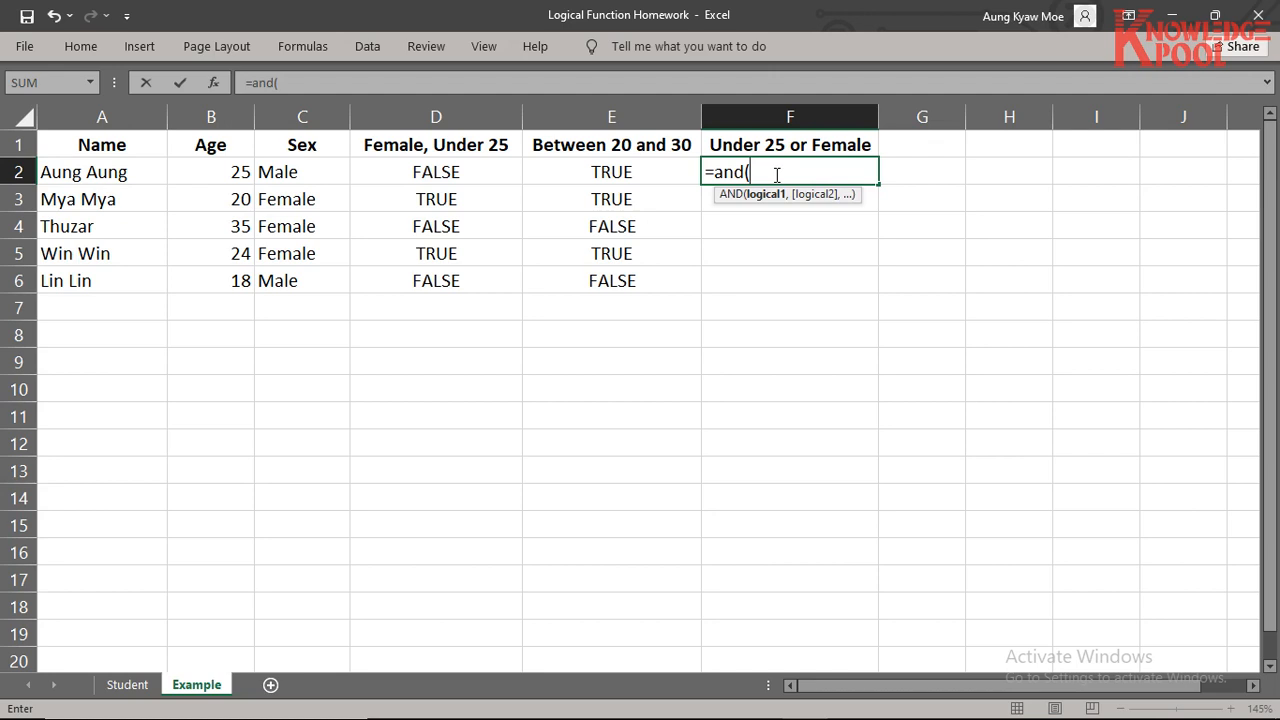
pyautogui.write('B2')
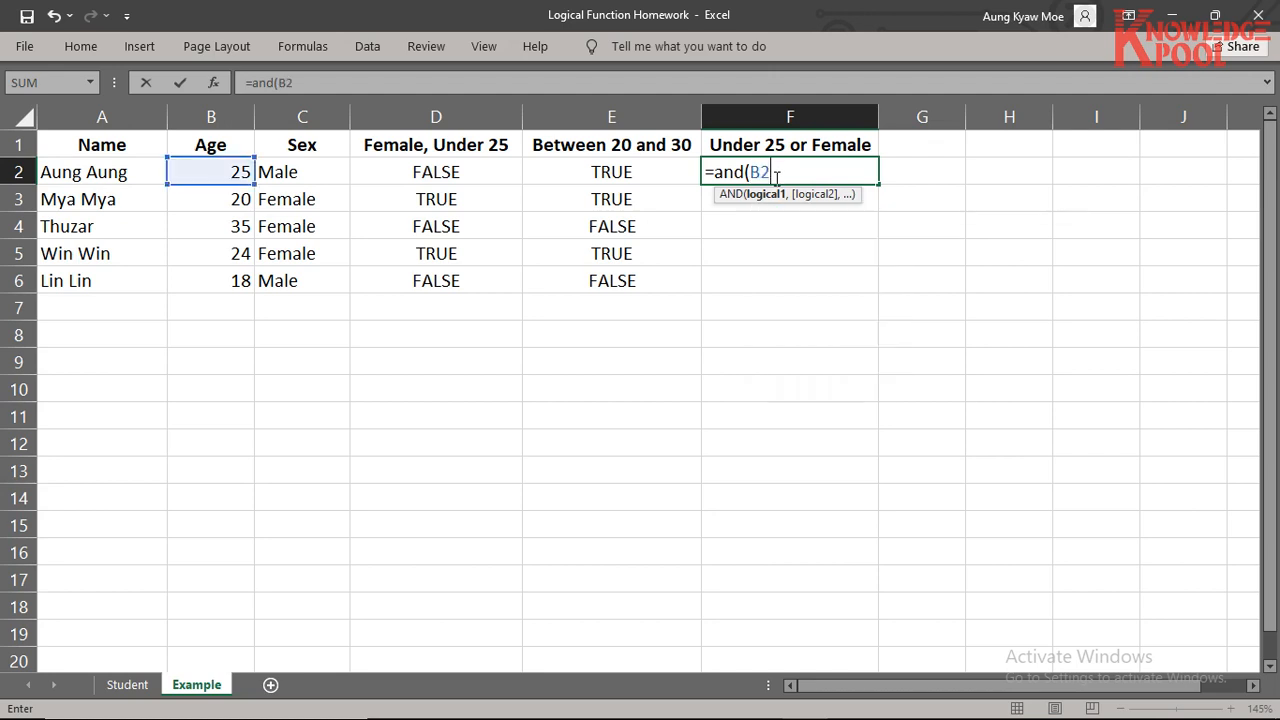
pyautogui.write('<25,')
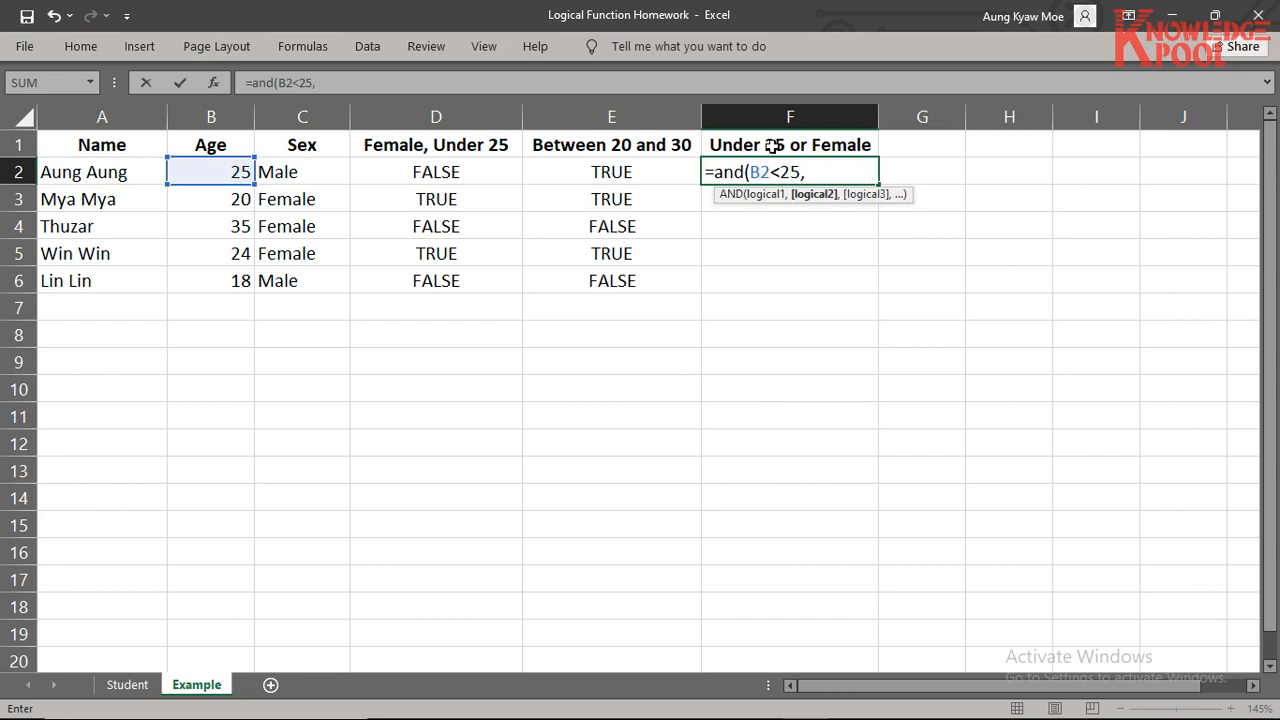
pyautogui.write('C2=')
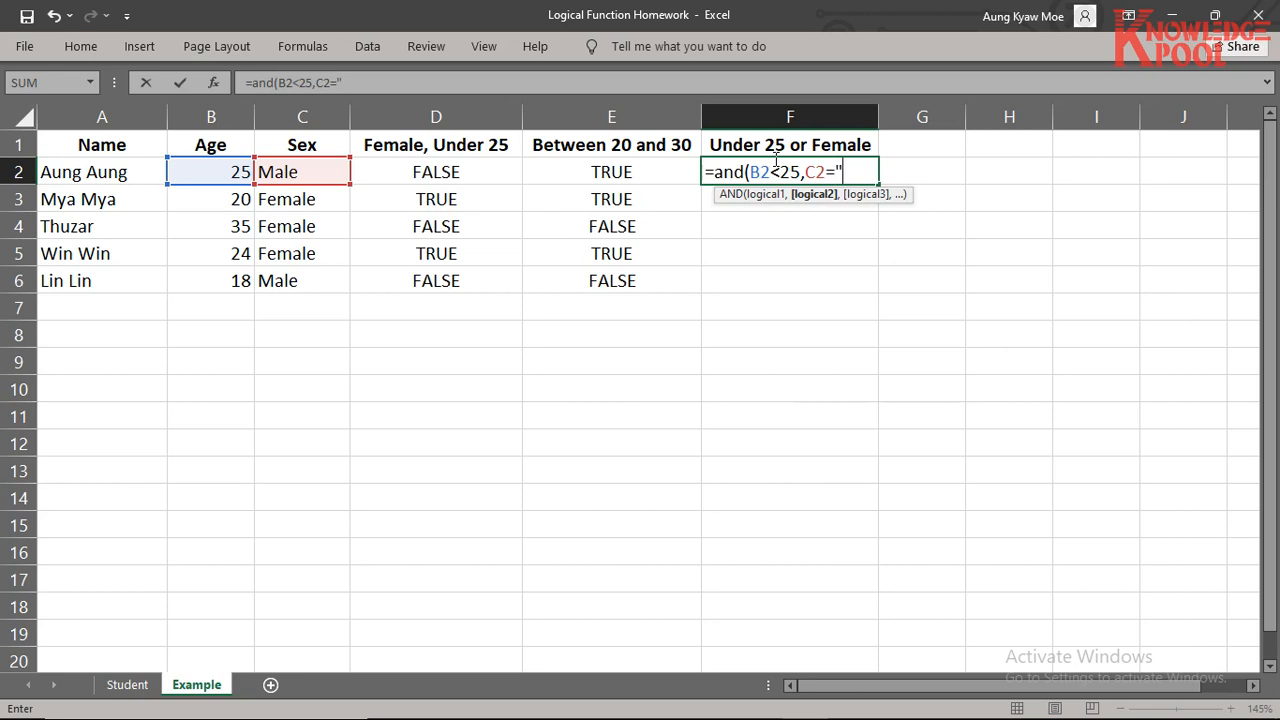
pyautogui.write('emale")')
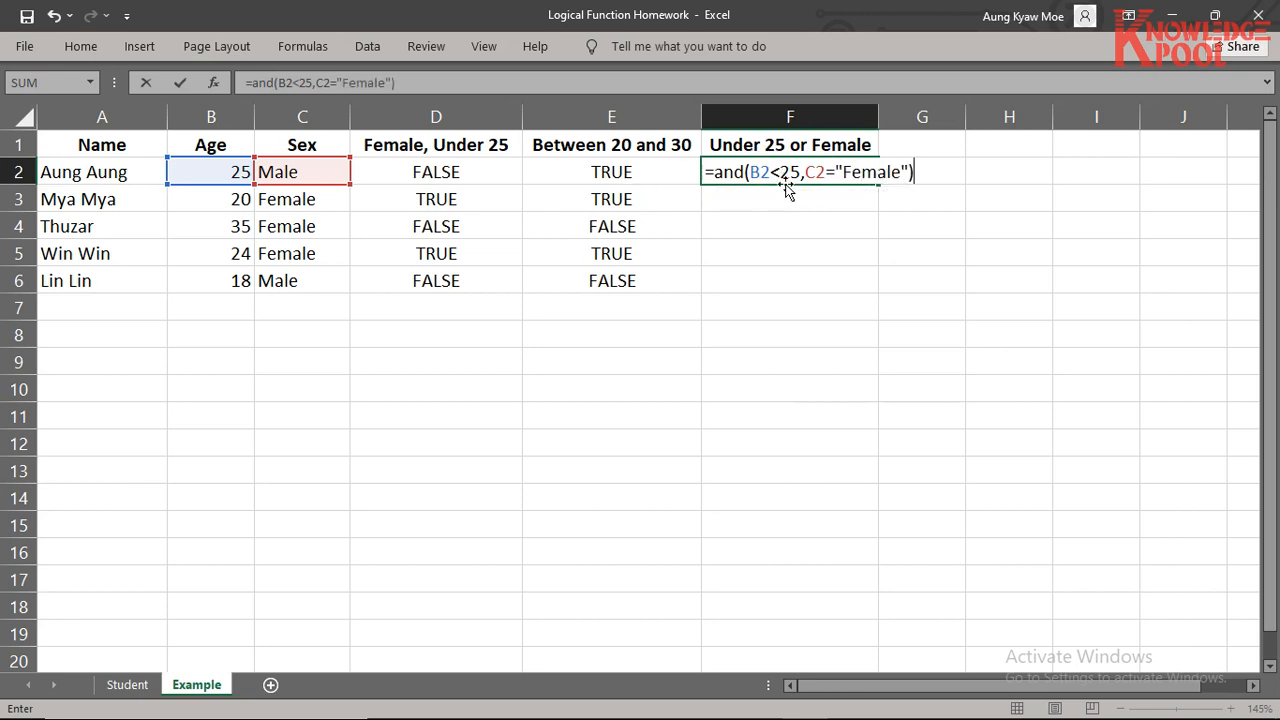
pyautogui.moveTo(798, 172); pyautogui.dragTo(909, 172)
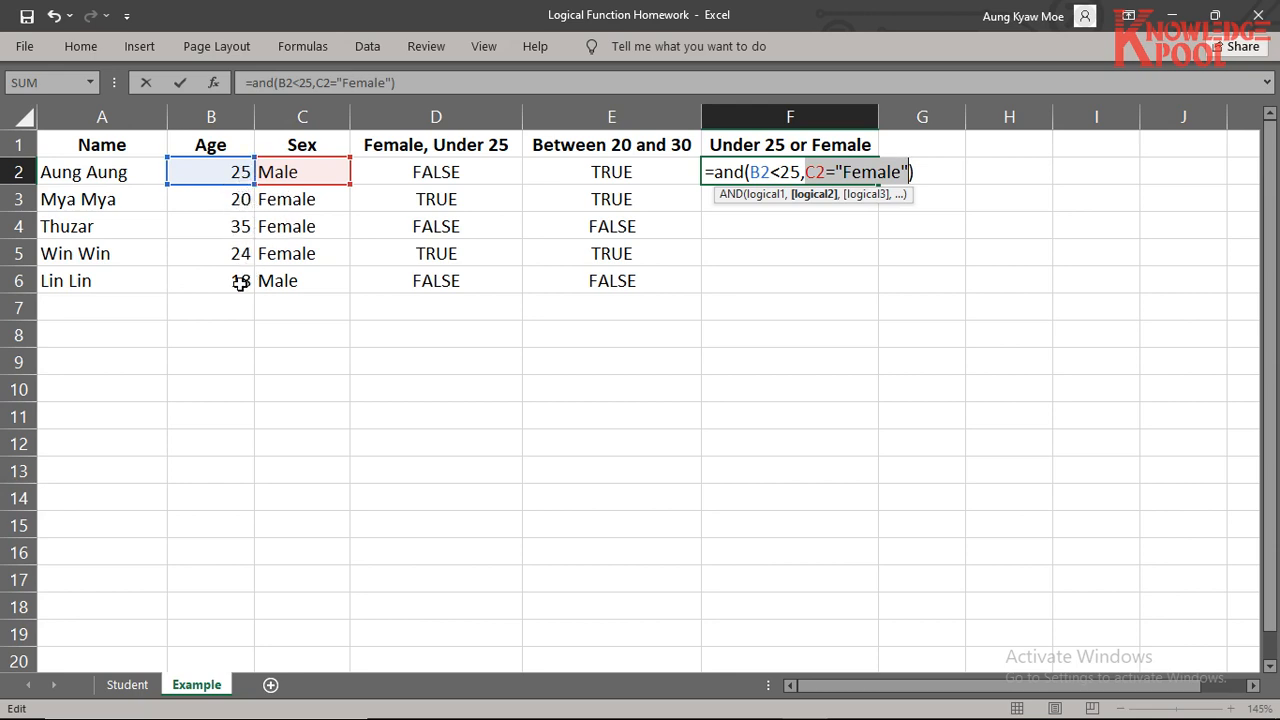
pyautogui.click(748, 172)
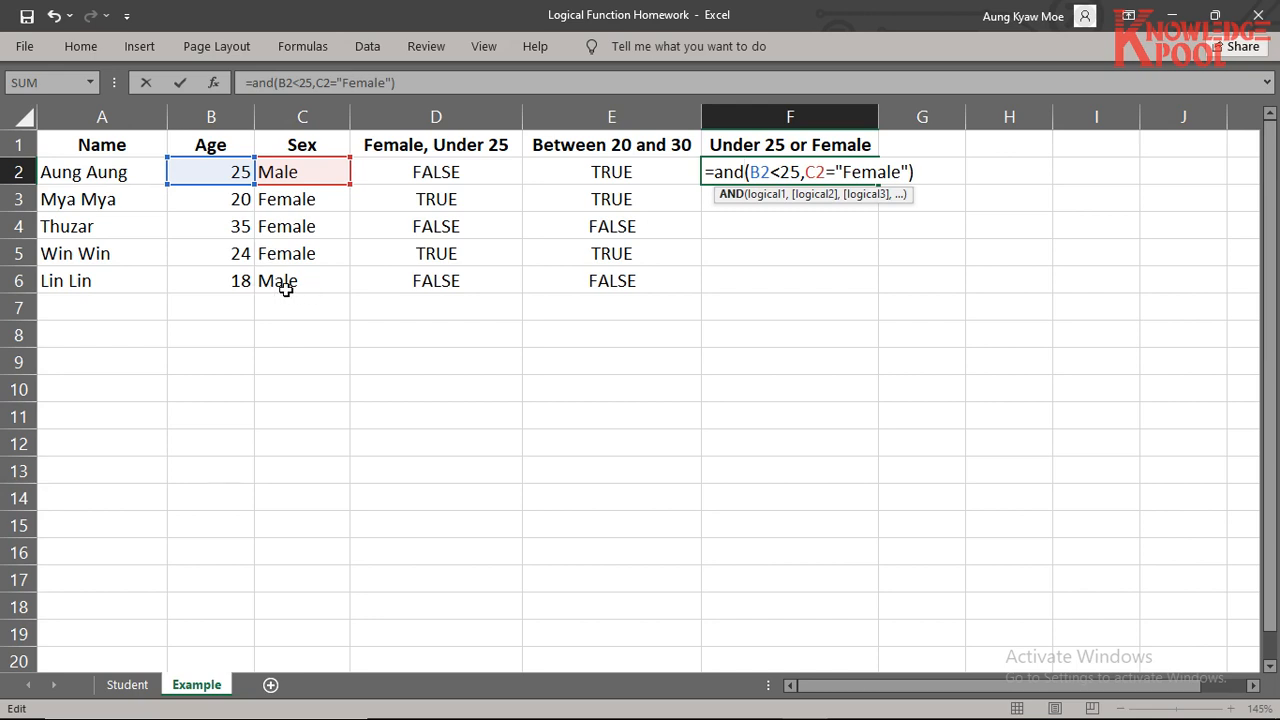
pyautogui.press('Return')
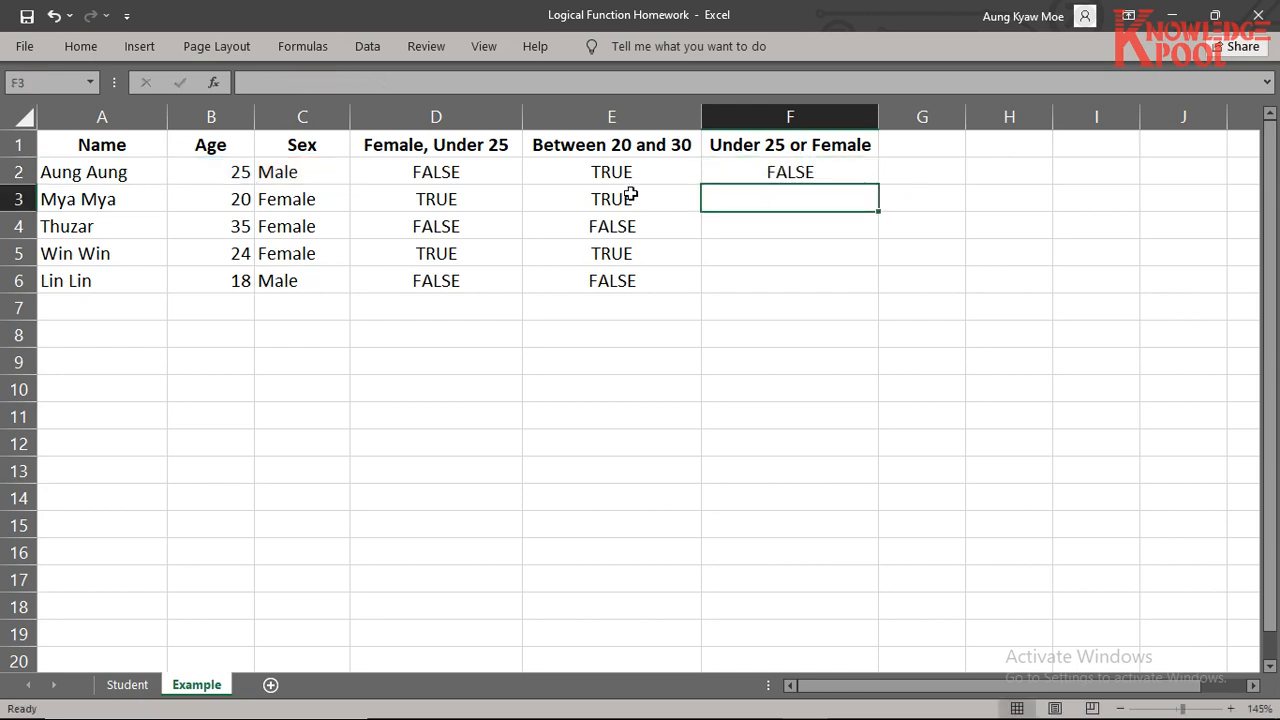
# Step: Copy the AND formula from F2 down to F6 and compare the F6 result with the age in B6
pyautogui.click(783, 171)
pyautogui.moveTo(878, 184); pyautogui.dragTo(865, 293)
pyautogui.click(233, 283)
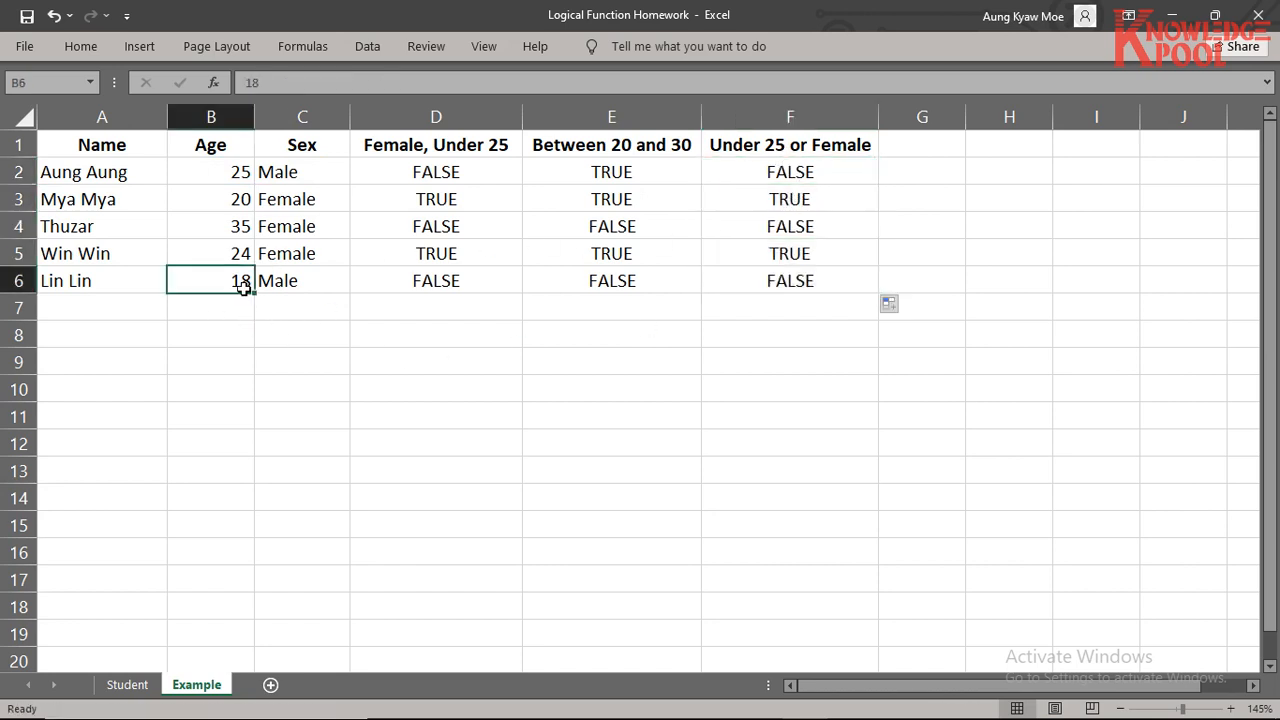
pyautogui.click(790, 282)
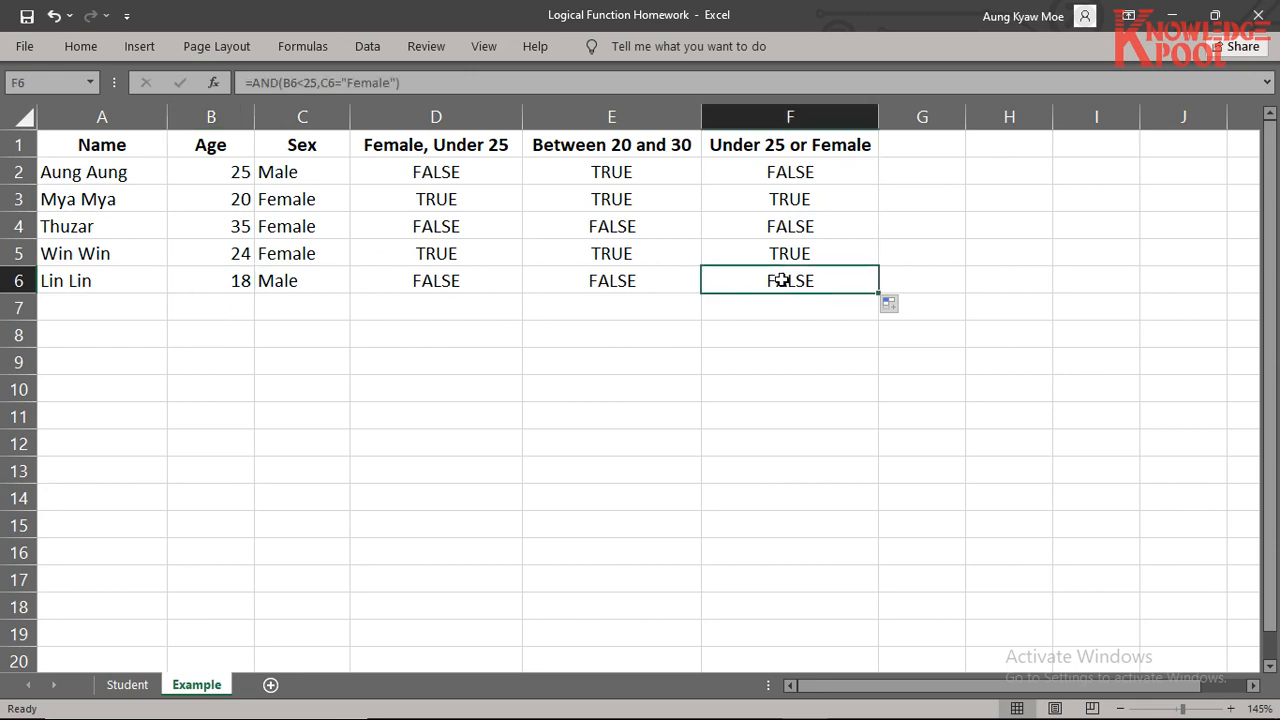
# Step: Check the AND results in F2:F6 against the ages in column B and the sexes in column C
pyautogui.click(815, 174)
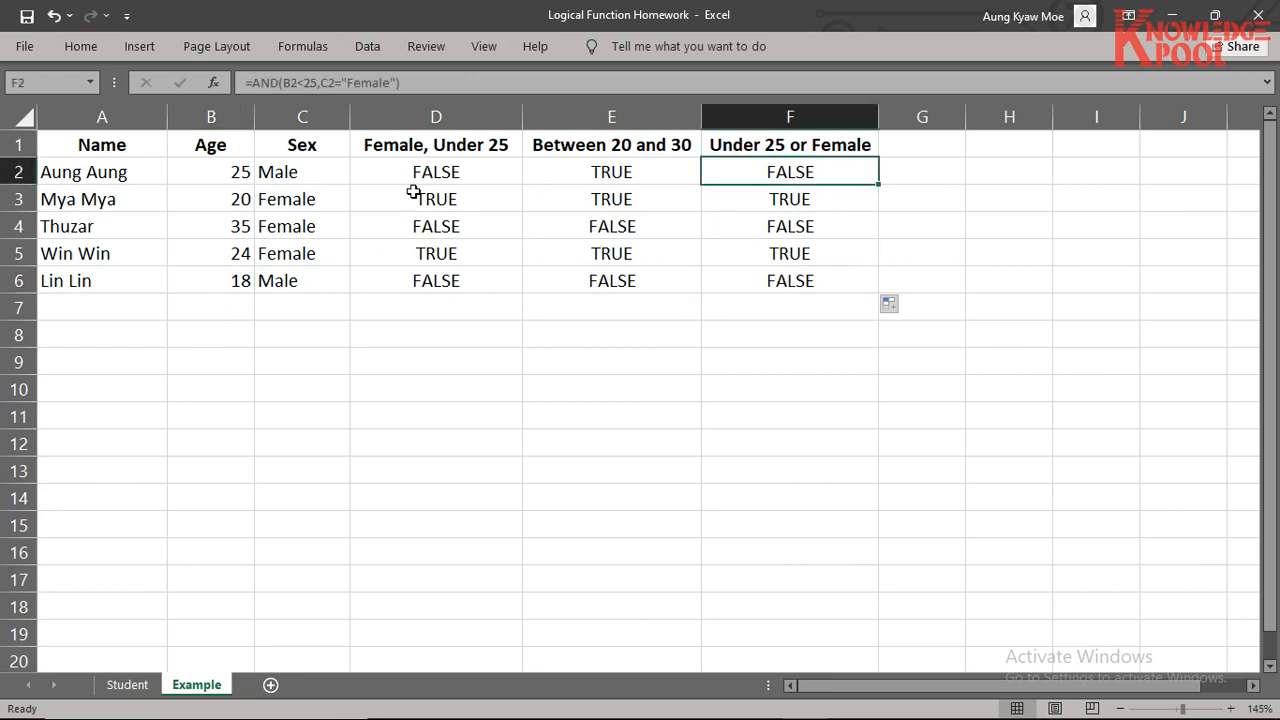
pyautogui.click(232, 173)
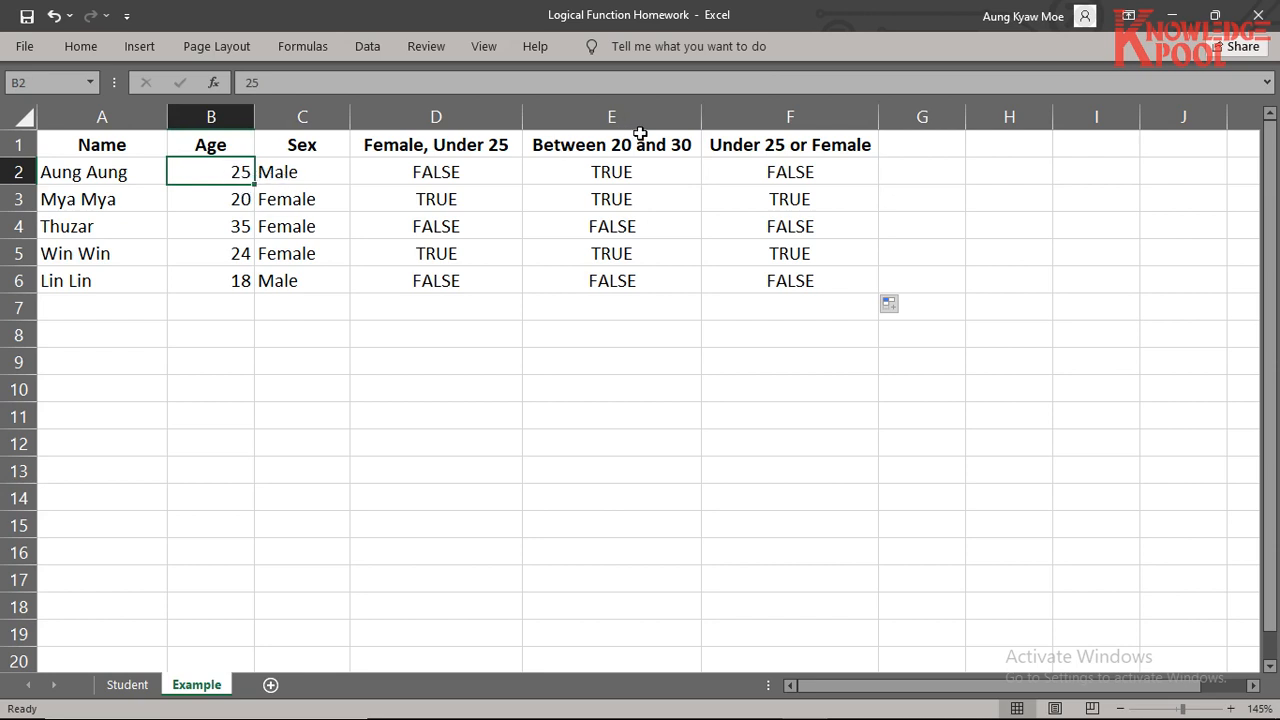
pyautogui.click(776, 170)
pyautogui.click(228, 203)
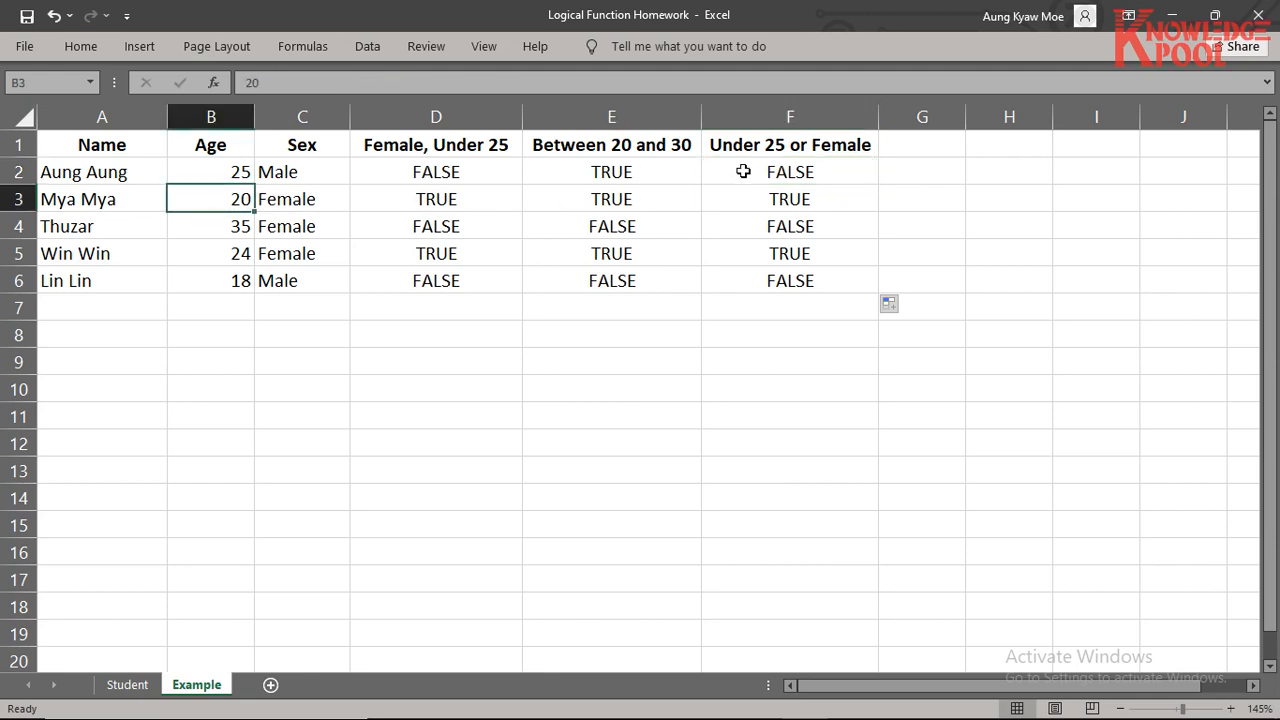
pyautogui.click(783, 203)
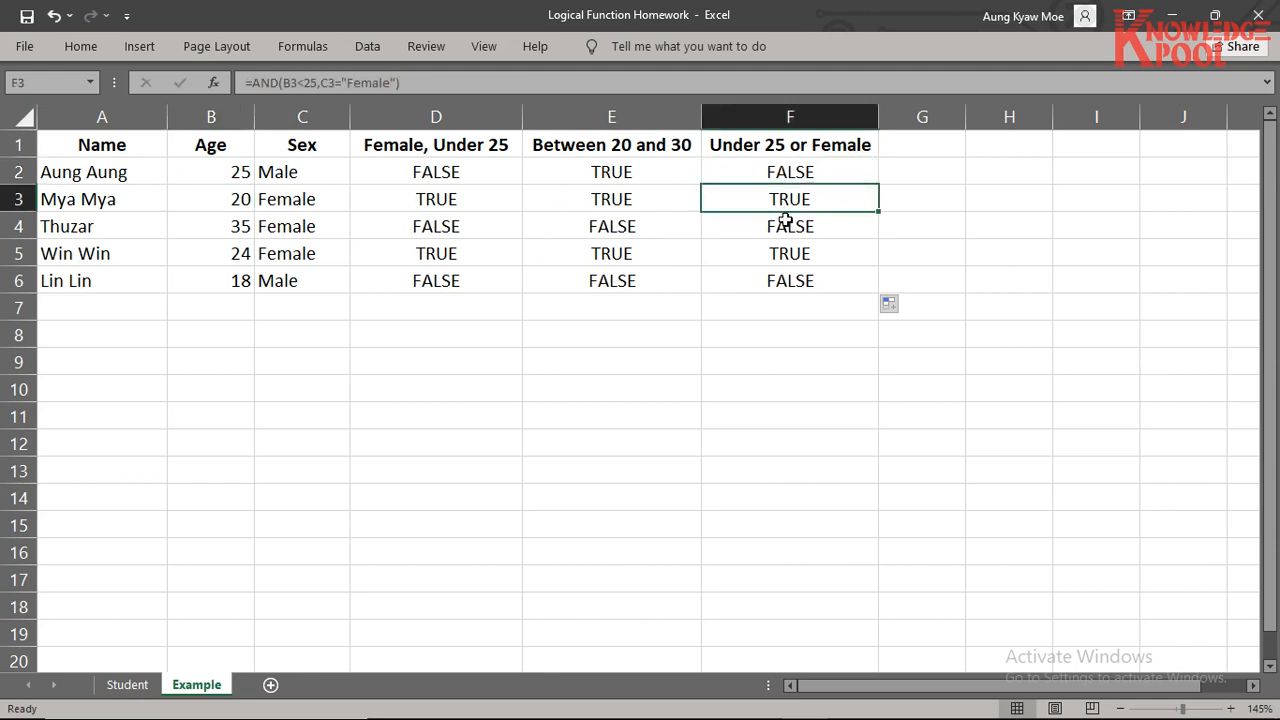
pyautogui.click(786, 218)
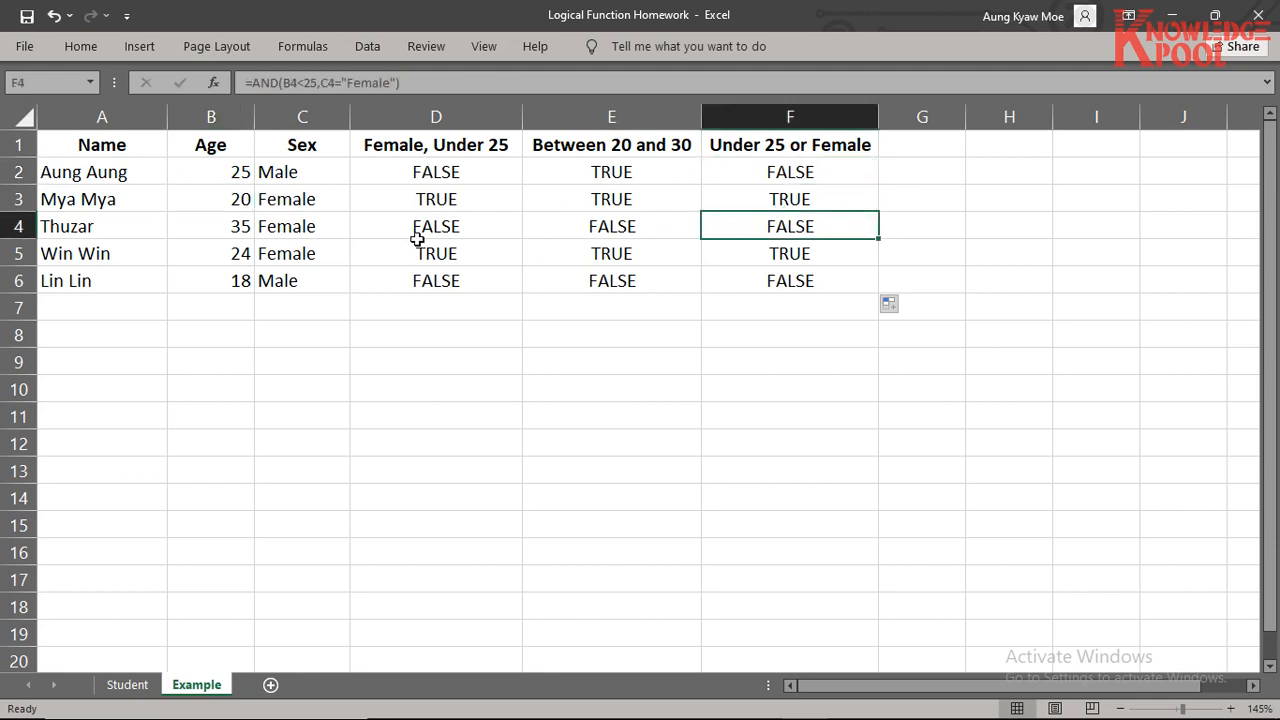
pyautogui.click(243, 253)
pyautogui.click(299, 264)
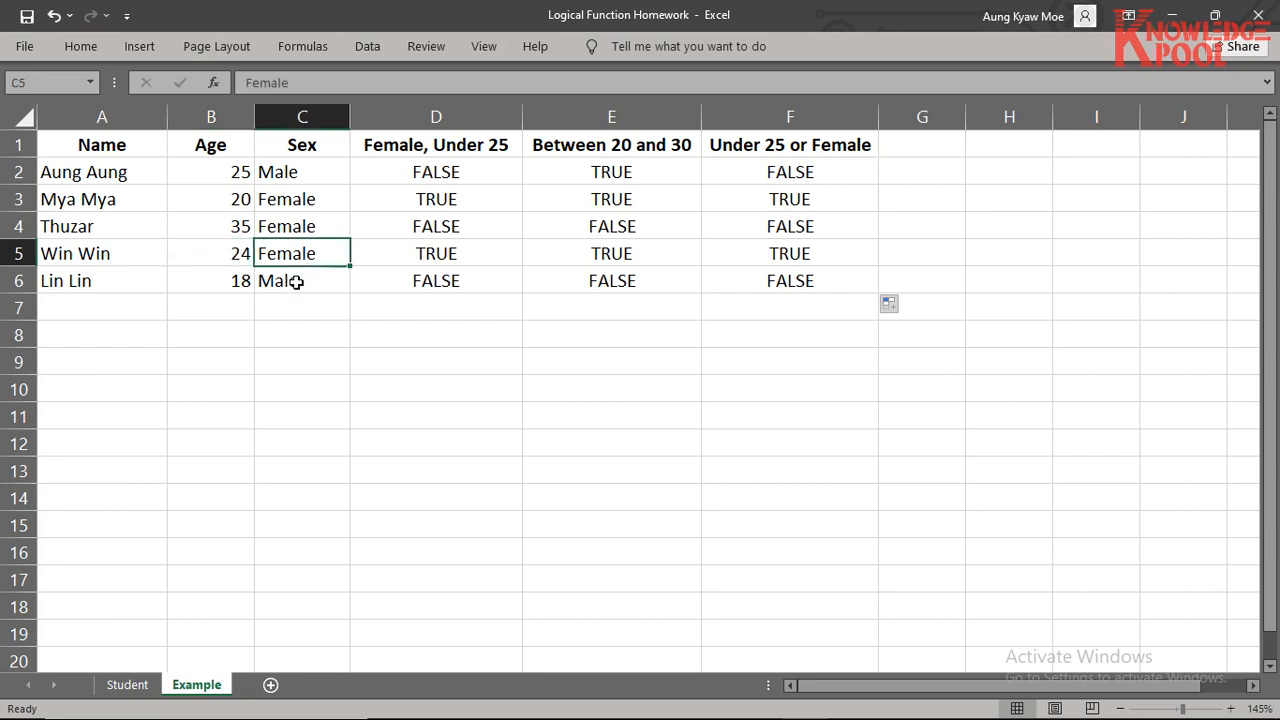
pyautogui.click(294, 280)
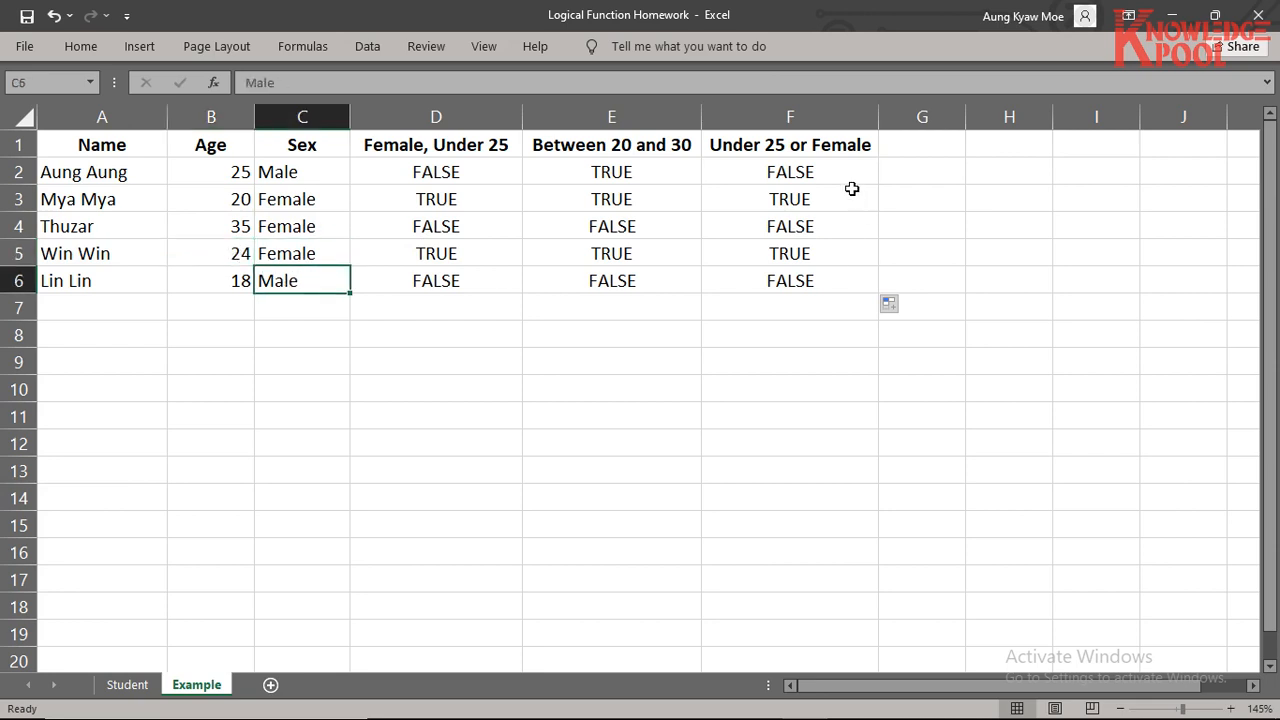
pyautogui.click(826, 287)
# Step: Replace the AND function in F2 with OR, making the formula =or(B2<25,C2="Female"), and review its two conditions
pyautogui.doubleClick(795, 170)
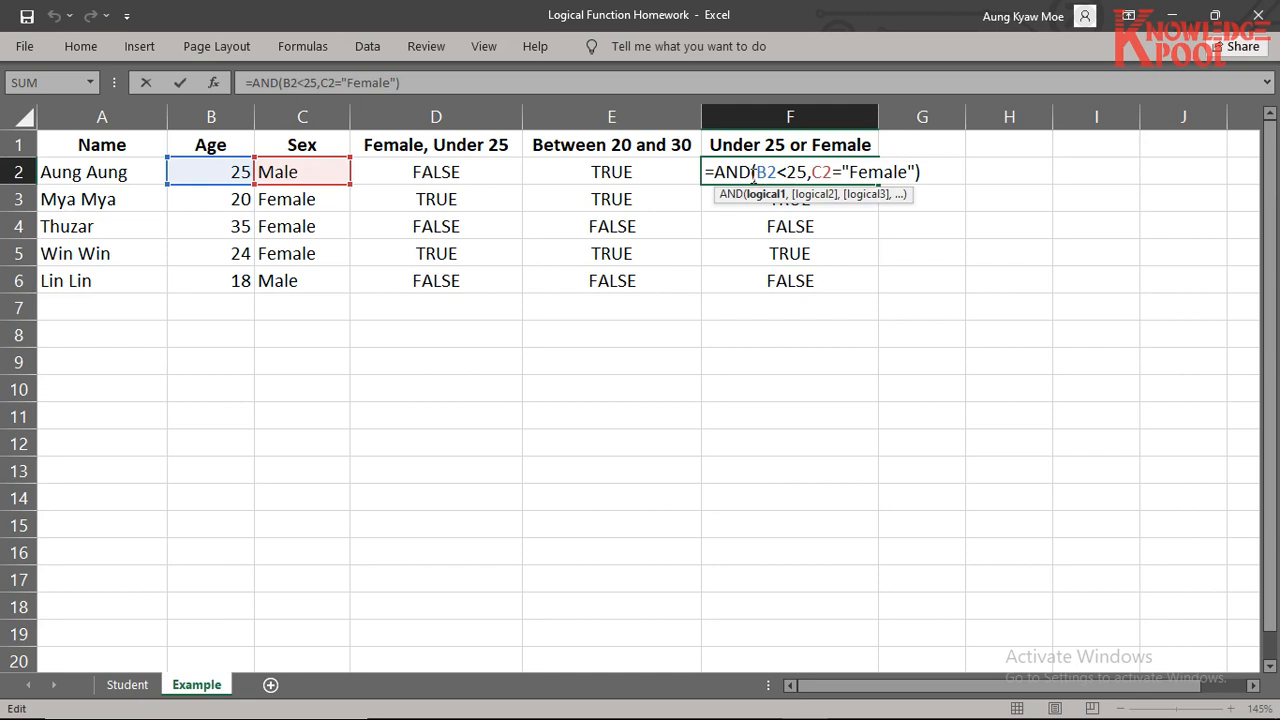
pyautogui.click(752, 173)
pyautogui.press('BackSpace')
pyautogui.press('BackSpace')
pyautogui.press('BackSpace')
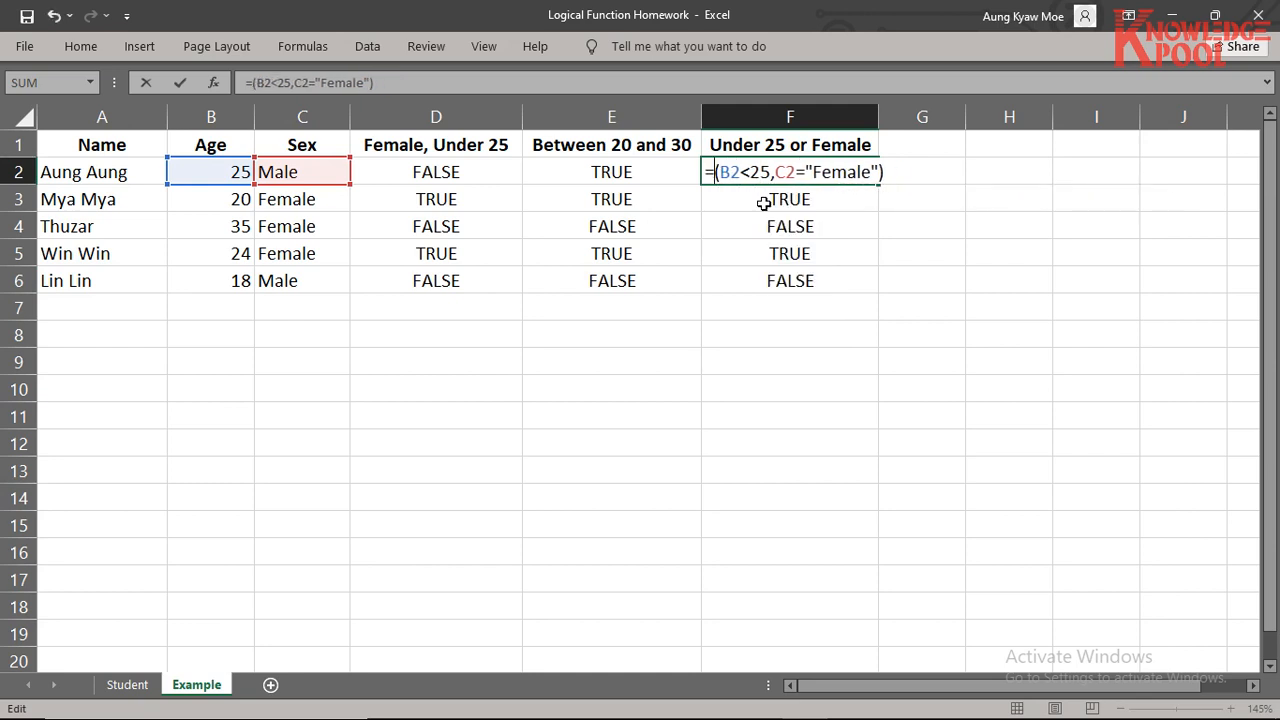
pyautogui.write('or')
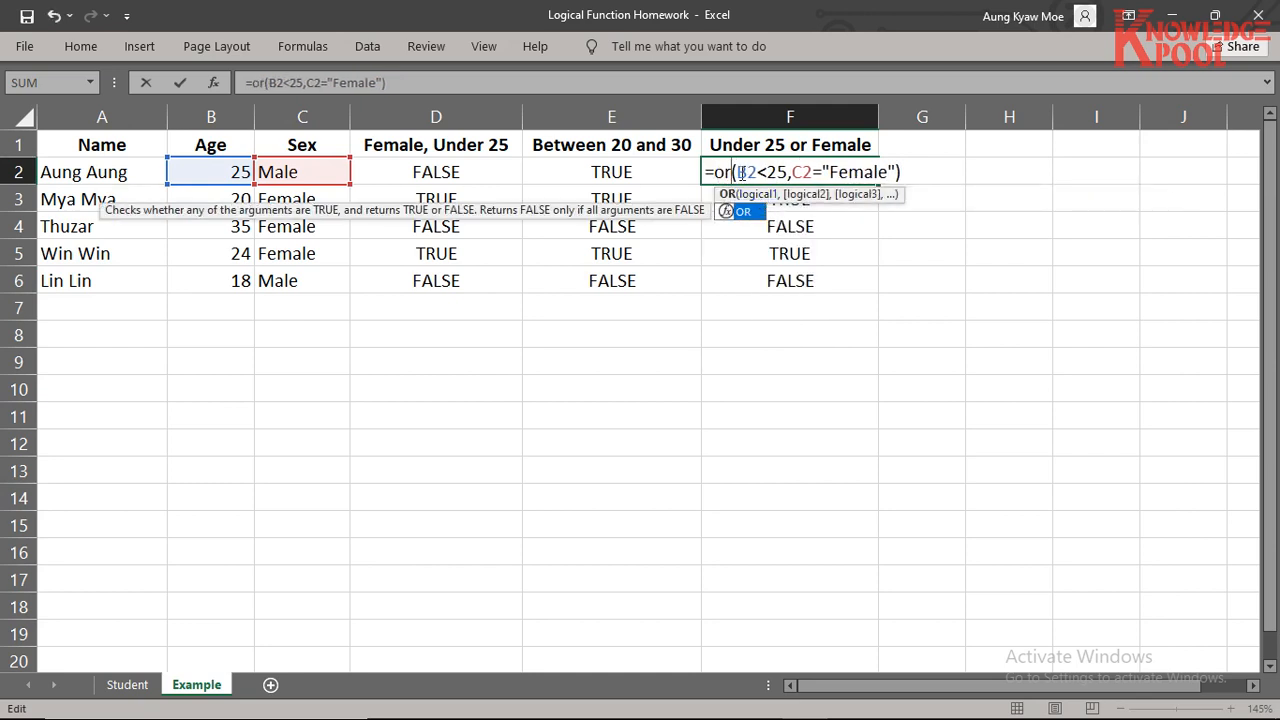
pyautogui.moveTo(738, 172); pyautogui.dragTo(891, 172)
pyautogui.click(860, 174)
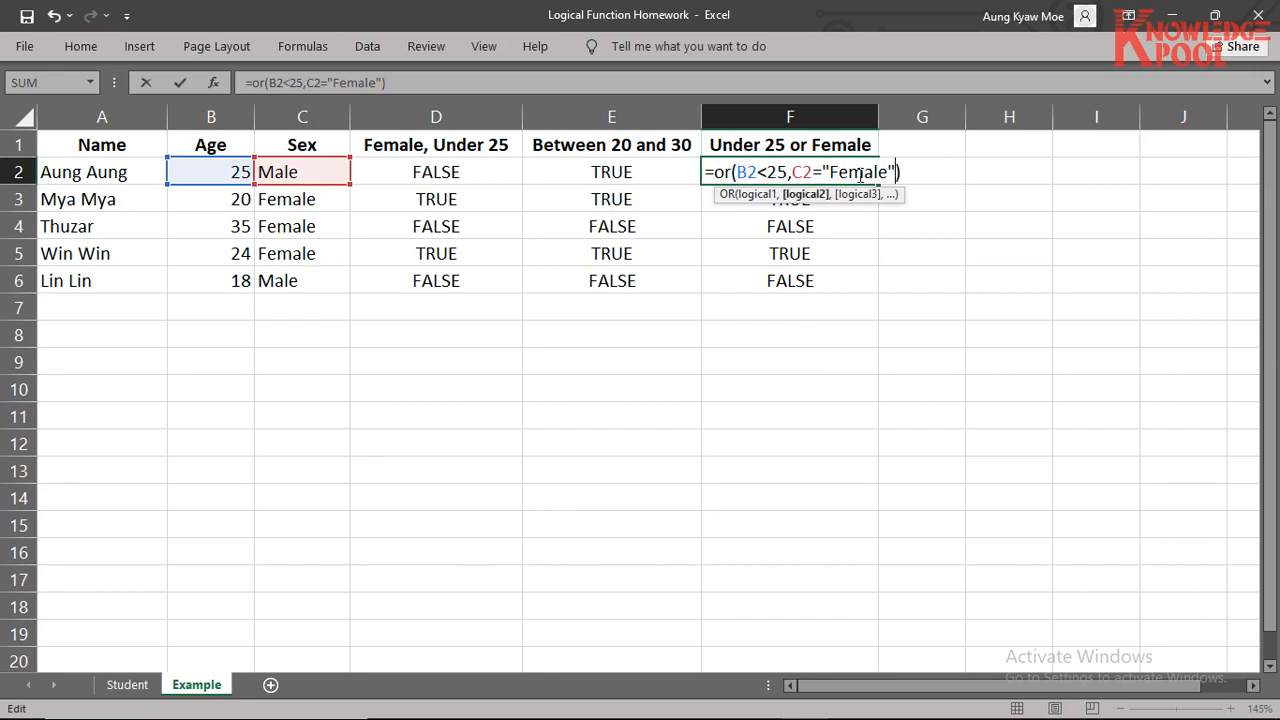
pyautogui.doubleClick(759, 174)
pyautogui.moveTo(789, 172); pyautogui.dragTo(897, 172)
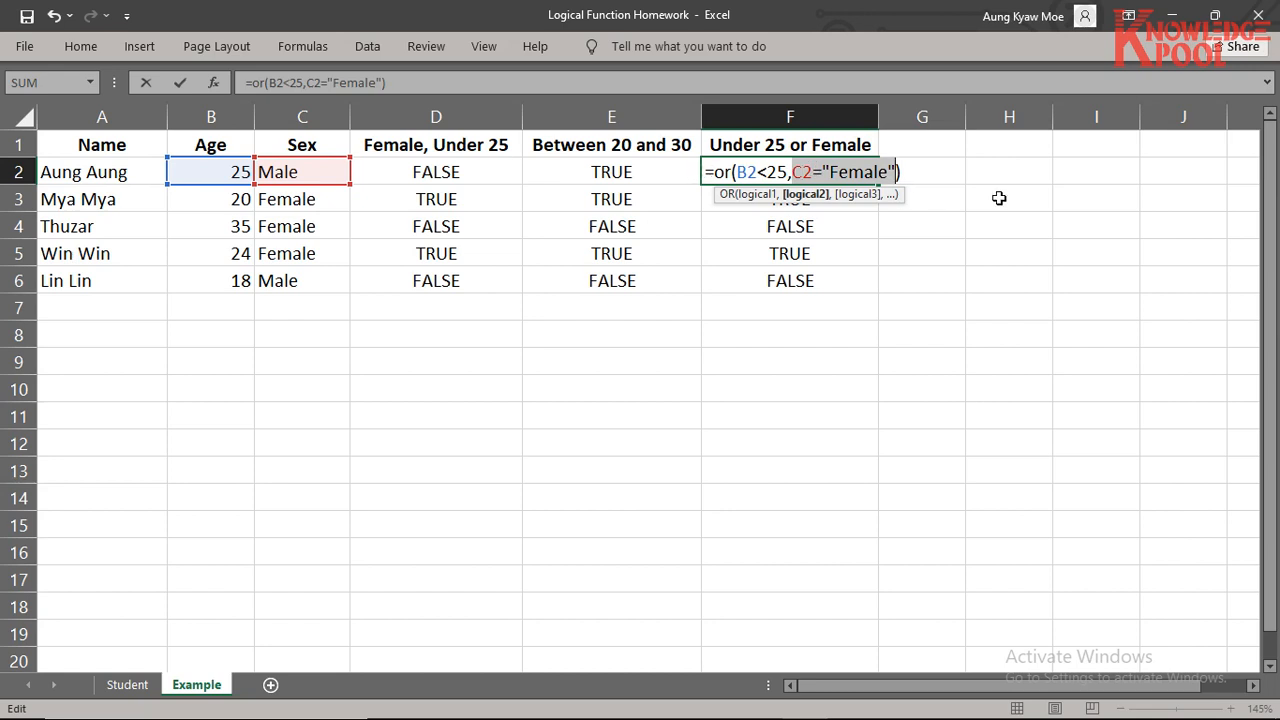
pyautogui.press('Return')
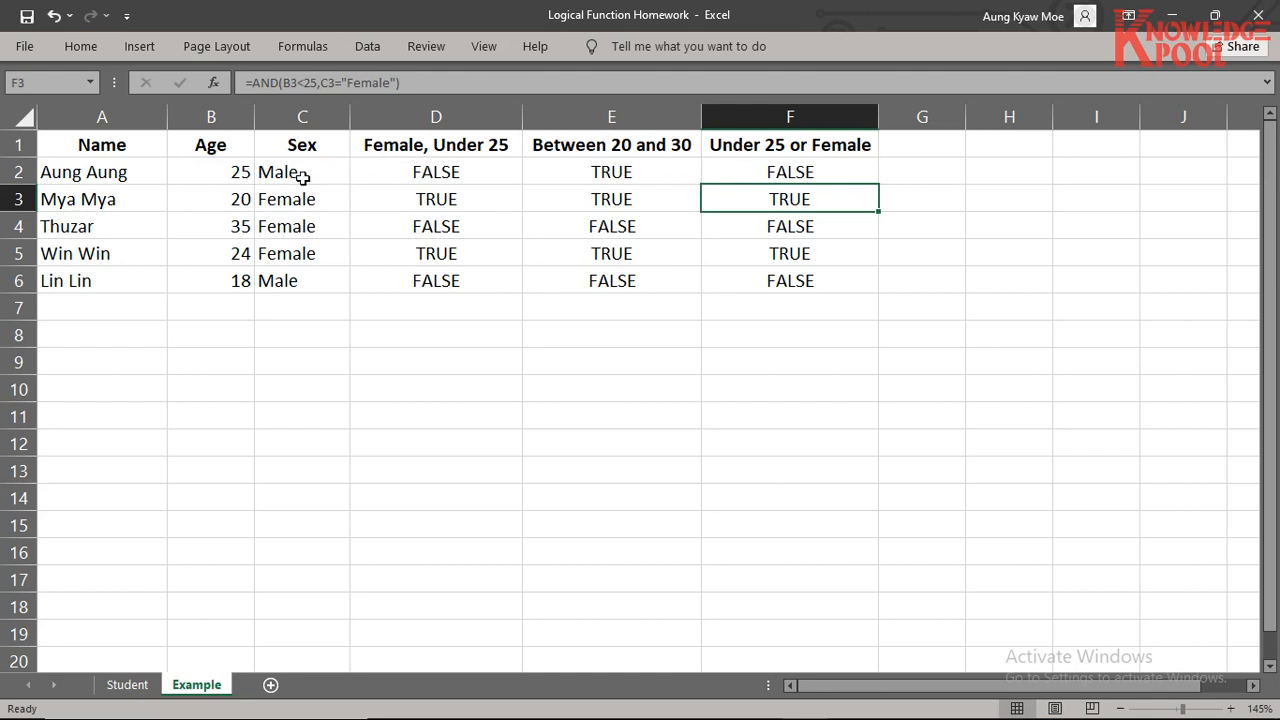
# Step: Copy the OR formula from F2 down to F6 and check F3 against the age and sex in row 3
pyautogui.click(868, 177)
pyautogui.moveTo(878, 184); pyautogui.dragTo(862, 282)
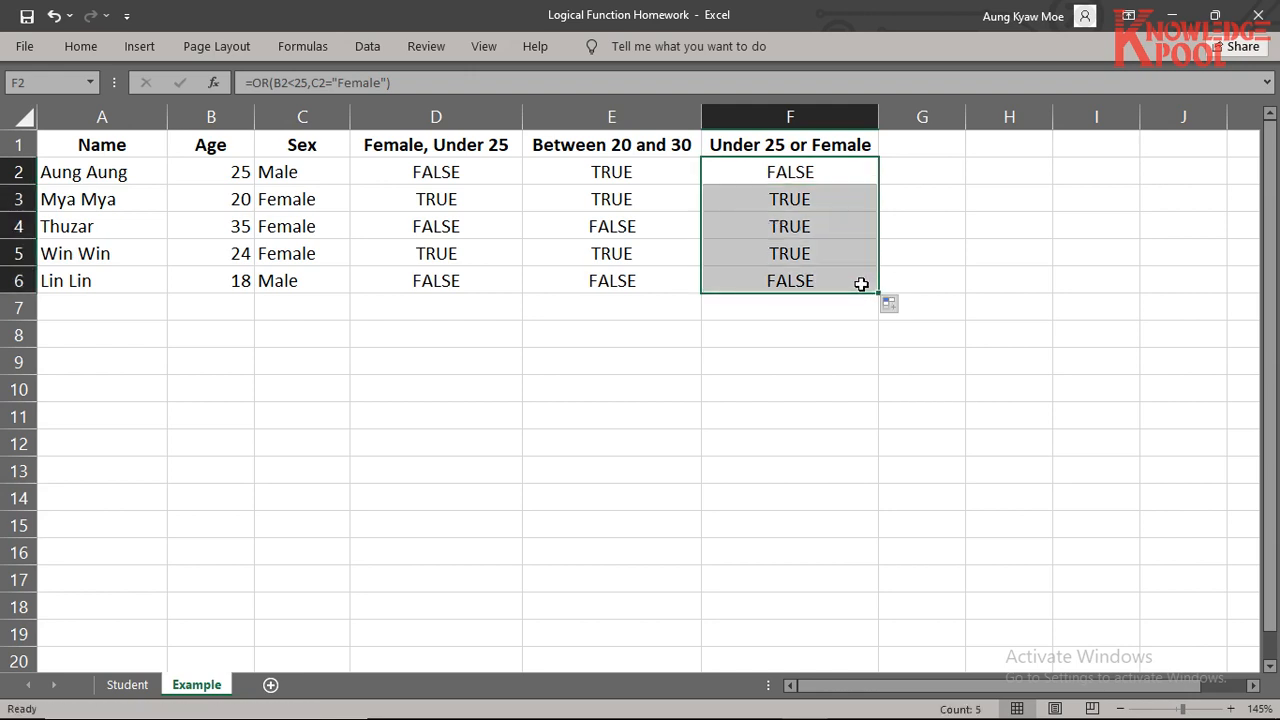
pyautogui.click(233, 204)
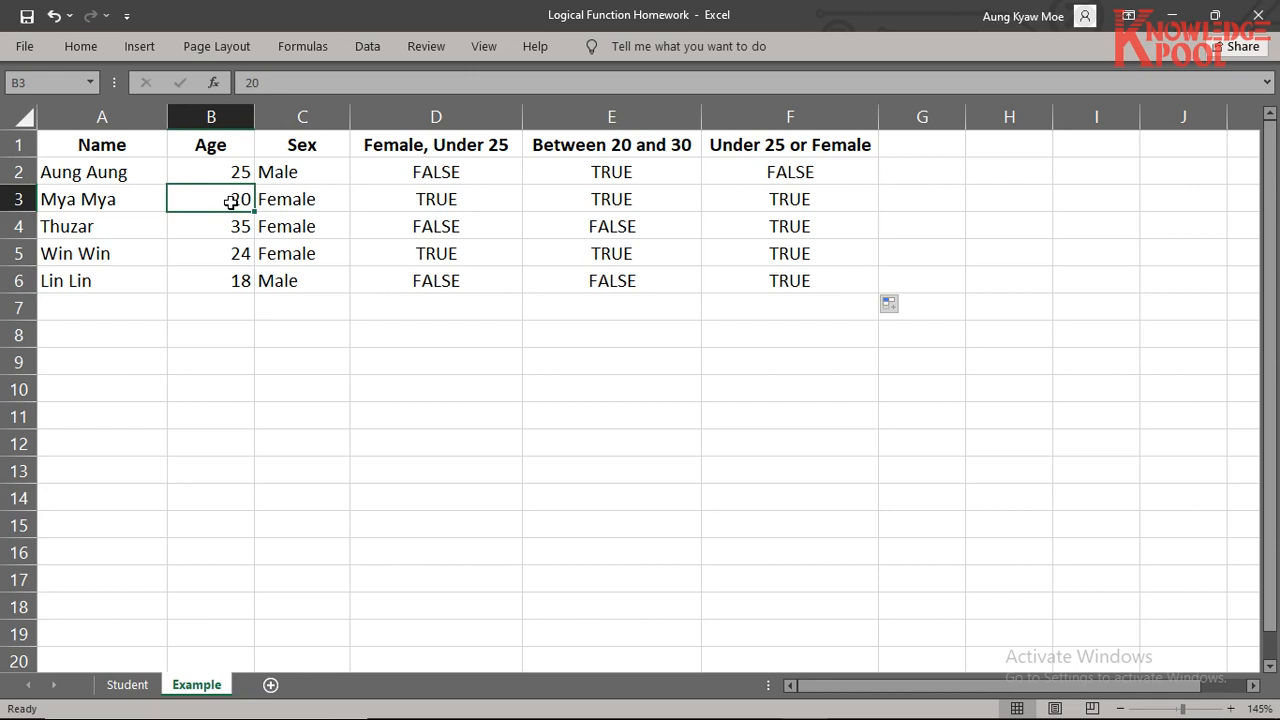
pyautogui.click(290, 202)
pyautogui.click(798, 202)
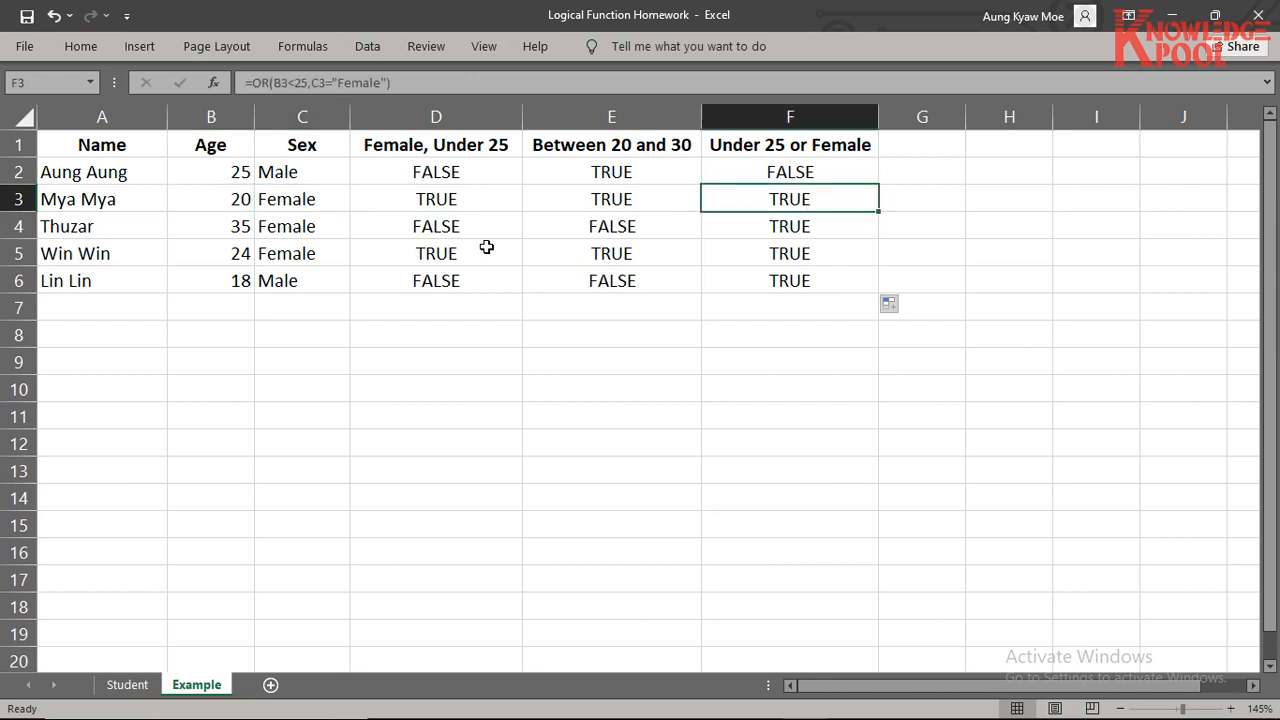
# Step: Examine the OR results in rows 4 to 6 and row 2 against each row's age and sex
pyautogui.click(225, 234)
pyautogui.click(277, 234)
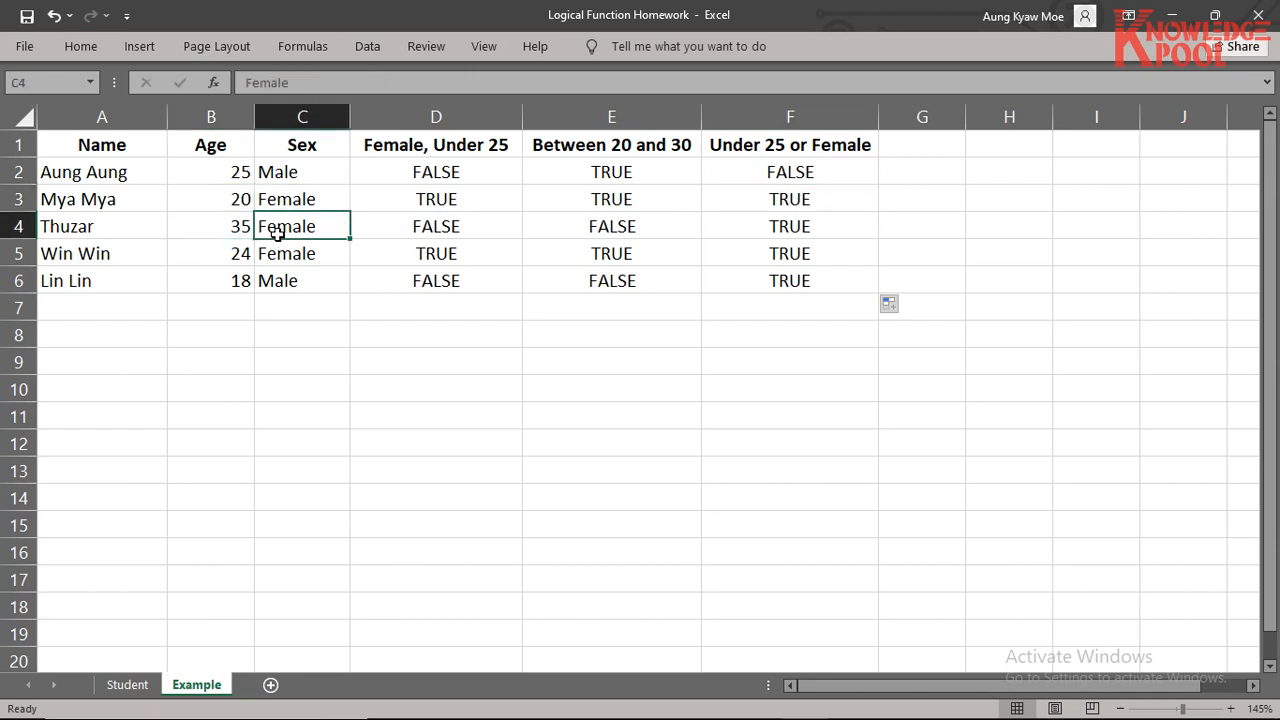
pyautogui.click(776, 232)
pyautogui.click(226, 259)
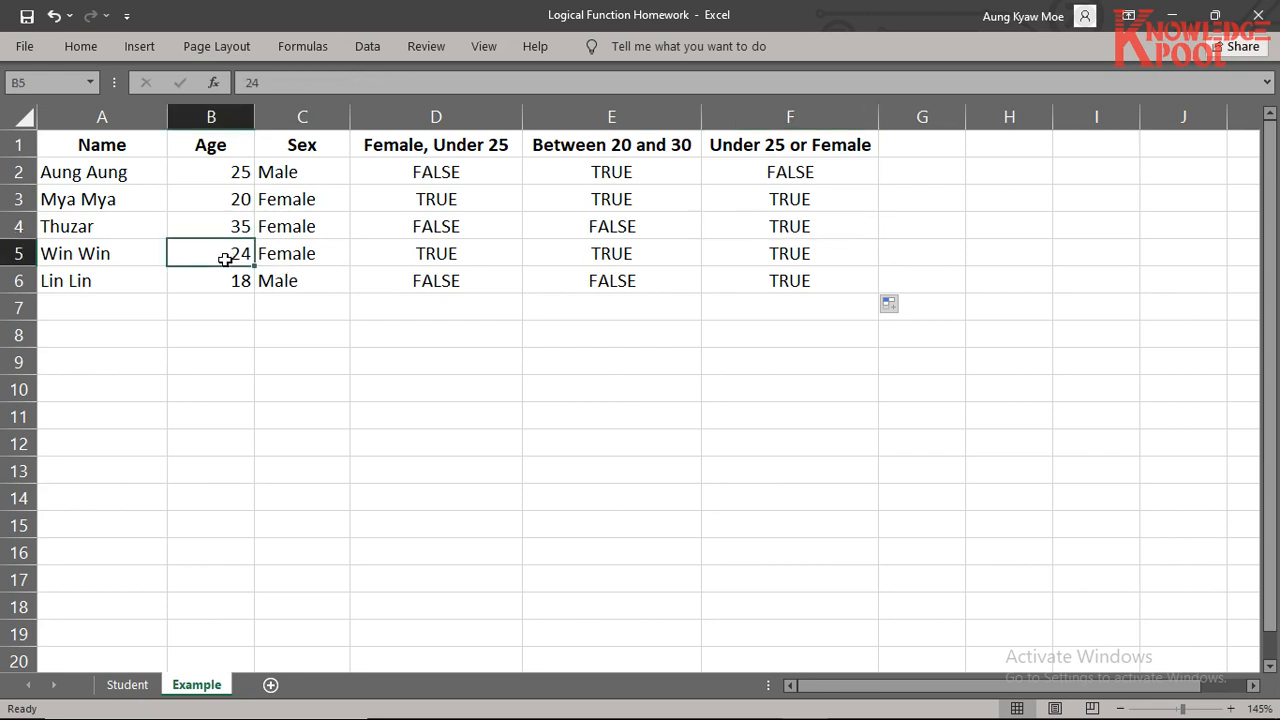
pyautogui.click(786, 253)
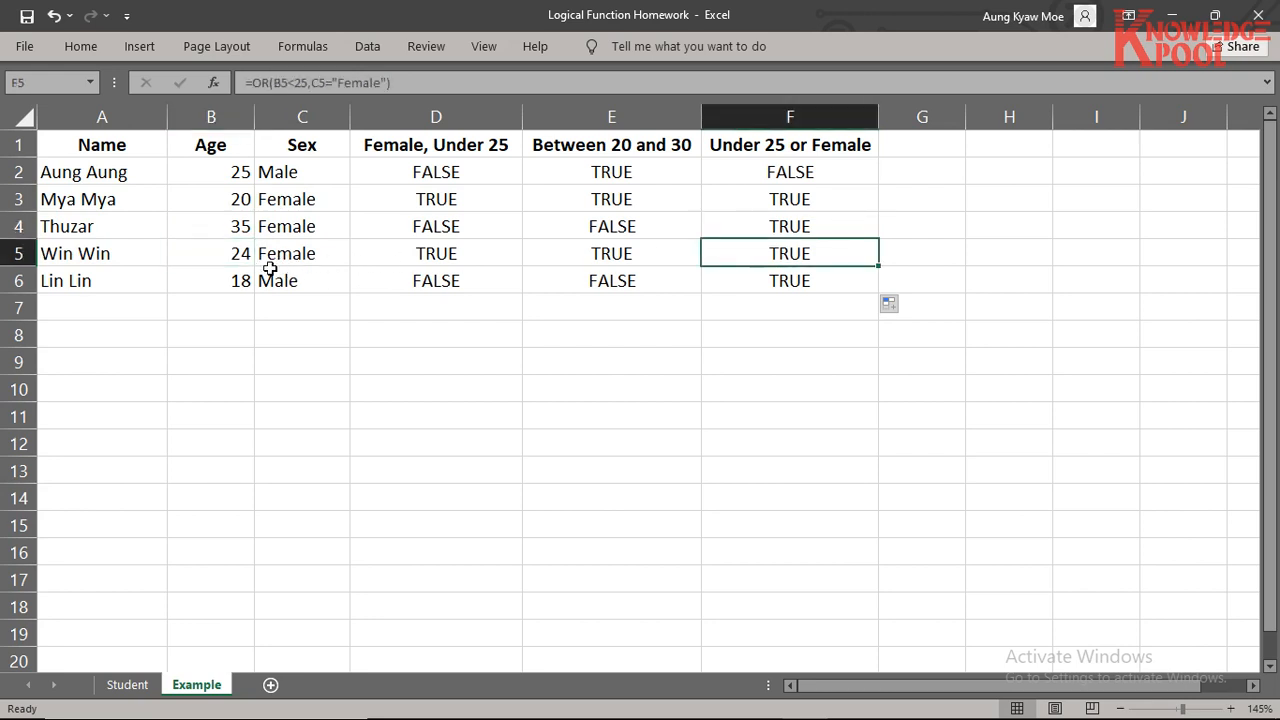
pyautogui.click(234, 281)
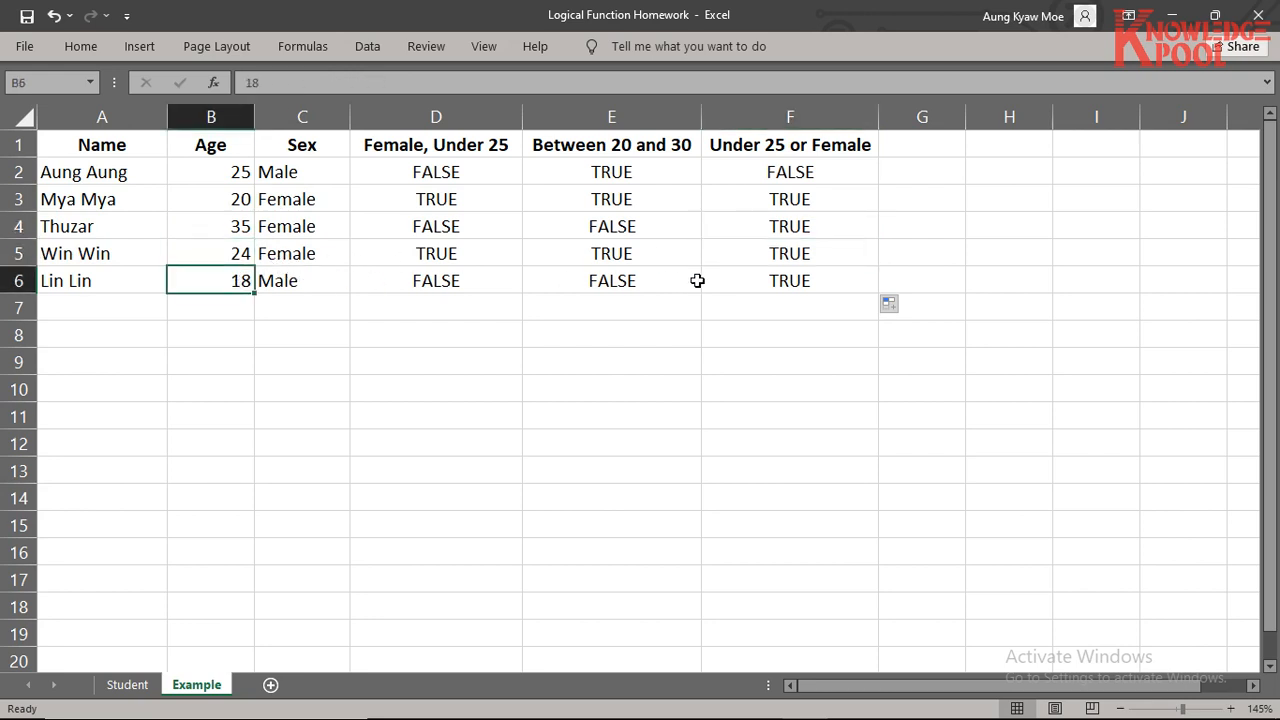
pyautogui.click(777, 280)
pyautogui.moveTo(788, 200); pyautogui.dragTo(780, 277)
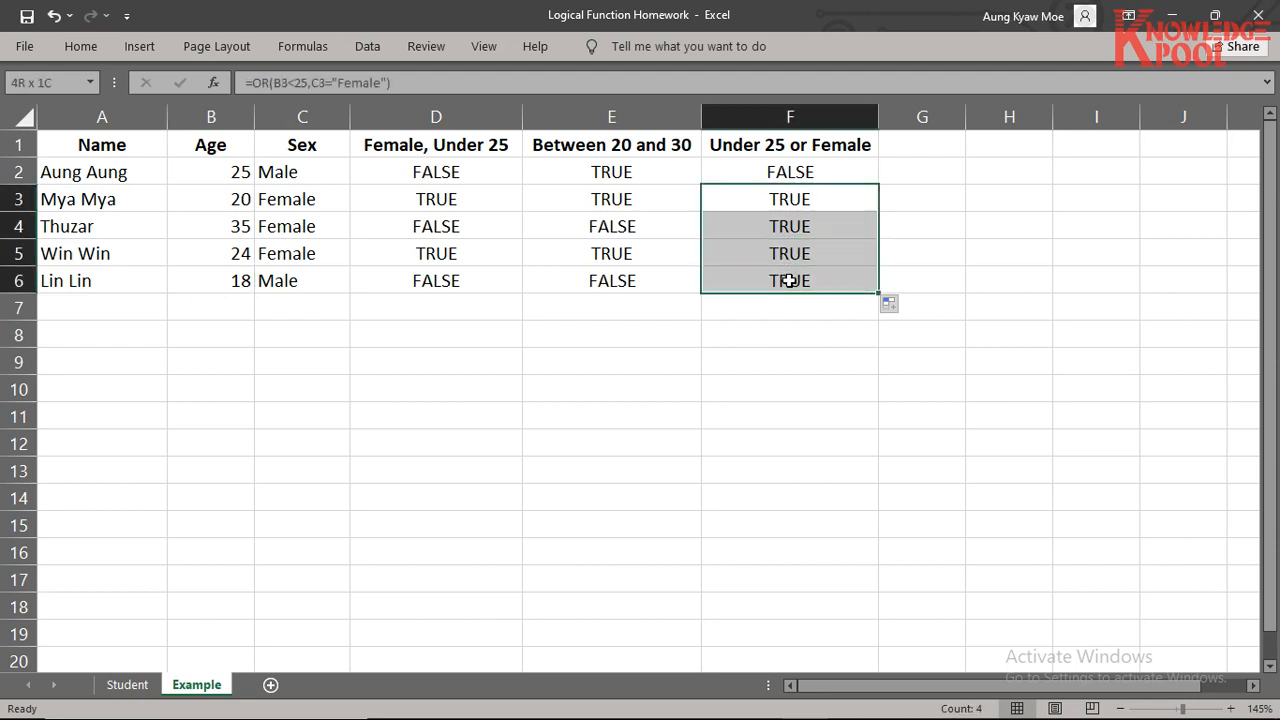
pyautogui.click(778, 173)
pyautogui.moveTo(234, 172); pyautogui.dragTo(295, 172)
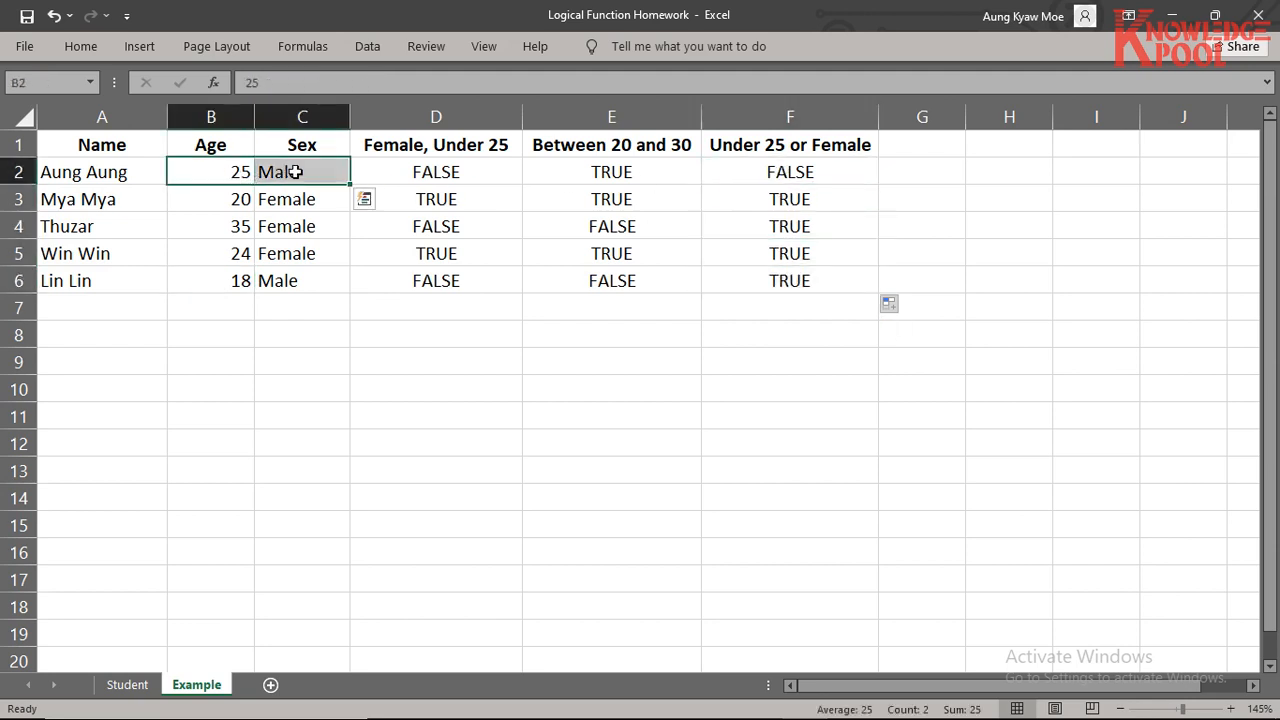
pyautogui.click(809, 173)
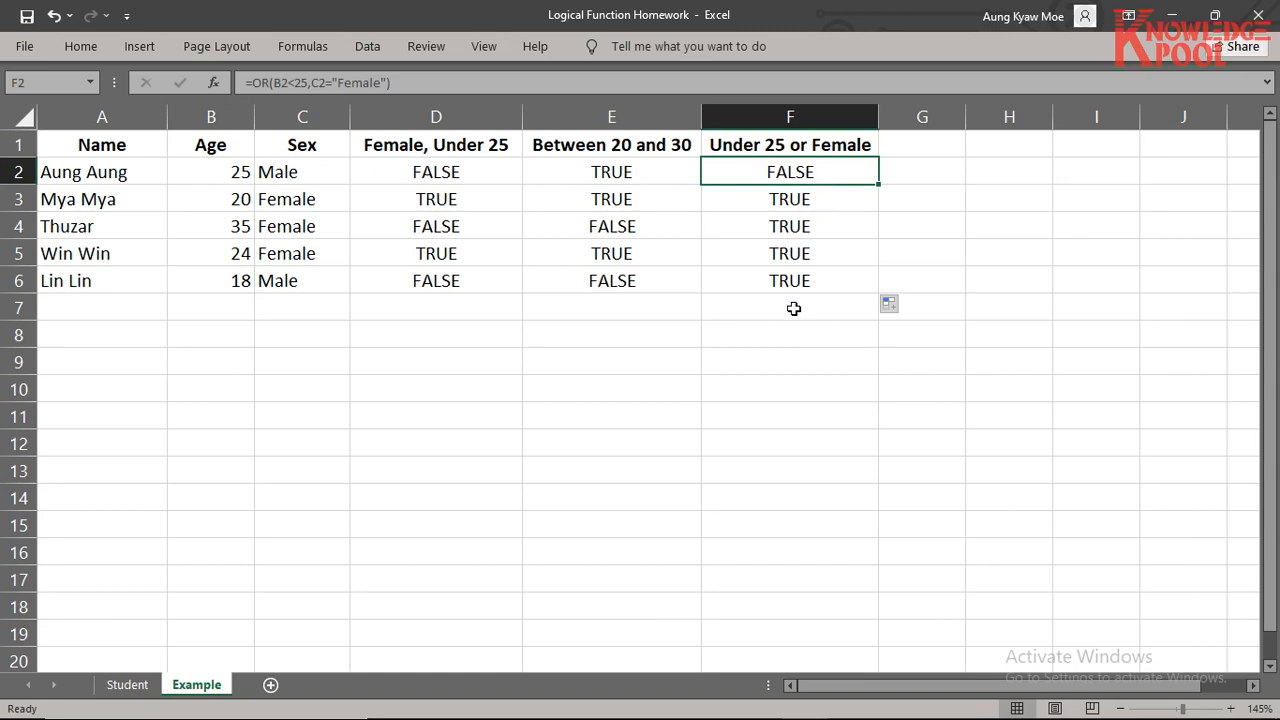
# Step: Switch to the Notepad note and review the four logical function examples, focusing on the XOR line
pyautogui.click(790, 718)
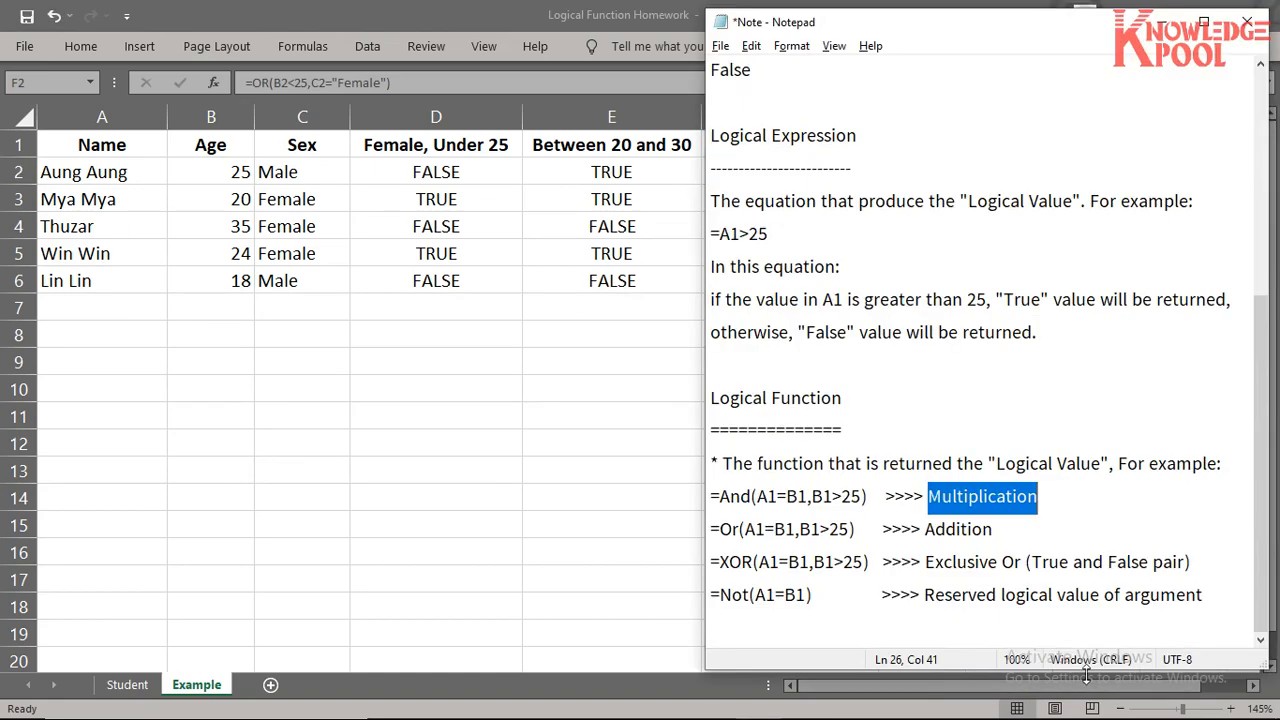
pyautogui.click(771, 563)
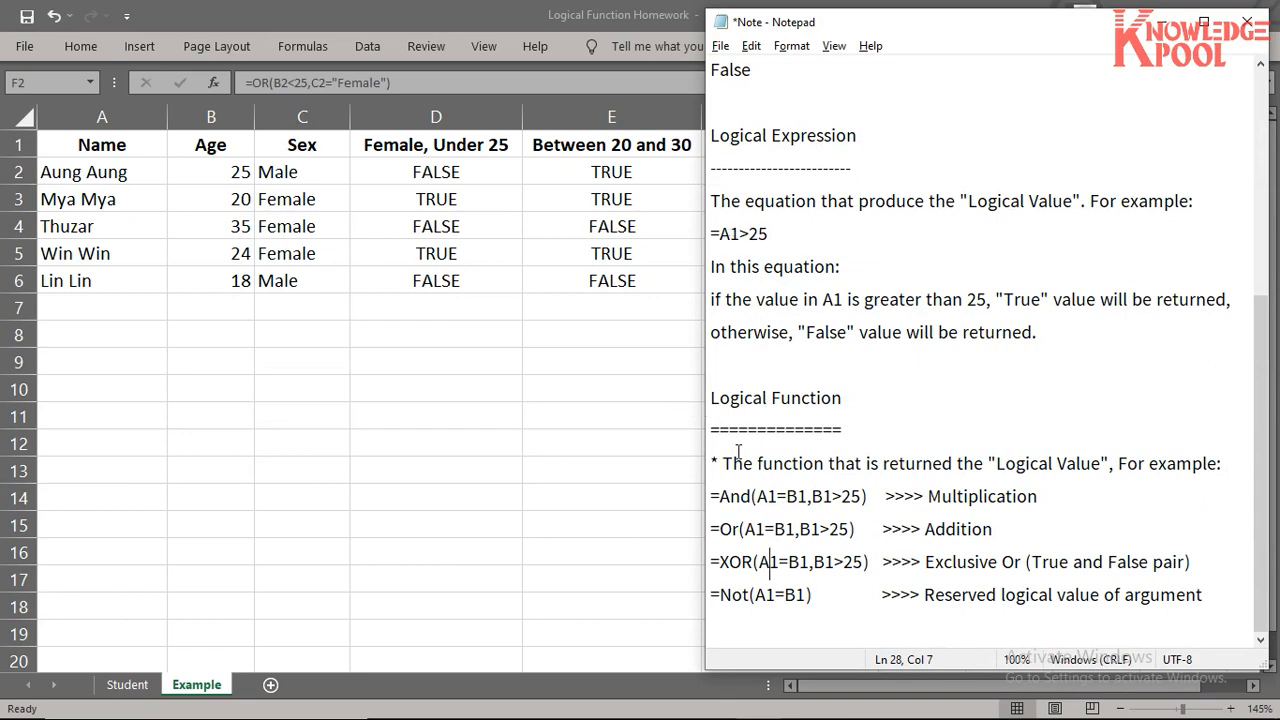
pyautogui.moveTo(714, 492); pyautogui.dragTo(1209, 602)
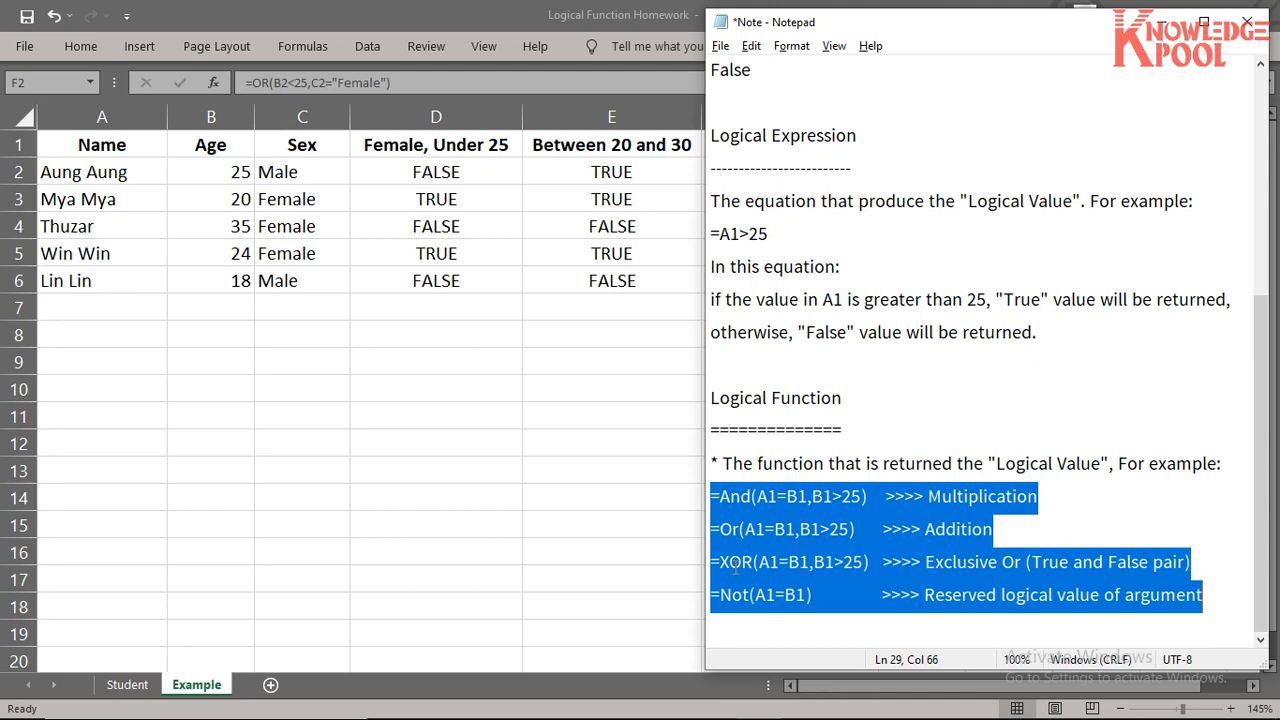
pyautogui.moveTo(711, 563); pyautogui.dragTo(750, 565)
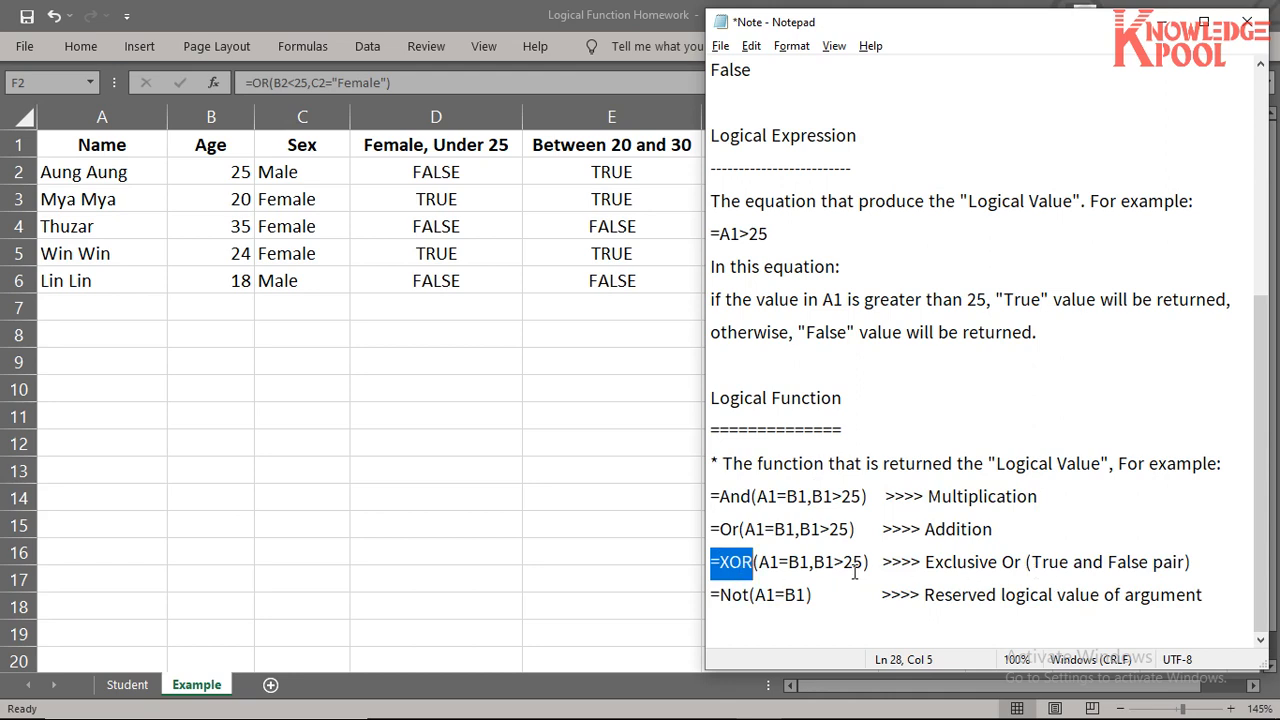
# Step: Back in the Excel Example sheet, start a truth table with T,T in B9 and False in C9
pyautogui.hotkey('alt', 'Tab')
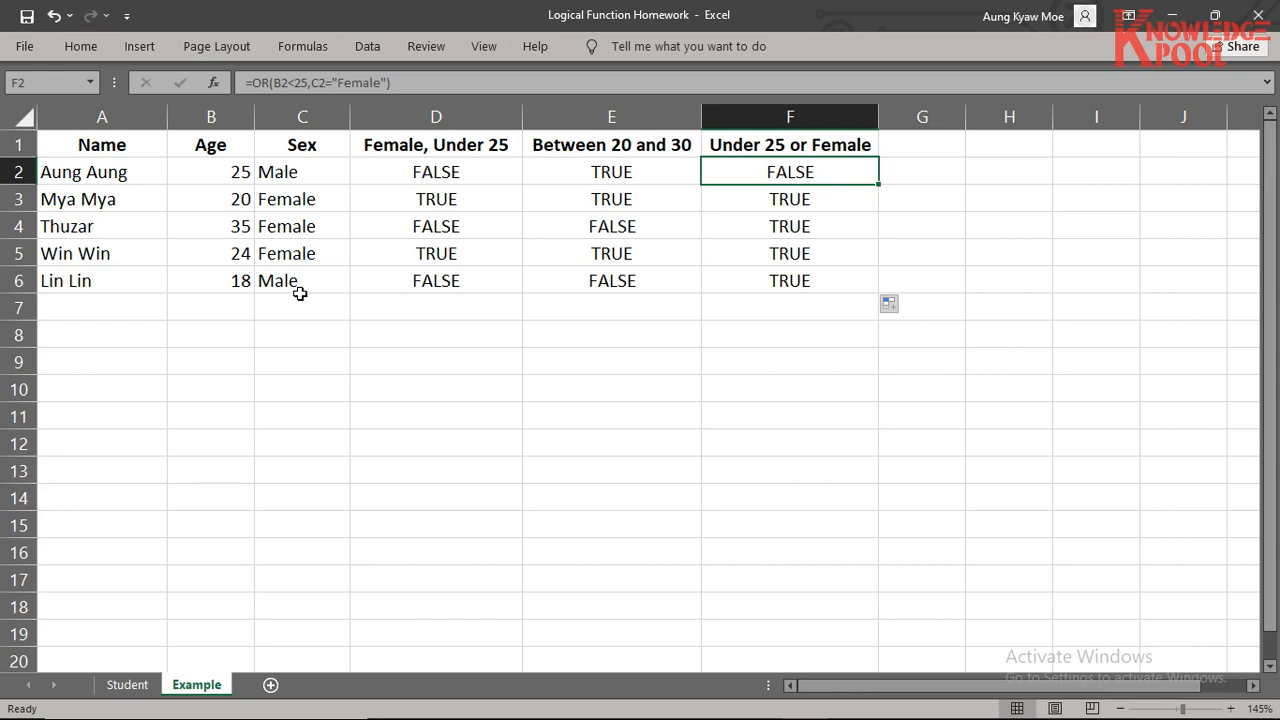
pyautogui.click(219, 361)
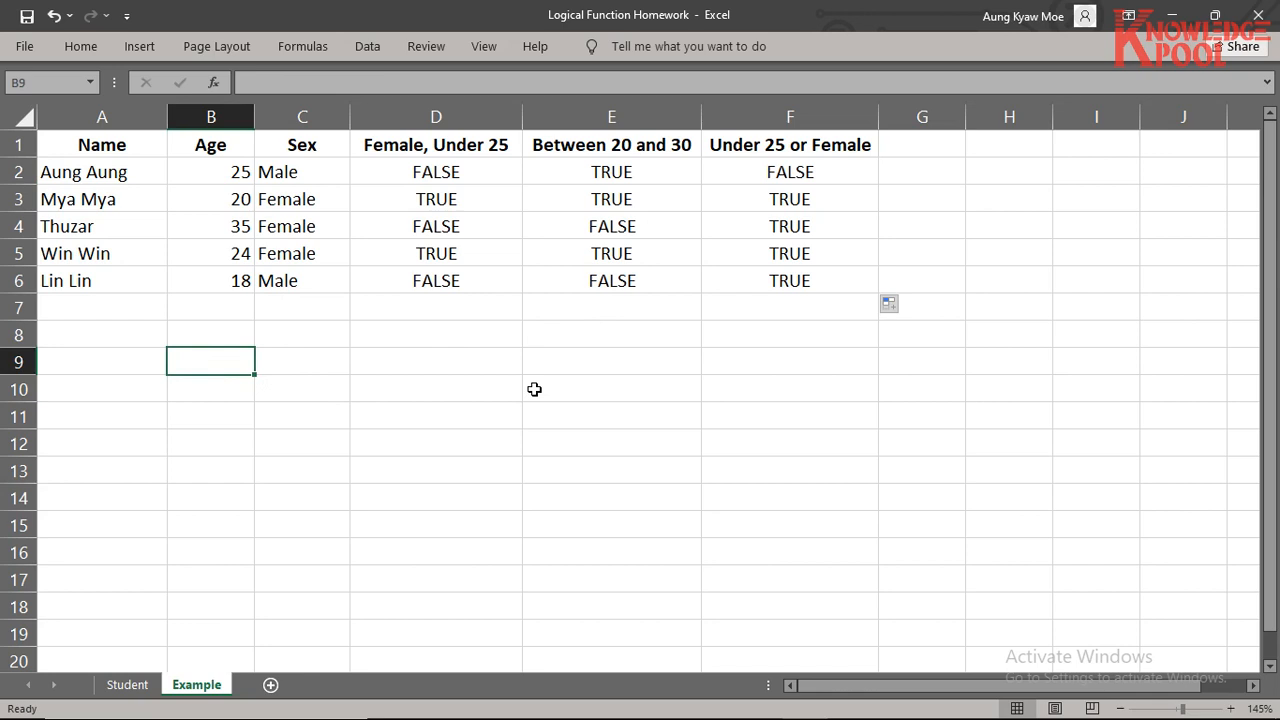
pyautogui.write('T')
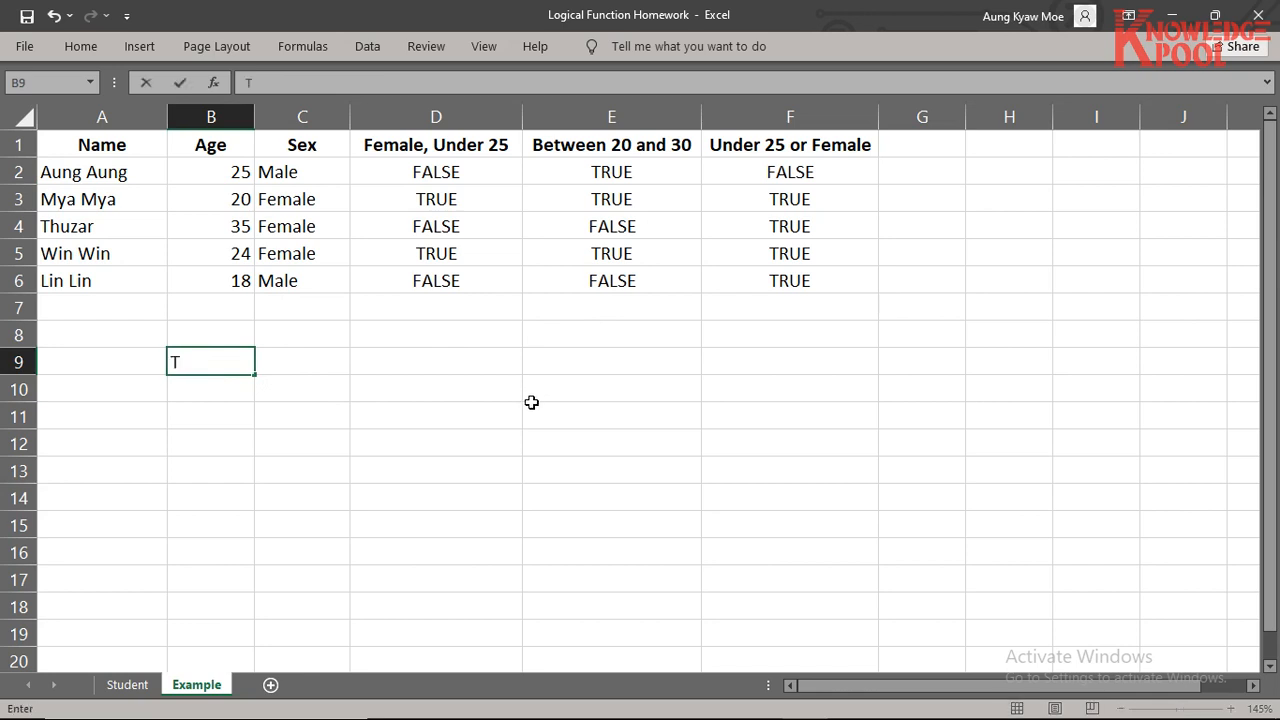
pyautogui.write(',T')
pyautogui.press('Tab')
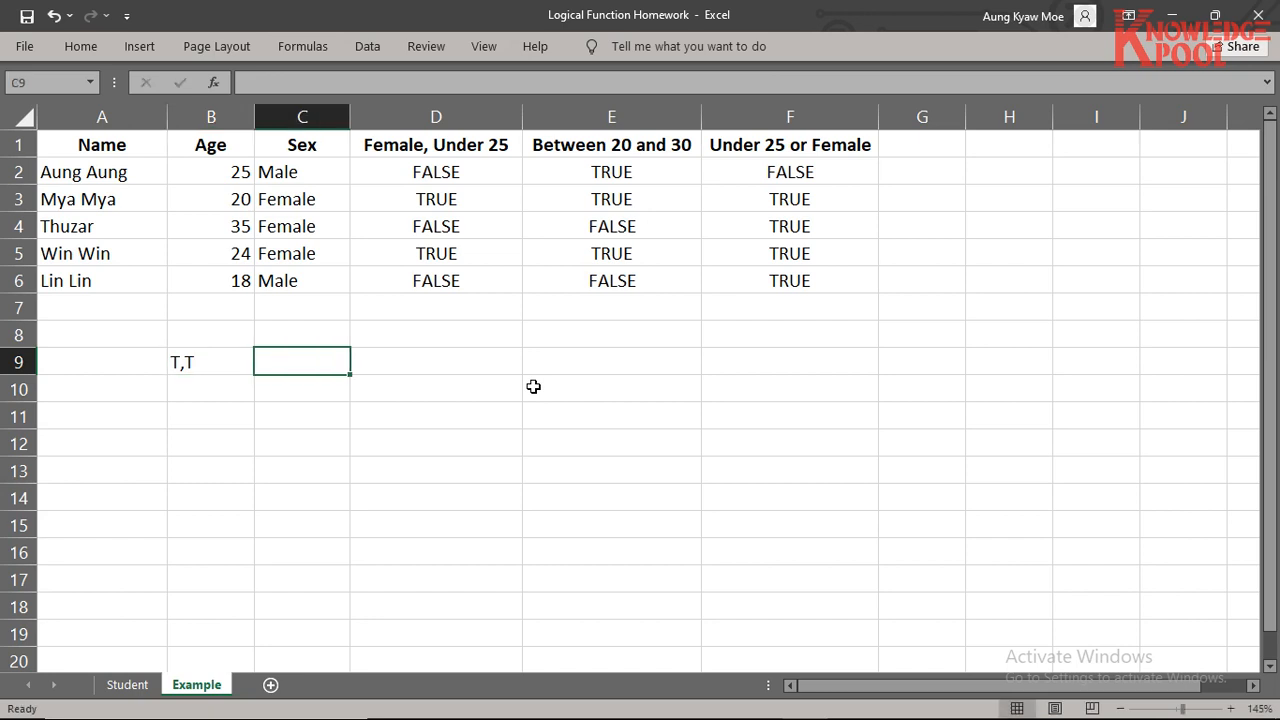
pyautogui.write('False')
pyautogui.press('Return')
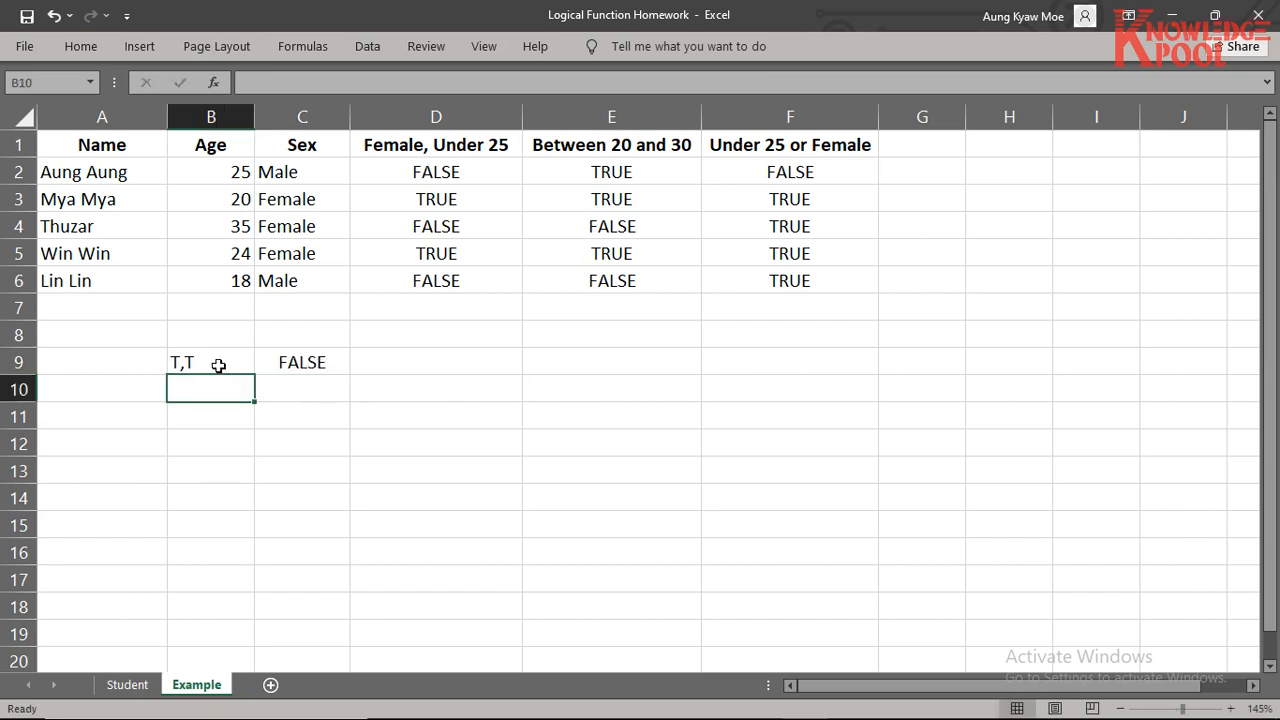
pyautogui.click(187, 362)
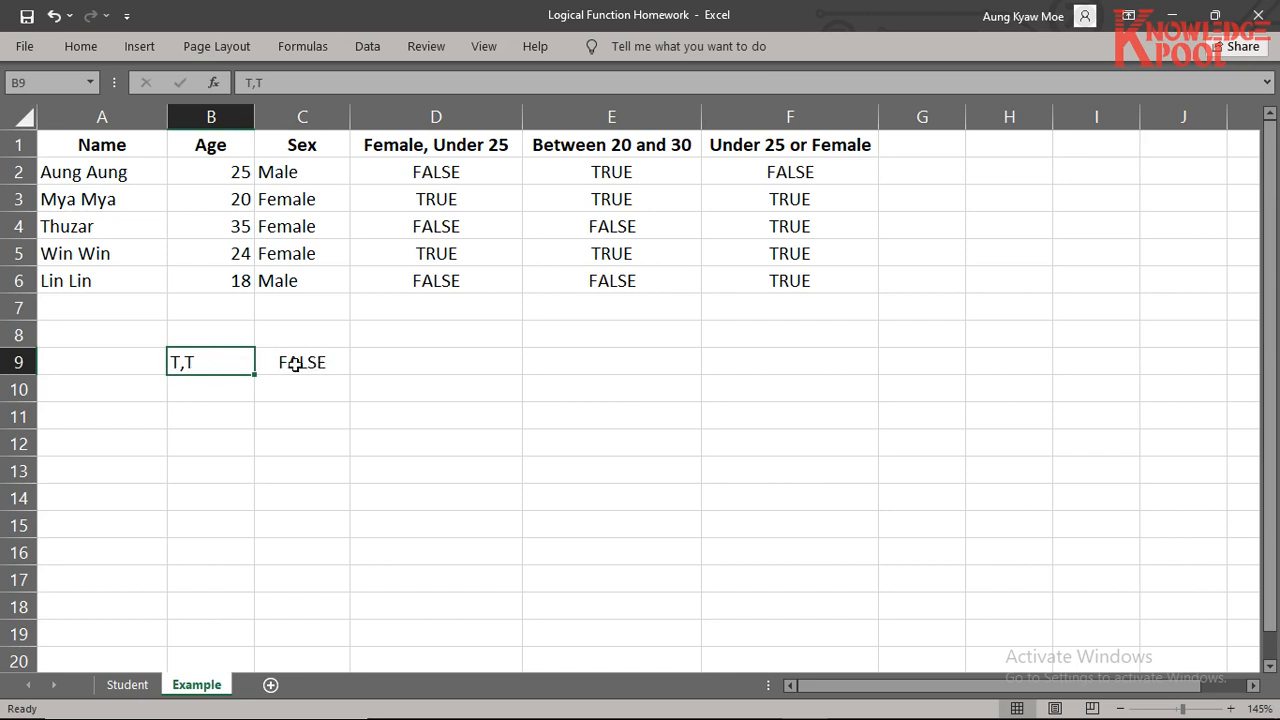
# Step: Add the F,F pair in B10 with the result False in C10
pyautogui.click(206, 385)
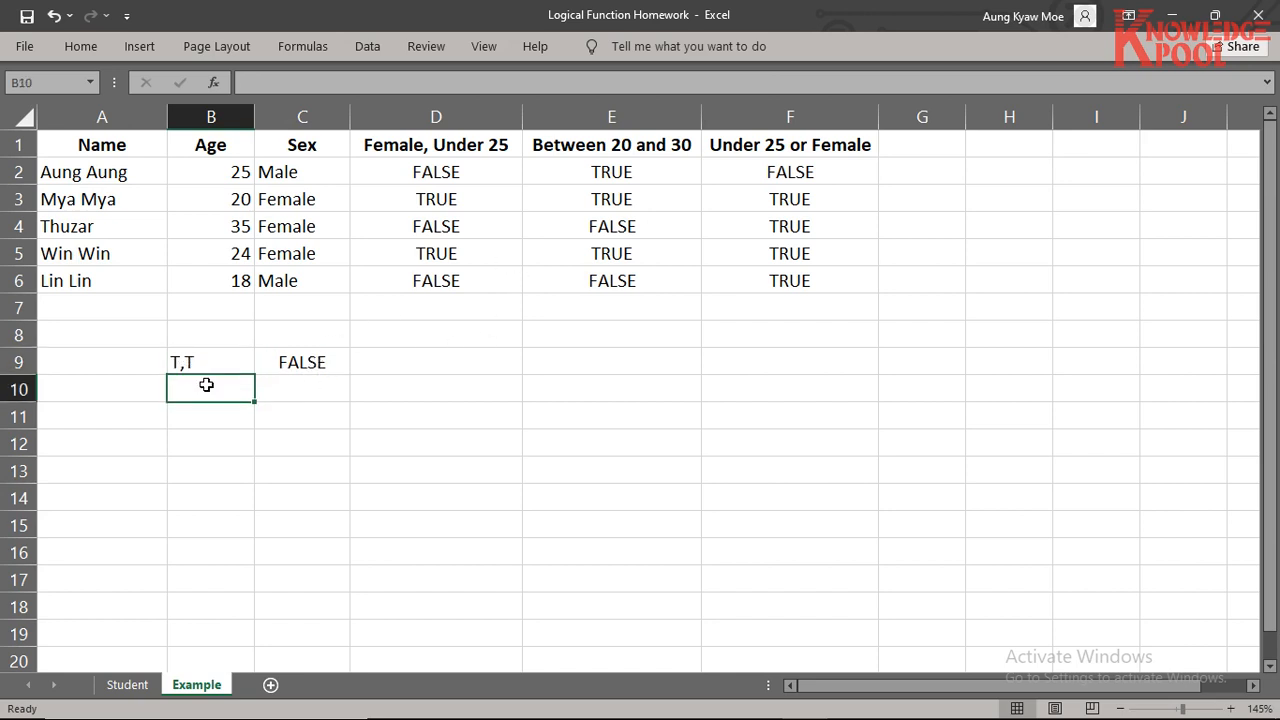
pyautogui.write('F,F')
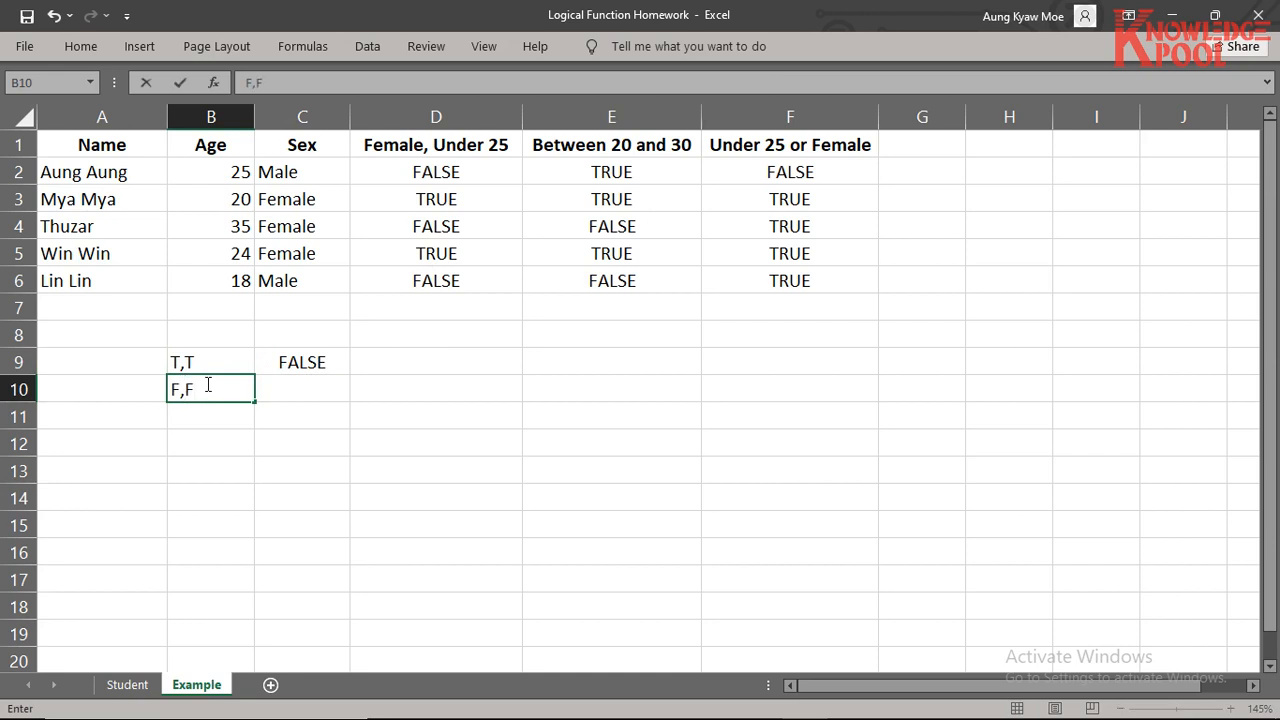
pyautogui.press('Tab')
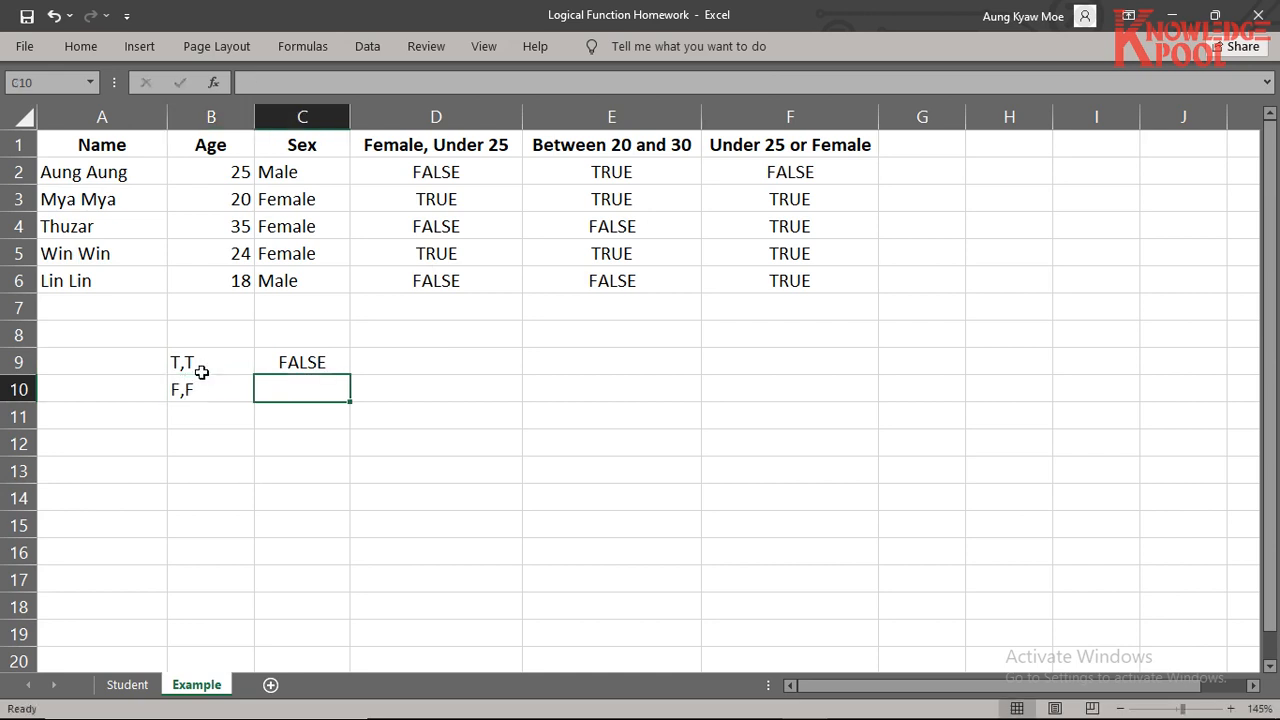
pyautogui.write('Fa')
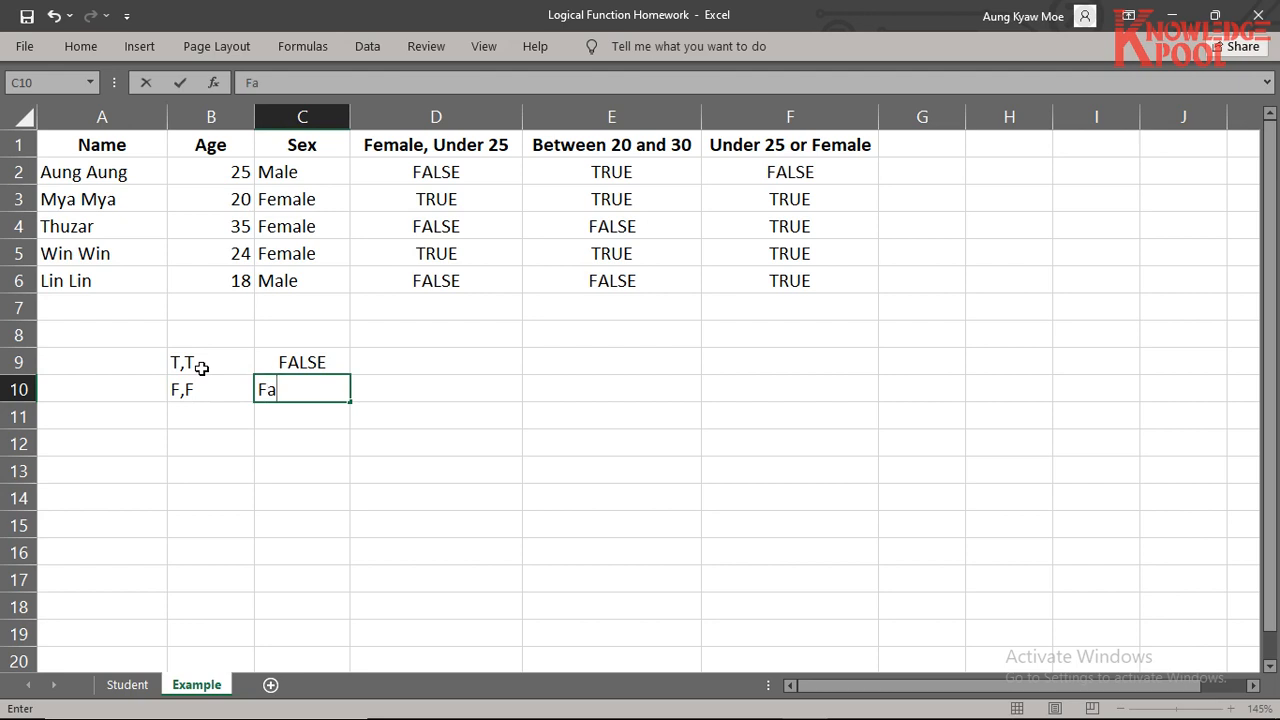
pyautogui.write('lse')
pyautogui.press('Return')
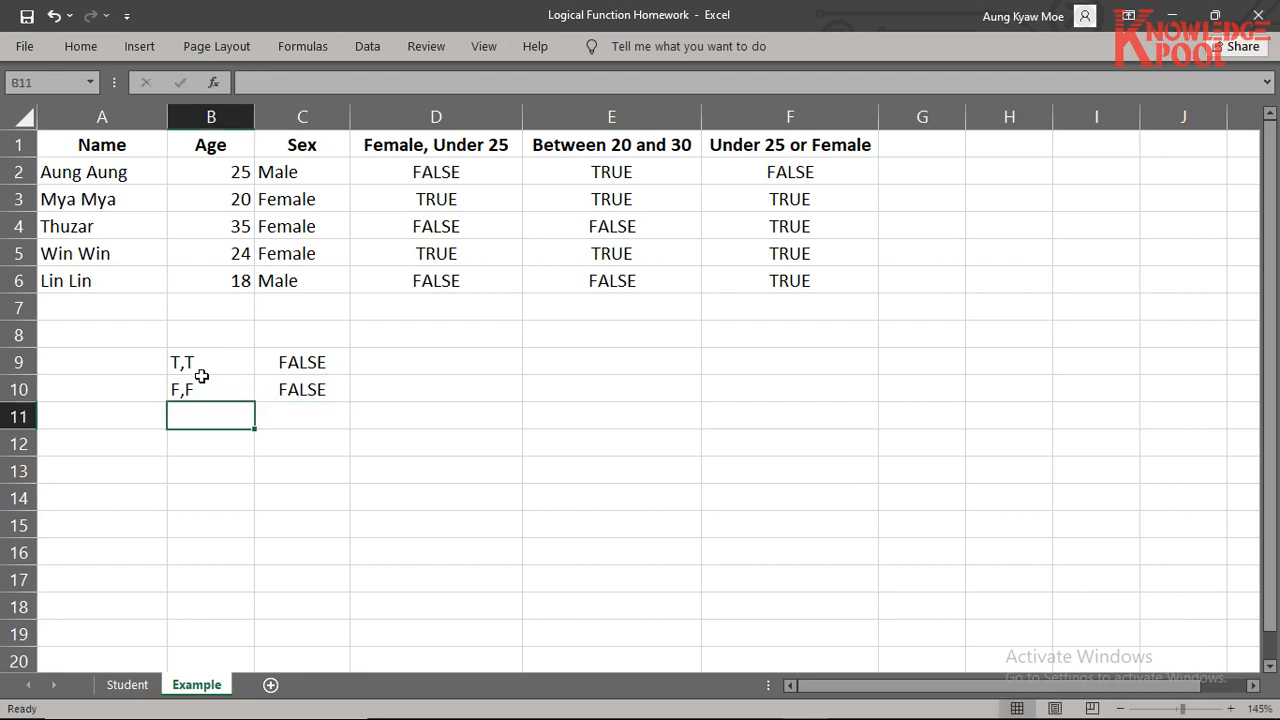
# Step: Add the mixed pairs T,F in B11 and F,T in B12, each with the result True in column C
pyautogui.write('T,F')
pyautogui.press('Tab')
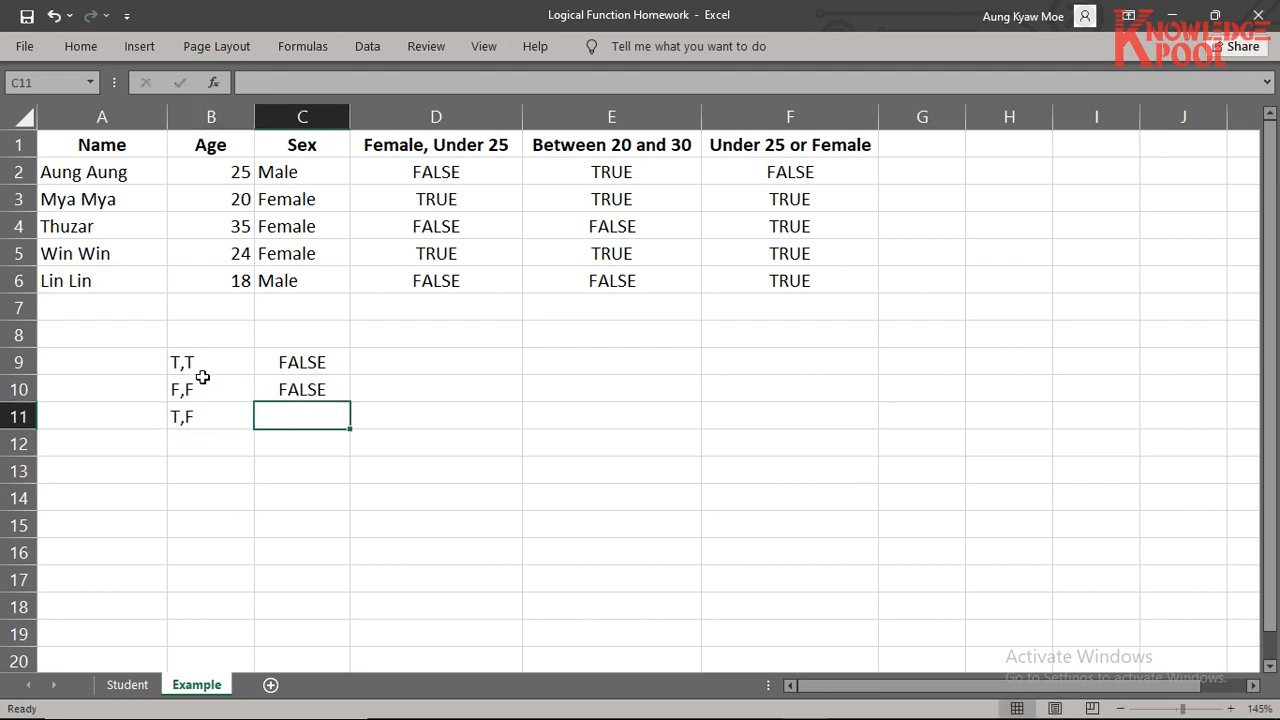
pyautogui.write('True')
pyautogui.press('Return')
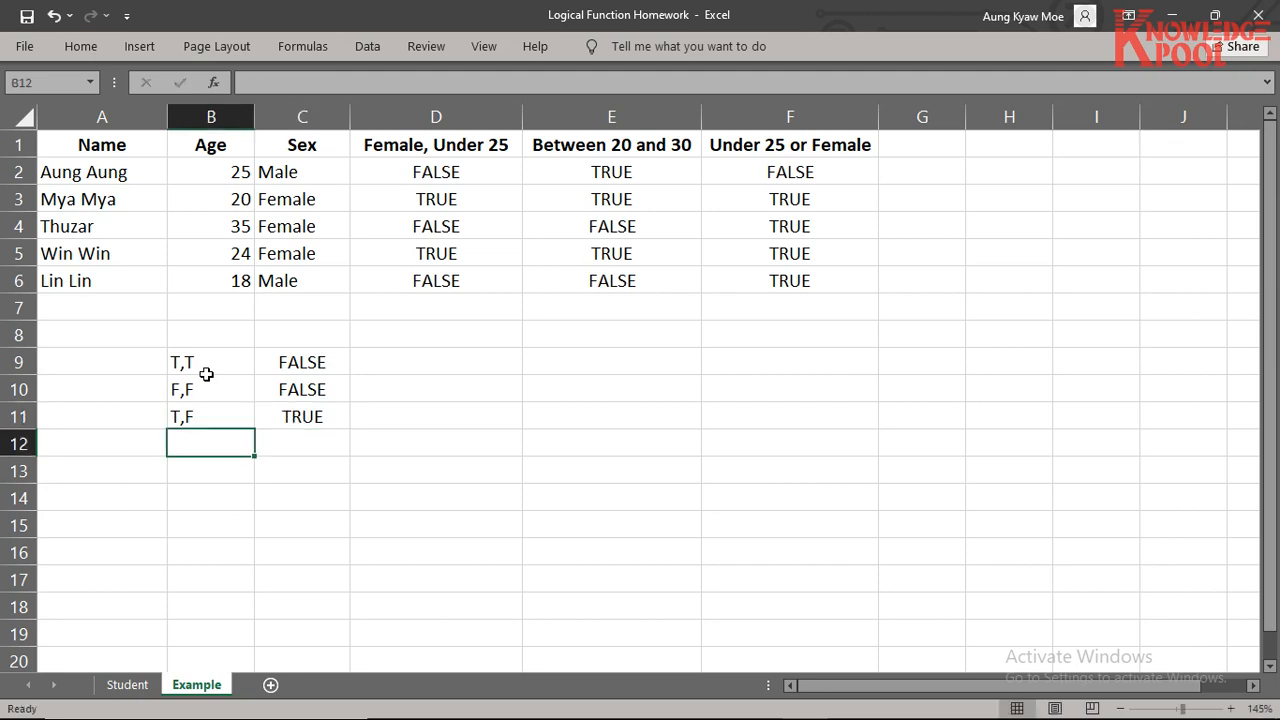
pyautogui.write('F')
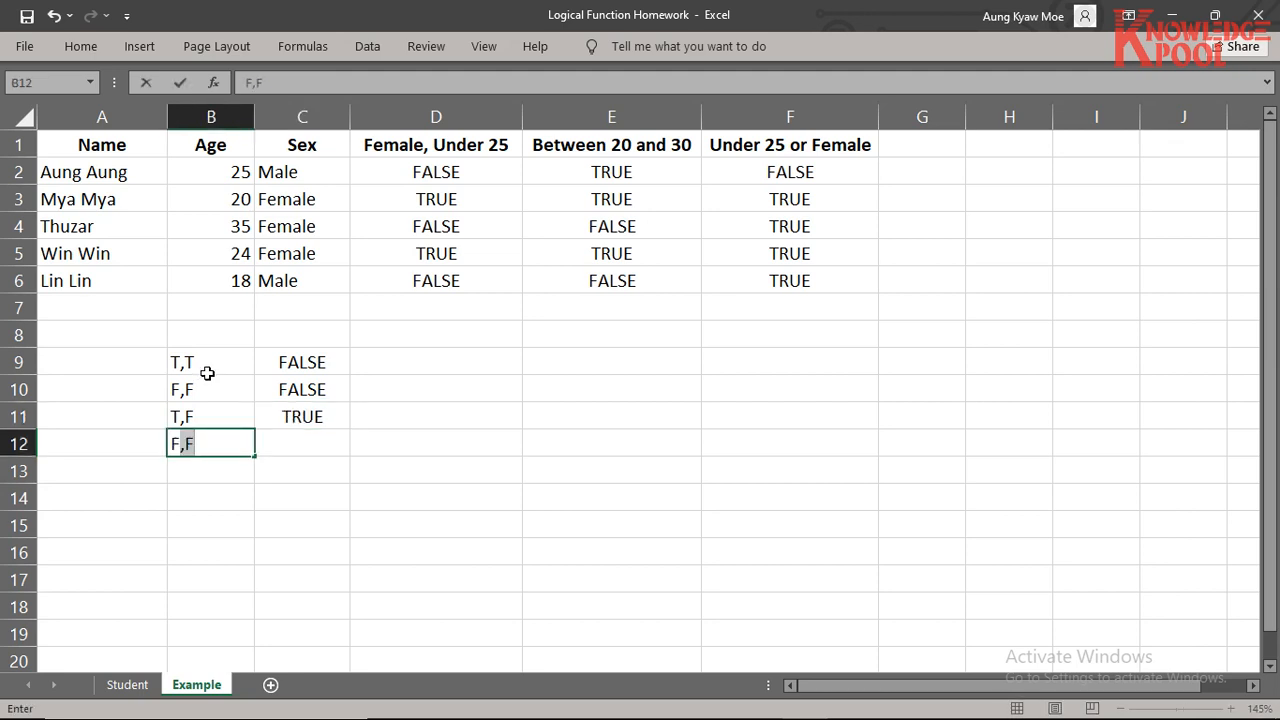
pyautogui.write(',T')
pyautogui.press('Tab')
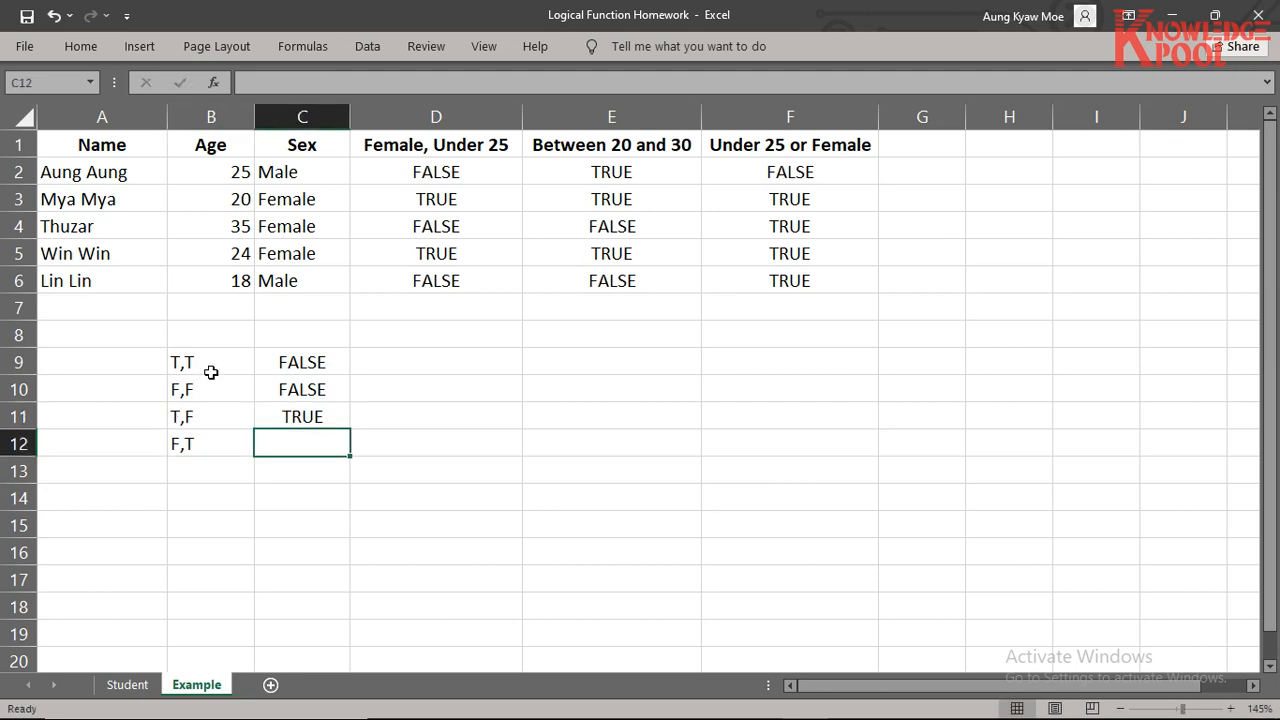
pyautogui.write('True')
pyautogui.hotkey('ctrl', 'Return')
pyautogui.press('Return')
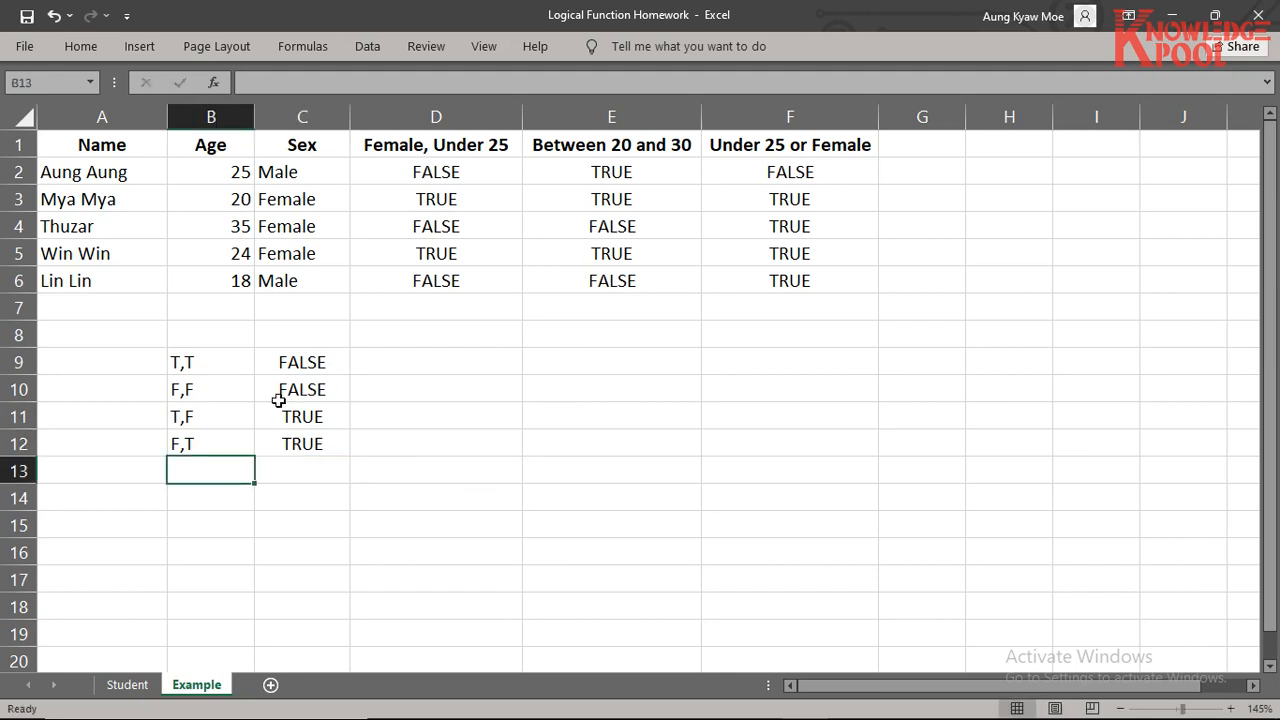
# Step: Label the truth table's result columns XOR in C8 and OR in D8
pyautogui.click(287, 333)
pyautogui.write('XOR')
pyautogui.press('Tab')
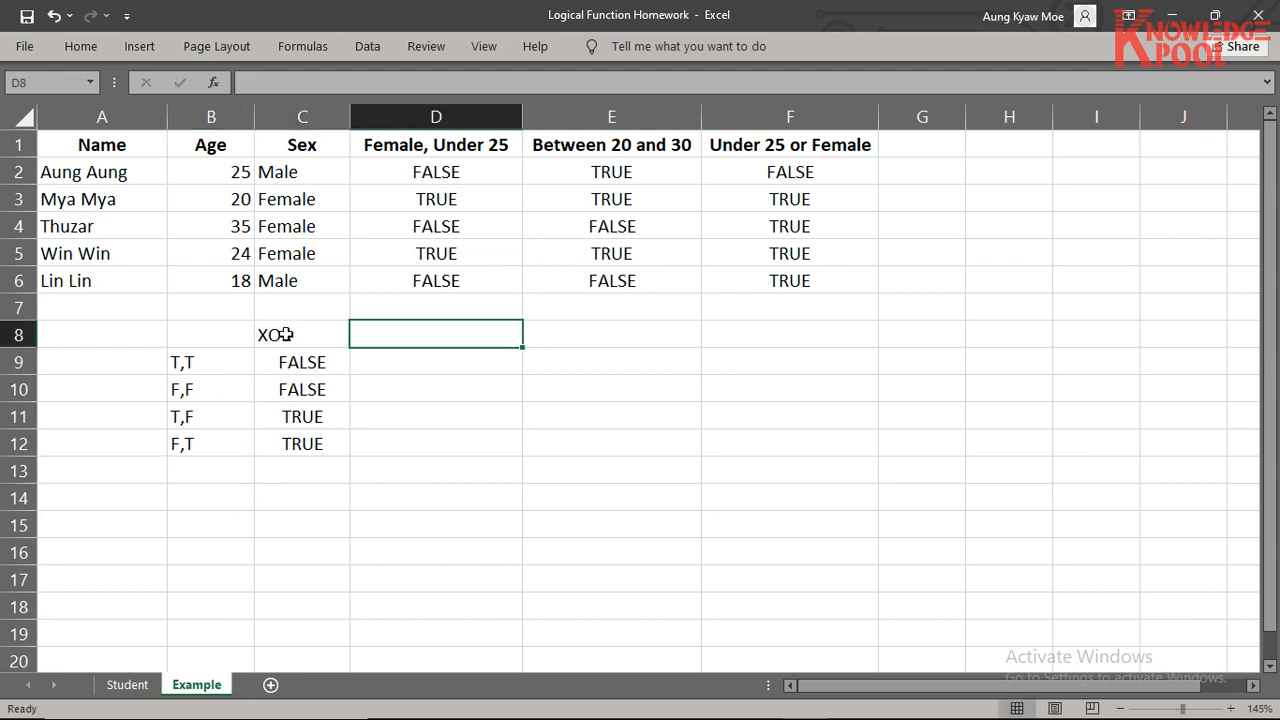
pyautogui.write('OR')
pyautogui.press('Tab')
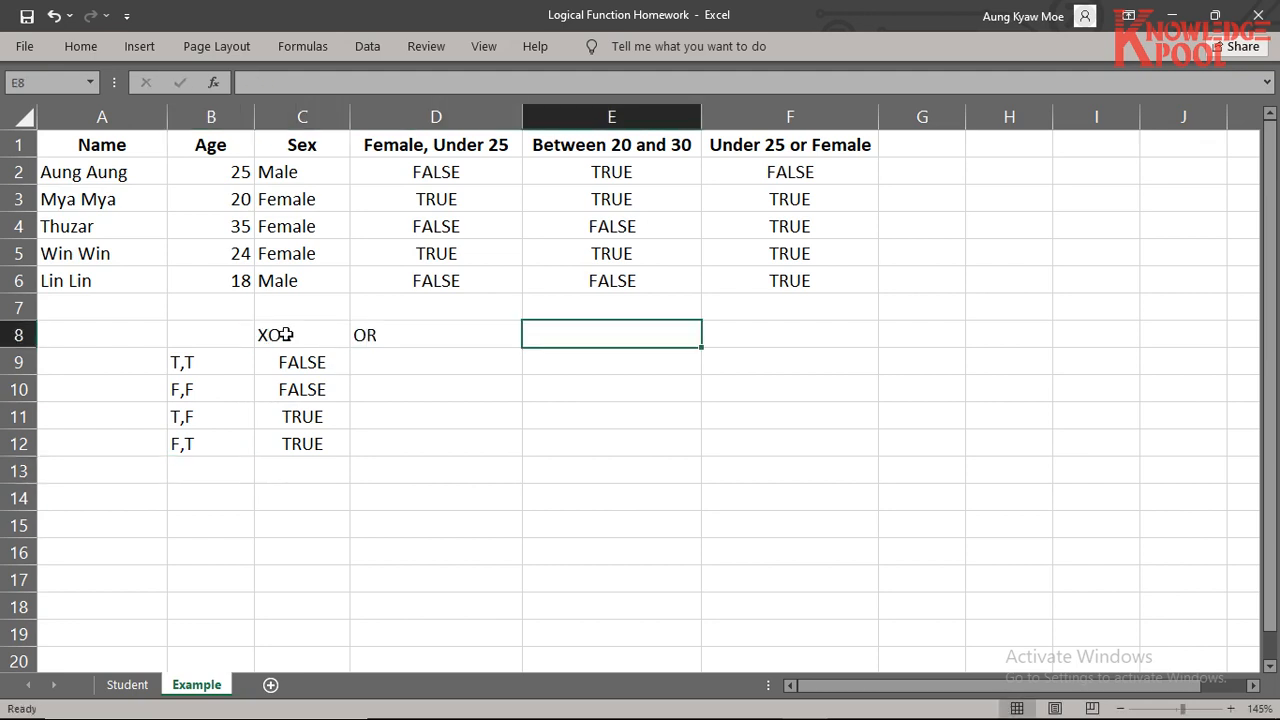
pyautogui.press('Return')
# Step: Fill in the OR results for the matching pairs, with True in D9 and FALSE in D10
pyautogui.click(222, 365)
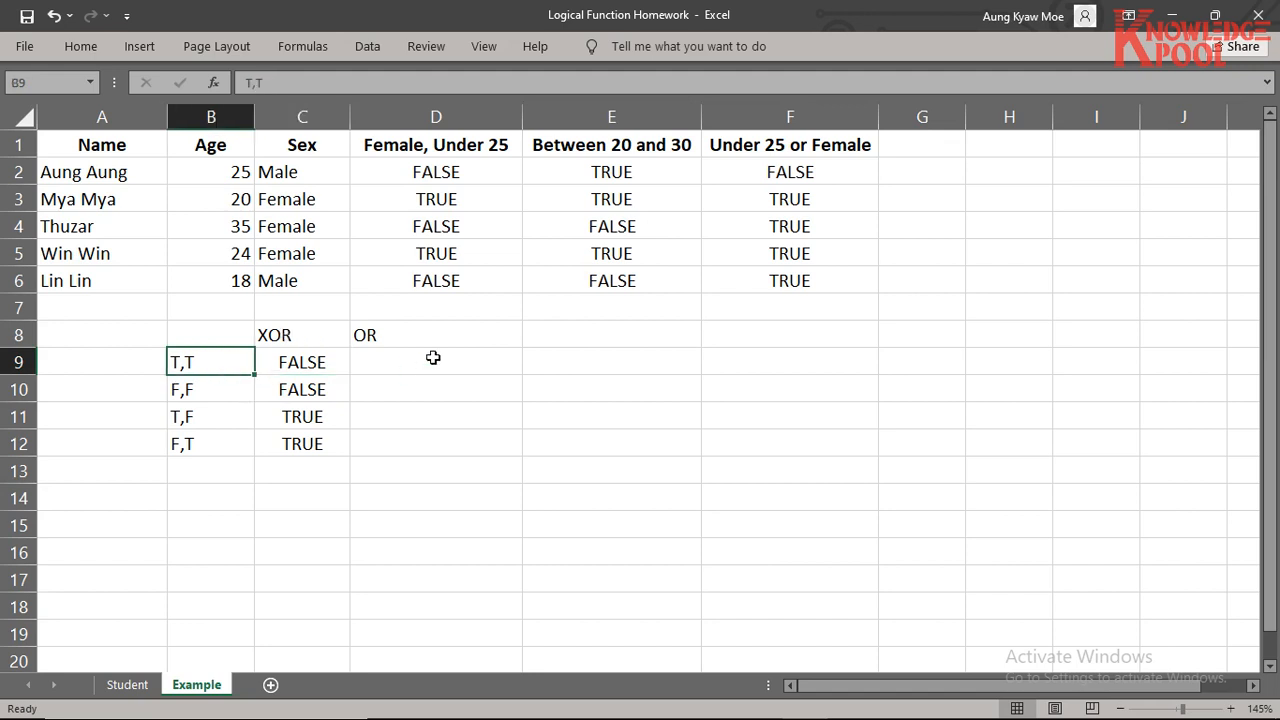
pyautogui.click(420, 355)
pyautogui.moveTo(420, 346); pyautogui.dragTo(420, 343)
pyautogui.press('Escape')
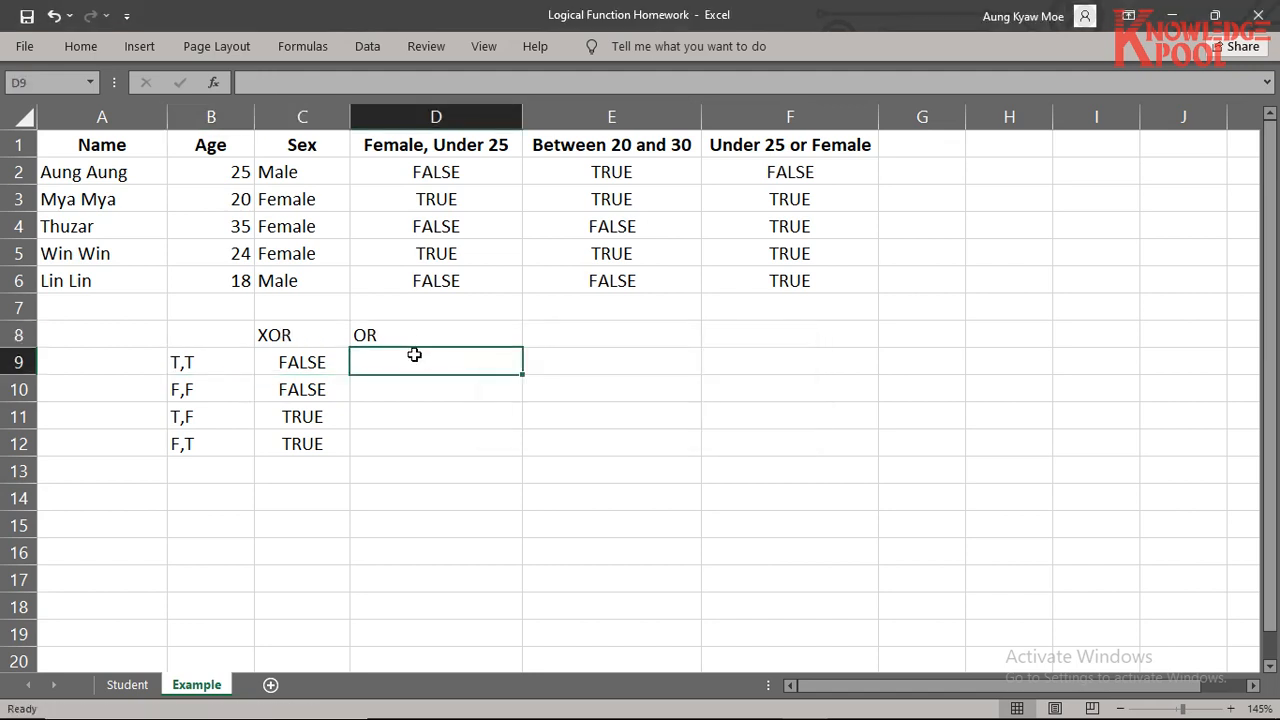
pyautogui.write('Ture')
pyautogui.press('Return')
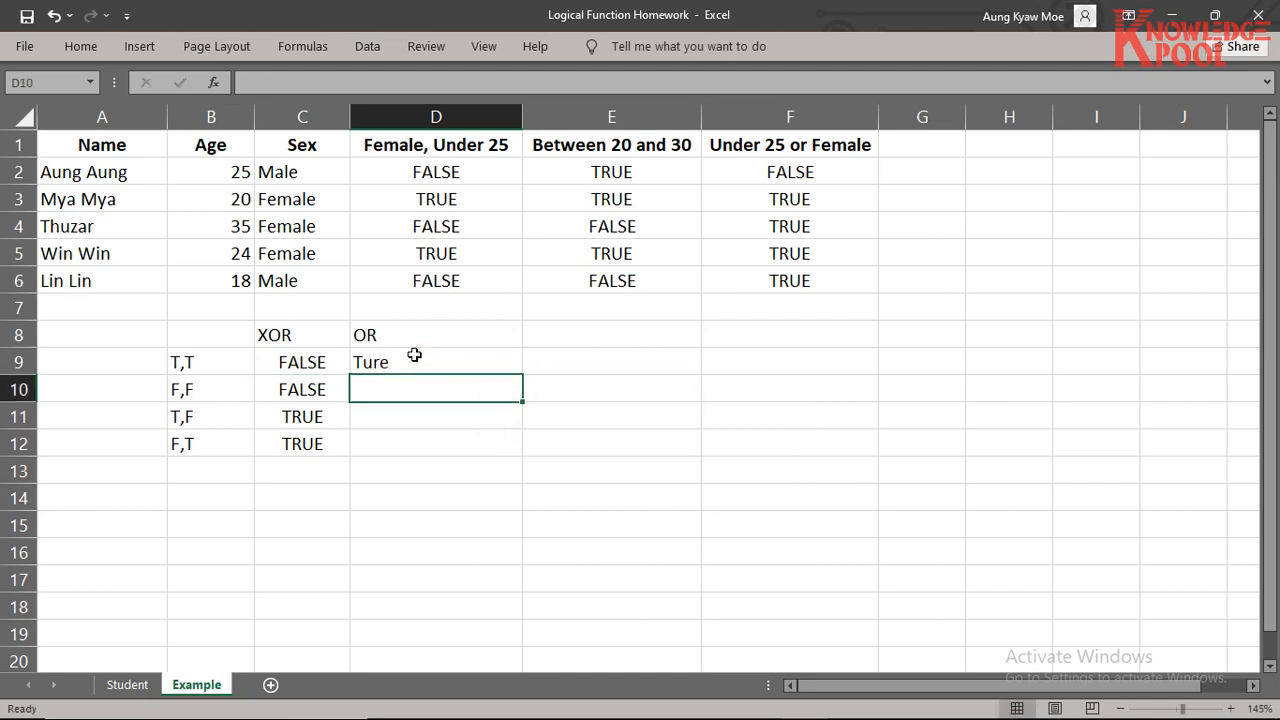
pyautogui.write('FALSE')
pyautogui.press('Return')
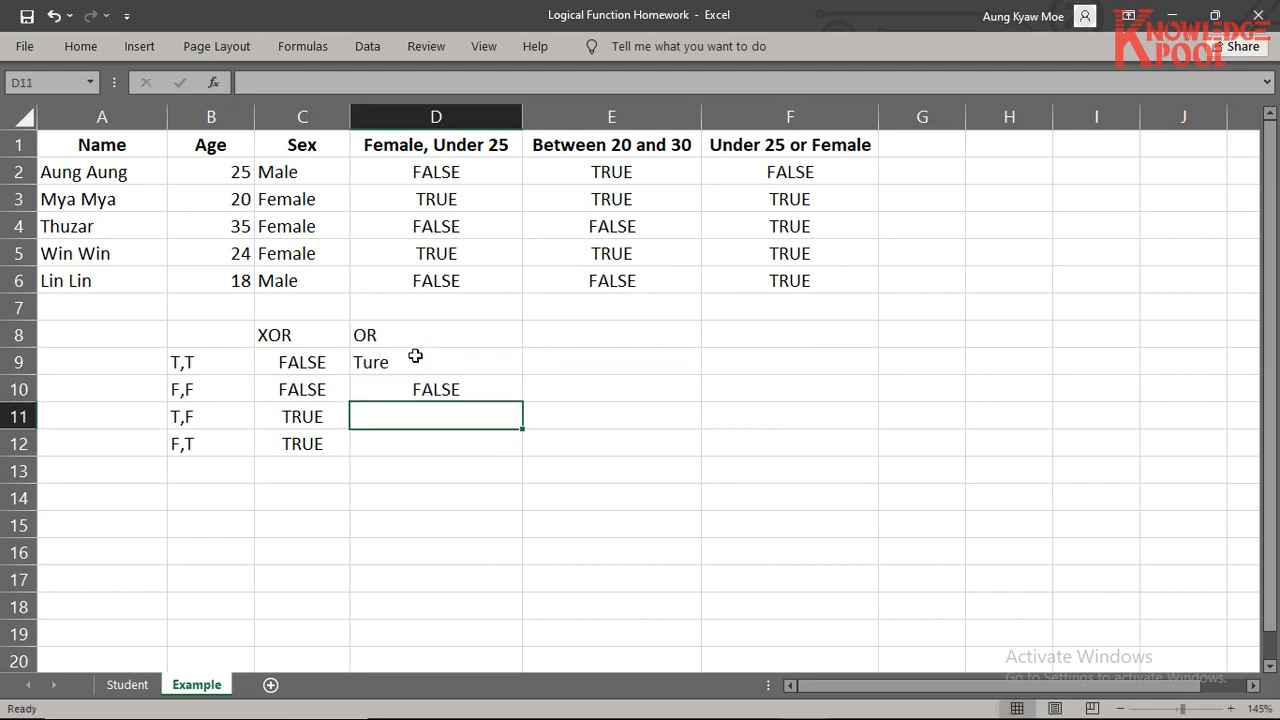
pyautogui.click(415, 356)
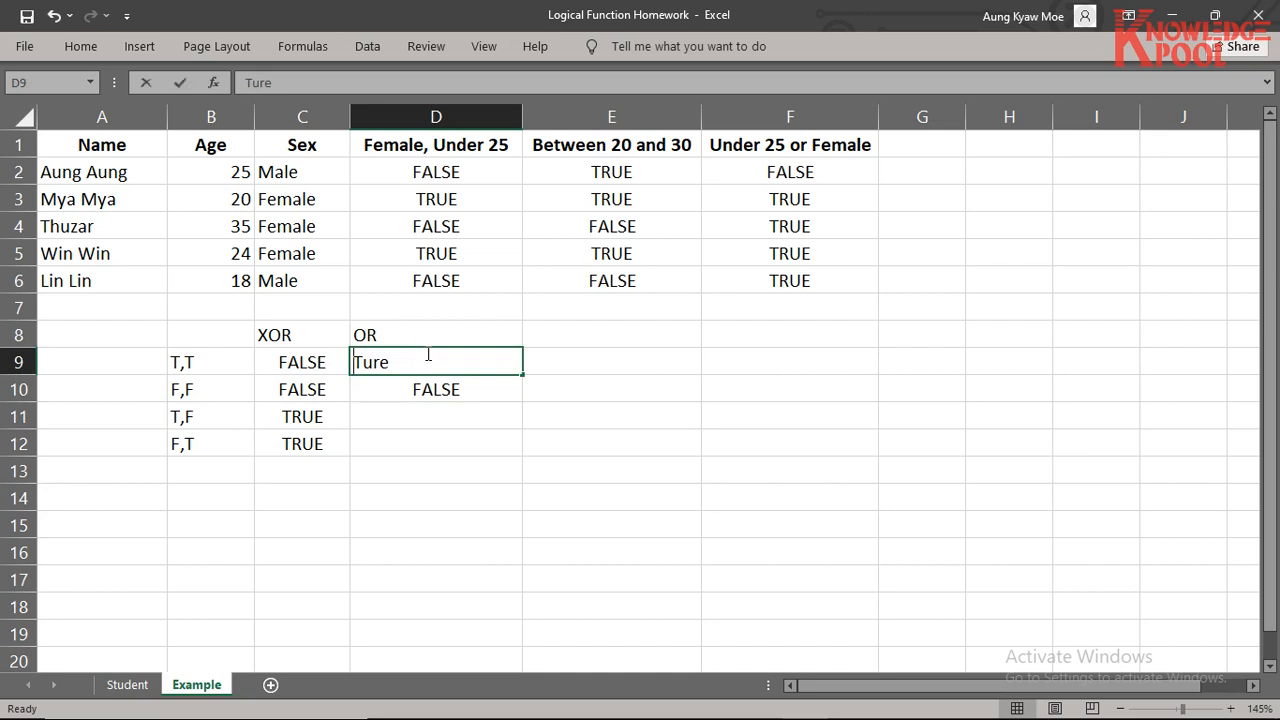
pyautogui.write('True')
pyautogui.press('Return')
pyautogui.press('Return')
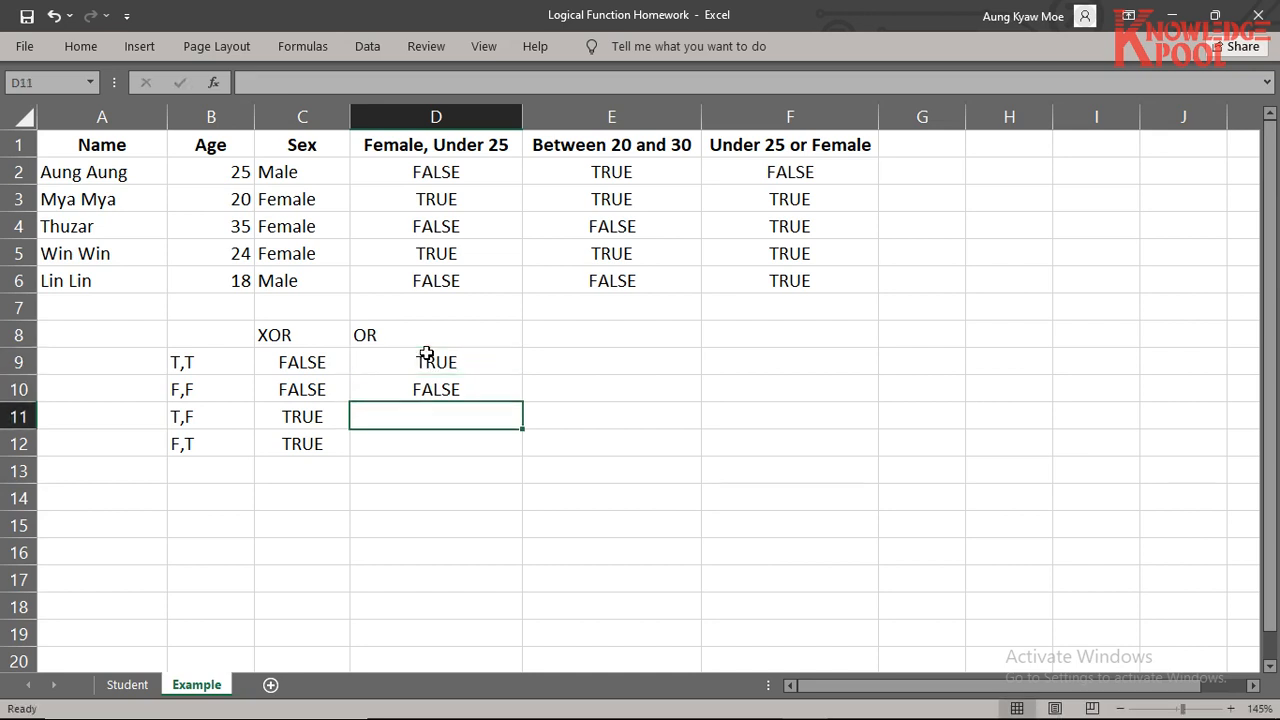
# Step: Enter TRUE in both D11 and D12 as the OR results for the mixed pairs
pyautogui.hotkey('shift', 'Down')
pyautogui.write('TRUE')
pyautogui.hotkey('ctrl', 'Return')
pyautogui.press('Down')
pyautogui.press('Down')
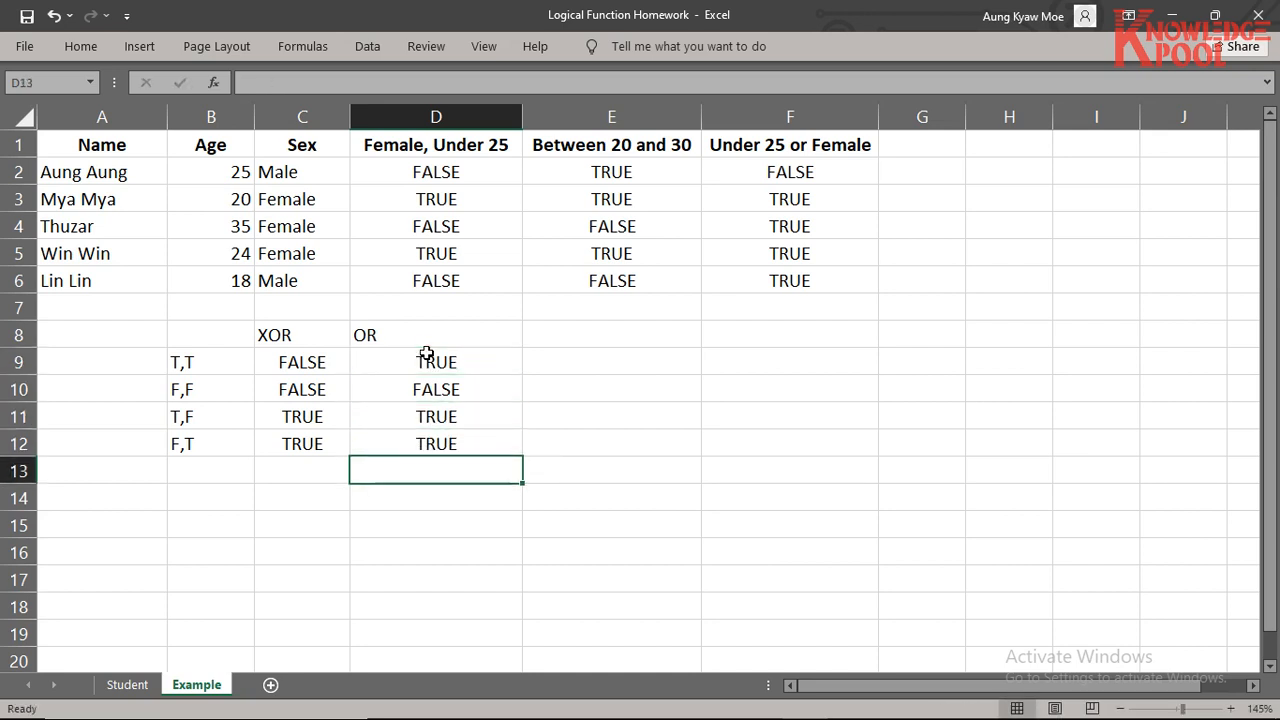
# Step: Compare the XOR and OR results for the T,T pair and for the mixed pairs T,F and F,T
pyautogui.press('Up')
pyautogui.press('Up')
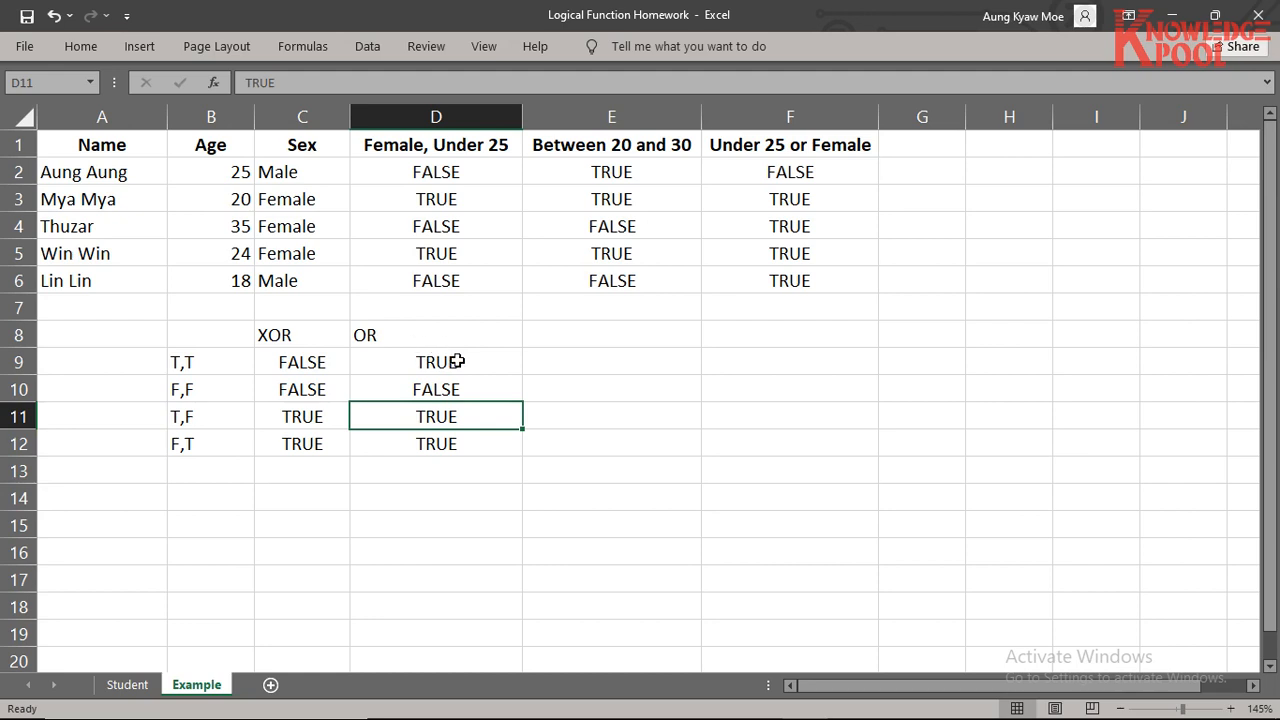
pyautogui.click(458, 360)
pyautogui.click(208, 371)
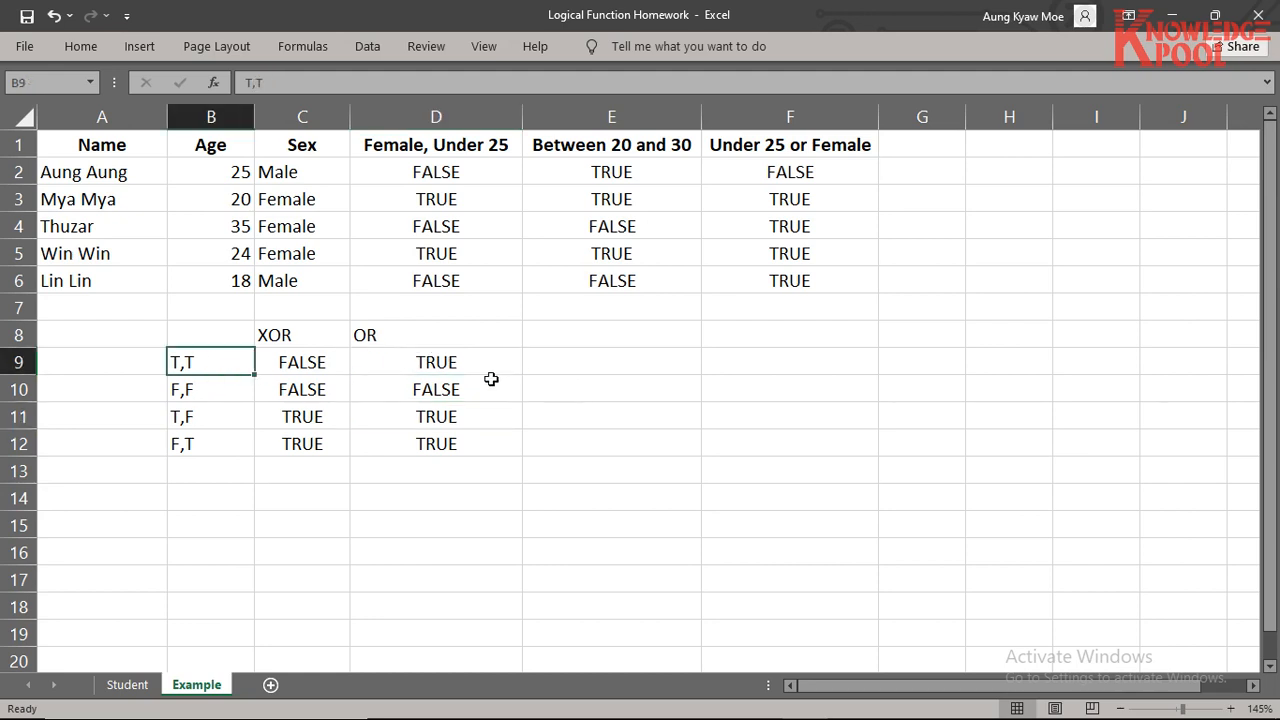
pyautogui.click(463, 363)
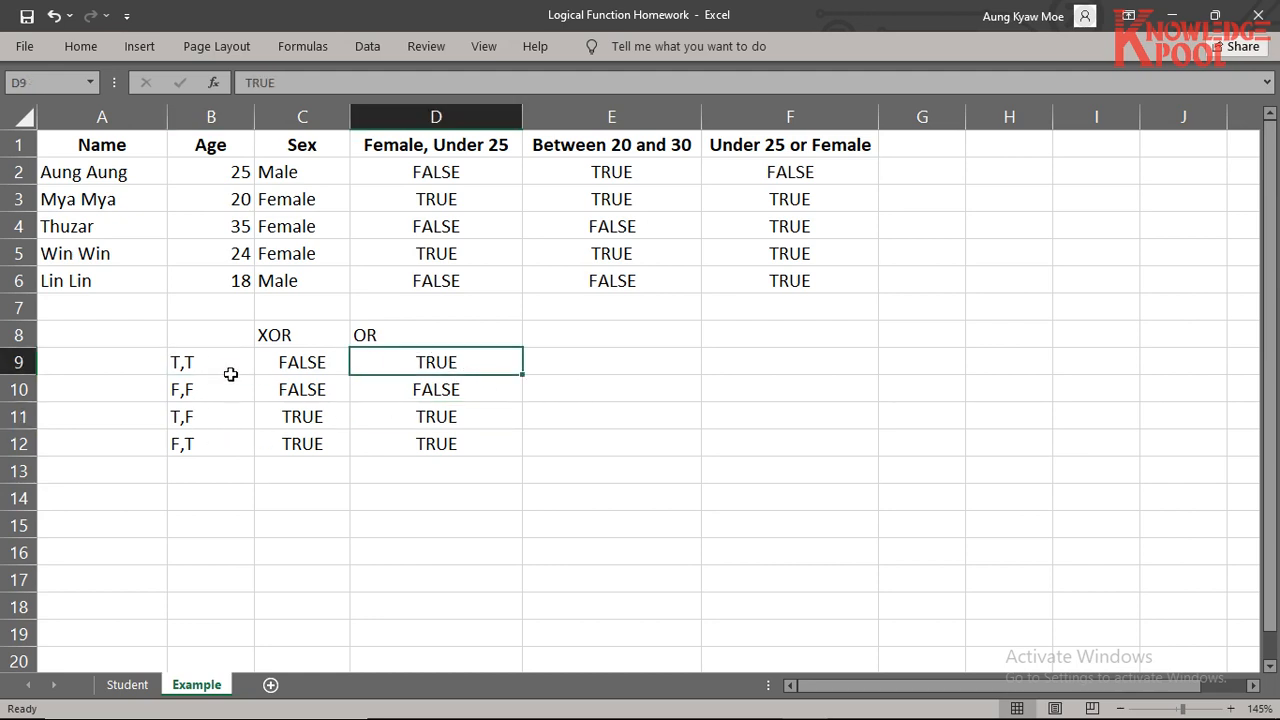
pyautogui.click(282, 337)
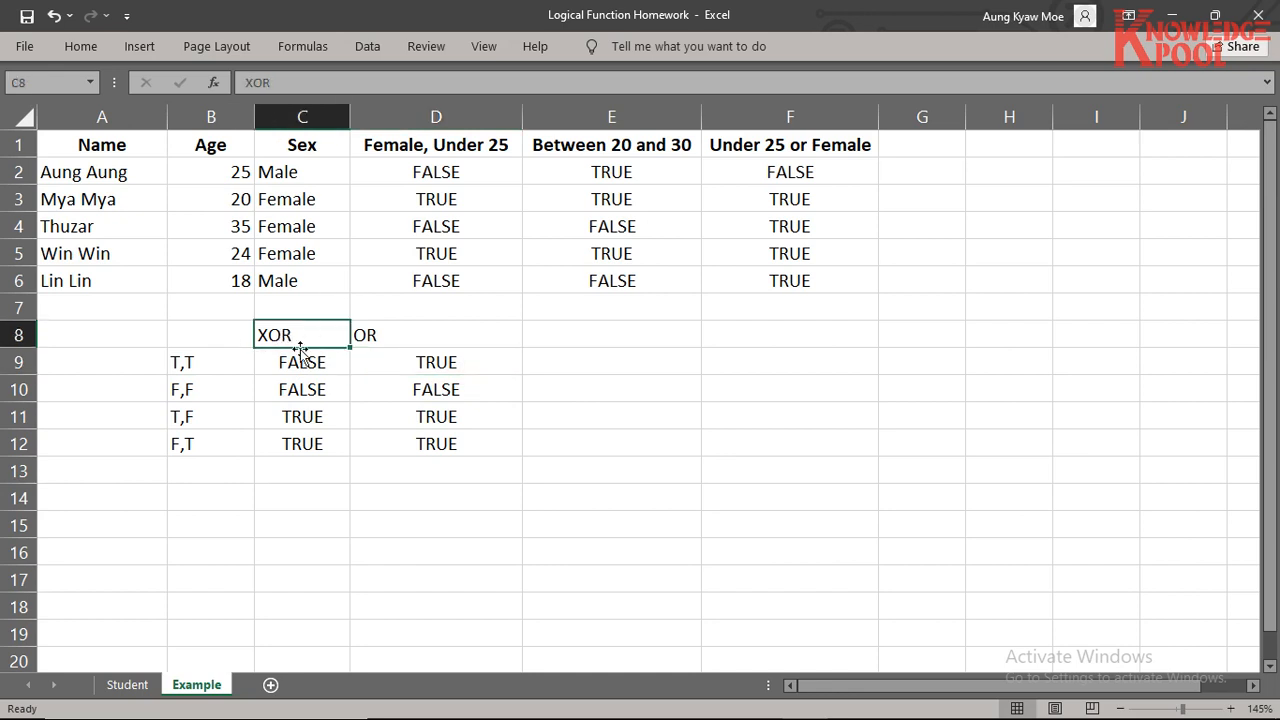
pyautogui.click(200, 430)
pyautogui.click(199, 440)
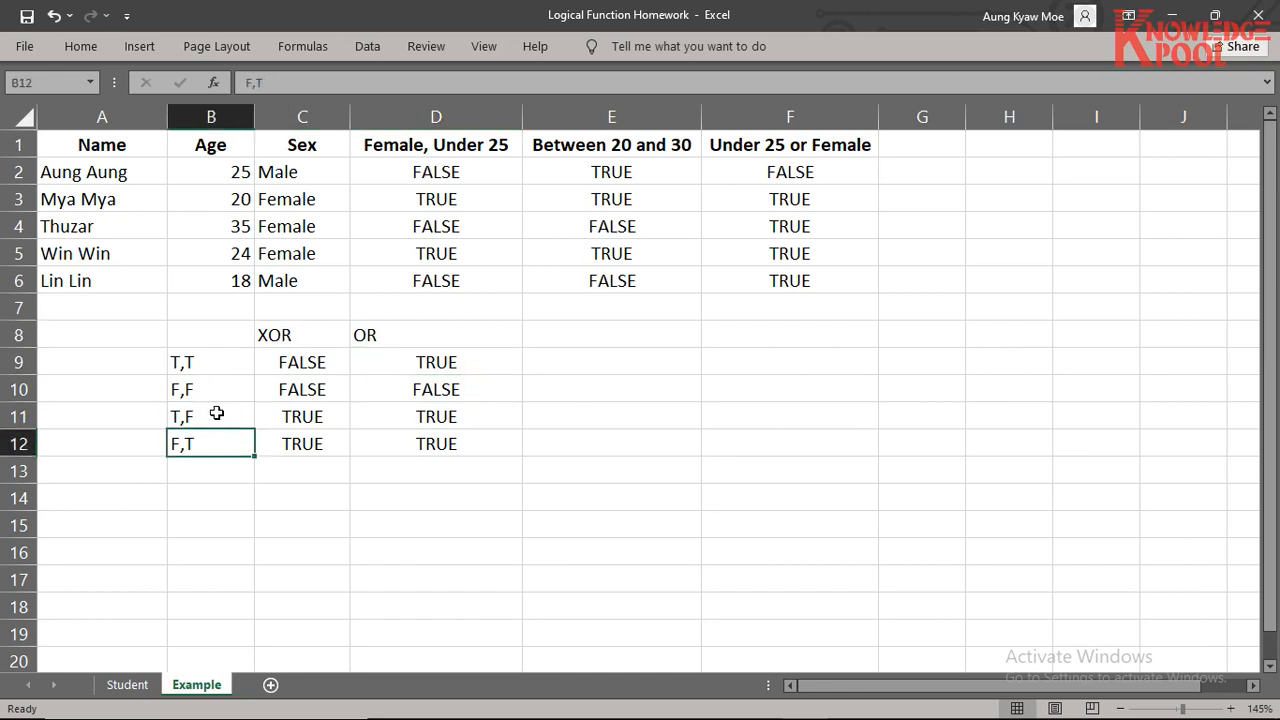
pyautogui.click(215, 413)
pyautogui.click(209, 443)
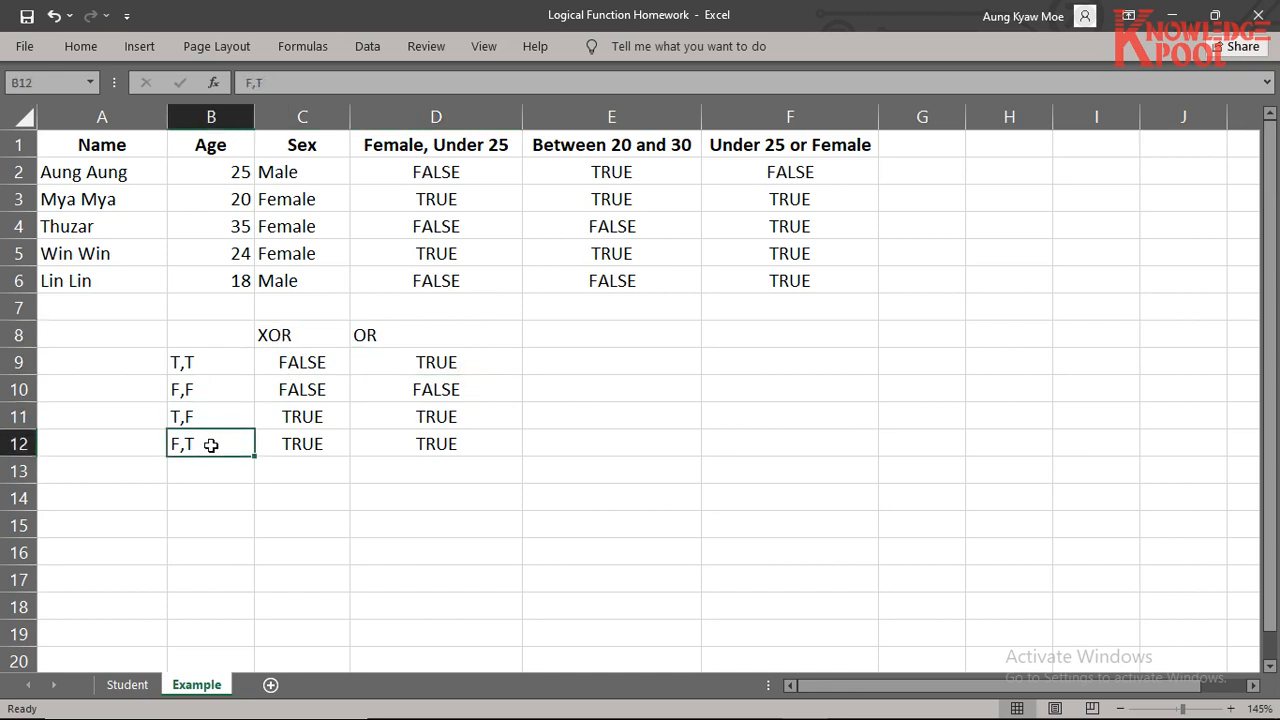
# Step: Review the truth table's XOR results for the mixed and T,T pairs, consult the XOR entry in the Notepad note, and compare both column labels
pyautogui.moveTo(305, 408); pyautogui.dragTo(305, 440)
pyautogui.click(310, 362)
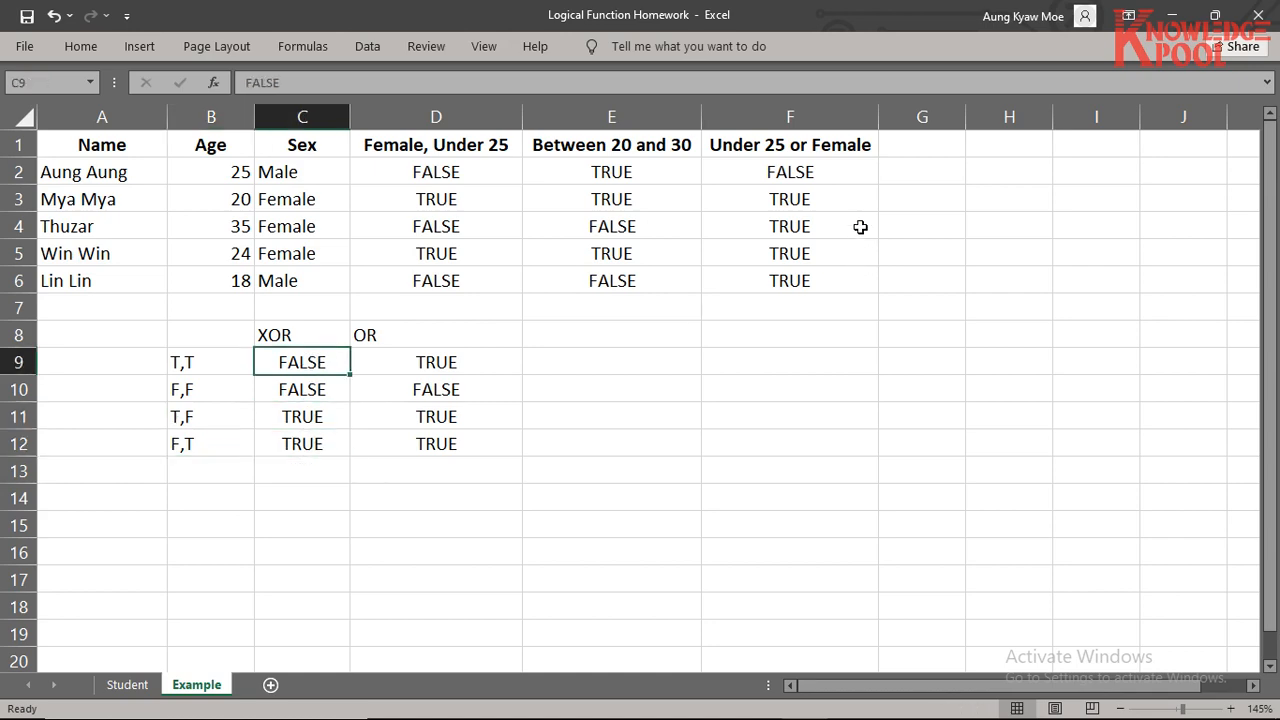
pyautogui.hotkey('alt', 'Tab')
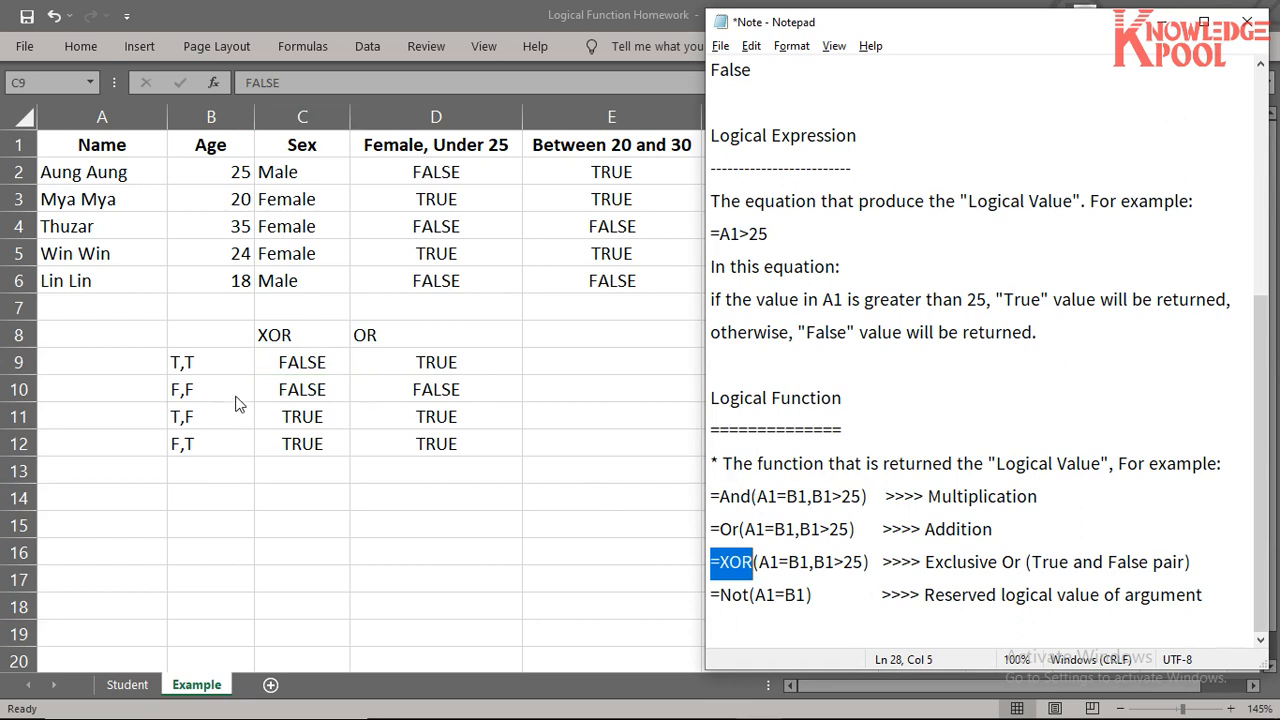
pyautogui.hotkey('alt', 'Tab')
pyautogui.moveTo(277, 334); pyautogui.dragTo(434, 331)
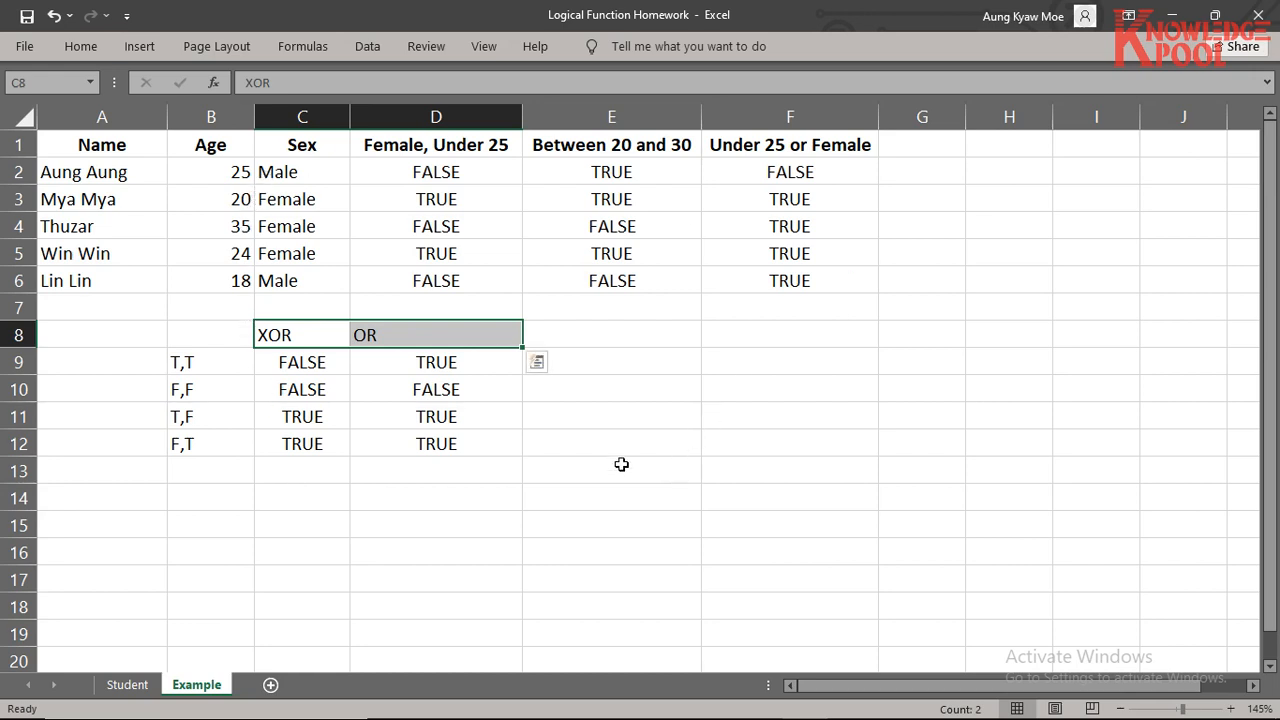
# Step: Add the header "Under 25 or Female" in G1 and fit column G's width to it
pyautogui.click(917, 145)
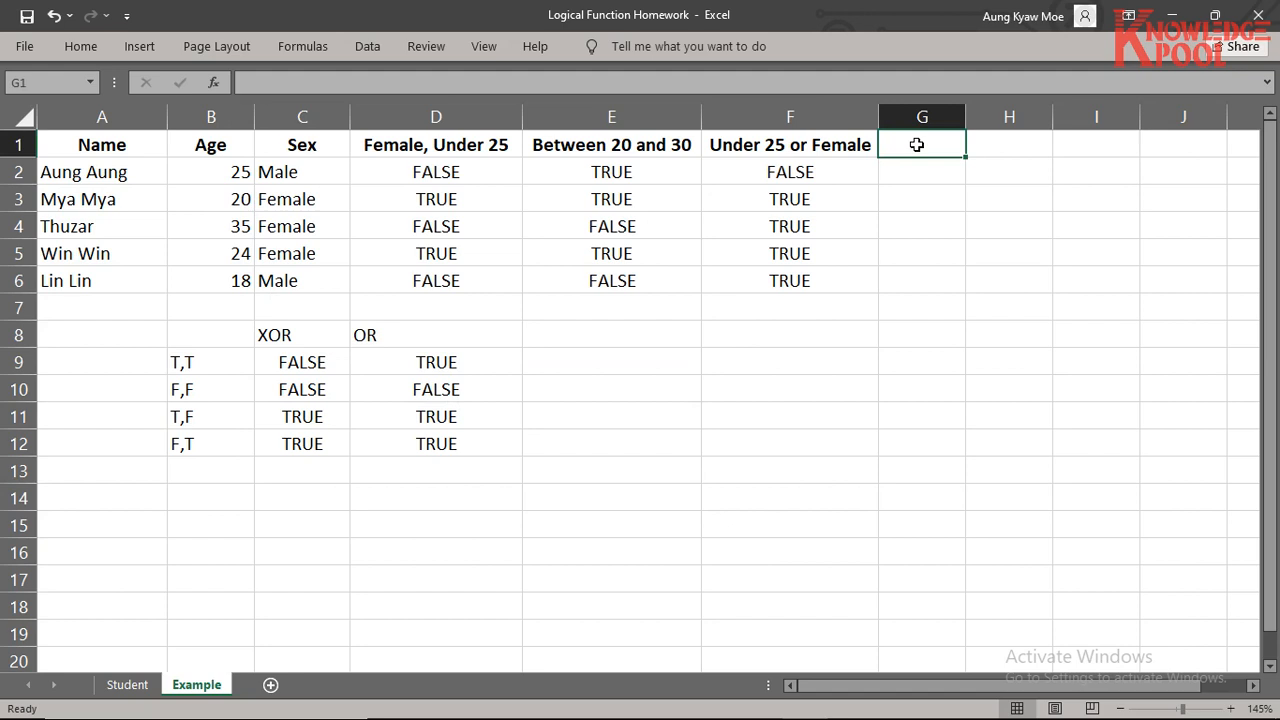
pyautogui.write('Under')
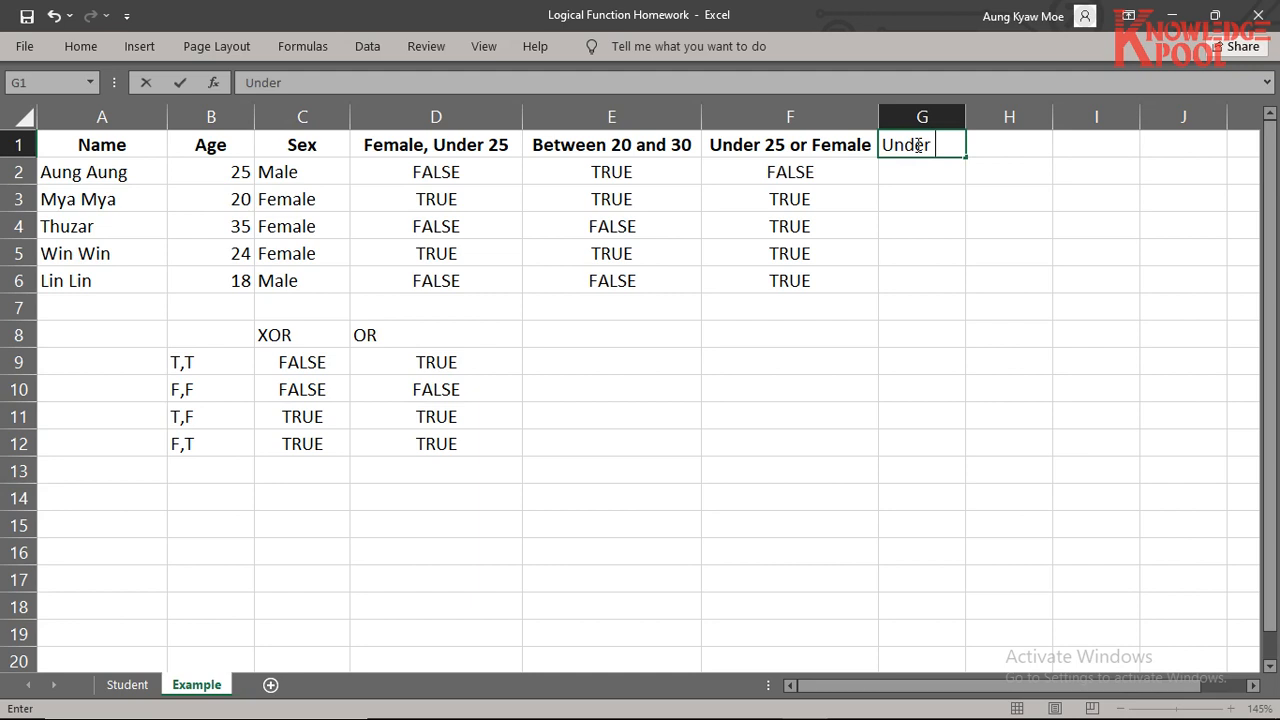
pyautogui.write(' 25 or Female')
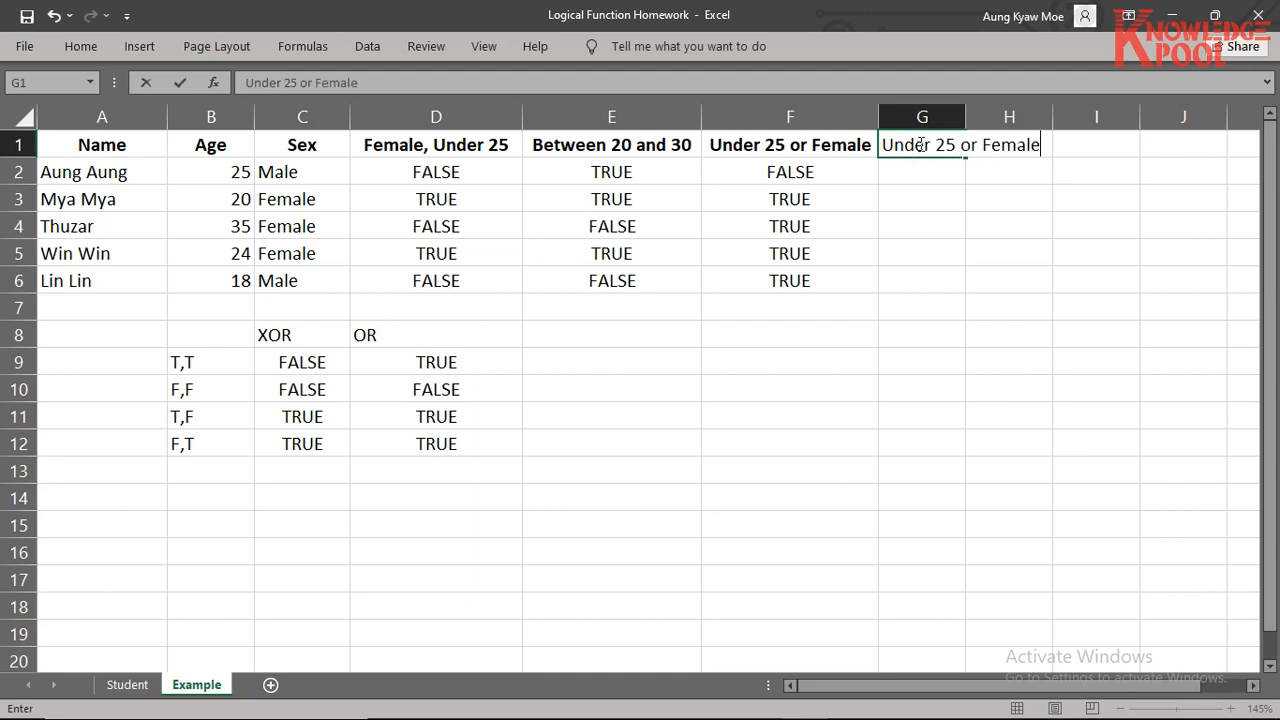
pyautogui.press('Return')
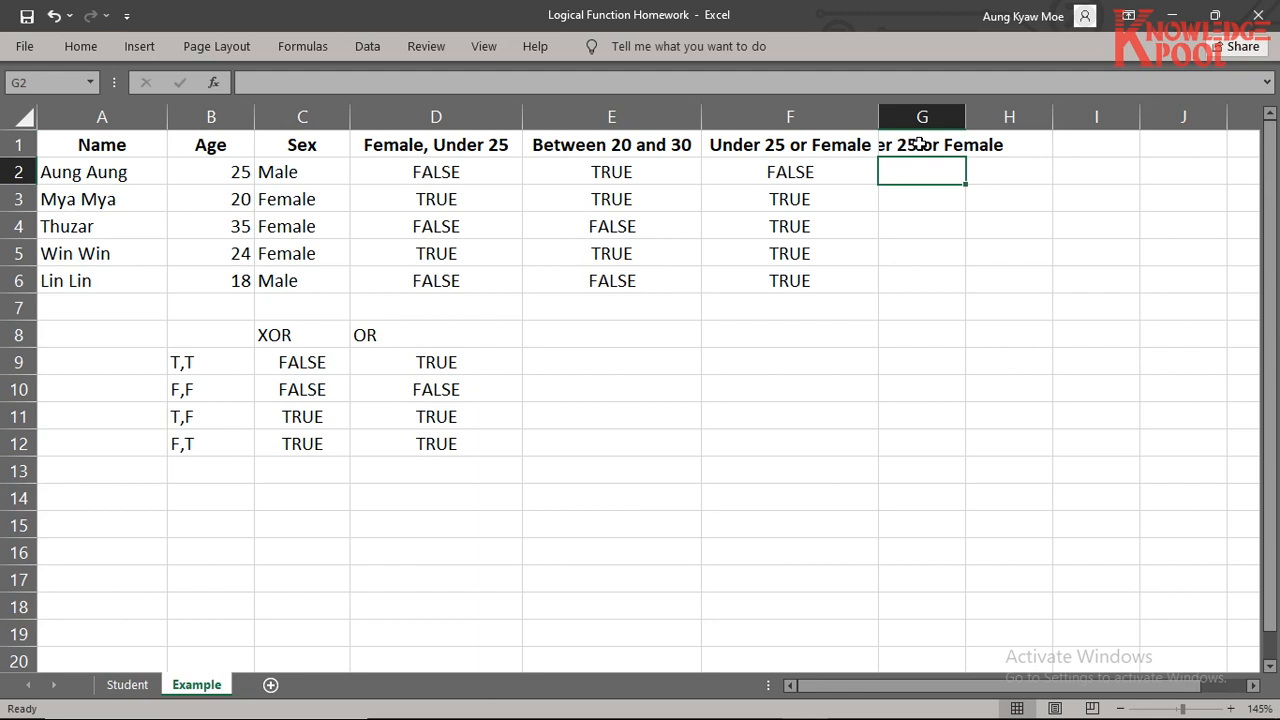
pyautogui.doubleClick(966, 117)
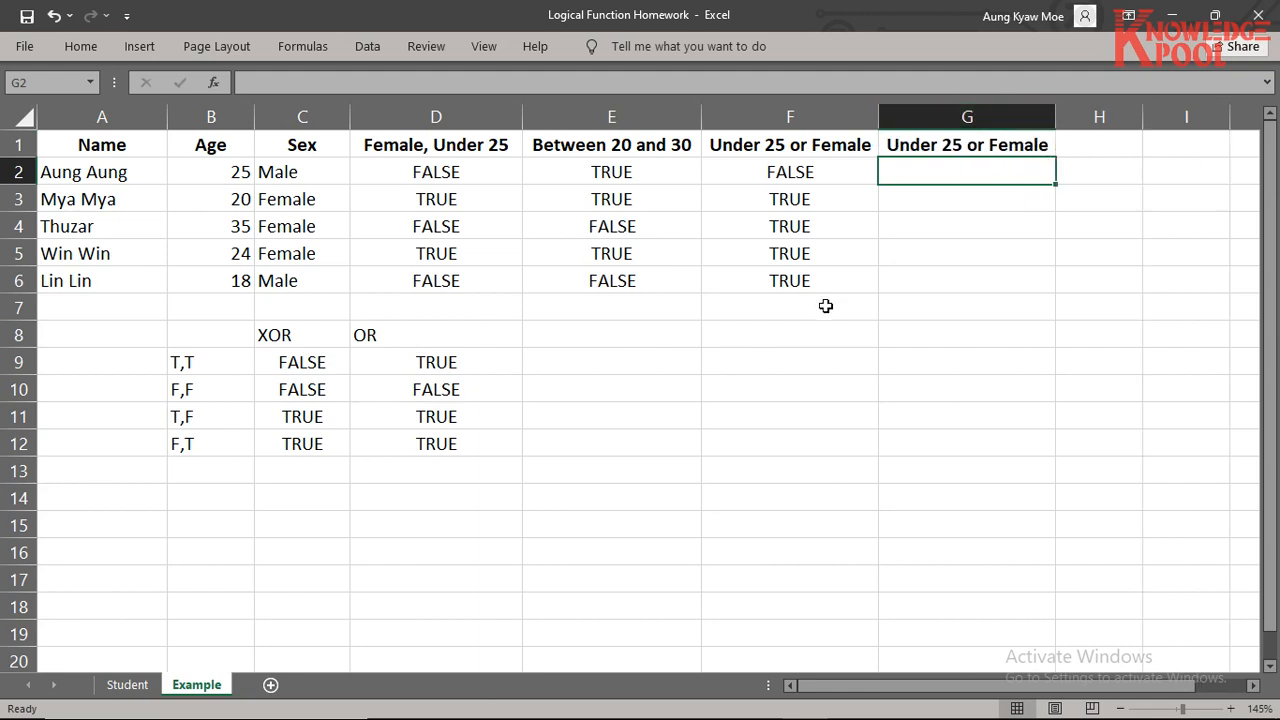
# Step: Add "(Not both)" as a second line within the G1 header cell
pyautogui.click(955, 147)
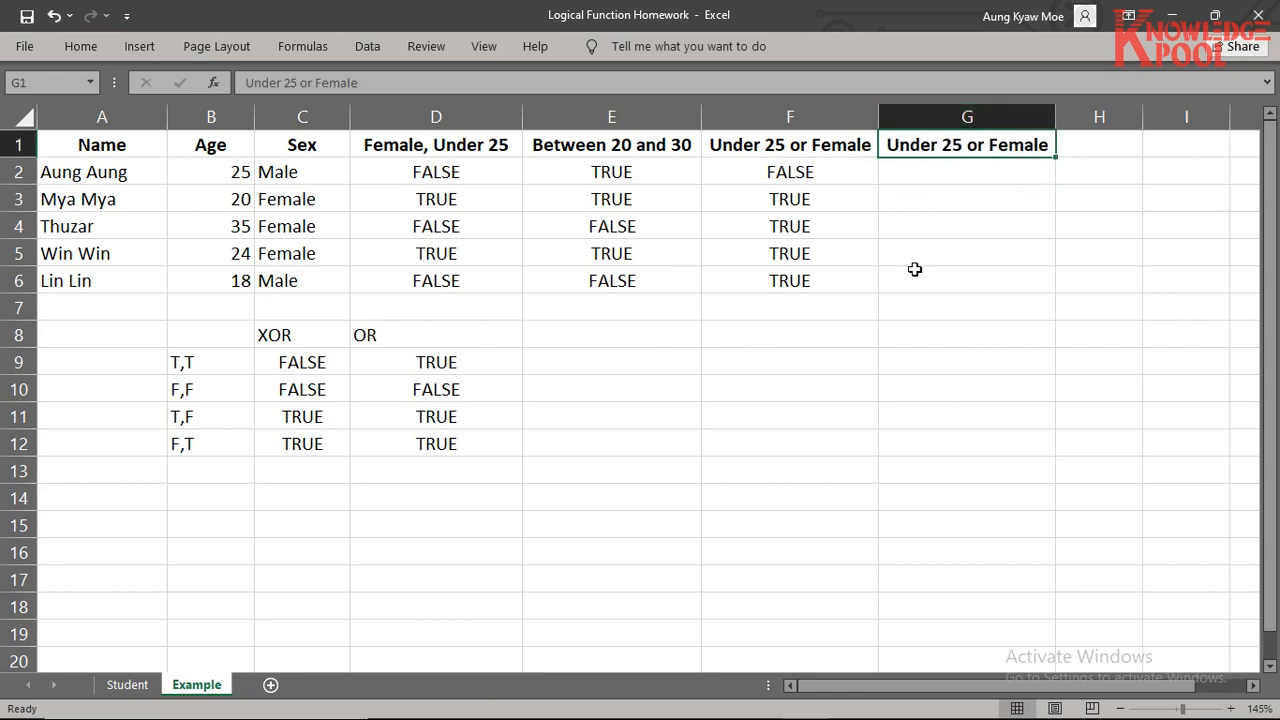
pyautogui.doubleClick(1050, 147)
pyautogui.hotkey('alt', 'Return')
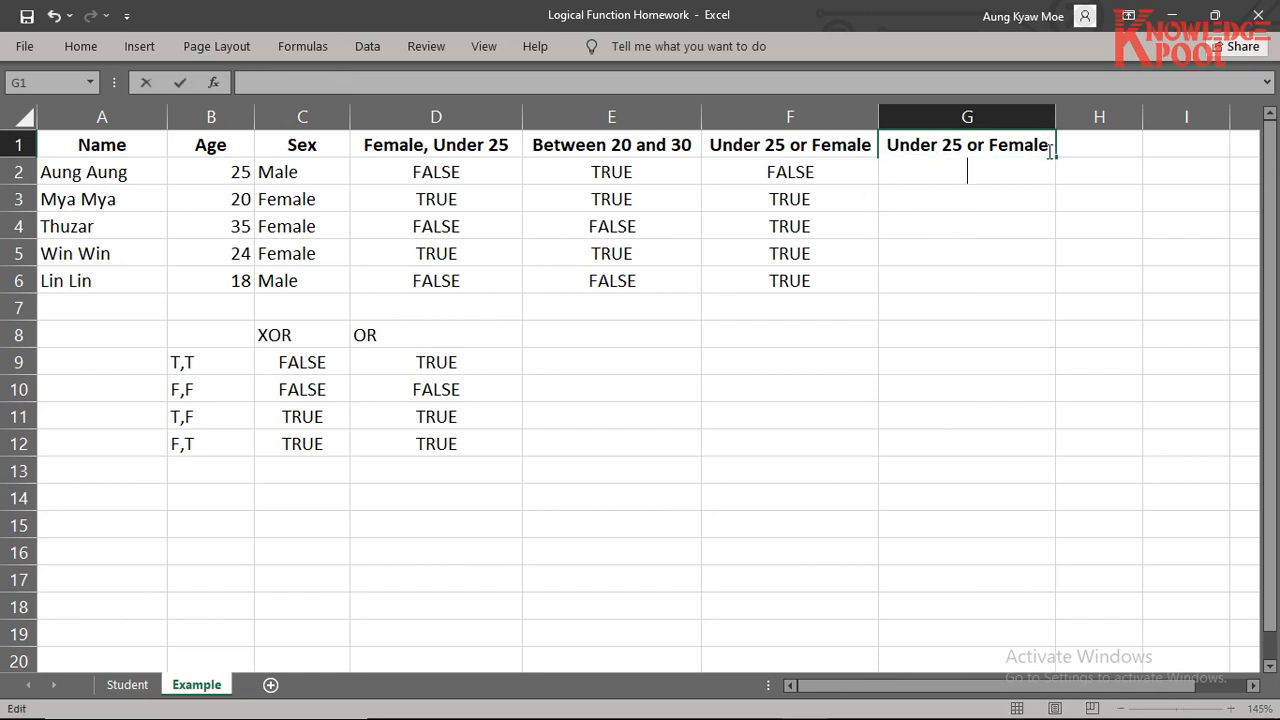
pyautogui.write('(Not both)')
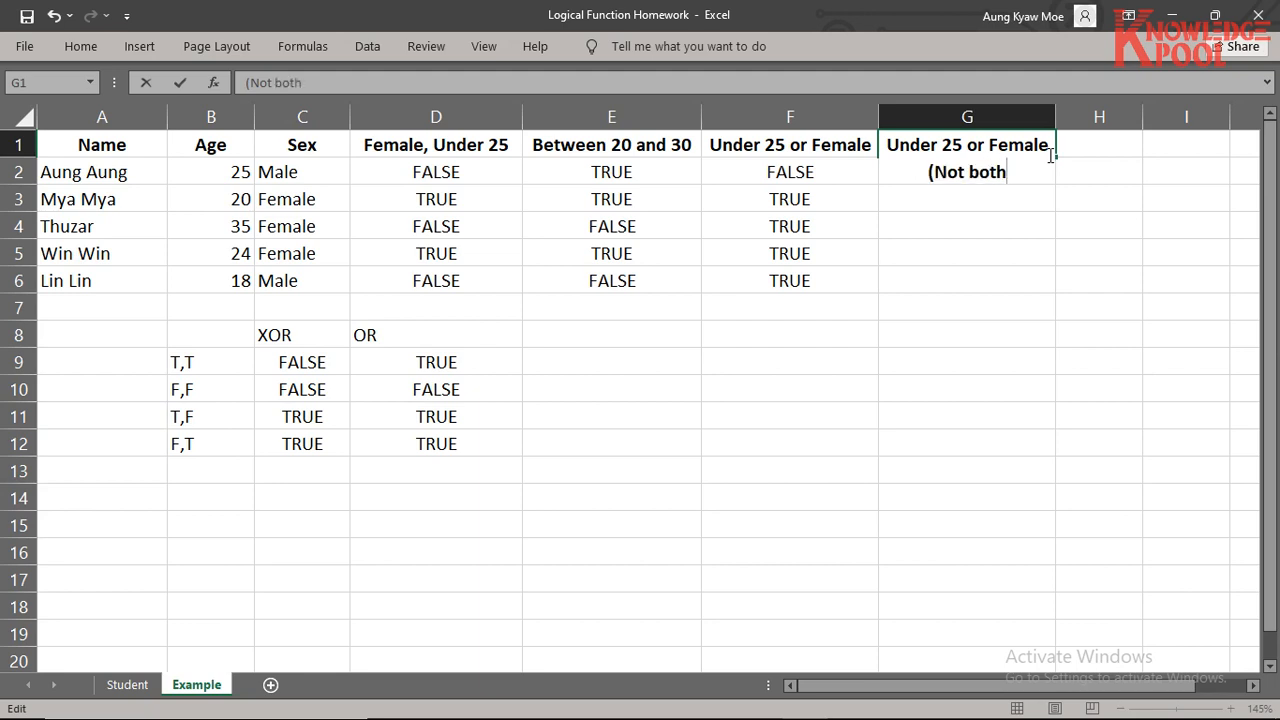
pyautogui.press('Return')
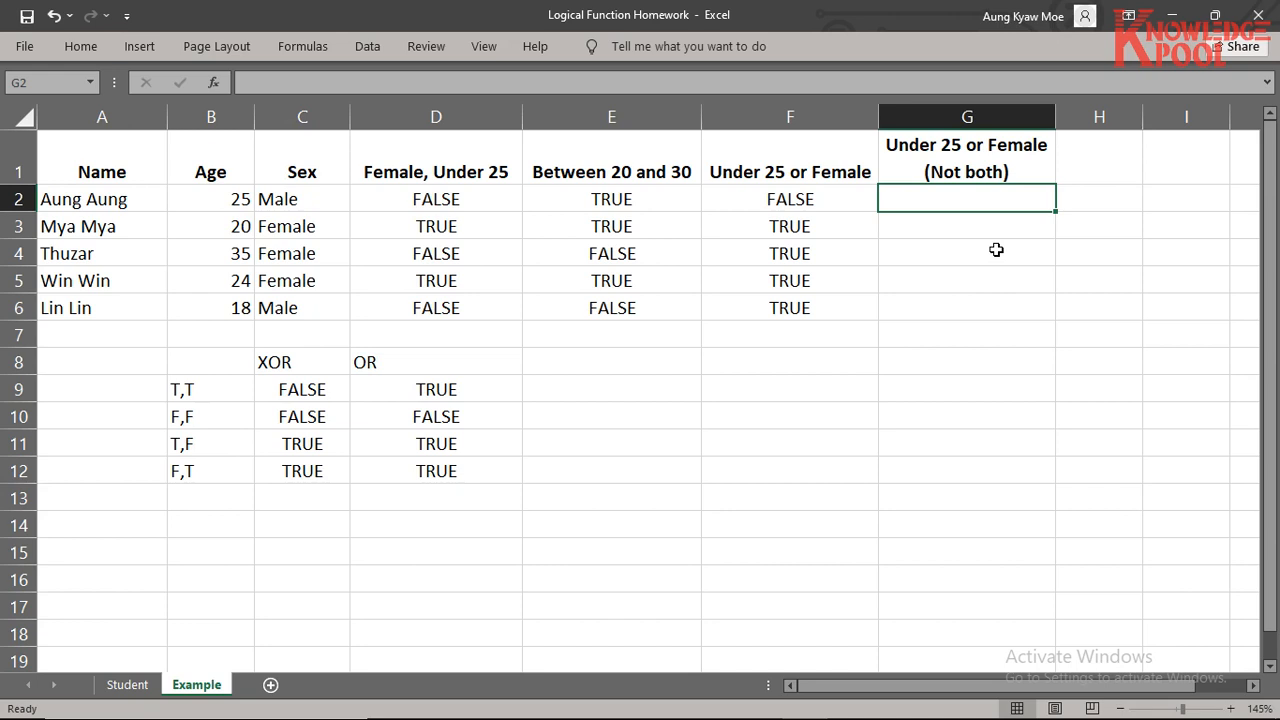
# Step: Enter the formula =XOR(B2<25,C2="Female") in G2
pyautogui.write('=or')
pyautogui.press('BackSpace')
pyautogui.press('BackSpace')
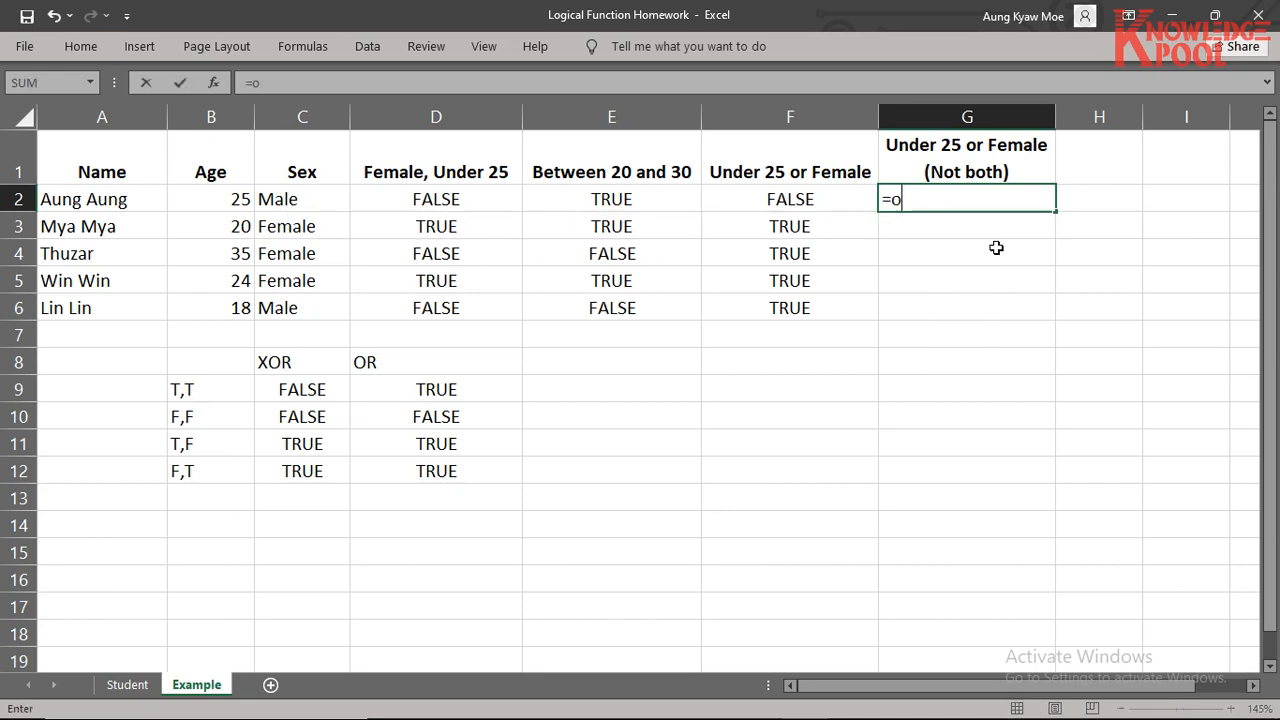
pyautogui.write('xor(')
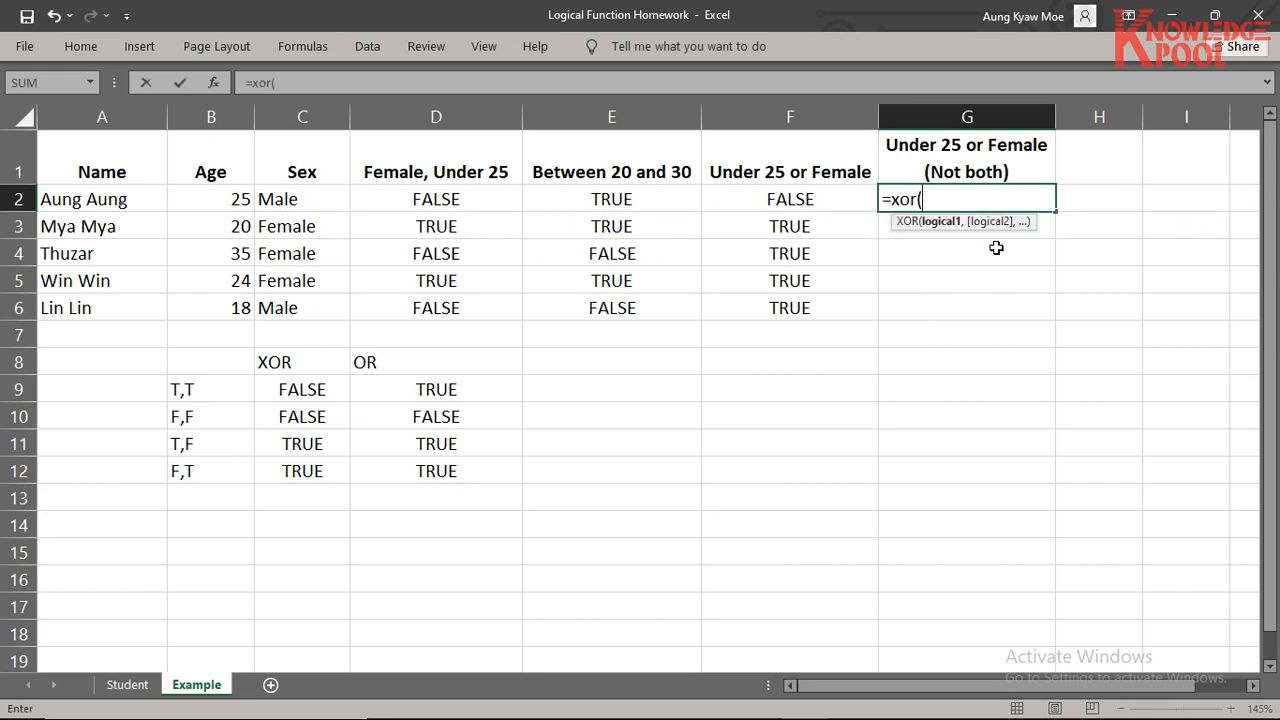
pyautogui.write('B2<25')
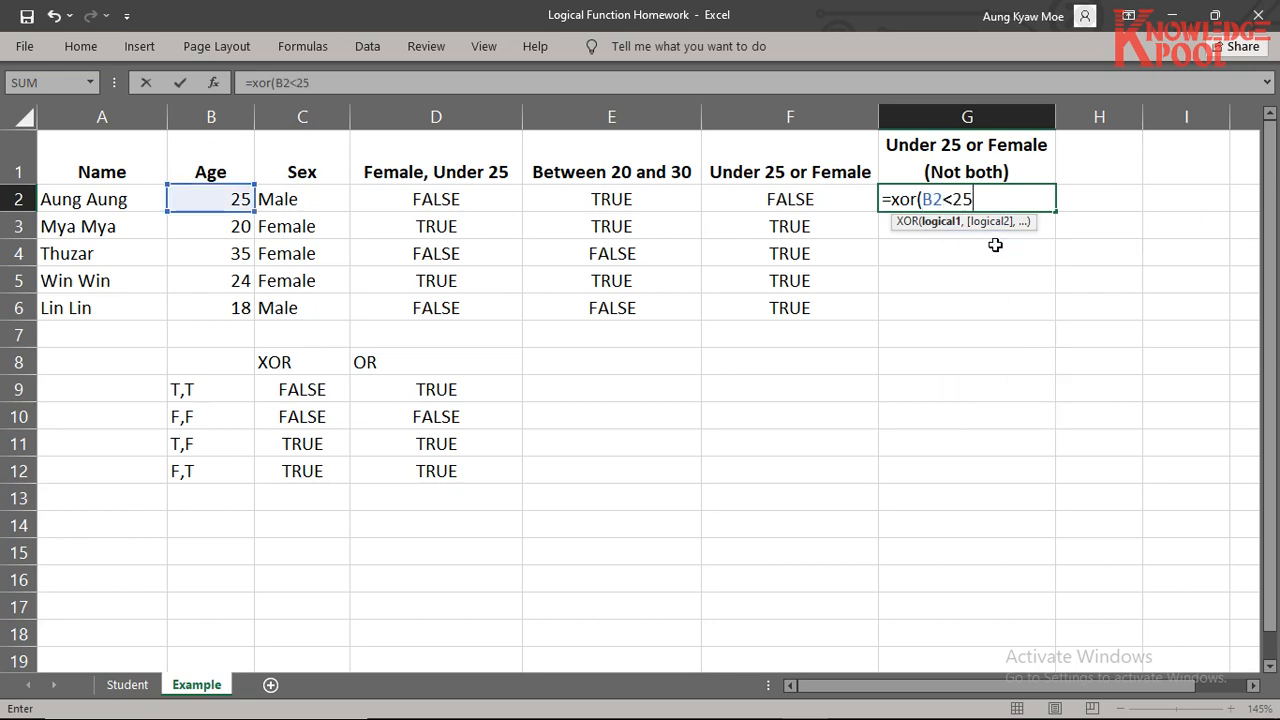
pyautogui.write(',')
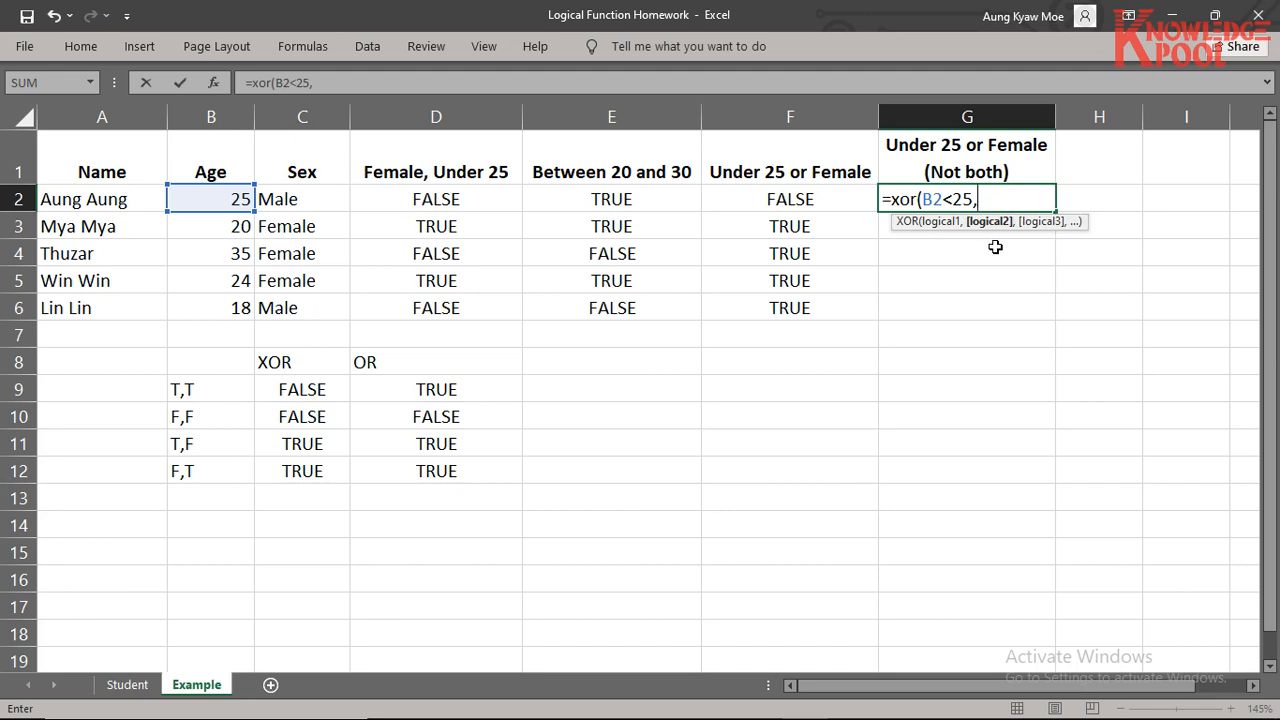
pyautogui.write('C2')
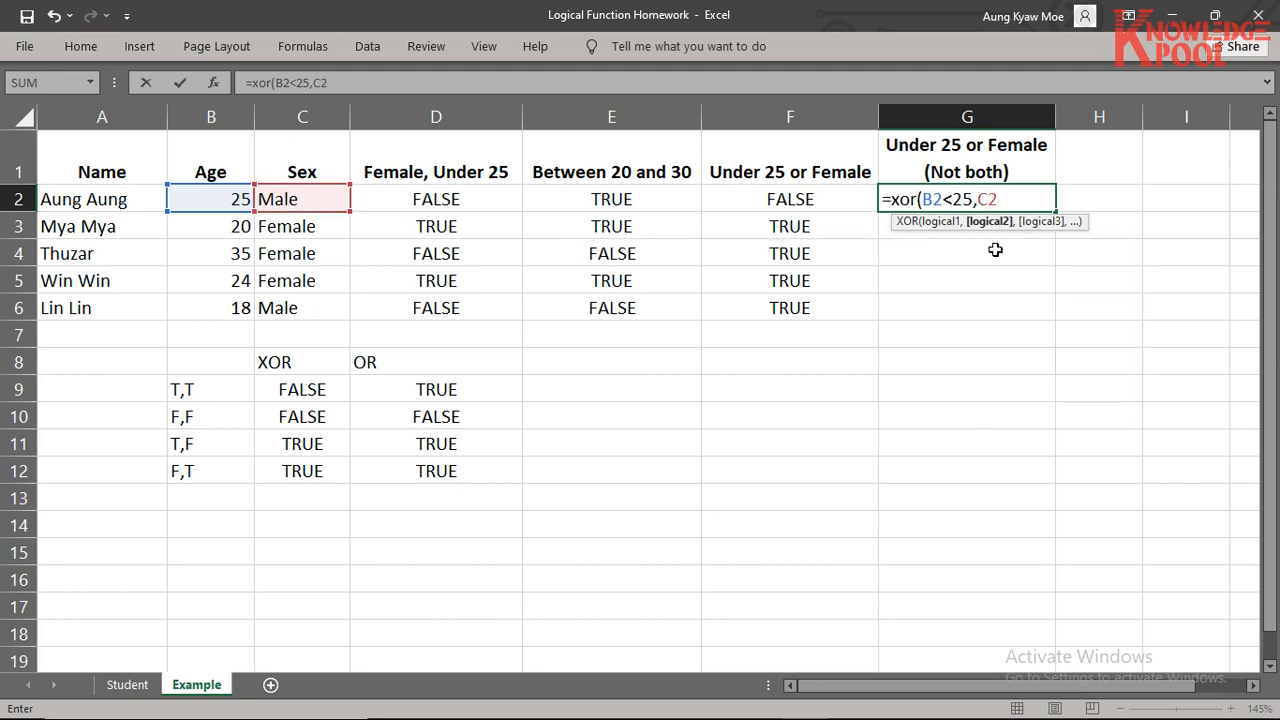
pyautogui.write('="Female')
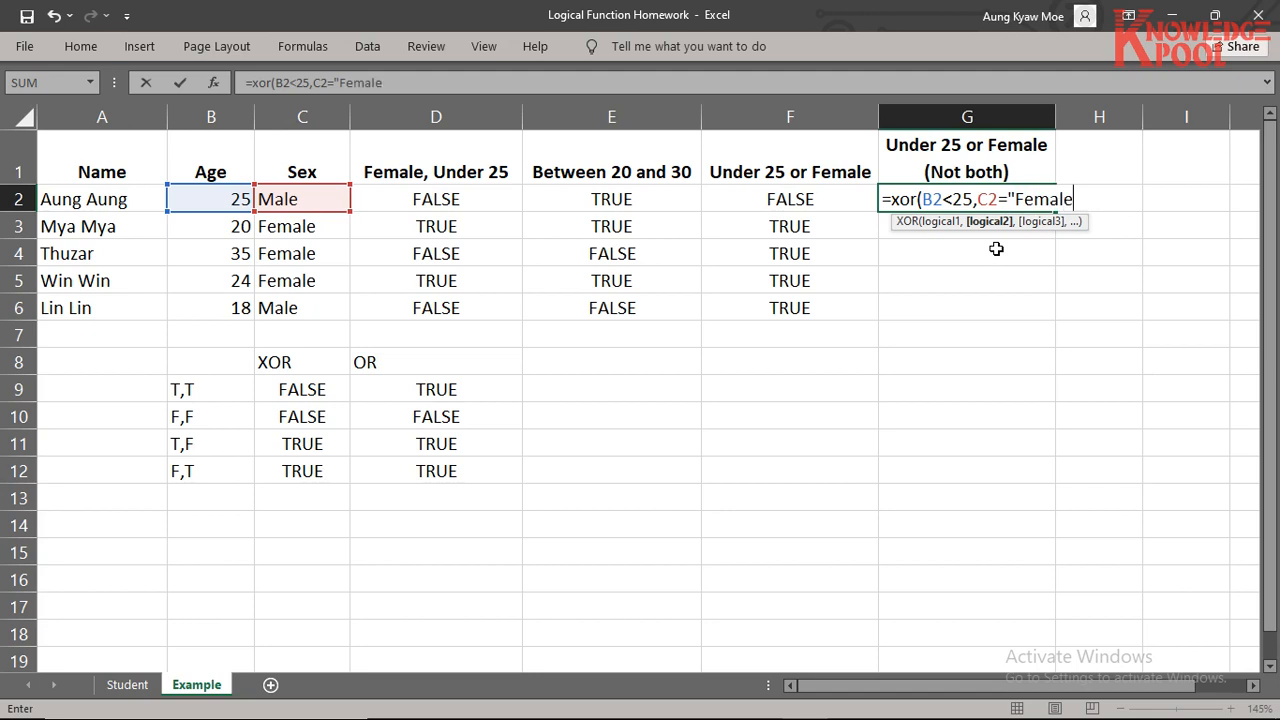
pyautogui.write('")')
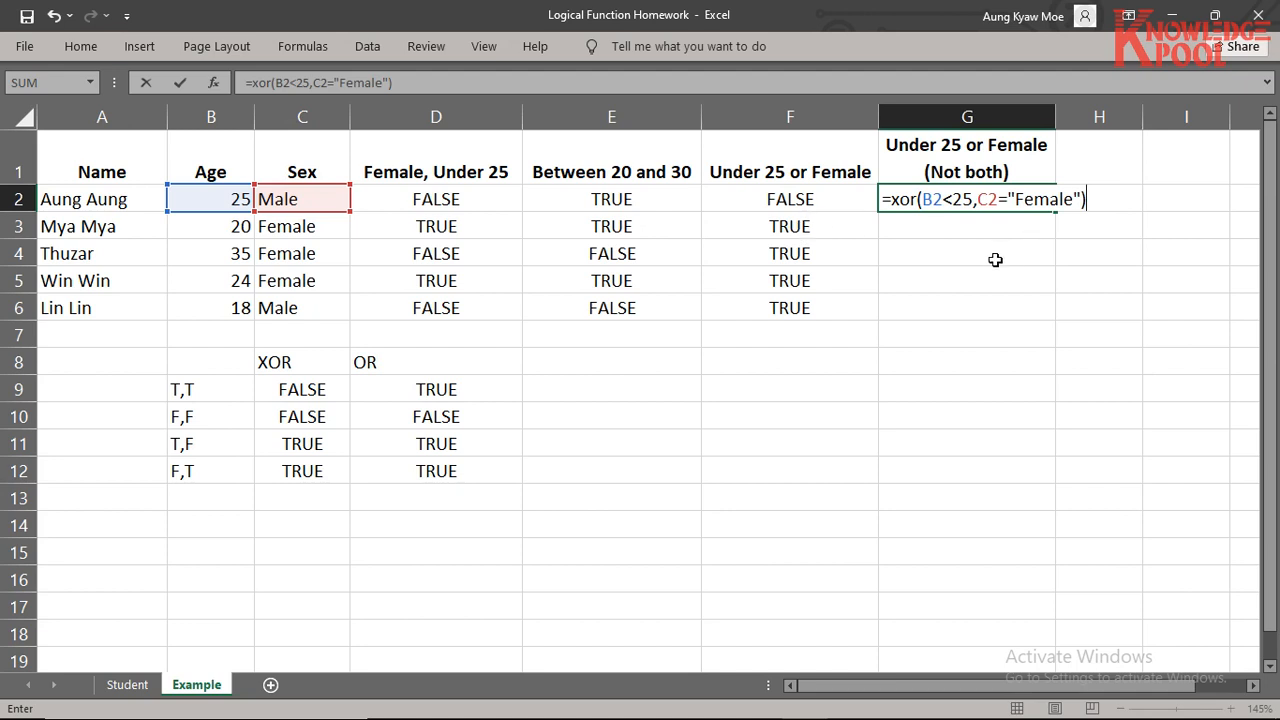
pyautogui.press('Return')
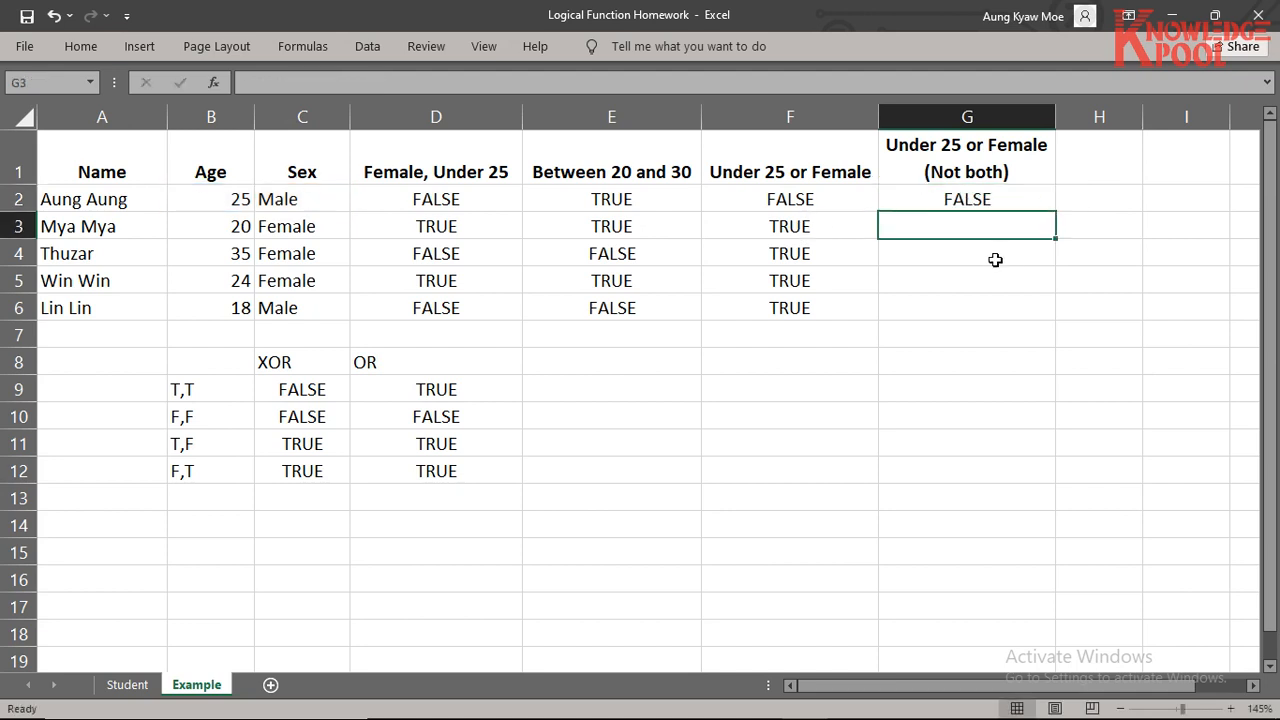
# Step: Copy the XOR formula from G2 down through G3 to G6
pyautogui.hotkey('ctrl', 'd')
pyautogui.press('Return')
pyautogui.hotkey('ctrl', 'd')
pyautogui.press('Return')
pyautogui.hotkey('ctrl', 'd')
pyautogui.press('Return')
pyautogui.hotkey('ctrl', 'd')
pyautogui.press('Return')
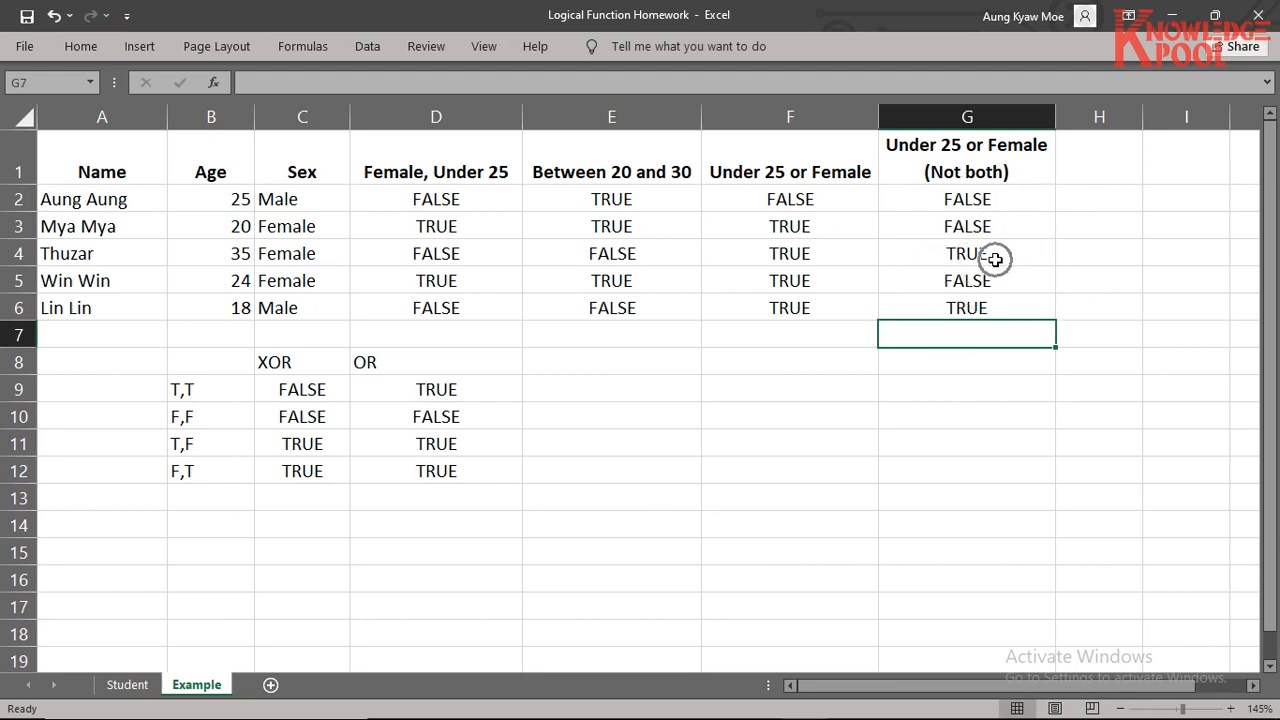
# Step: Check the XOR results in column G against each person's age and sex, especially rows 4, 5 and 6
pyautogui.click(252, 283)
pyautogui.click(276, 286)
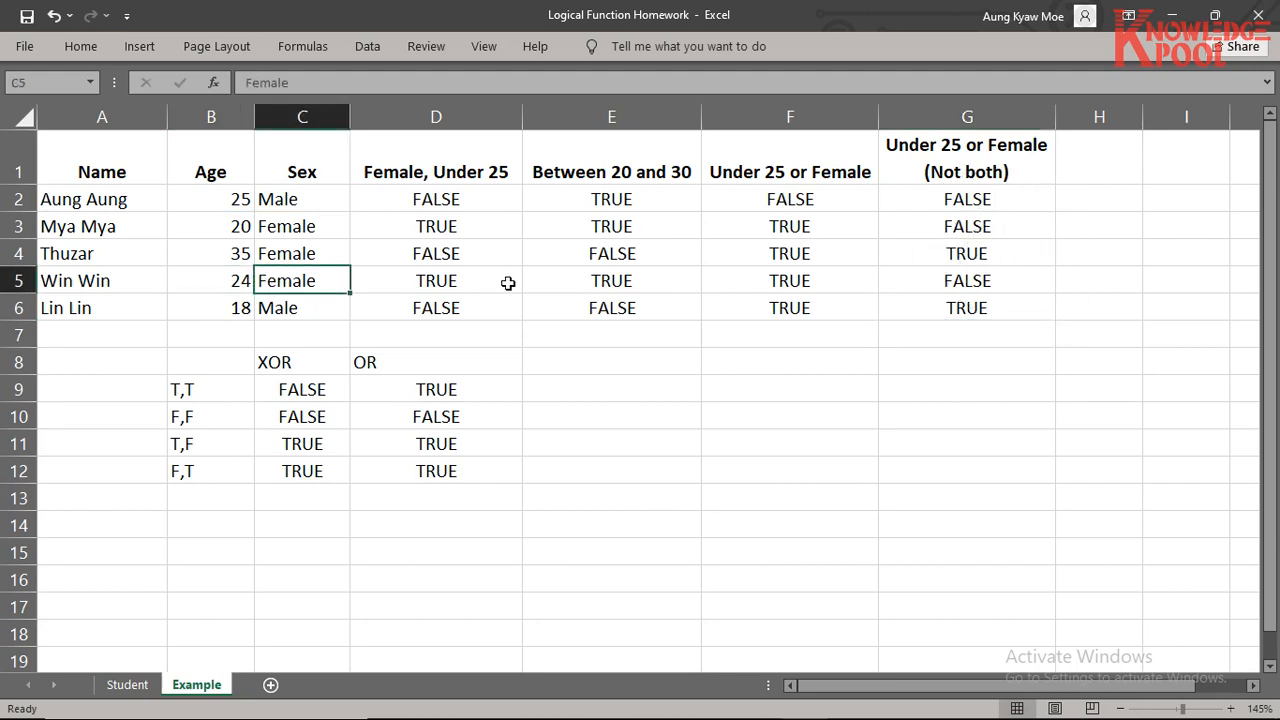
pyautogui.click(936, 282)
pyautogui.moveTo(968, 208); pyautogui.dragTo(969, 226)
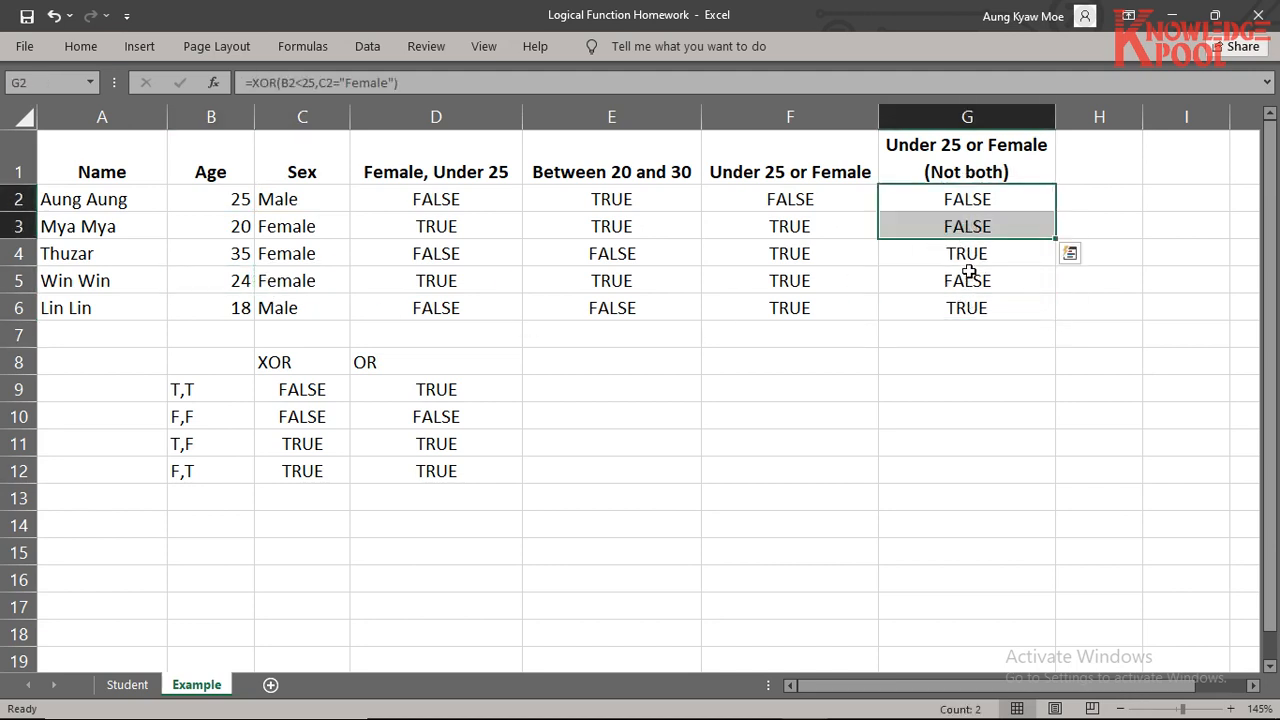
pyautogui.click(969, 254)
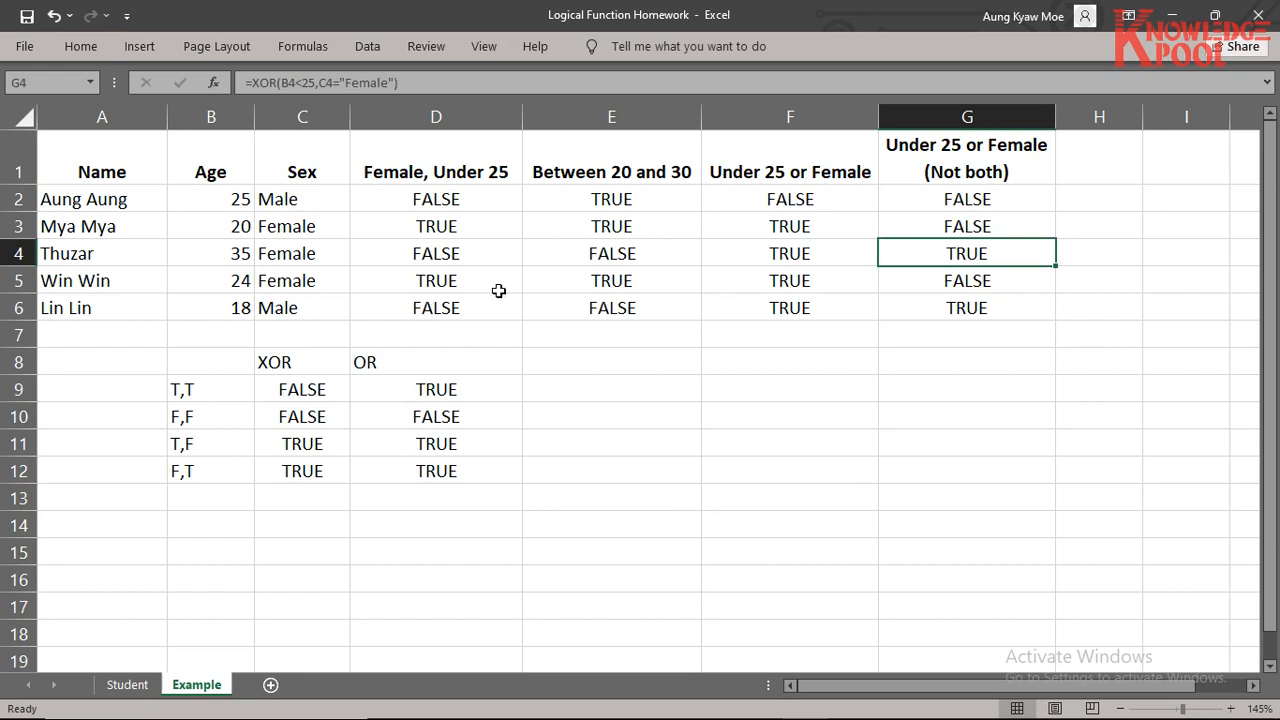
pyautogui.click(241, 252)
pyautogui.click(290, 252)
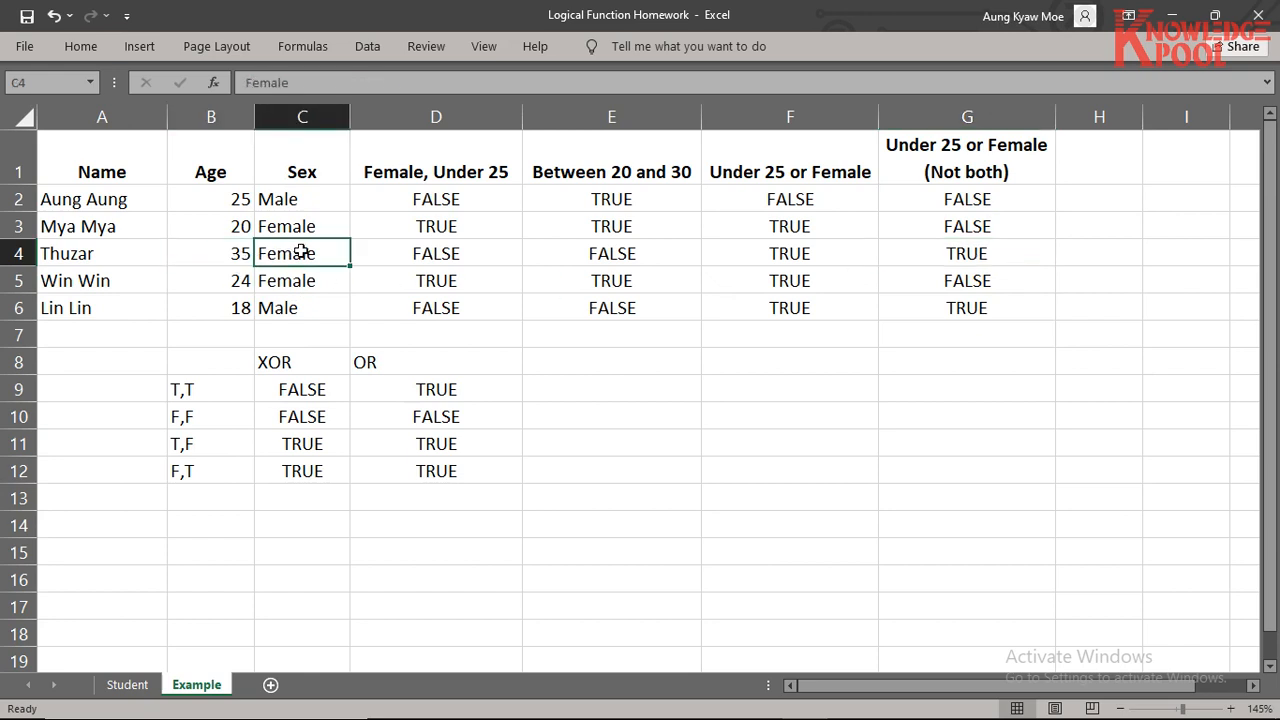
pyautogui.click(236, 312)
pyautogui.click(287, 307)
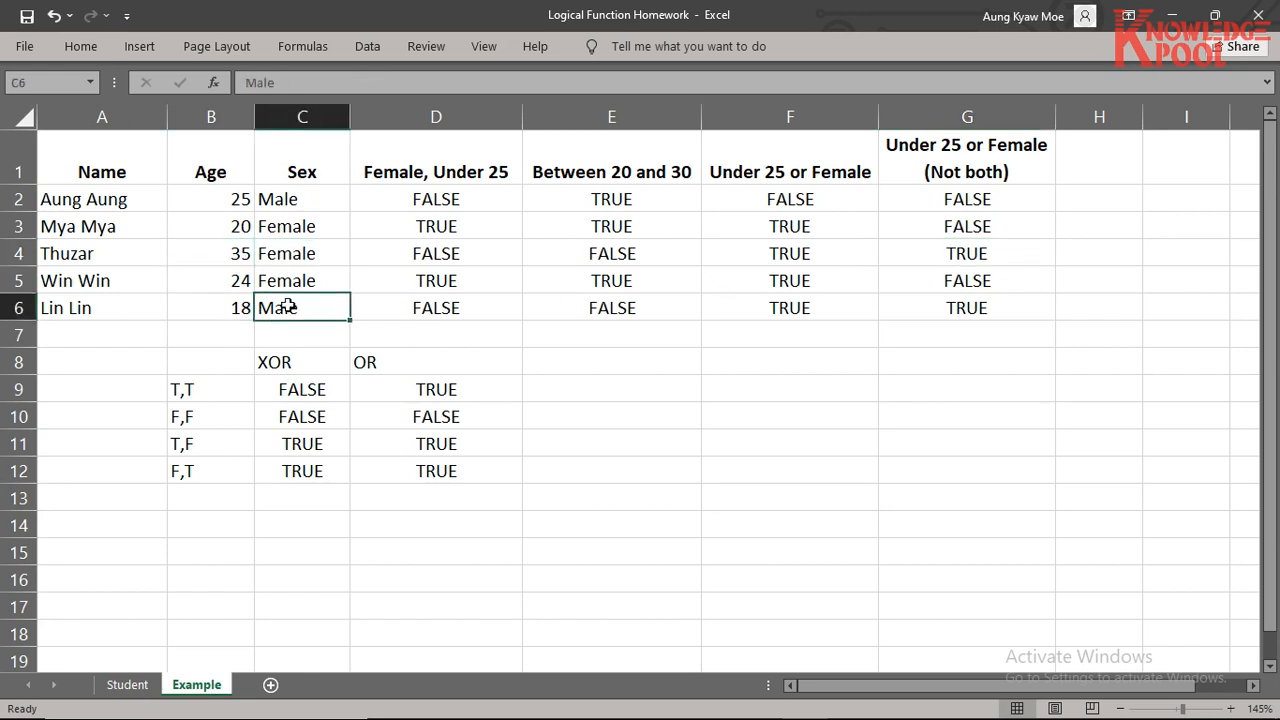
pyautogui.moveTo(287, 307); pyautogui.dragTo(240, 308)
pyautogui.moveTo(241, 253); pyautogui.dragTo(300, 253)
pyautogui.moveTo(967, 200); pyautogui.dragTo(980, 307)
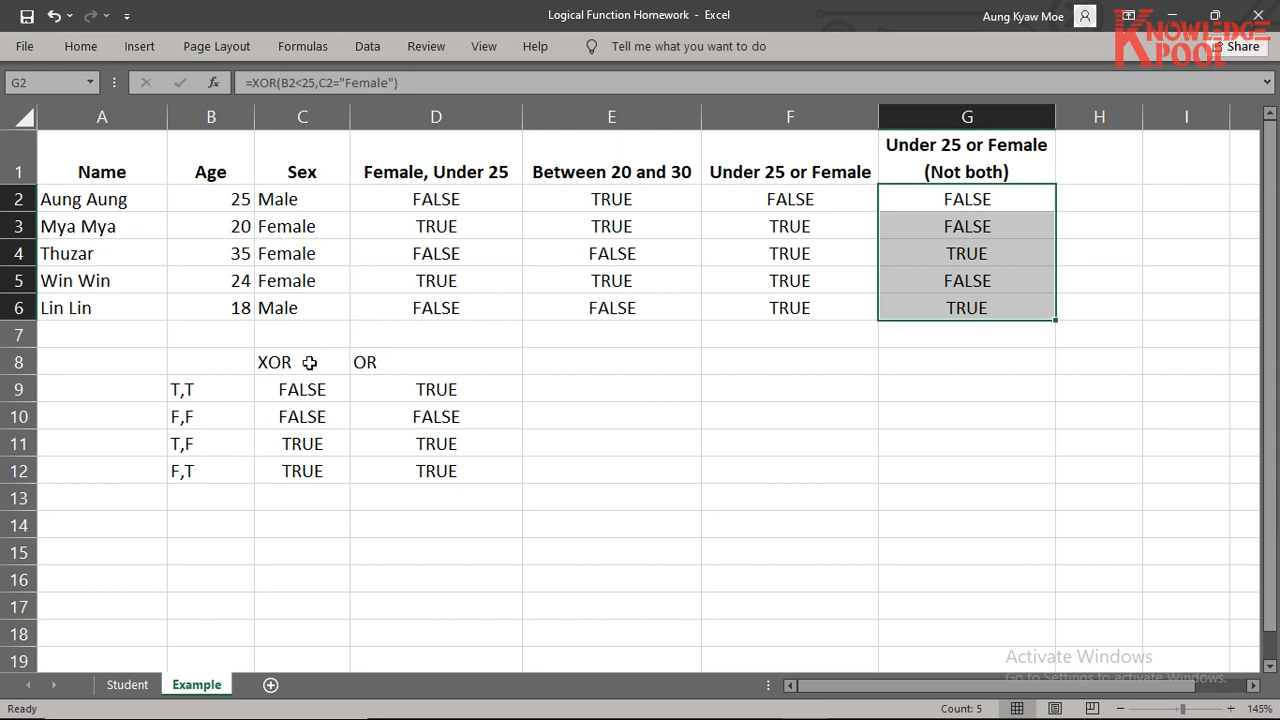
# Step: Compare the XOR and OR columns of the truth table, starting from their labels in C8 and D8
pyautogui.click(398, 363)
pyautogui.click(280, 371)
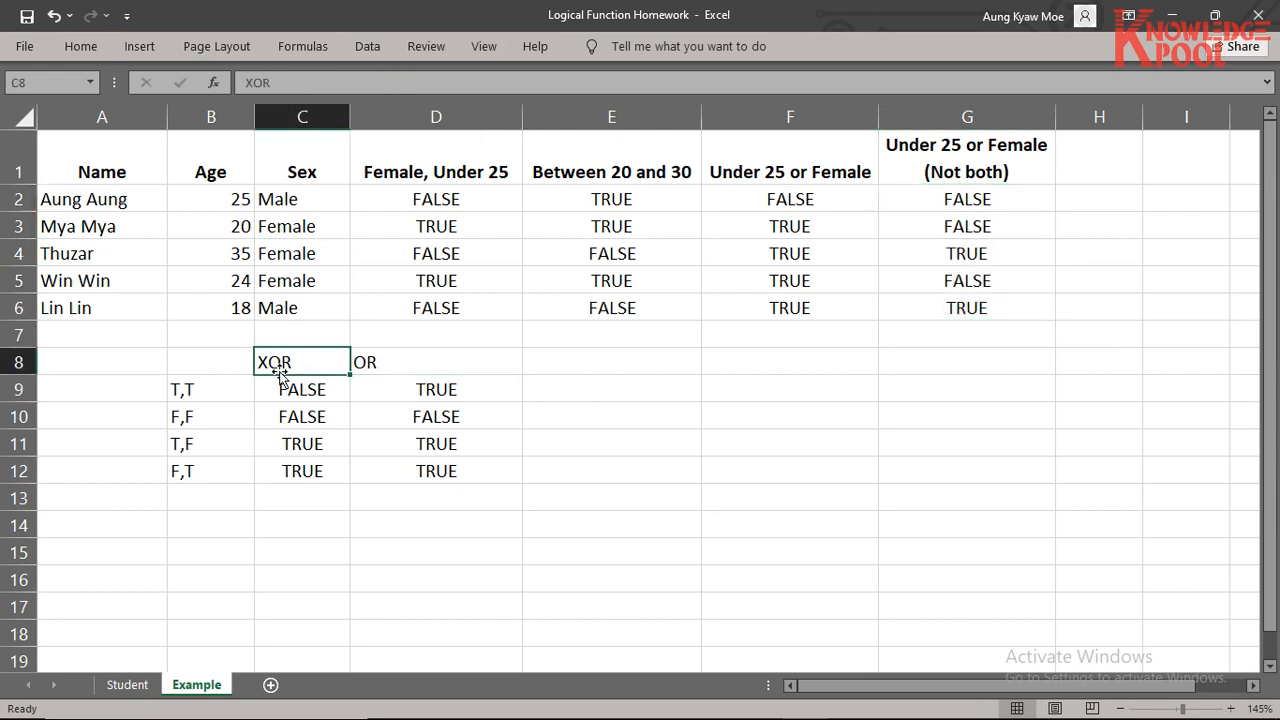
pyautogui.click(376, 377)
pyautogui.click(292, 370)
pyautogui.click(401, 363)
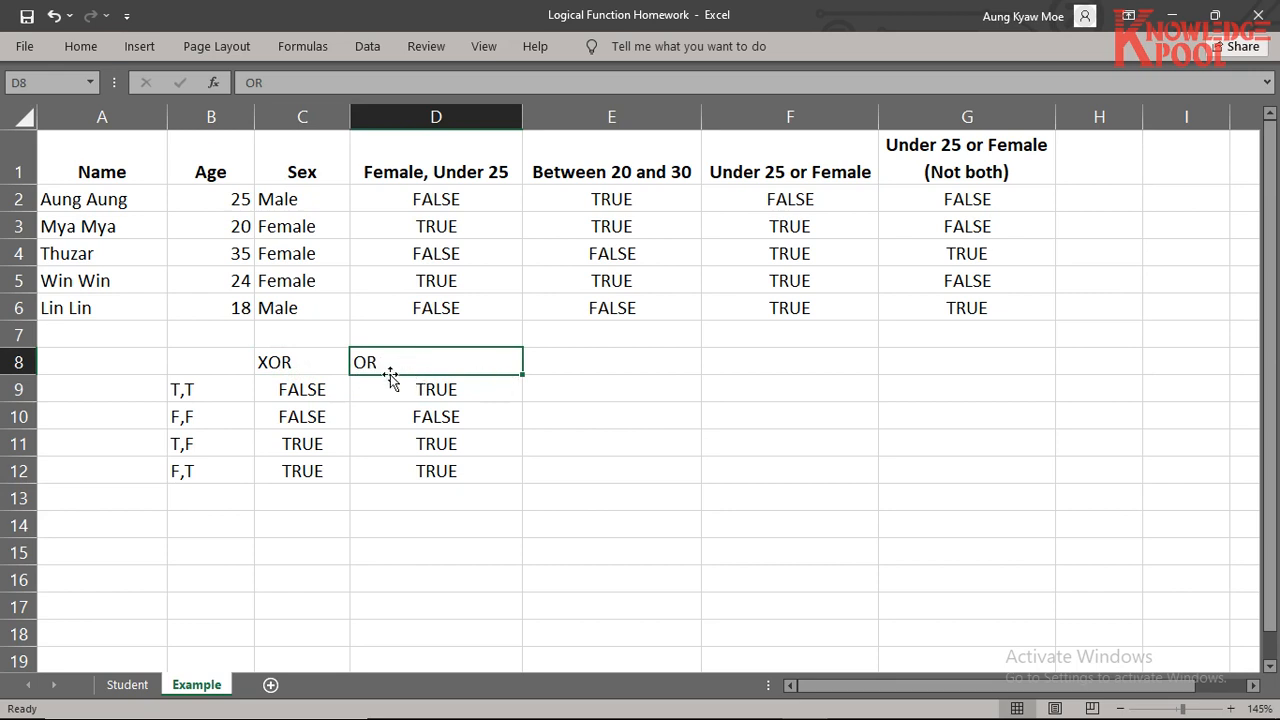
pyautogui.click(313, 363)
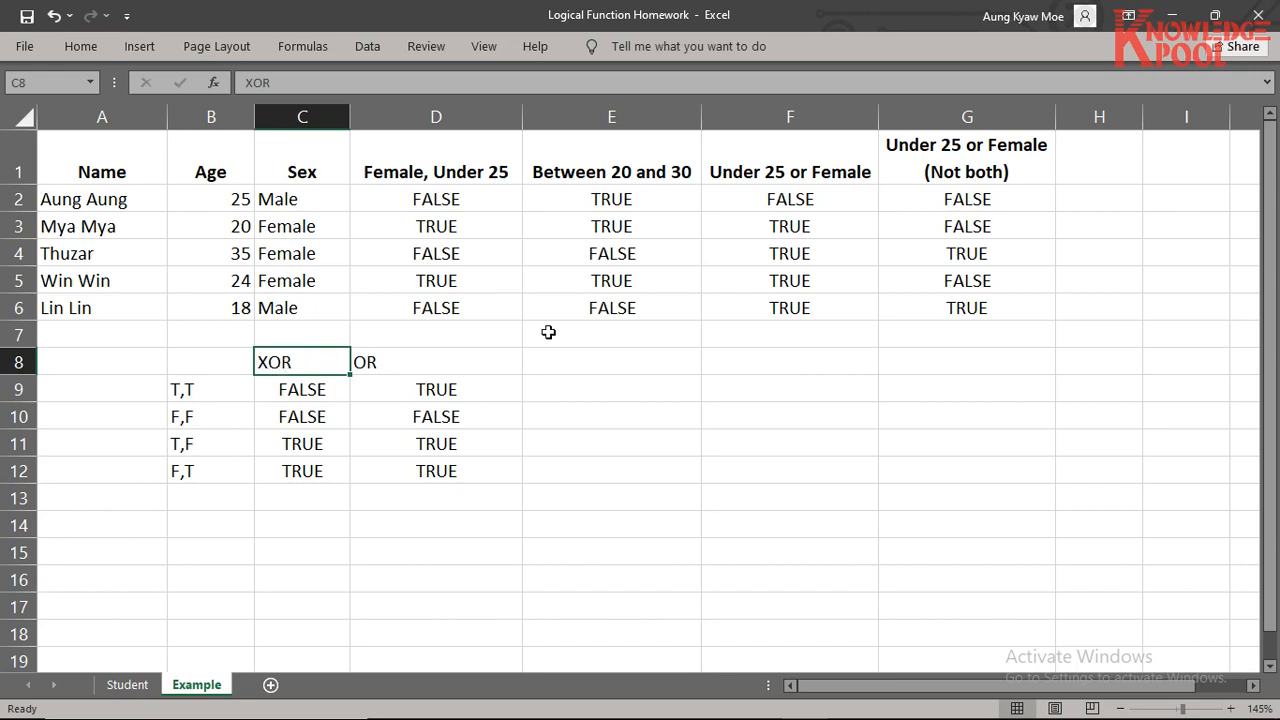
# Step: Switch to the Notepad note to examine the Not function entry, and return to the Excel sheet
pyautogui.click(1080, 166)
pyautogui.hotkey('alt', 'Tab')
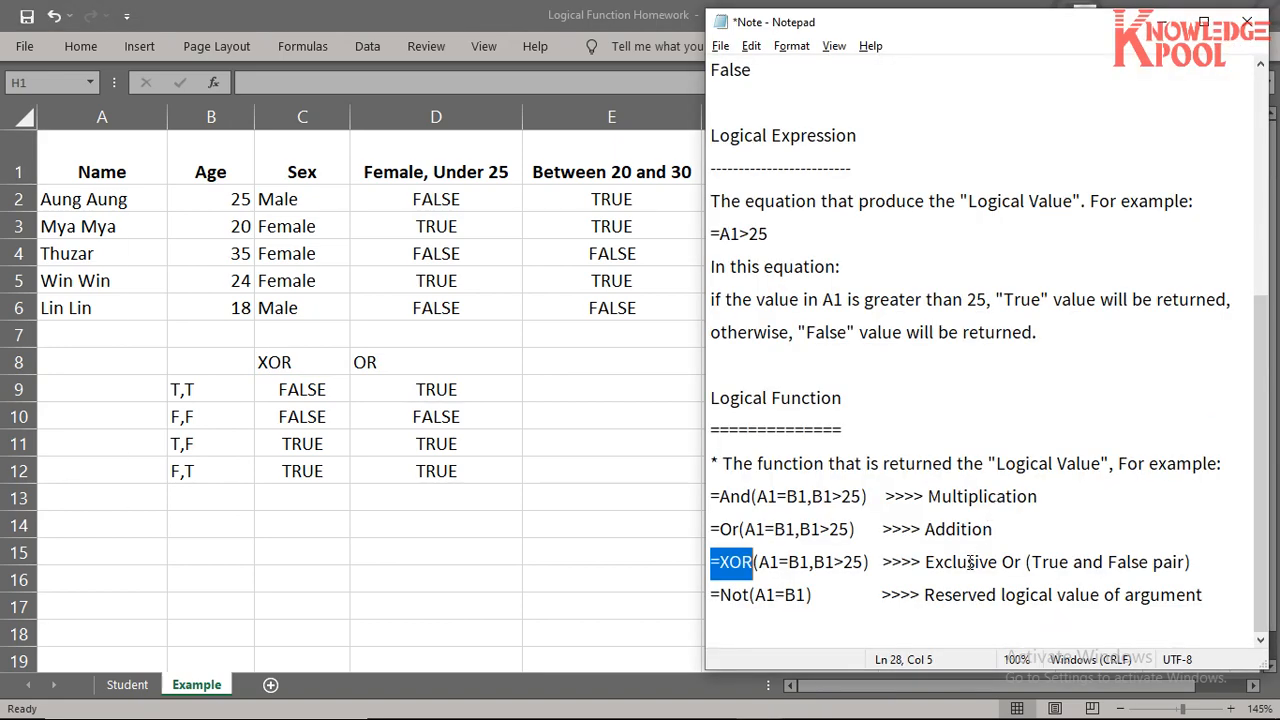
pyautogui.moveTo(750, 595); pyautogui.dragTo(720, 596)
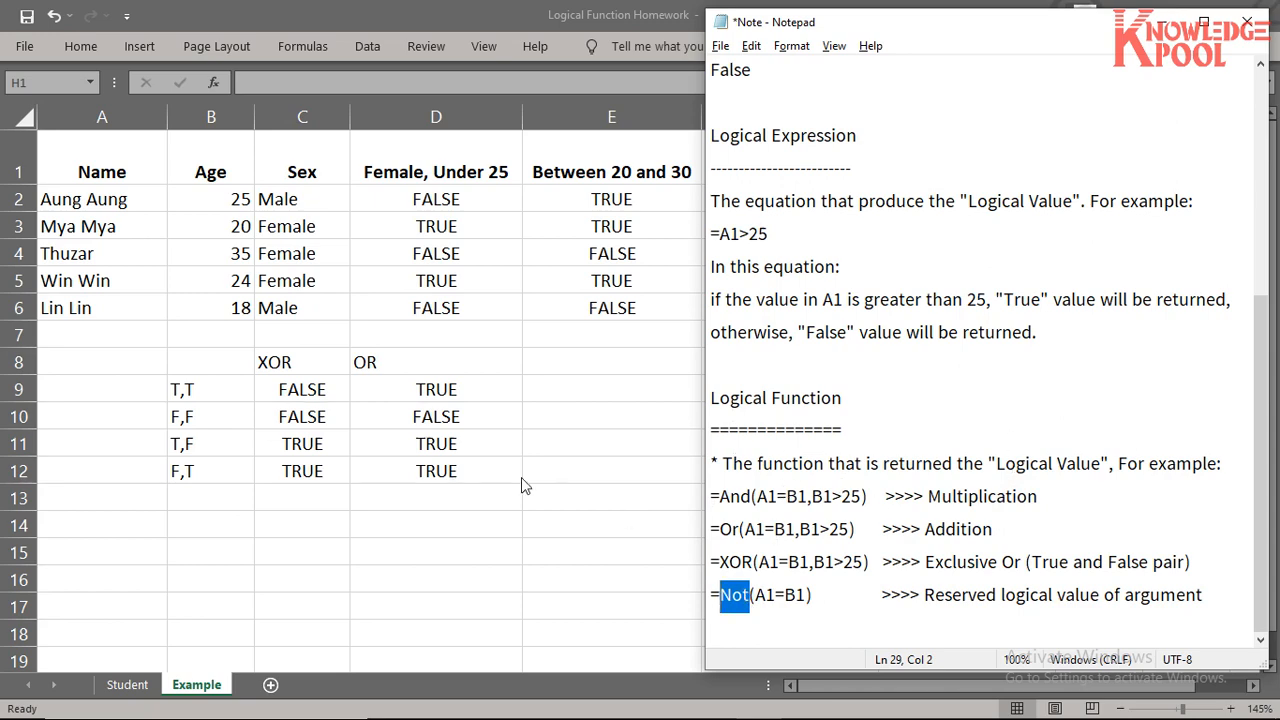
pyautogui.hotkey('alt', 'Tab')
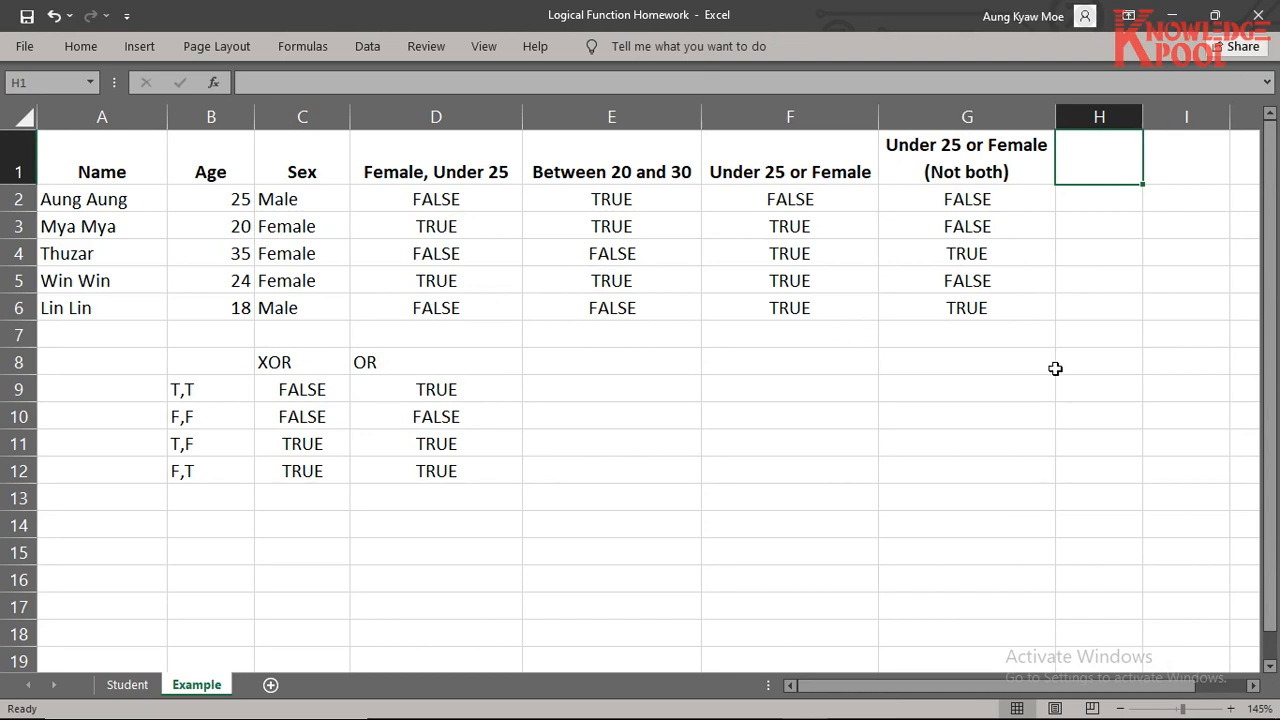
pyautogui.click(584, 395)
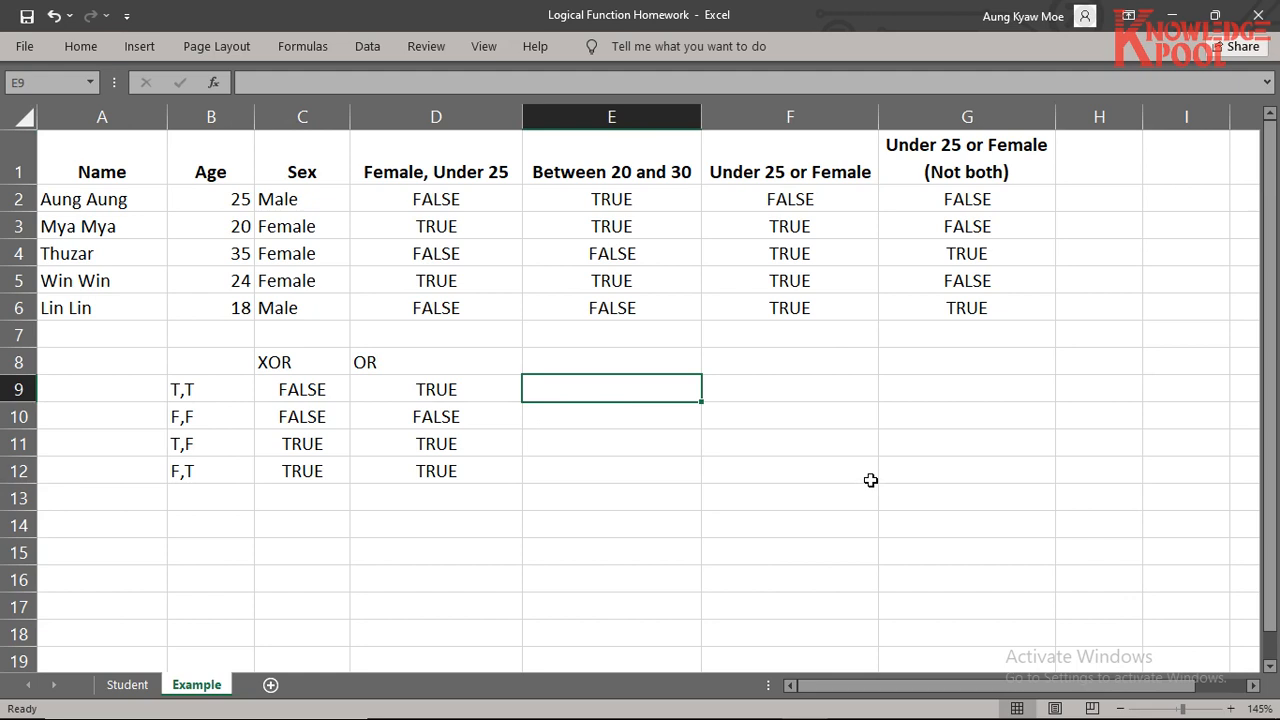
pyautogui.write('Not T')
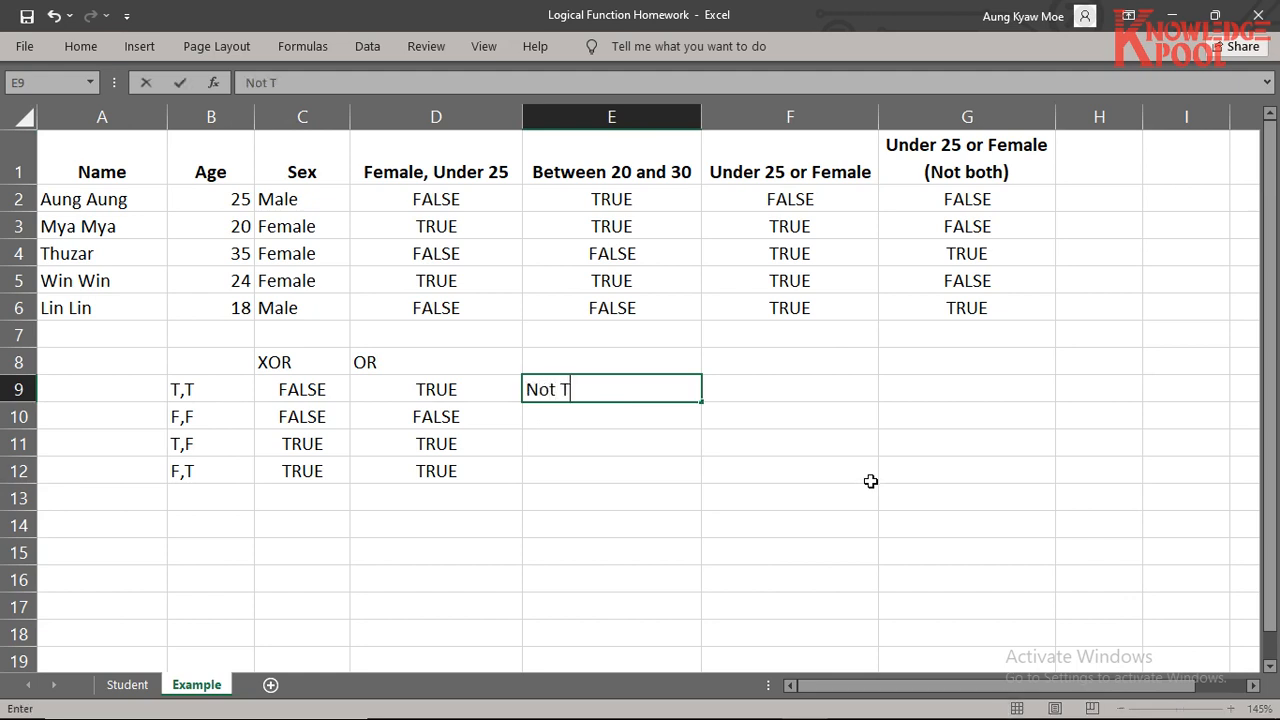
pyautogui.write('rue')
pyautogui.press('BackSpace')
pyautogui.press('BackSpace')
pyautogui.press('BackSpace')
pyautogui.press('BackSpace')
pyautogui.press('BackSpace')
pyautogui.press('BackSpace')
pyautogui.press('BackSpace')
# Step: Enter the formula =NOT(TRUE) in cell E9, beside the truth table
pyautogui.write('=not(true')
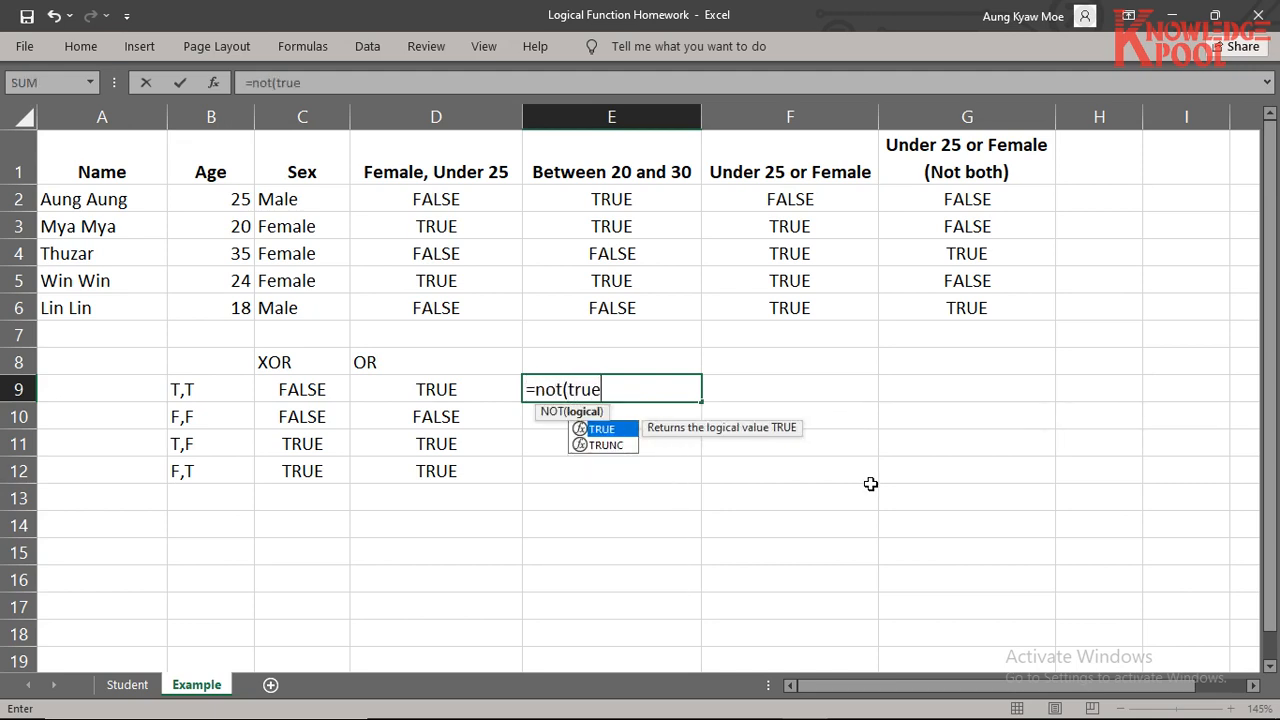
pyautogui.write(')')
pyautogui.press('Return')
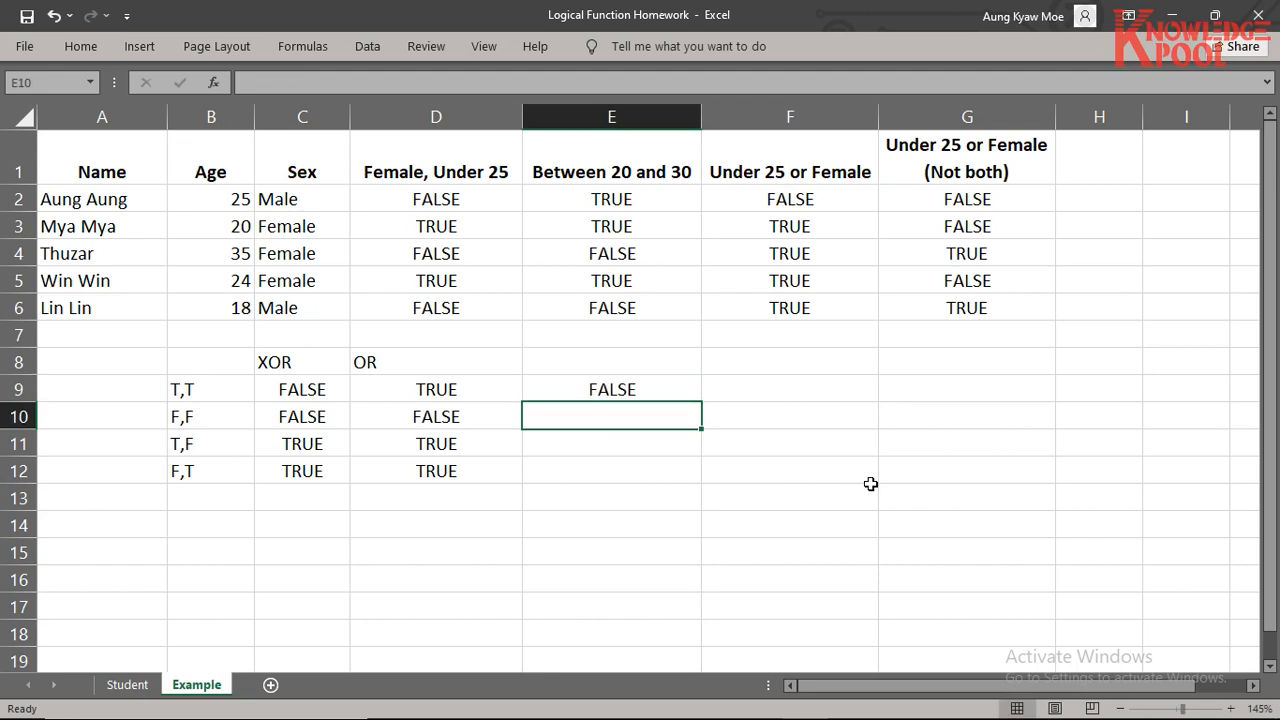
pyautogui.write('=')
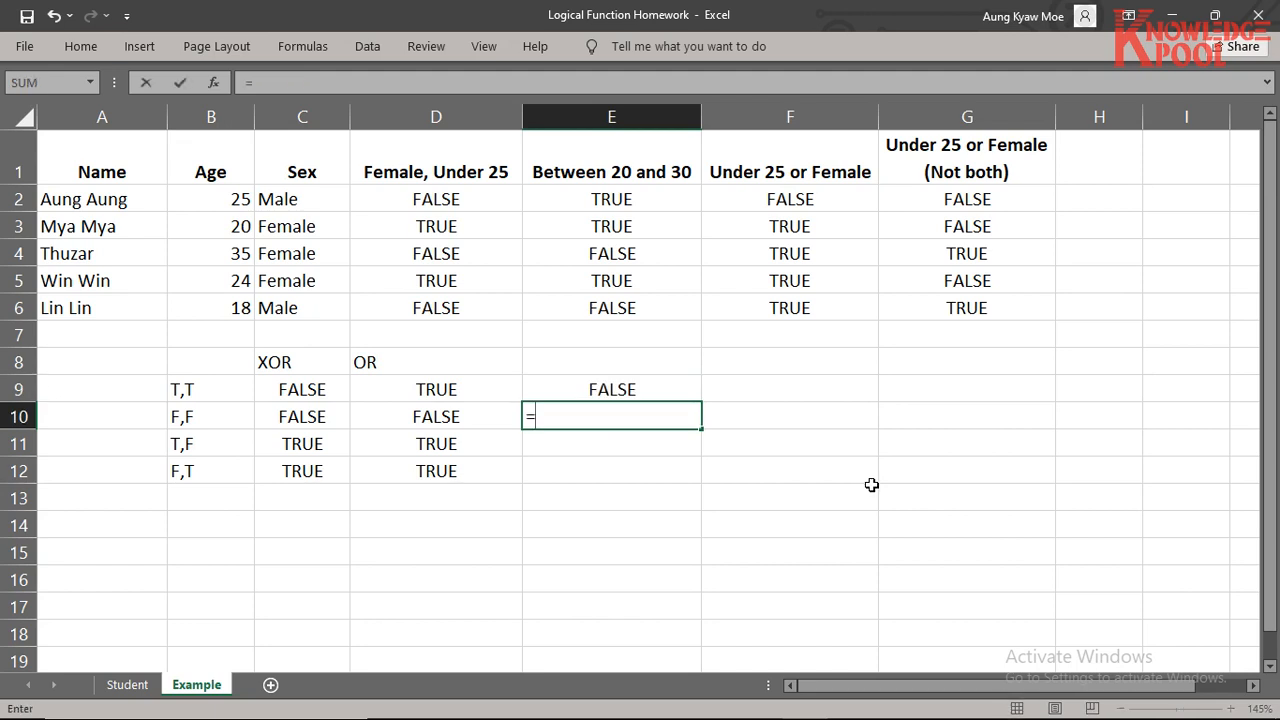
pyautogui.write('not(fal')
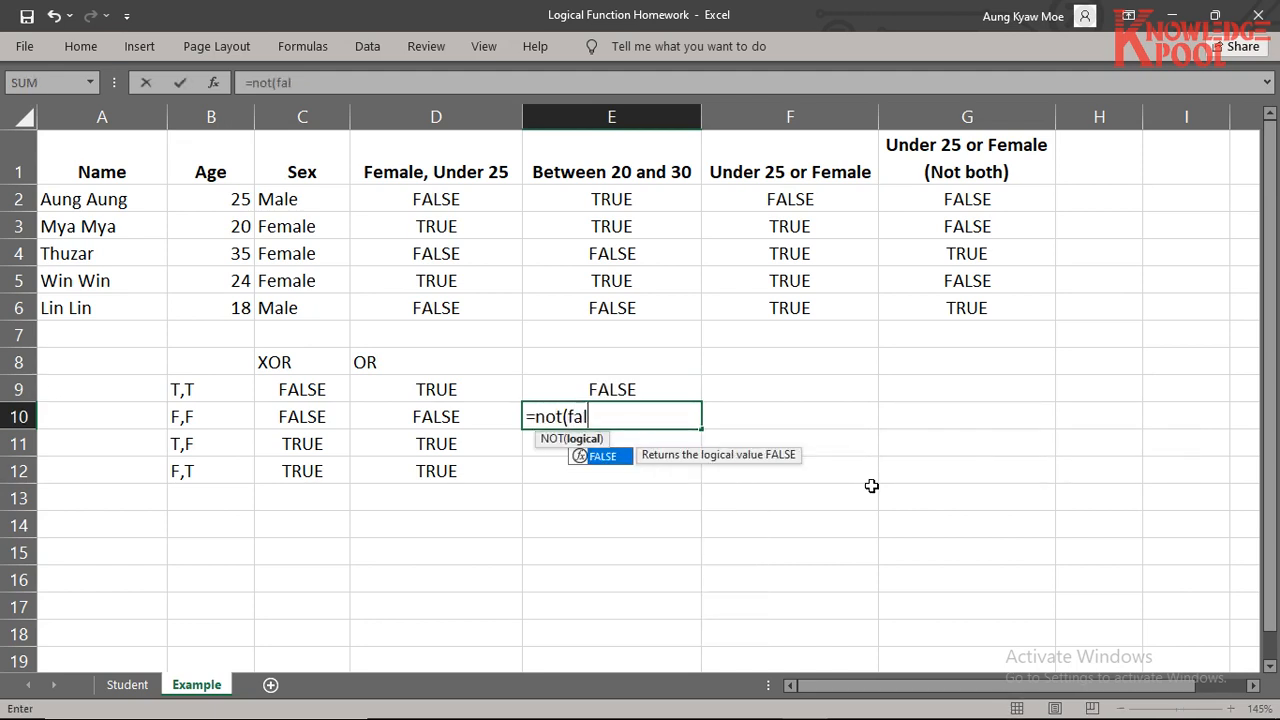
pyautogui.write('se)')
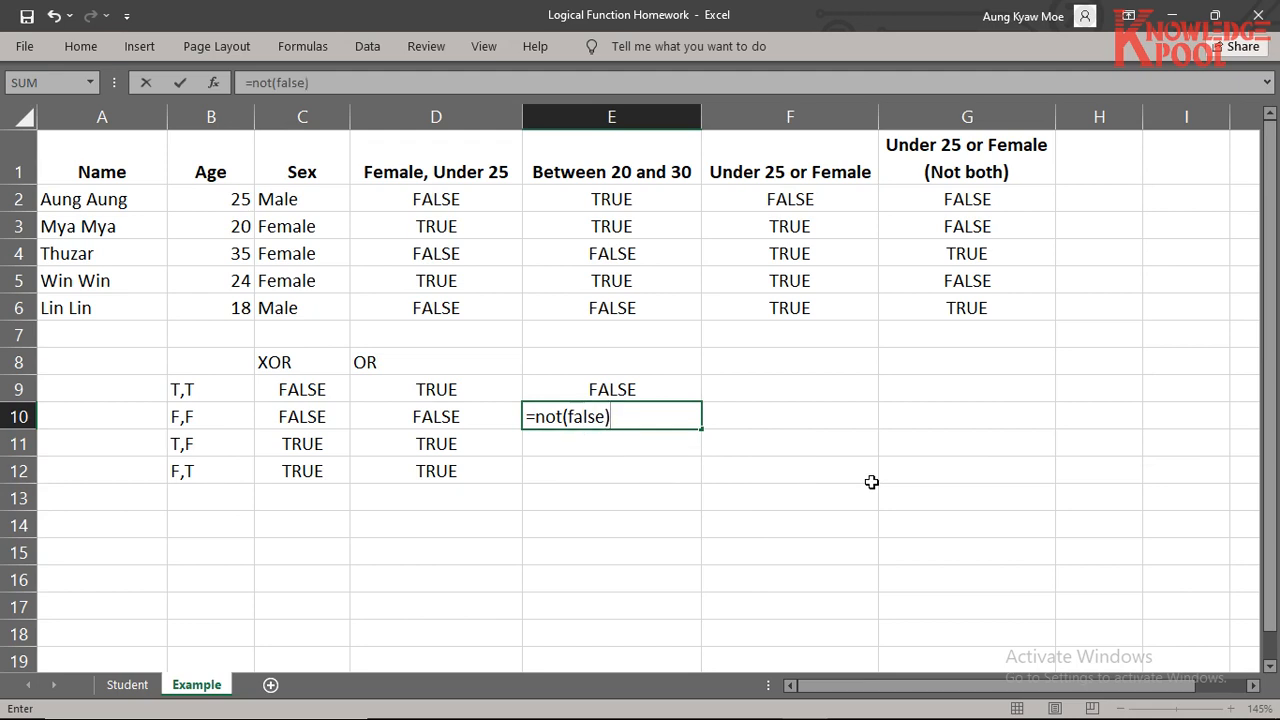
pyautogui.click(569, 417)
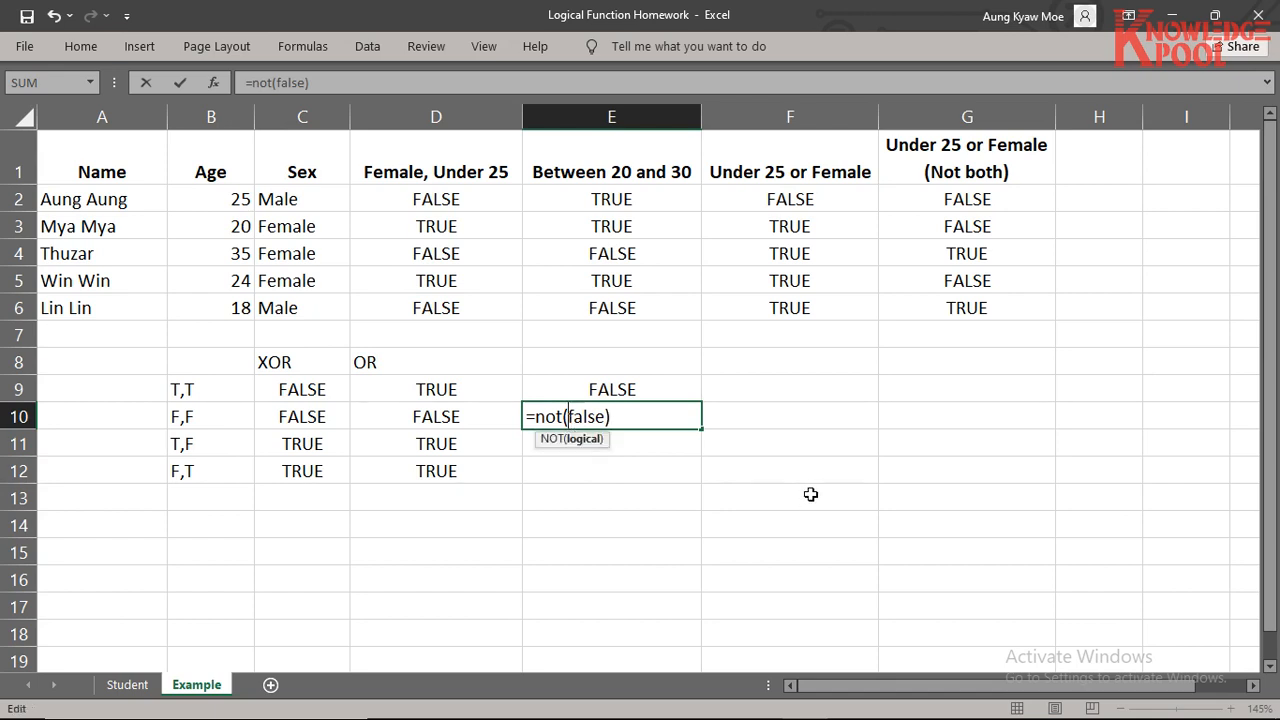
pyautogui.click(810, 491)
pyautogui.press('Escape')
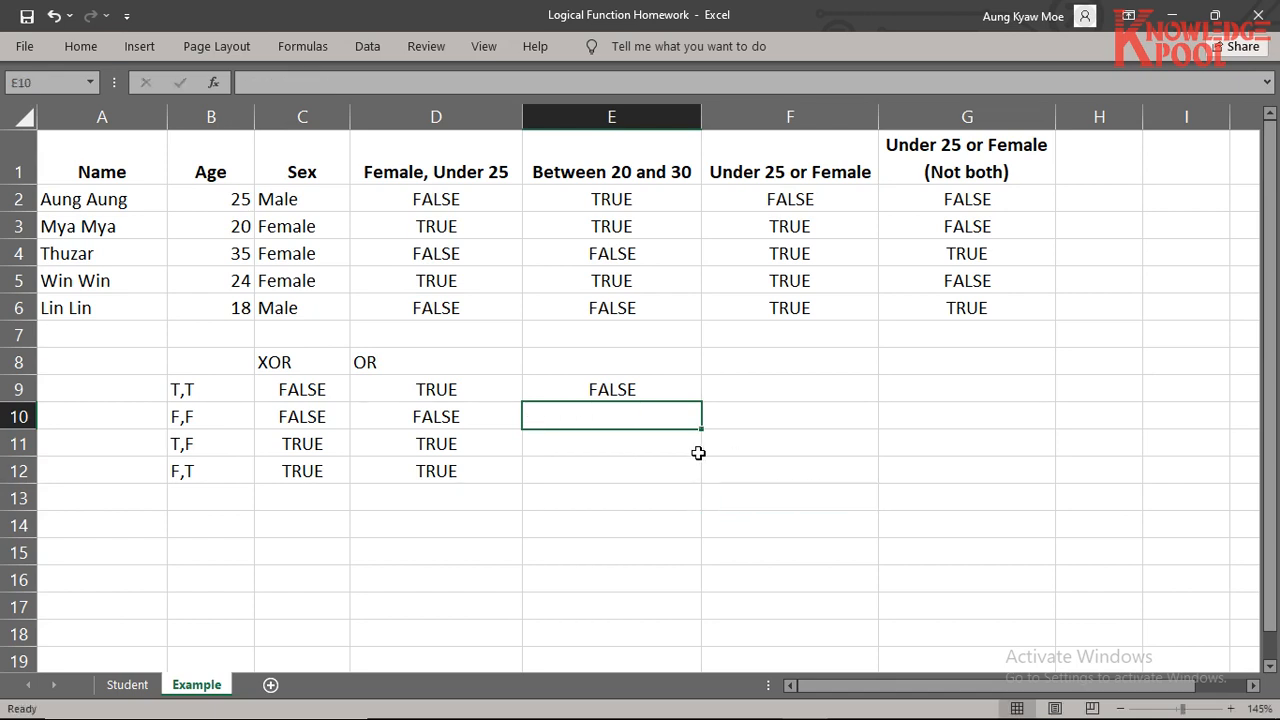
# Step: Enter the formula =NOT("False") in cell E10, with the logical value written in quotation marks
pyautogui.write('=')
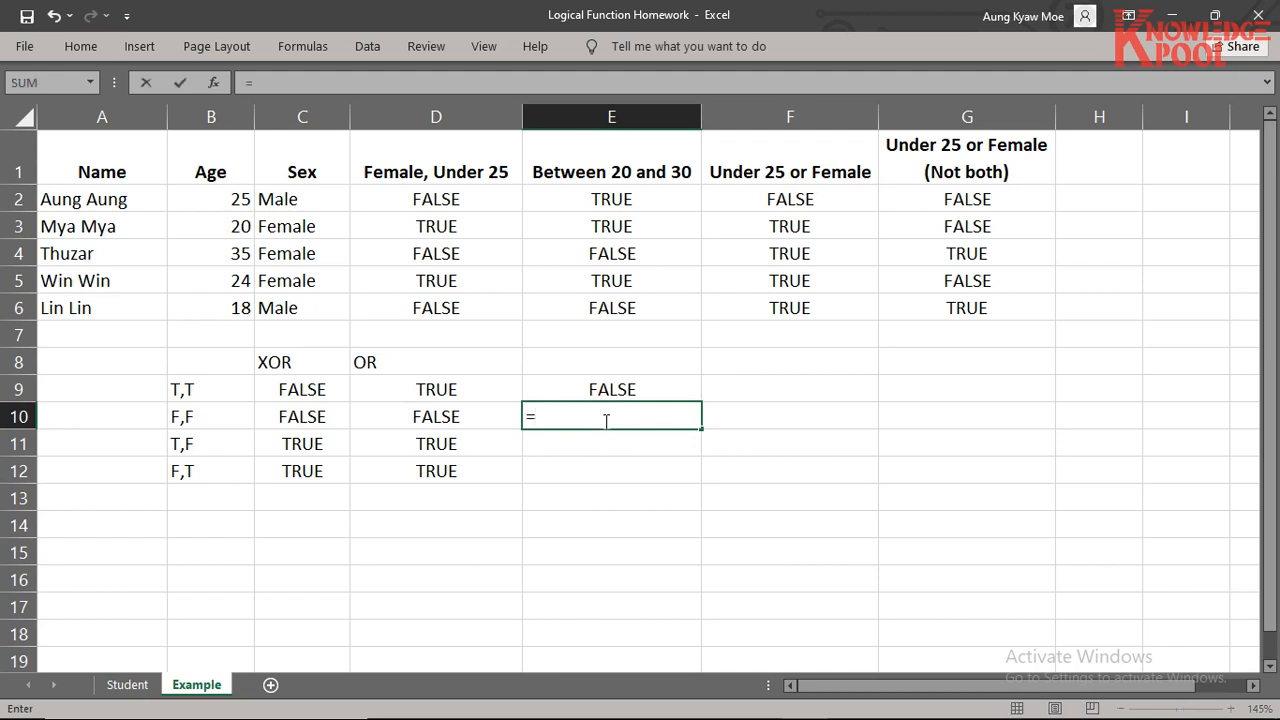
pyautogui.write('not(')
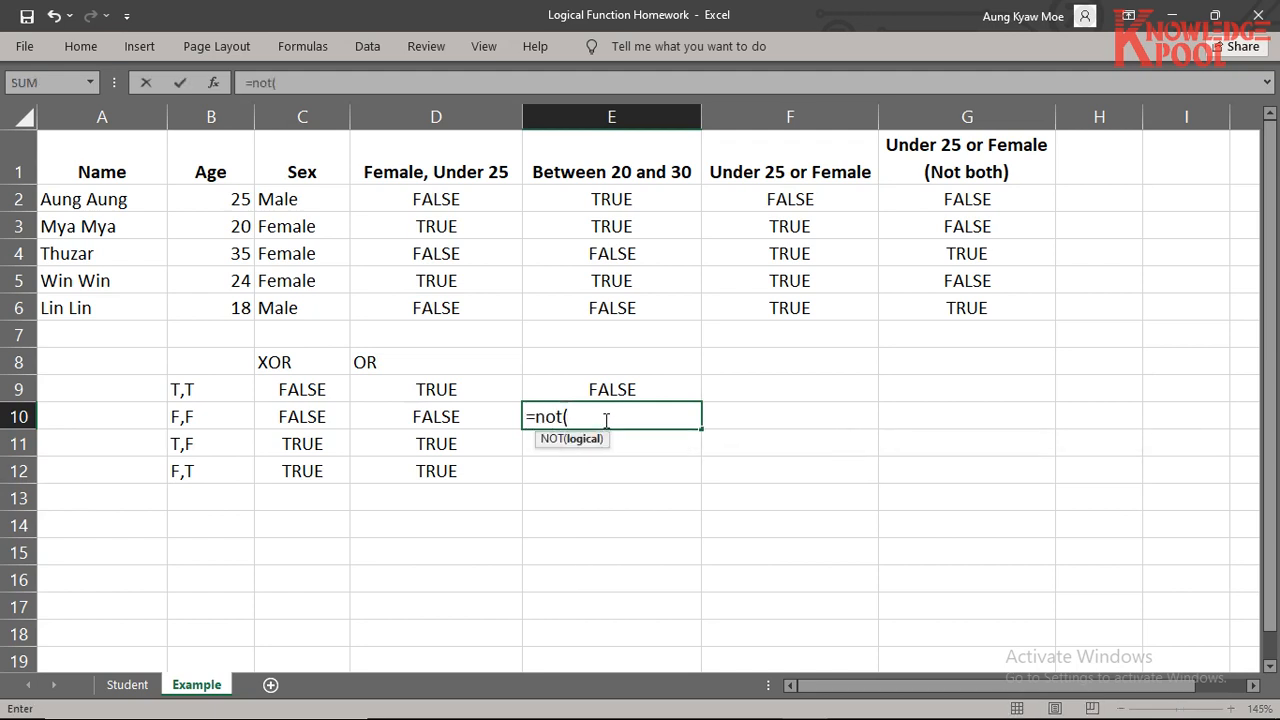
pyautogui.write('"False")')
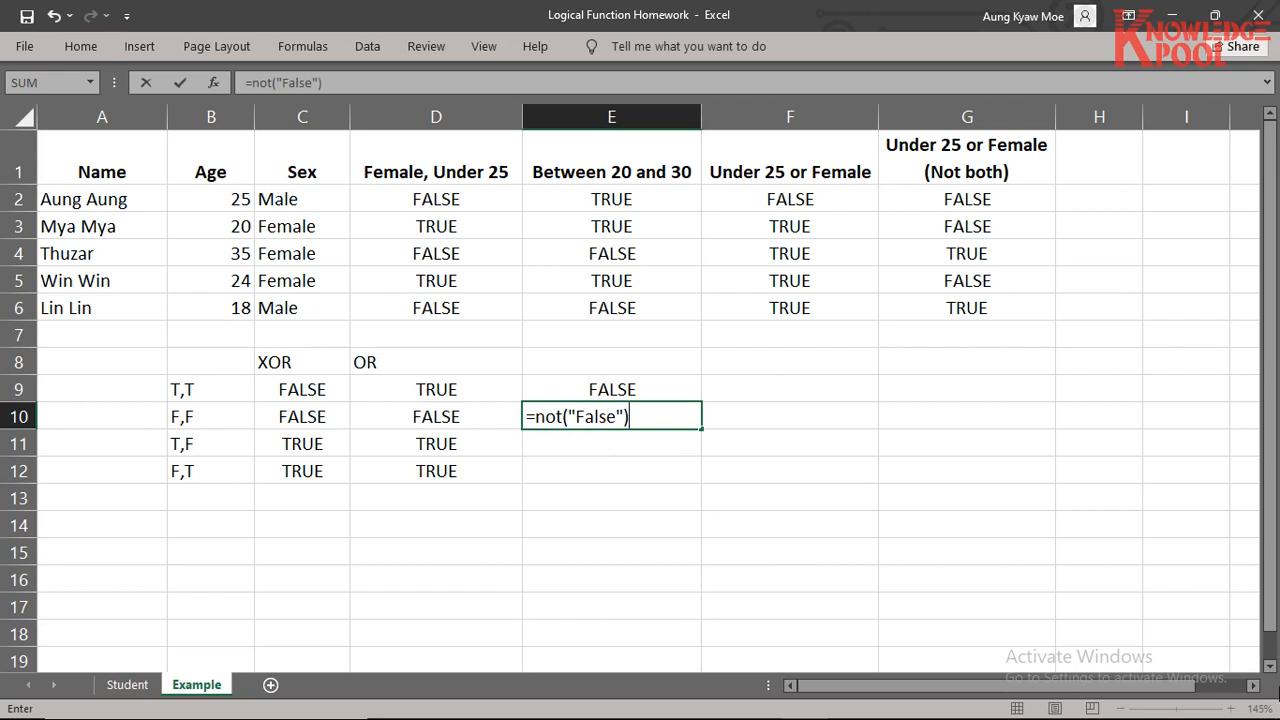
pyautogui.press('Return')
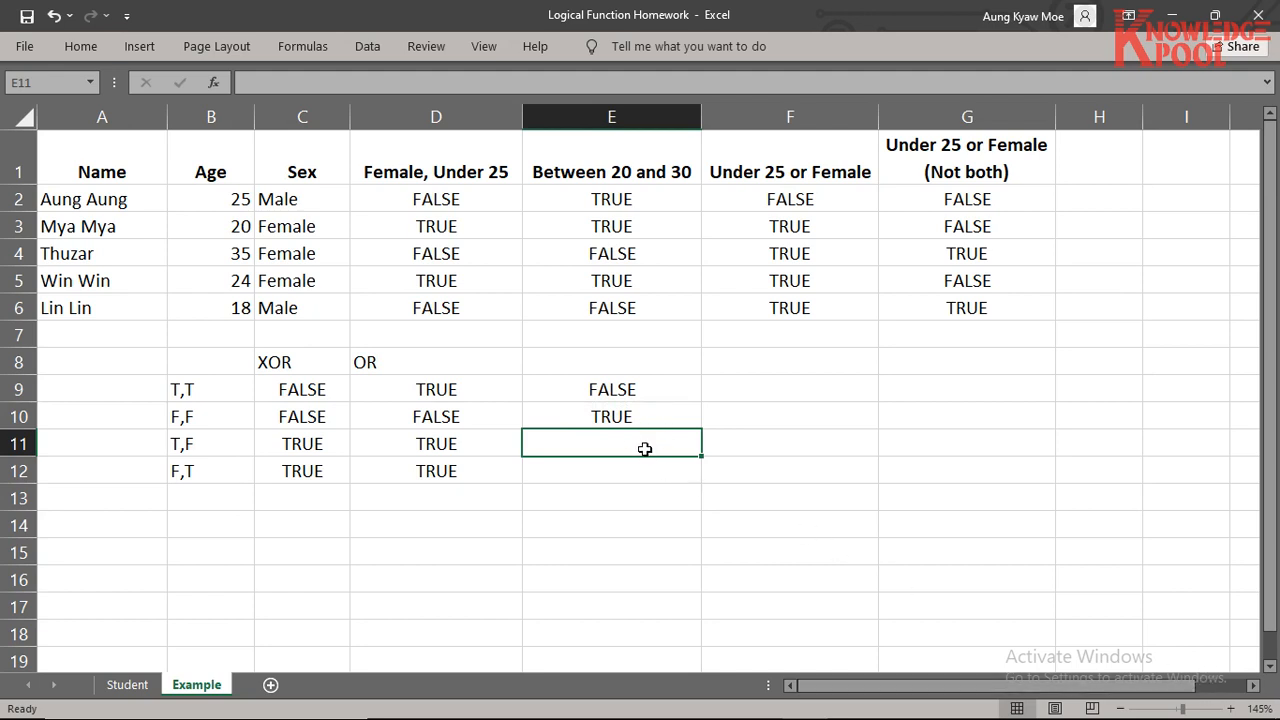
# Step: Try the formula =SUM("25","30") with quoted numbers in cell E11 and clear the cell
pyautogui.write('=su')
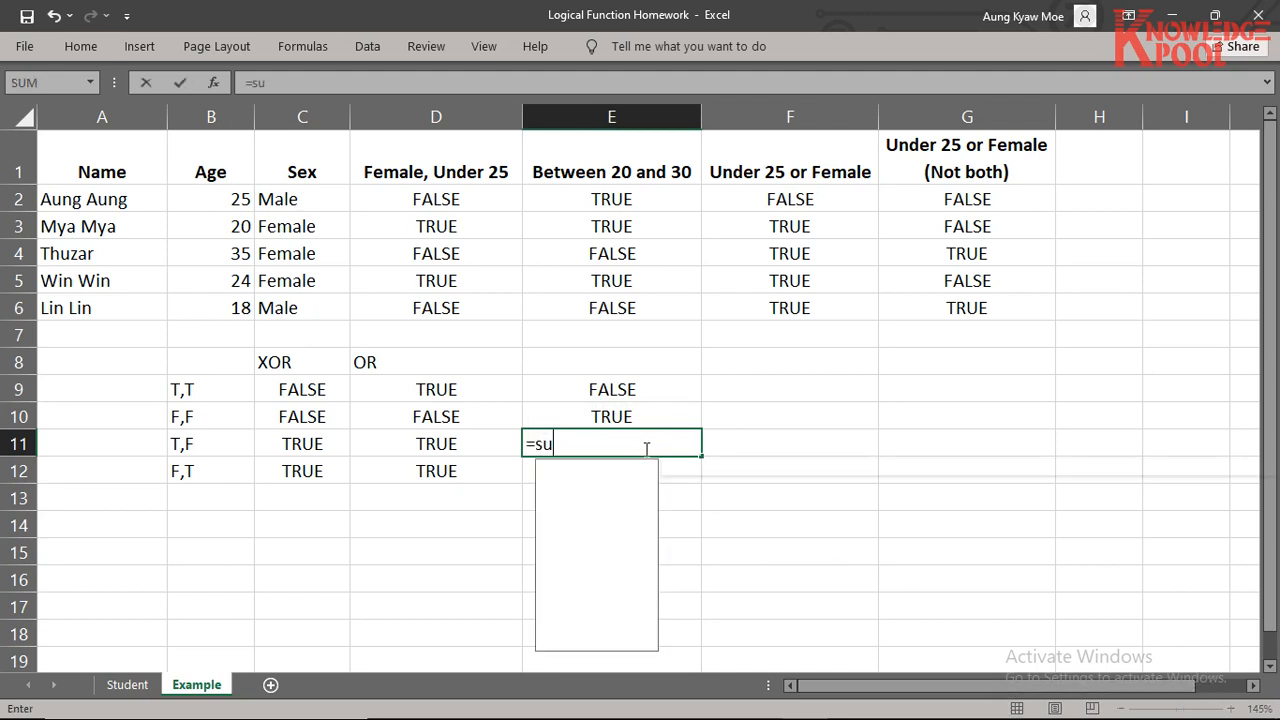
pyautogui.write('m("')
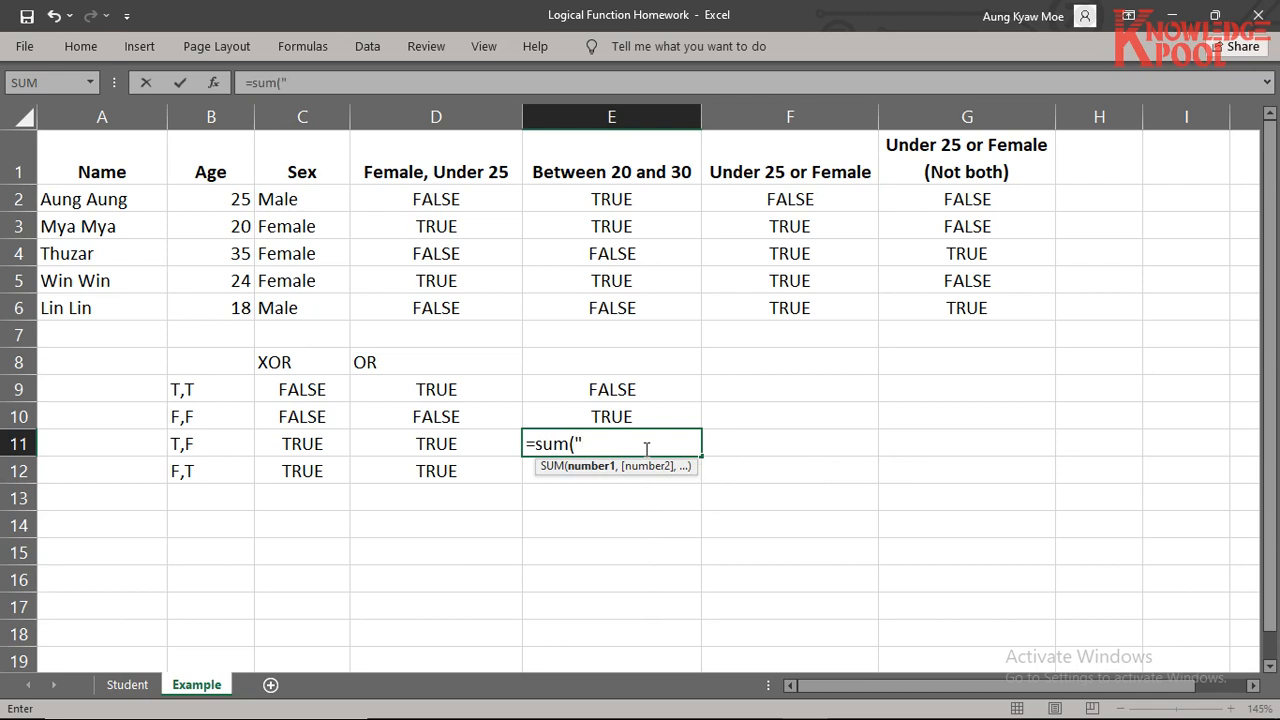
pyautogui.write('25",')
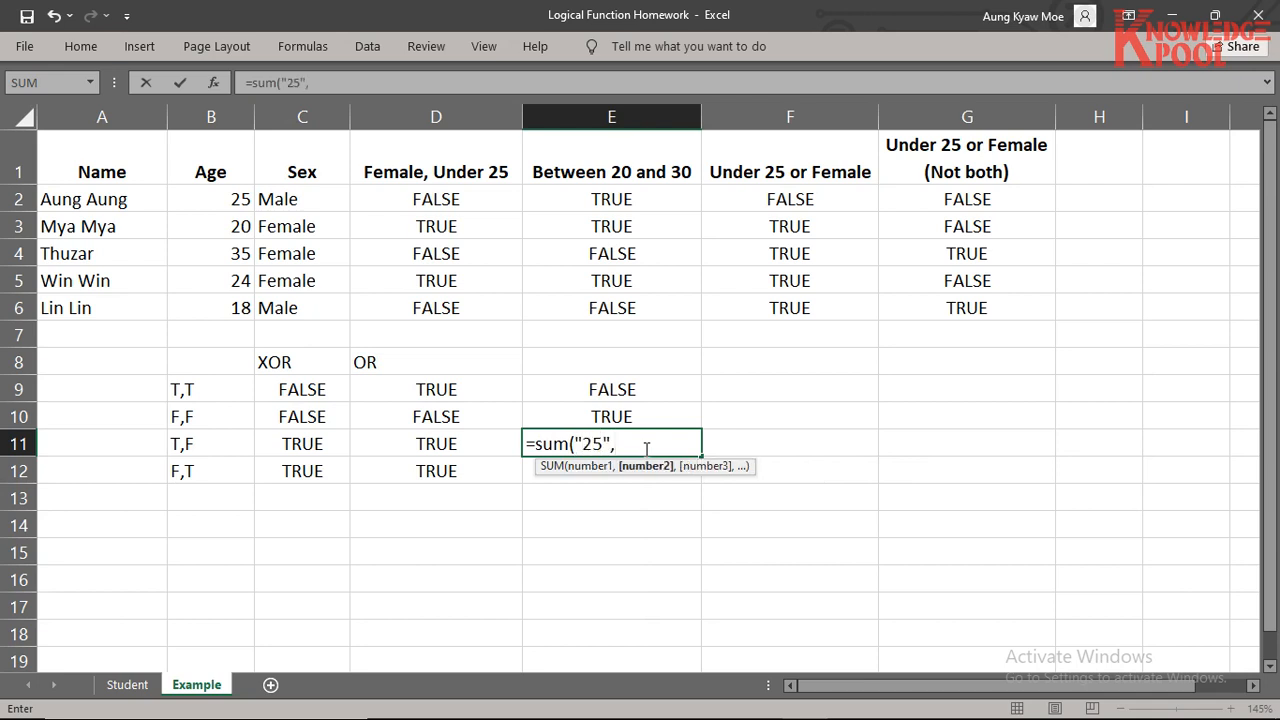
pyautogui.write('"30")')
pyautogui.press('Return')
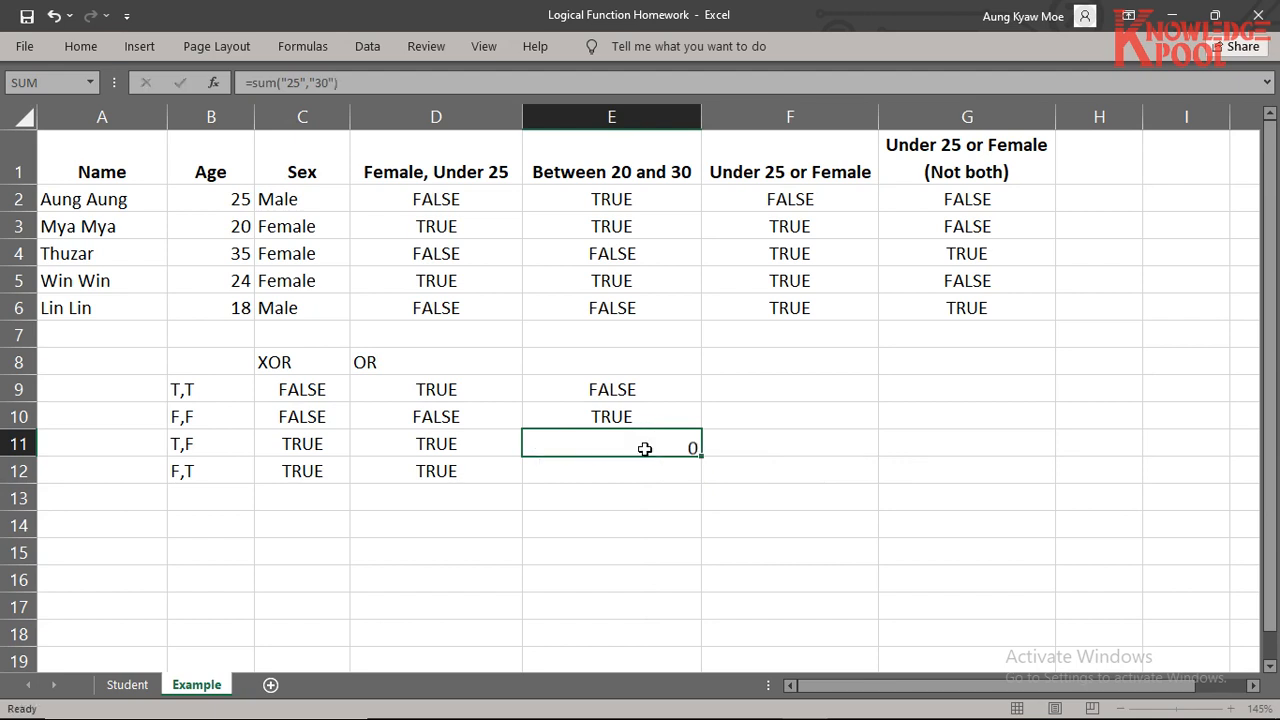
pyautogui.doubleClick(645, 449)
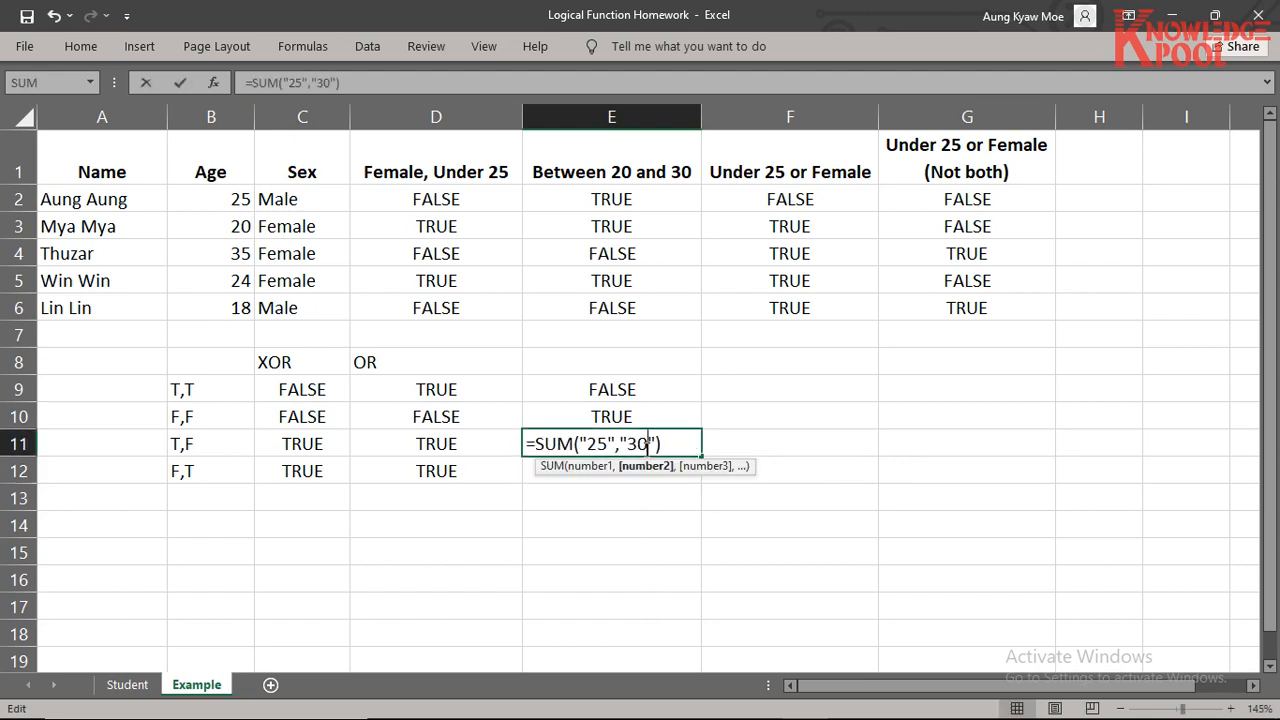
pyautogui.press('Escape')
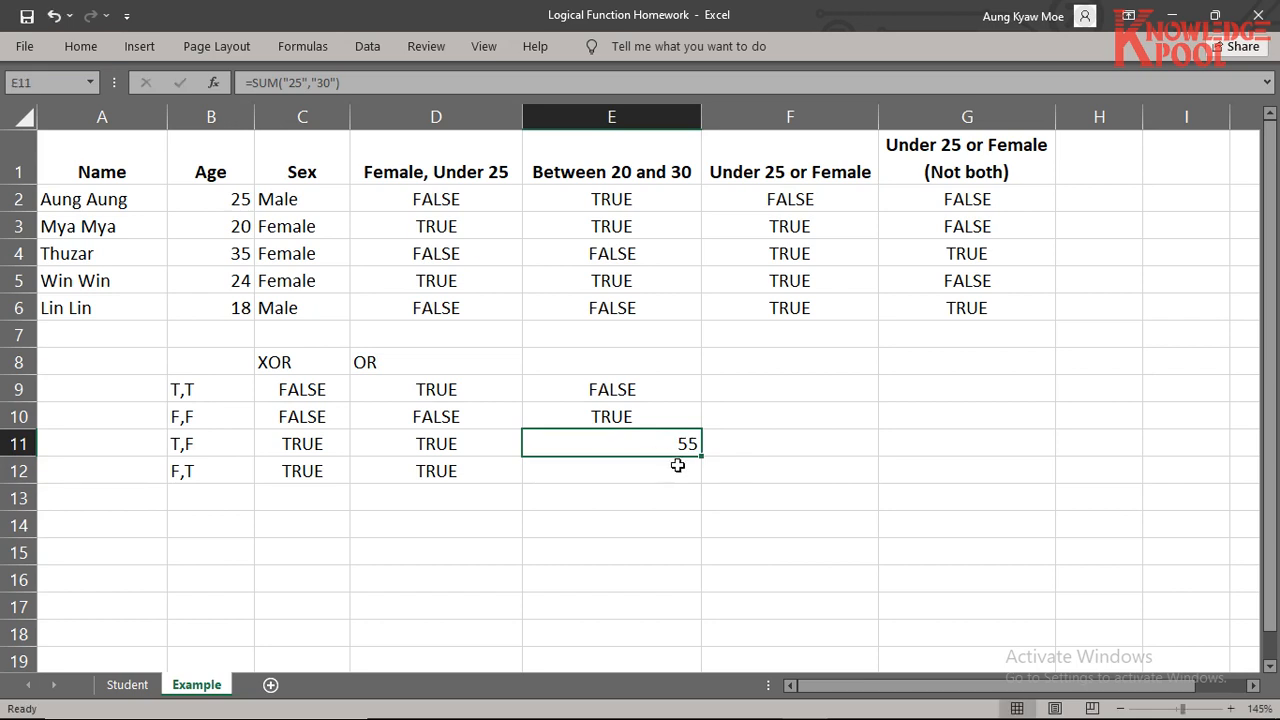
pyautogui.press('Delete')
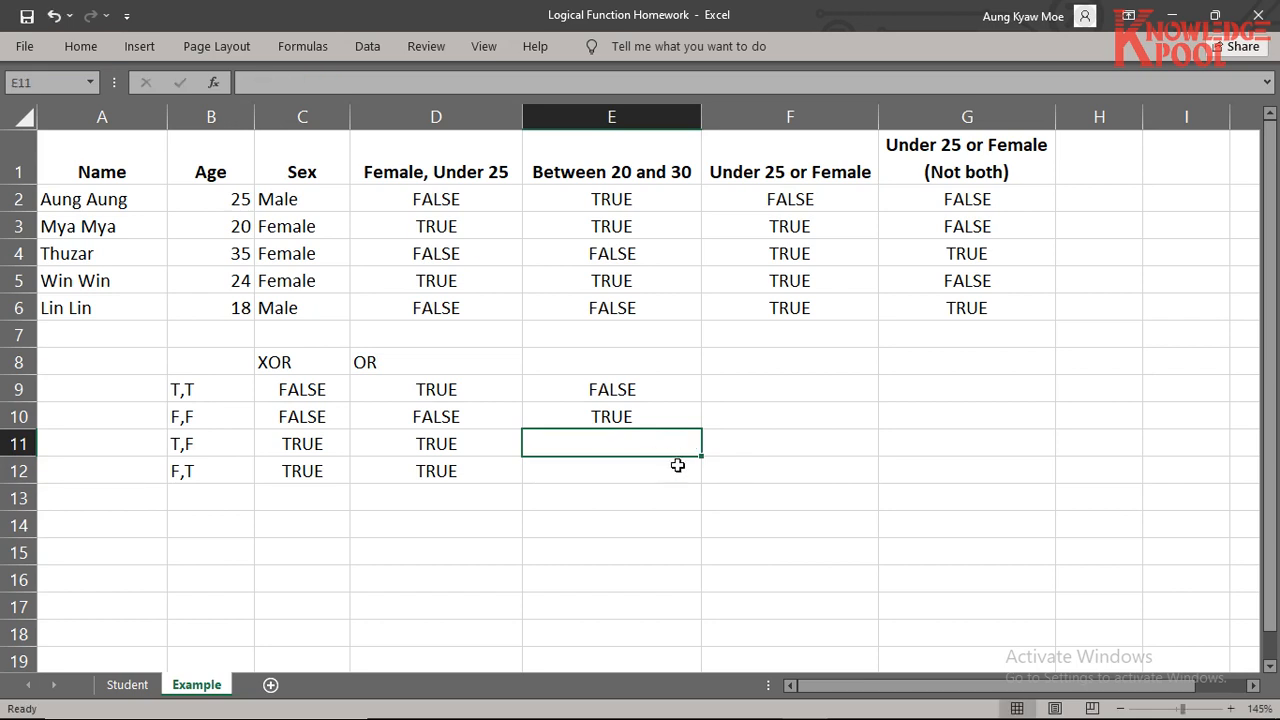
# Step: Clear the NOT test formulas from cells E9 to E11
pyautogui.click(655, 418)
pyautogui.click(669, 393)
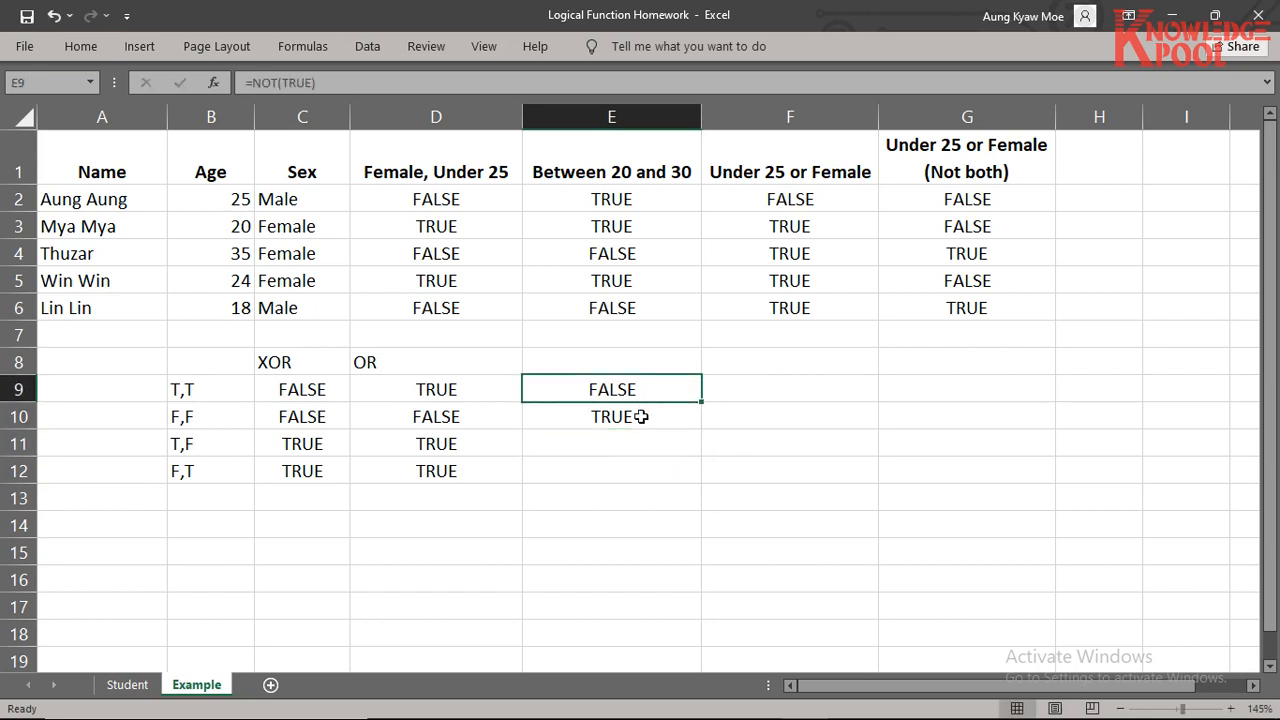
pyautogui.moveTo(603, 386); pyautogui.dragTo(594, 434)
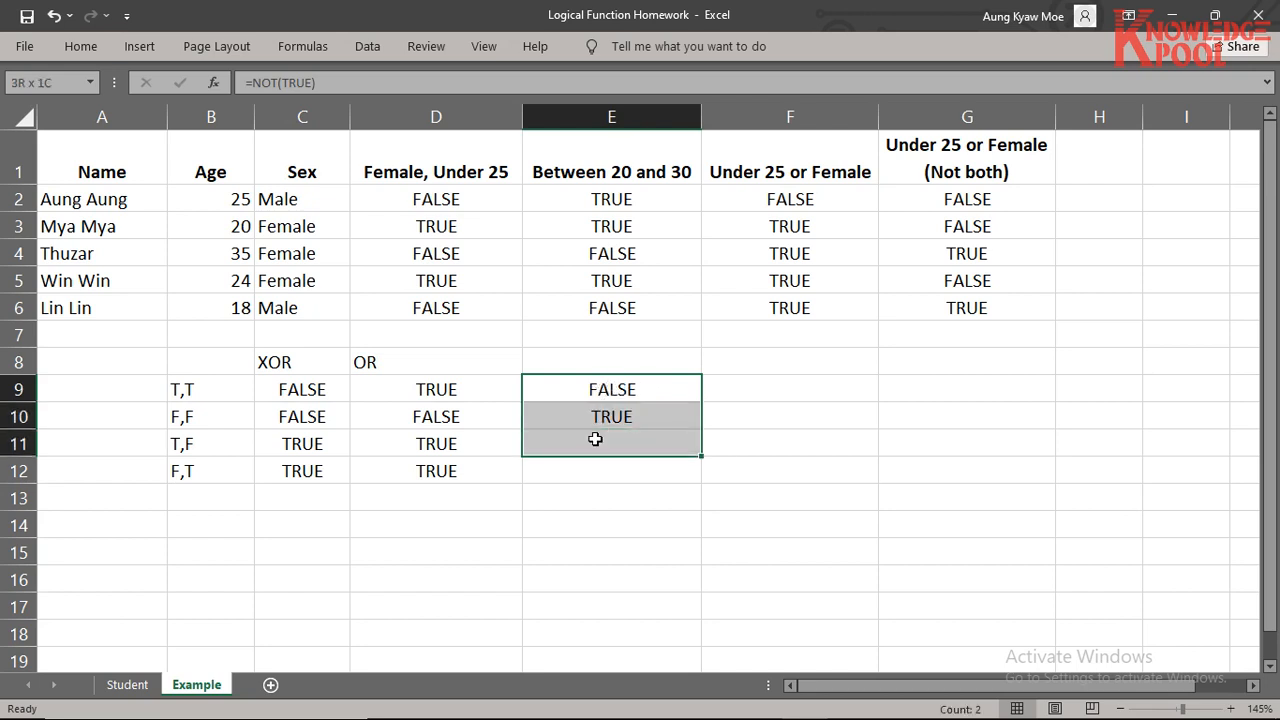
pyautogui.press('Delete')
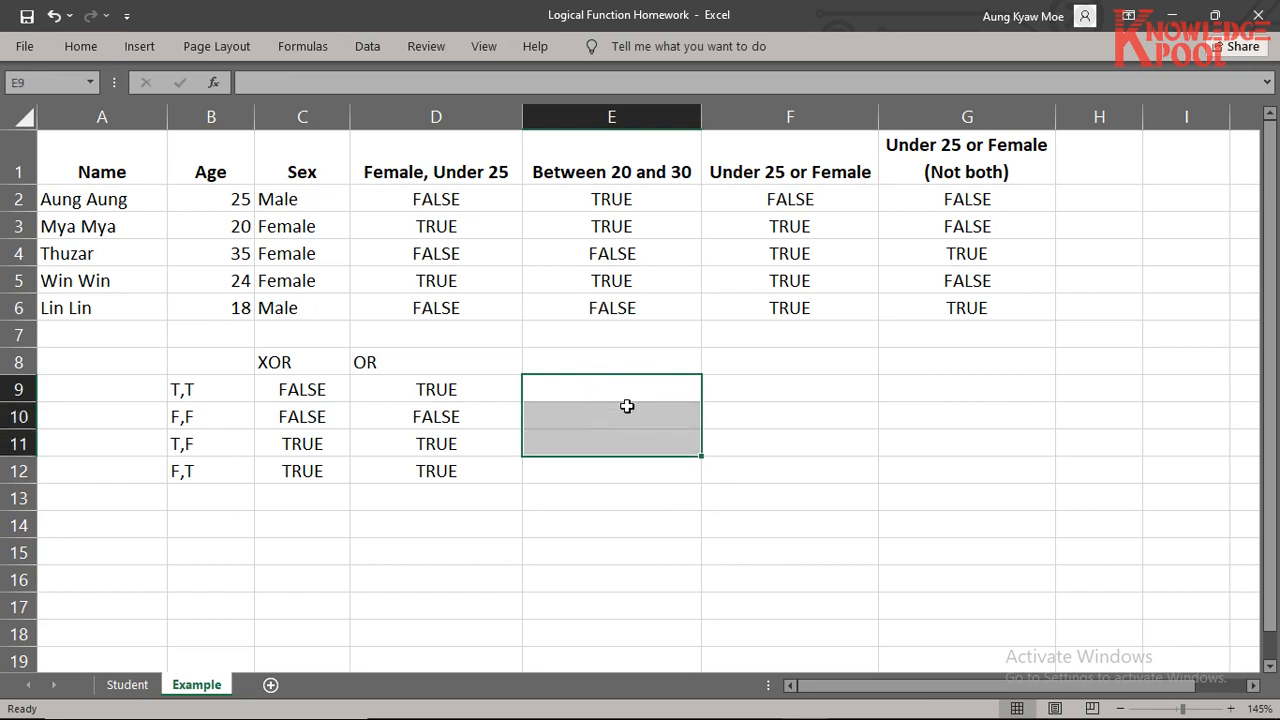
pyautogui.click(647, 392)
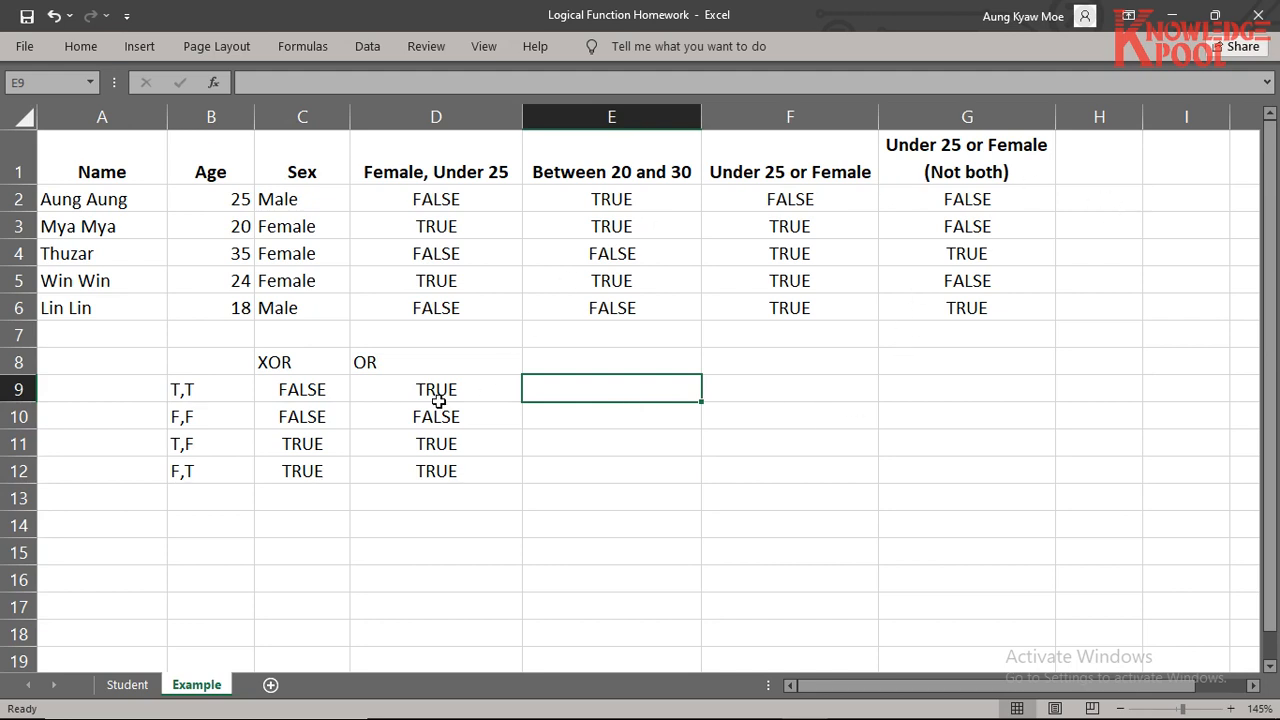
# Step: Add the column heading "Not Male" in cell H1
pyautogui.click(290, 201)
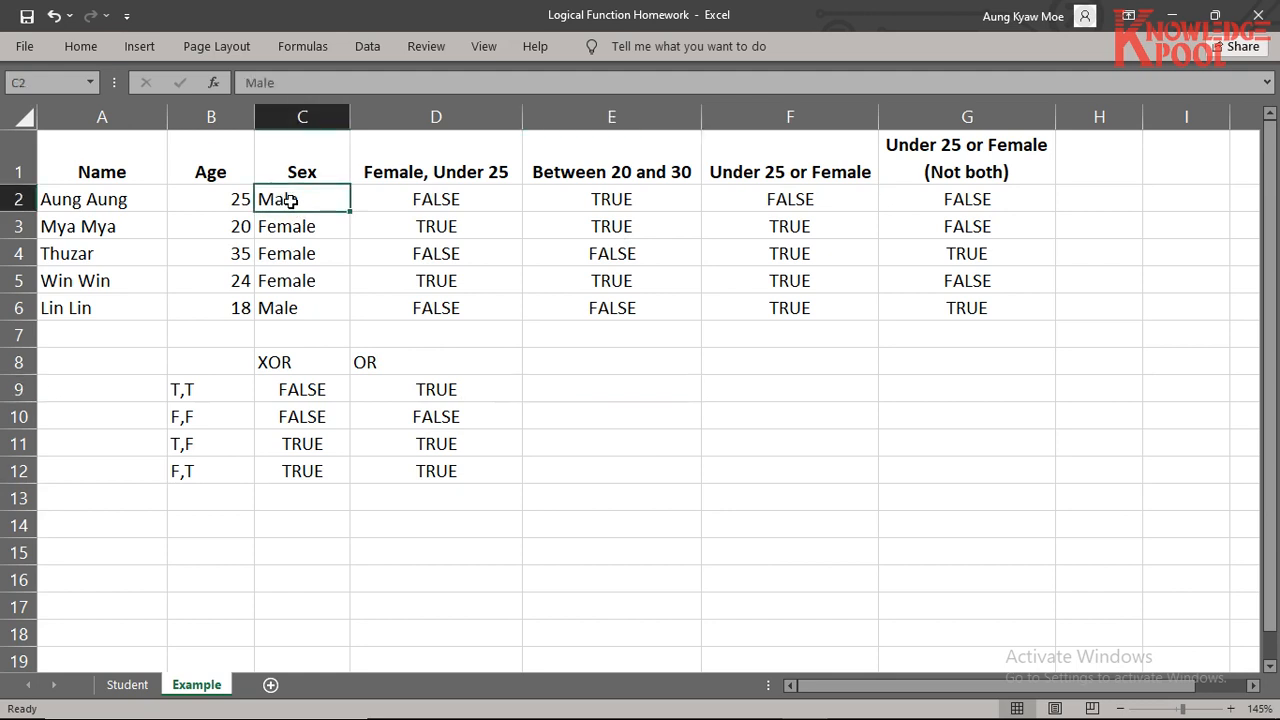
pyautogui.click(227, 198)
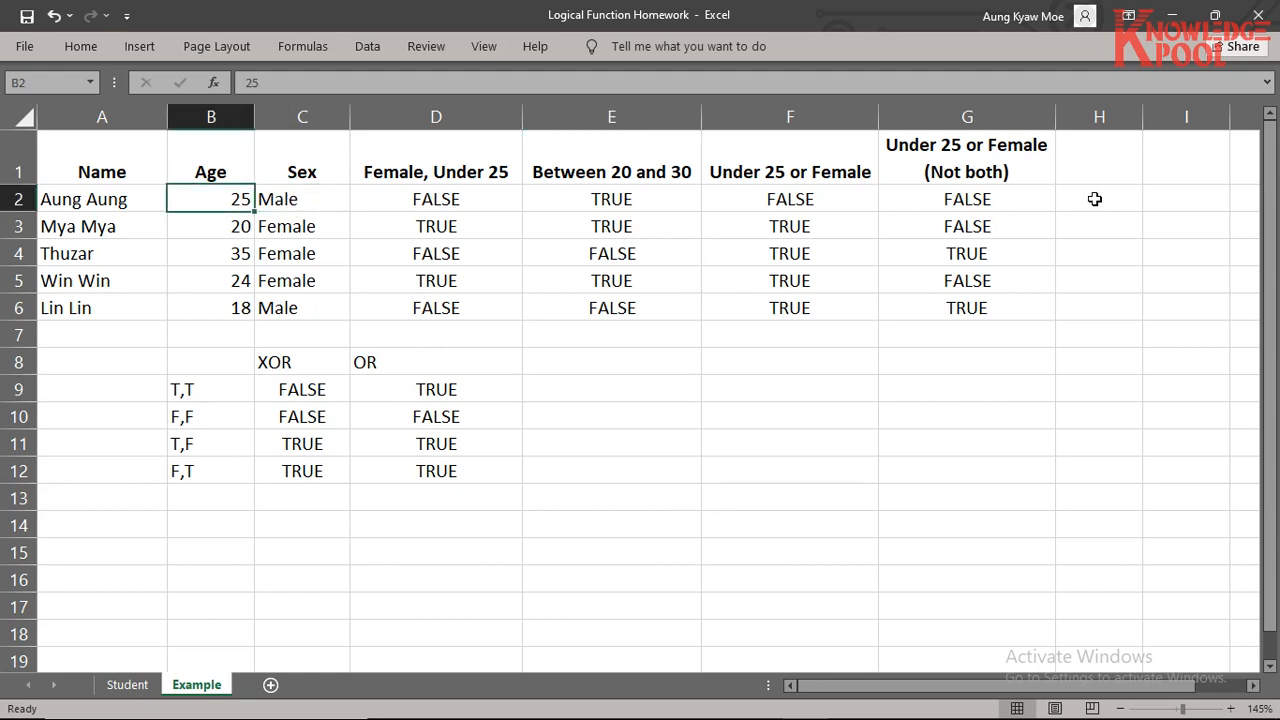
pyautogui.click(1077, 160)
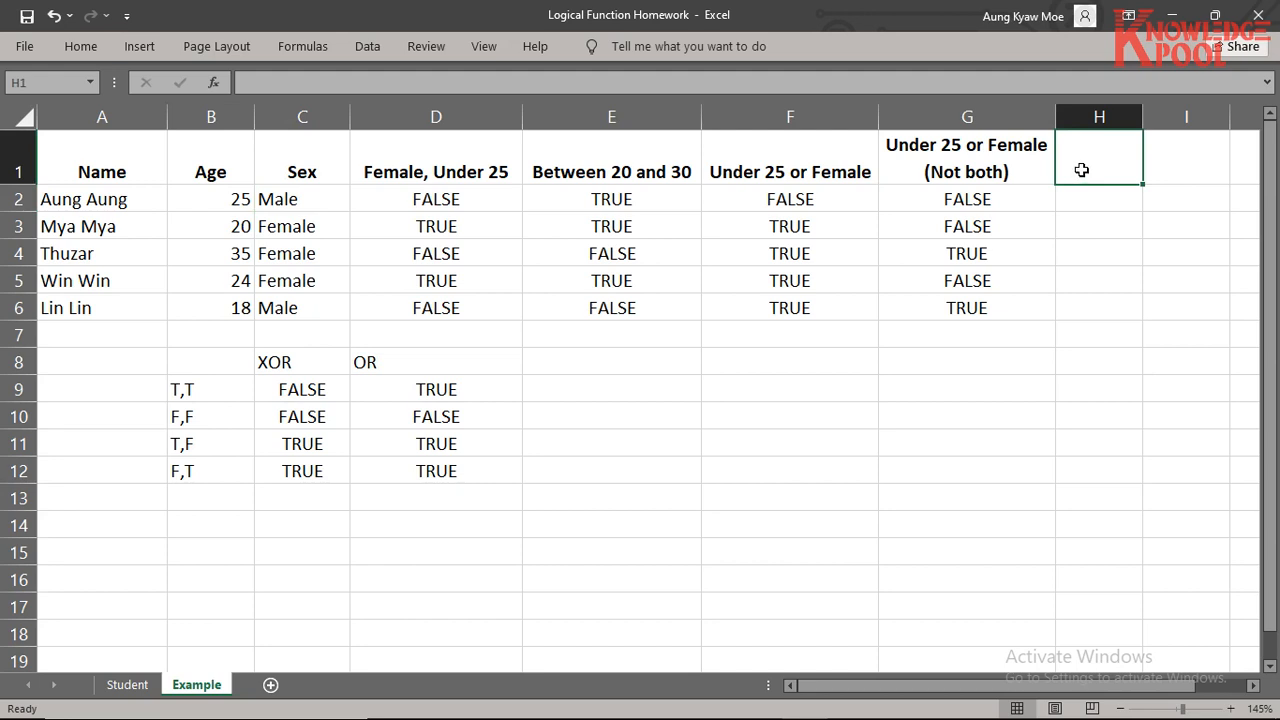
pyautogui.write('Not ')
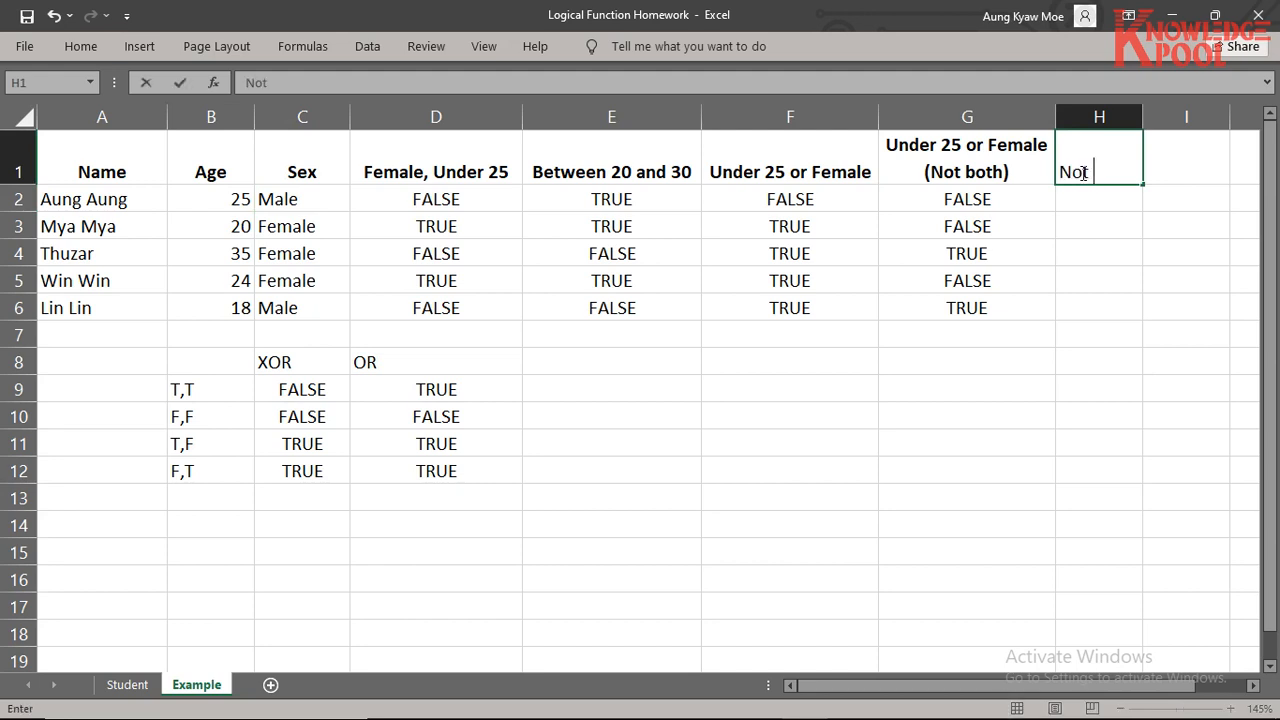
pyautogui.write('Male')
pyautogui.press('Return')
# Step: Enter the formula =NOT(C2="Male") in cell H2 to test whether the first person is not male
pyautogui.write('=')
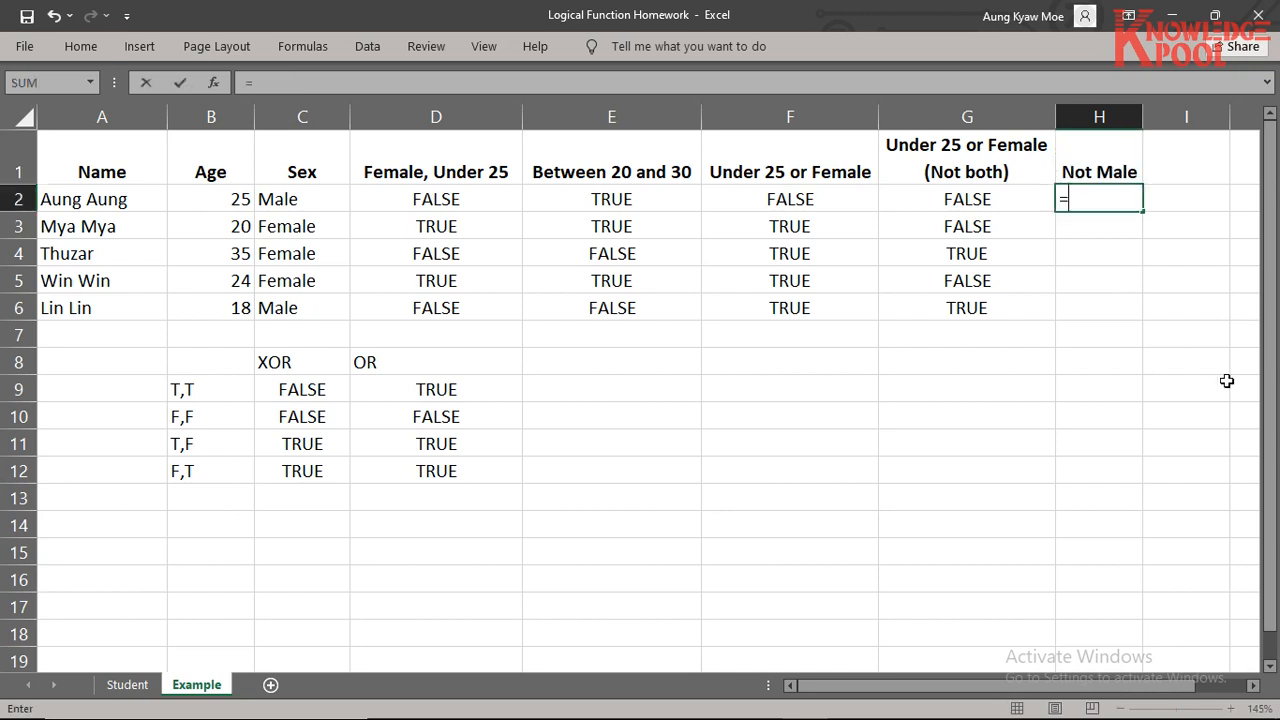
pyautogui.write('not(')
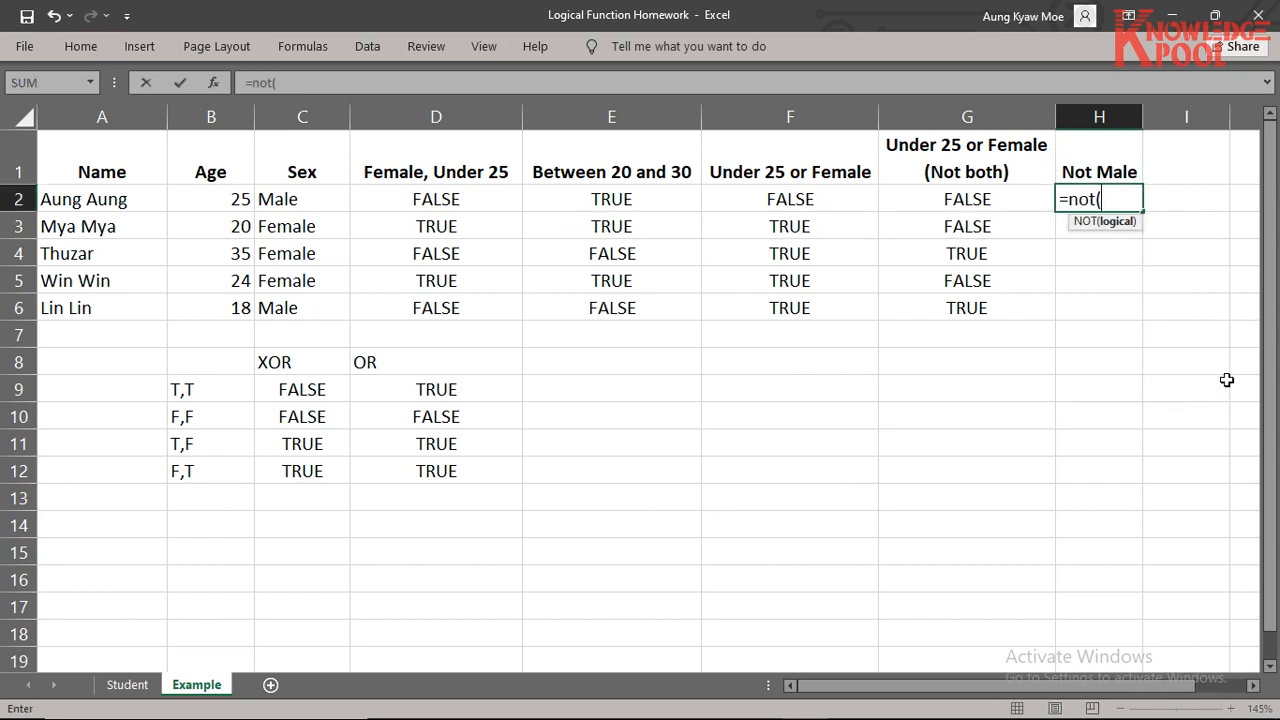
pyautogui.write('C2=')
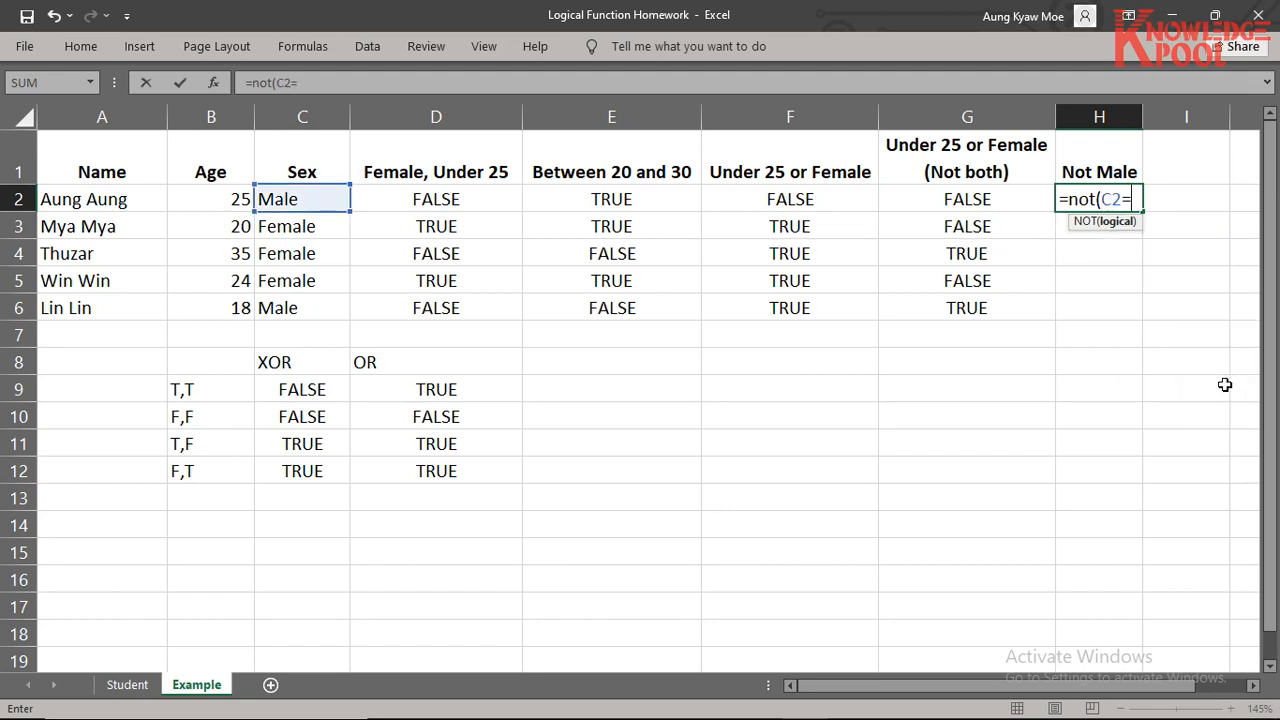
pyautogui.write('"Ma')
pyautogui.press('BackSpace')
pyautogui.press('BackSpace')
pyautogui.write('"Male")')
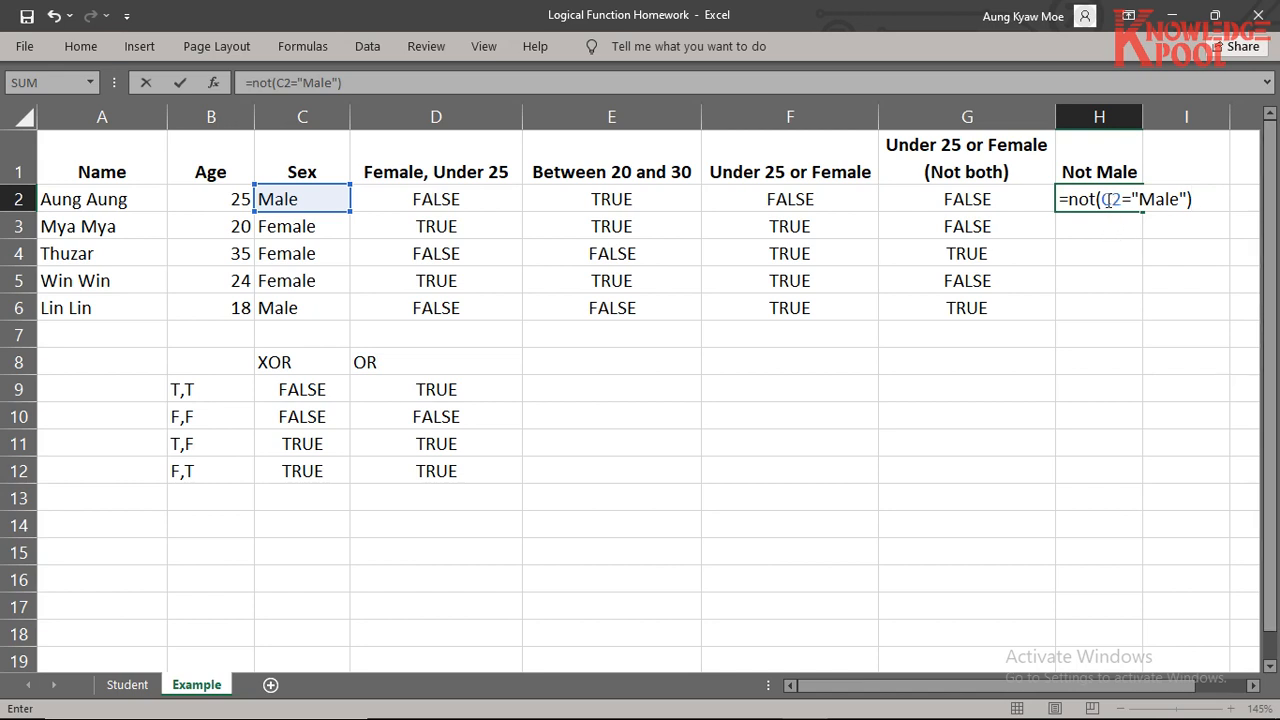
pyautogui.moveTo(1102, 199); pyautogui.dragTo(1187, 198)
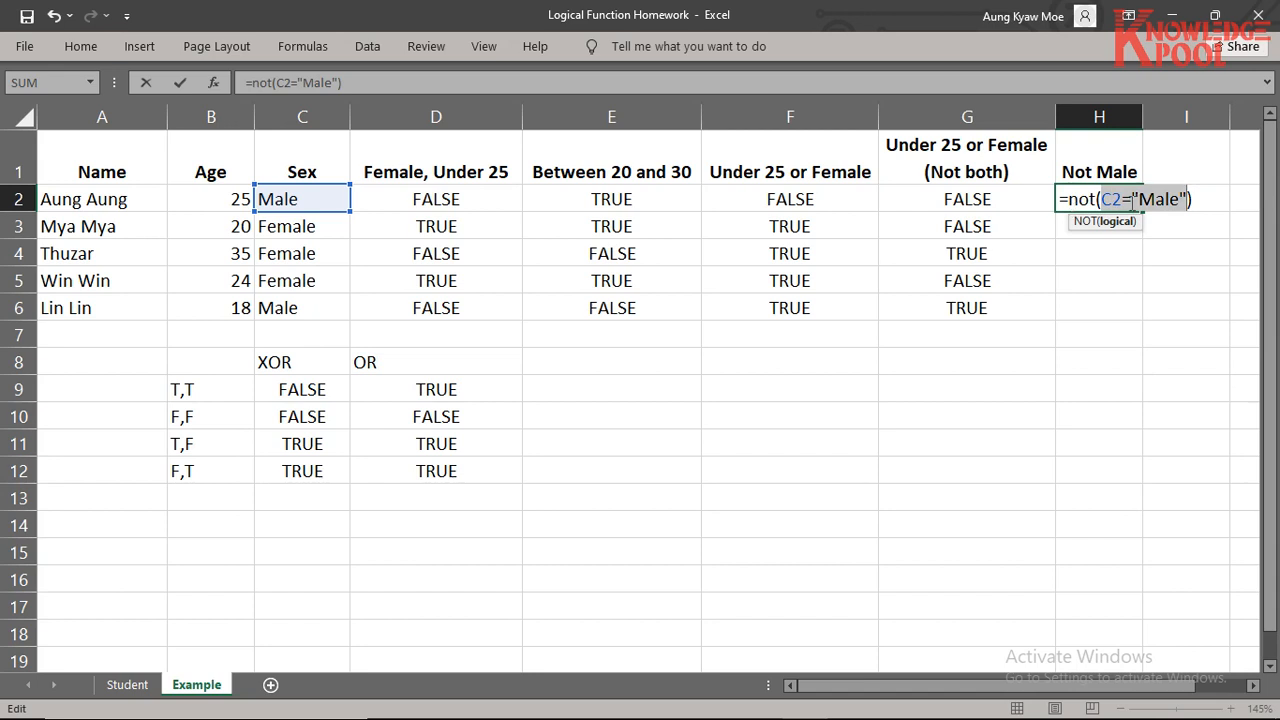
pyautogui.press('Return')
# Step: Copy the NOT formula from H2 down through H3 to H6
pyautogui.hotkey('ctrl', 'd')
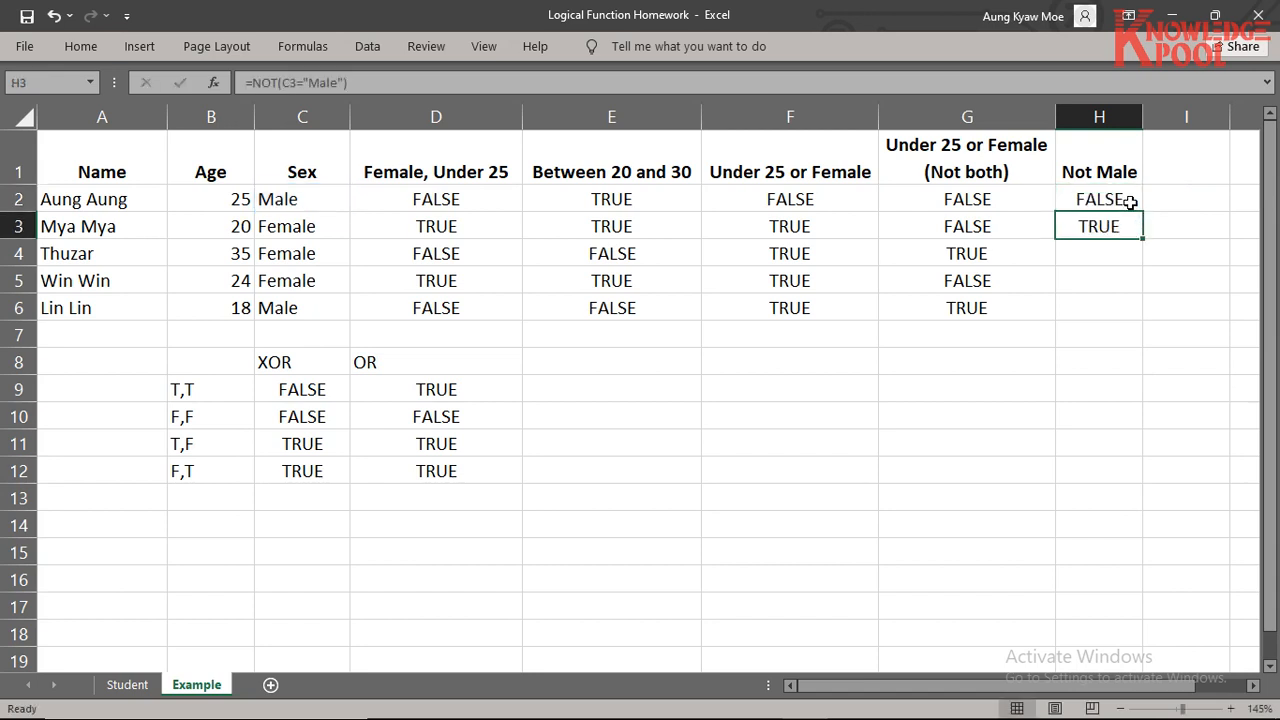
pyautogui.press('Down')
pyautogui.hotkey('ctrl', 'd')
pyautogui.press('Down')
pyautogui.hotkey('ctrl', 'd')
pyautogui.press('Down')
pyautogui.hotkey('ctrl', 'd')
pyautogui.press('Down')
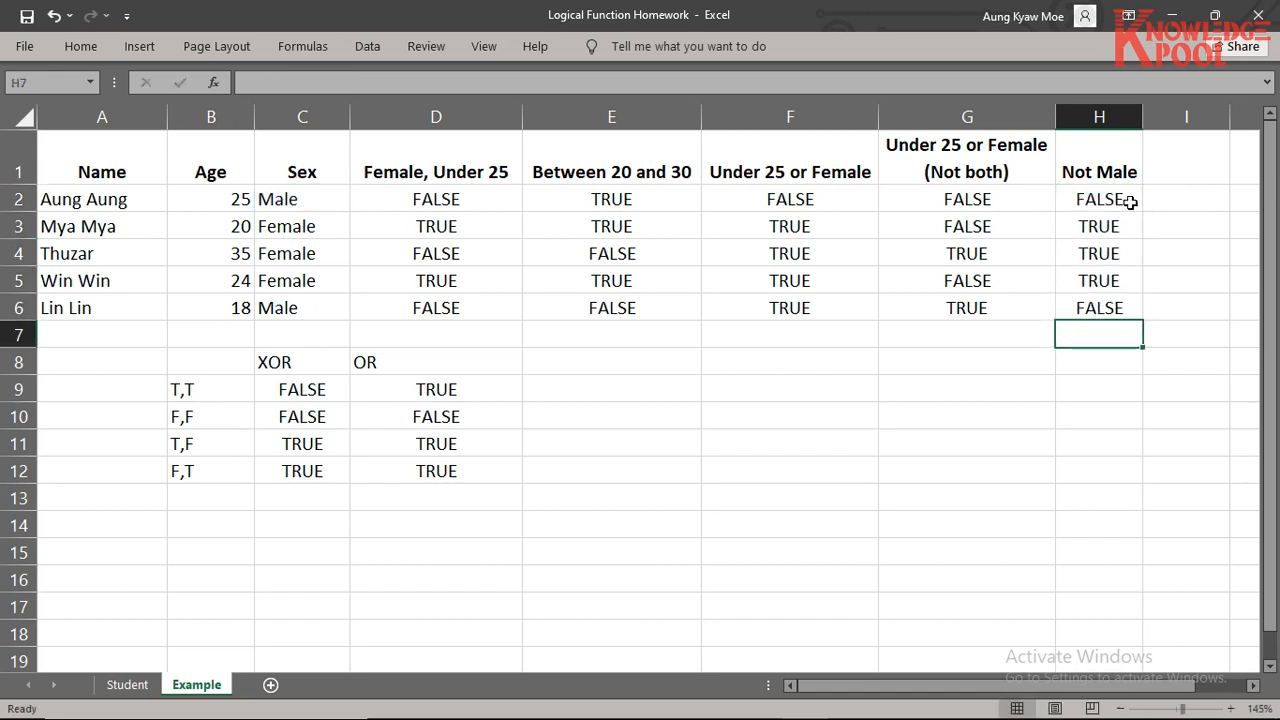
# Step: Replace the column heading in cell H1 with "Not Male or under 25"
pyautogui.click(1140, 198)
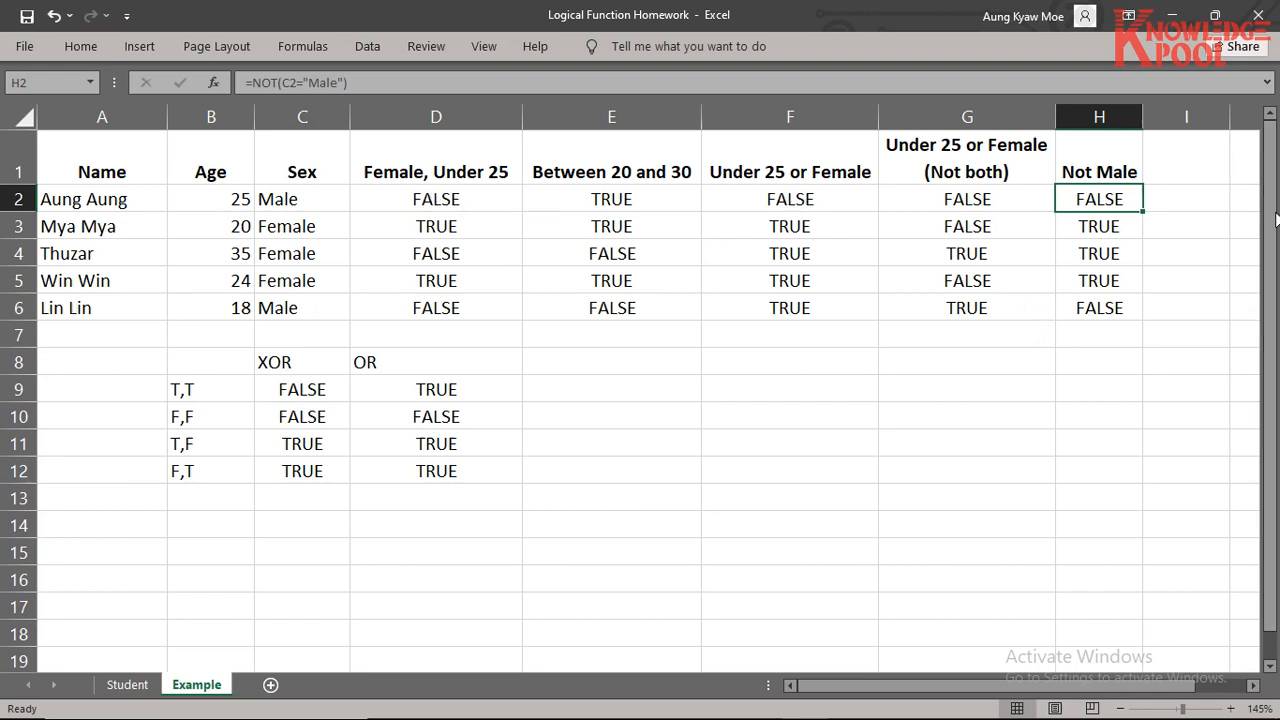
pyautogui.click(1180, 170)
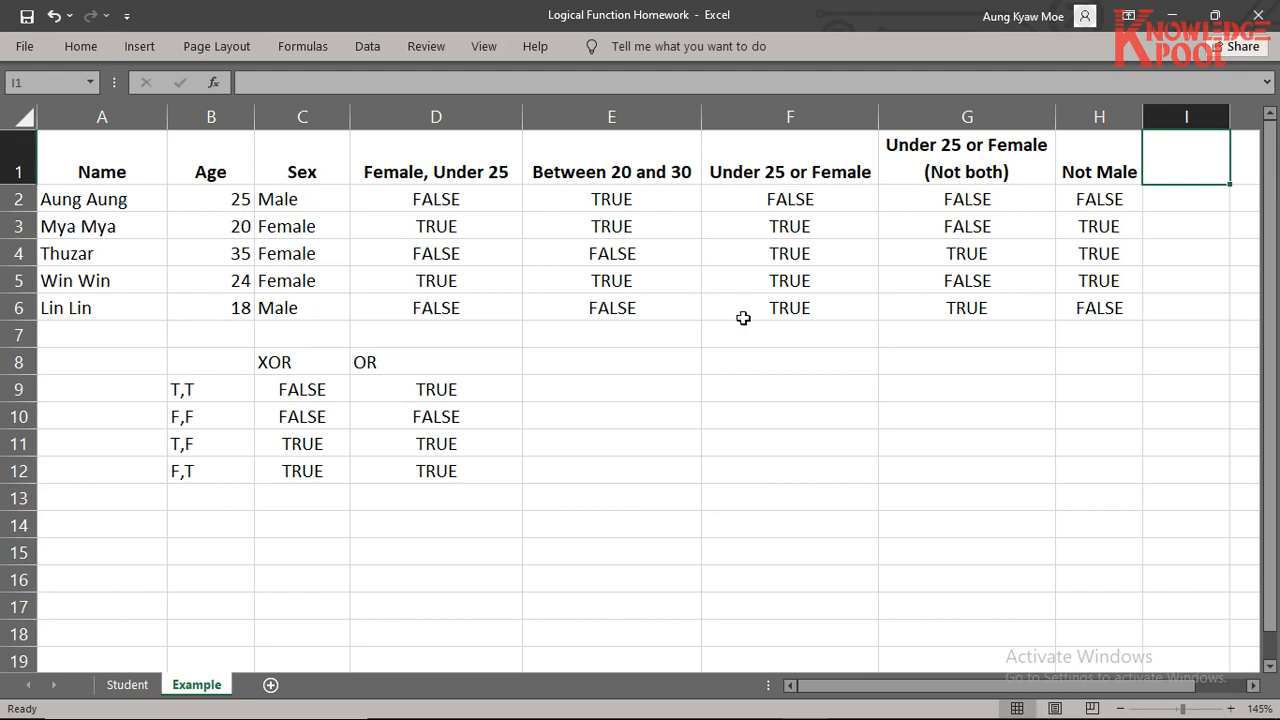
pyautogui.click(1095, 170)
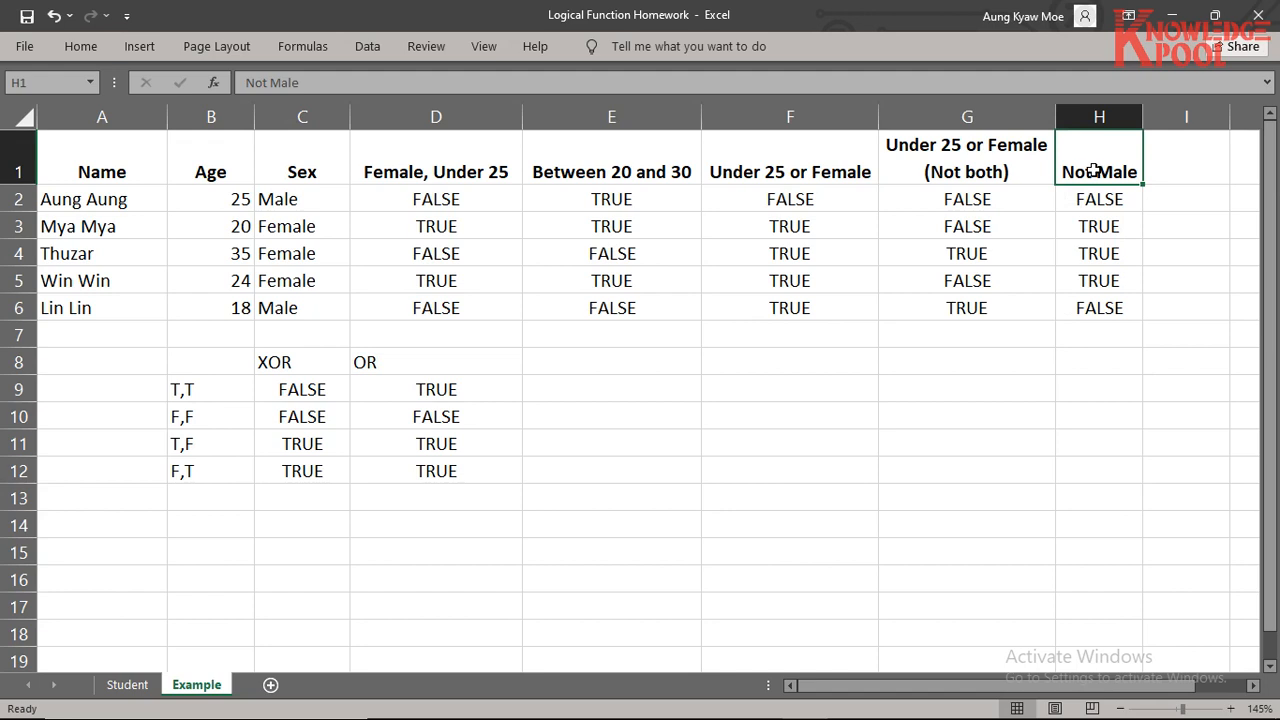
pyautogui.write('Not Male')
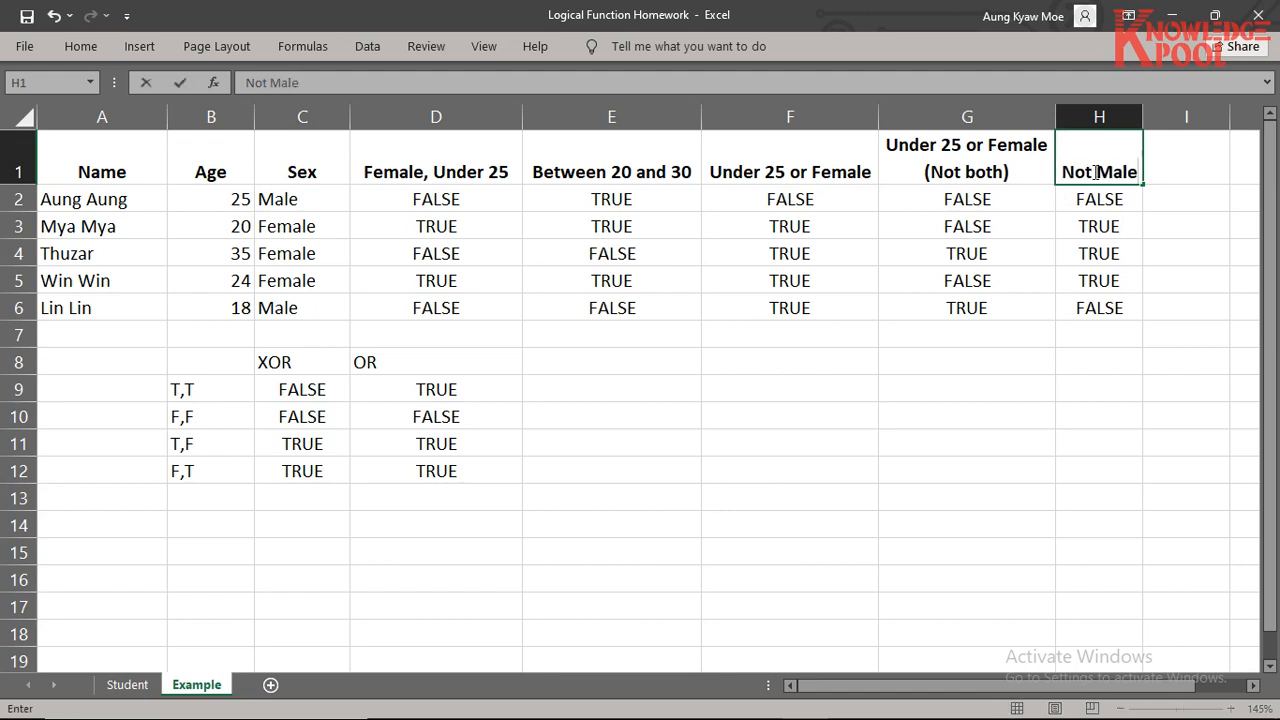
pyautogui.write(' or ')
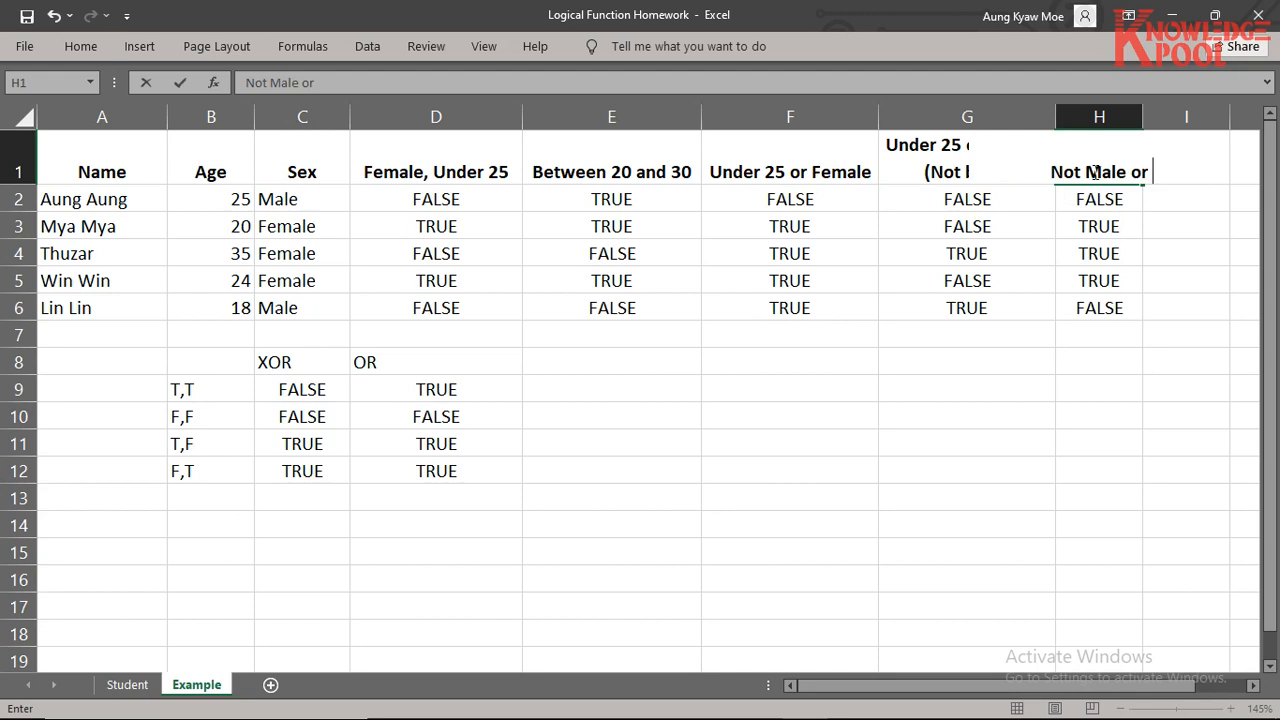
pyautogui.write('under')
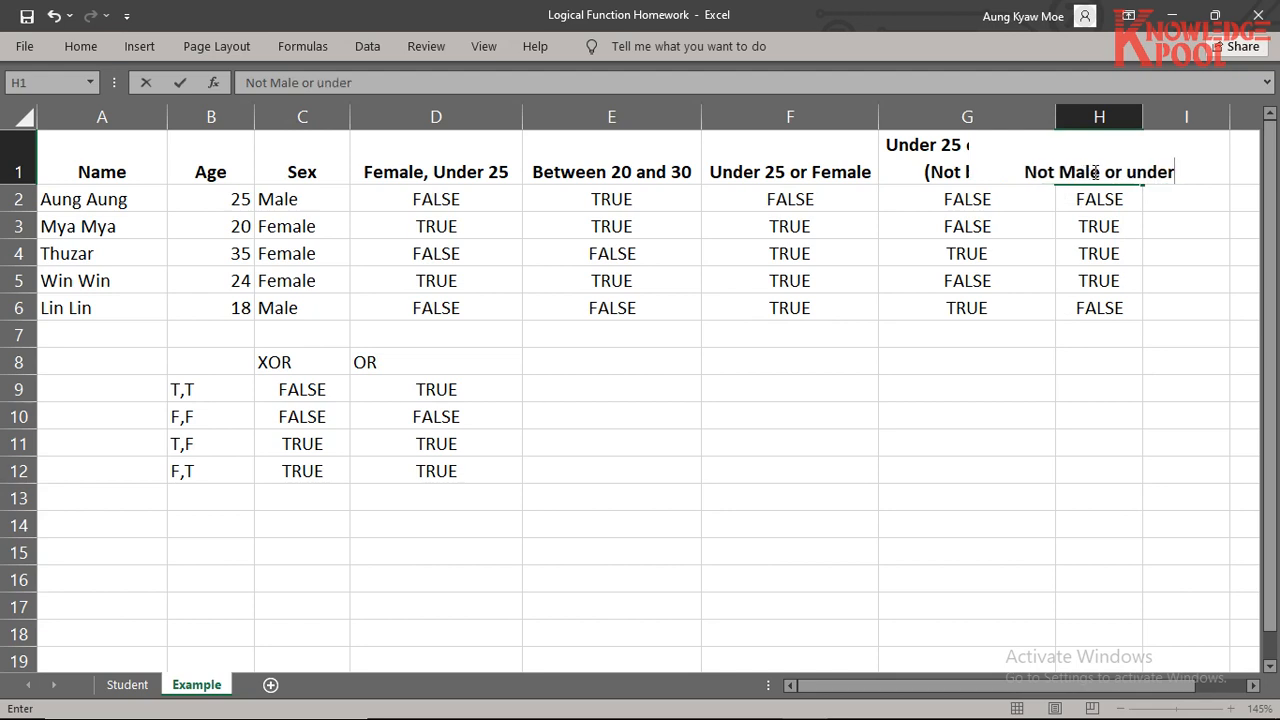
pyautogui.write(' 25')
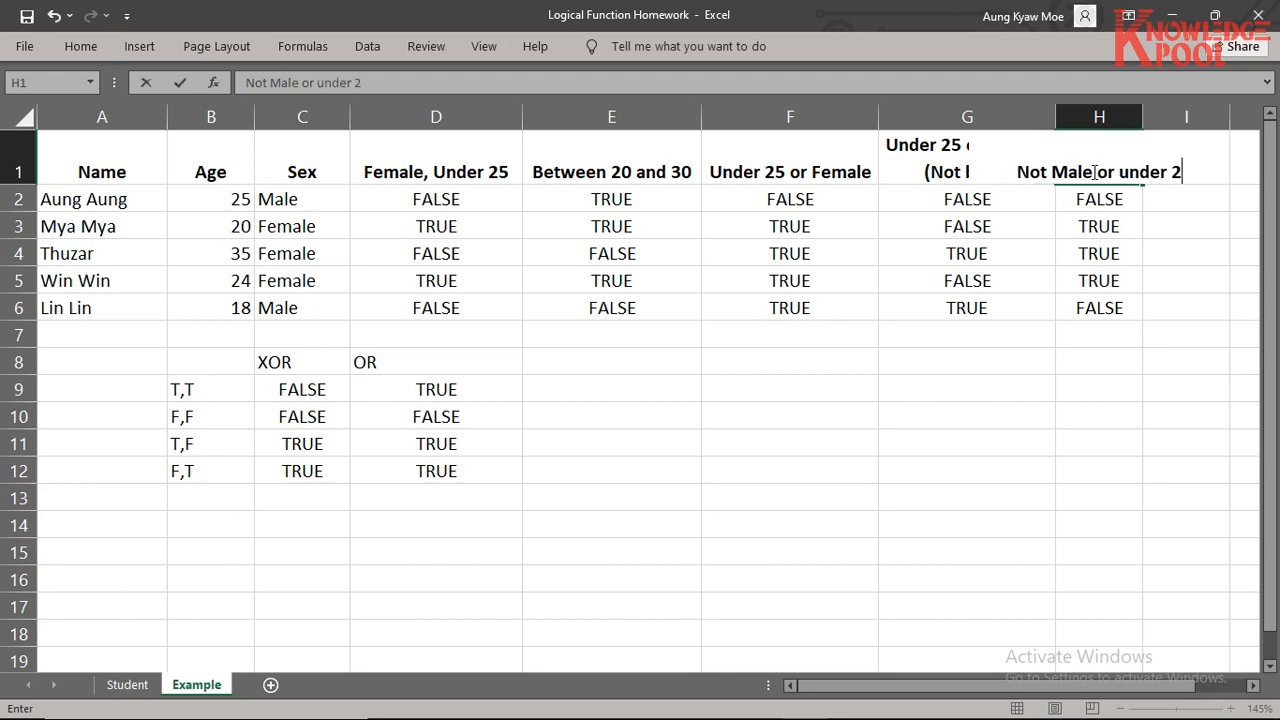
pyautogui.press('Return')
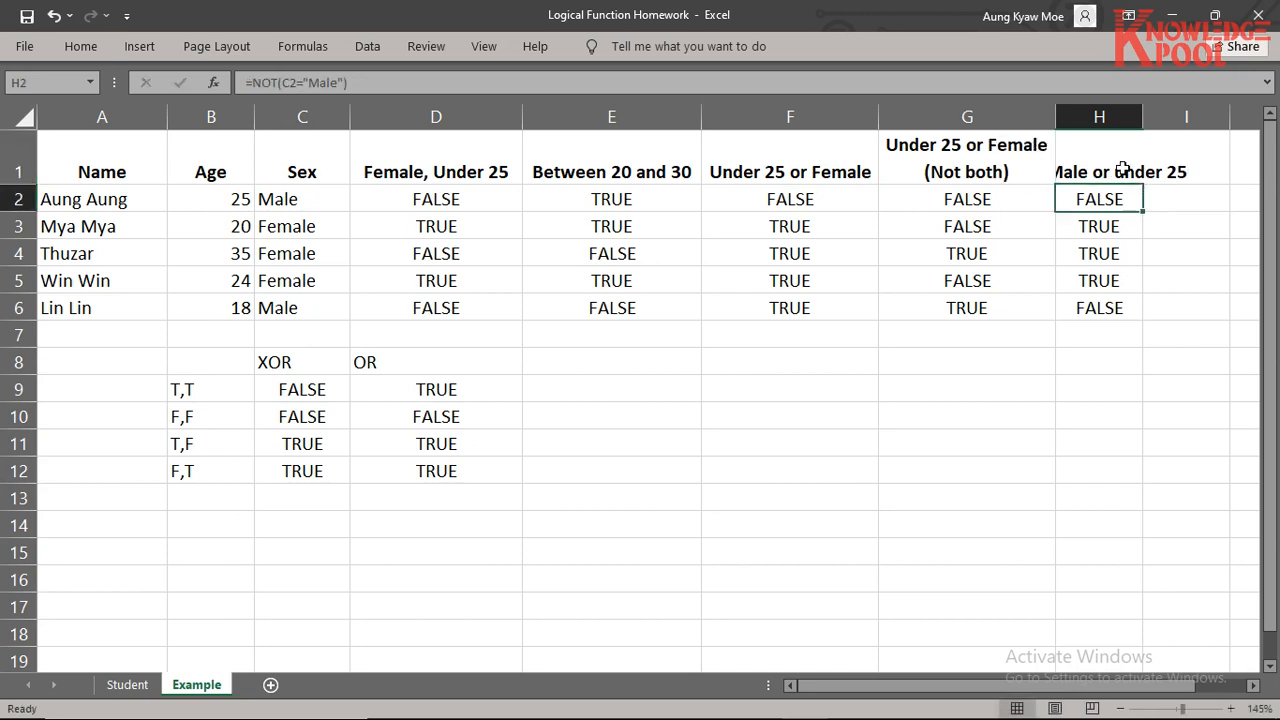
# Step: Break the H1 heading onto a second line before "under 25" and fit column H and row 1 to the two-line text
pyautogui.doubleClick(1120, 172)
pyautogui.hotkey('alt', 'Return')
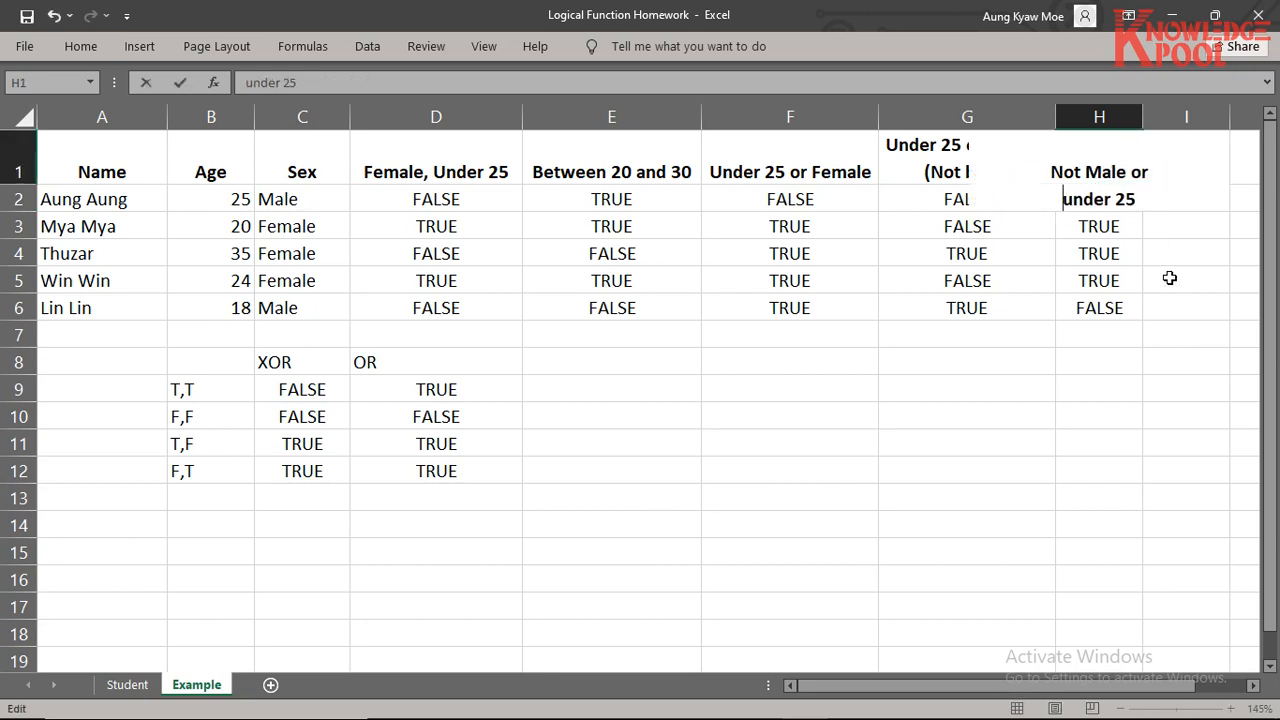
pyautogui.press('Return')
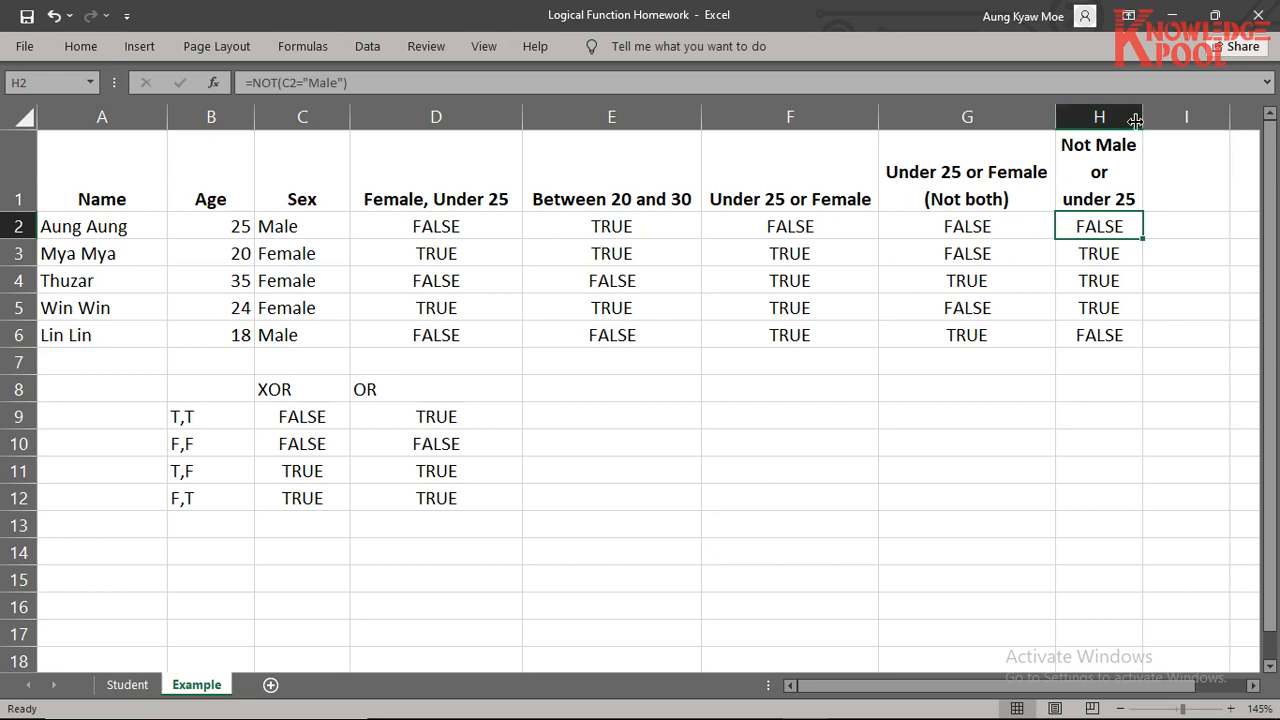
pyautogui.moveTo(1143, 117); pyautogui.dragTo(1178, 117)
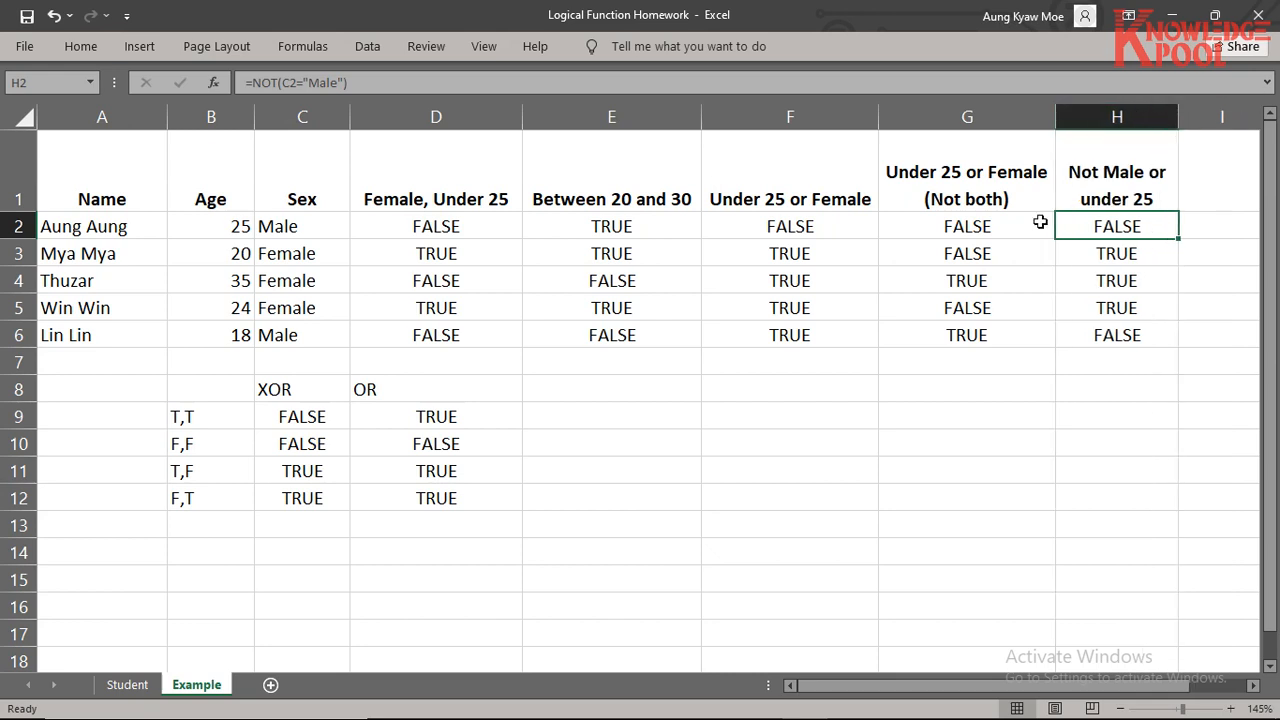
pyautogui.doubleClick(32, 212)
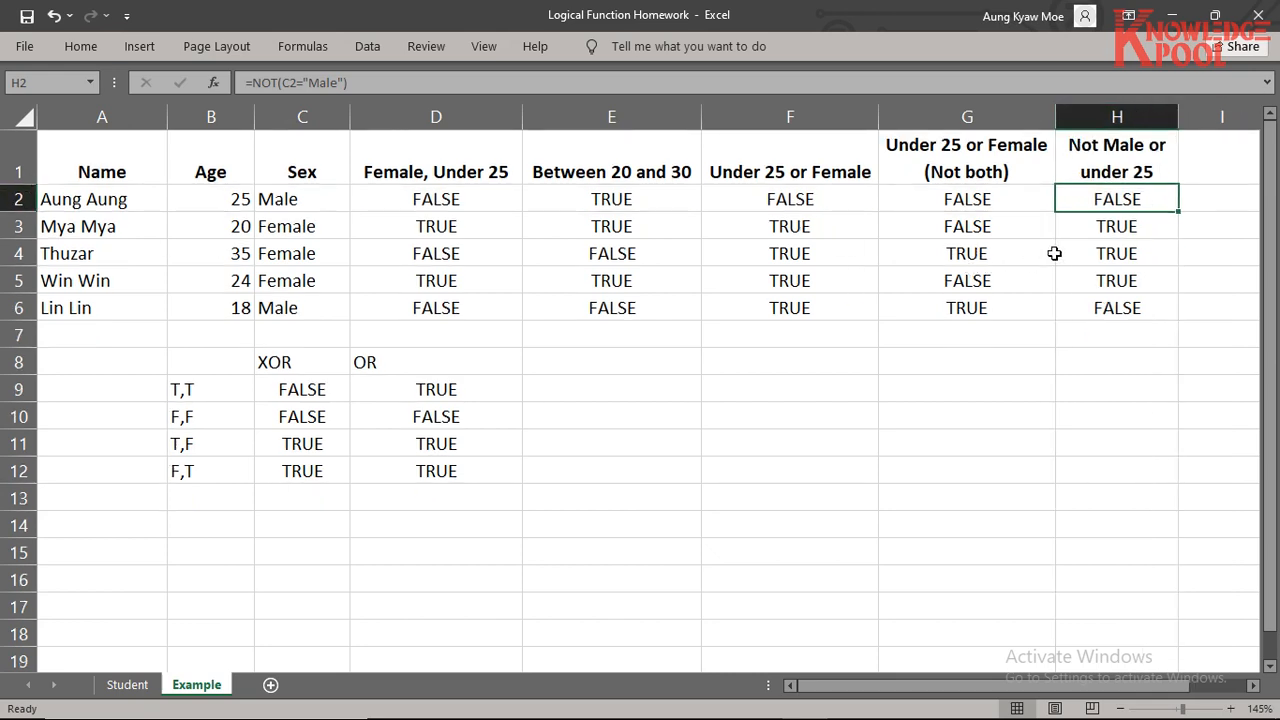
# Step: Add parentheses to the H1 heading so it reads "Not (Male or under 25)"
pyautogui.doubleClick(1104, 146)
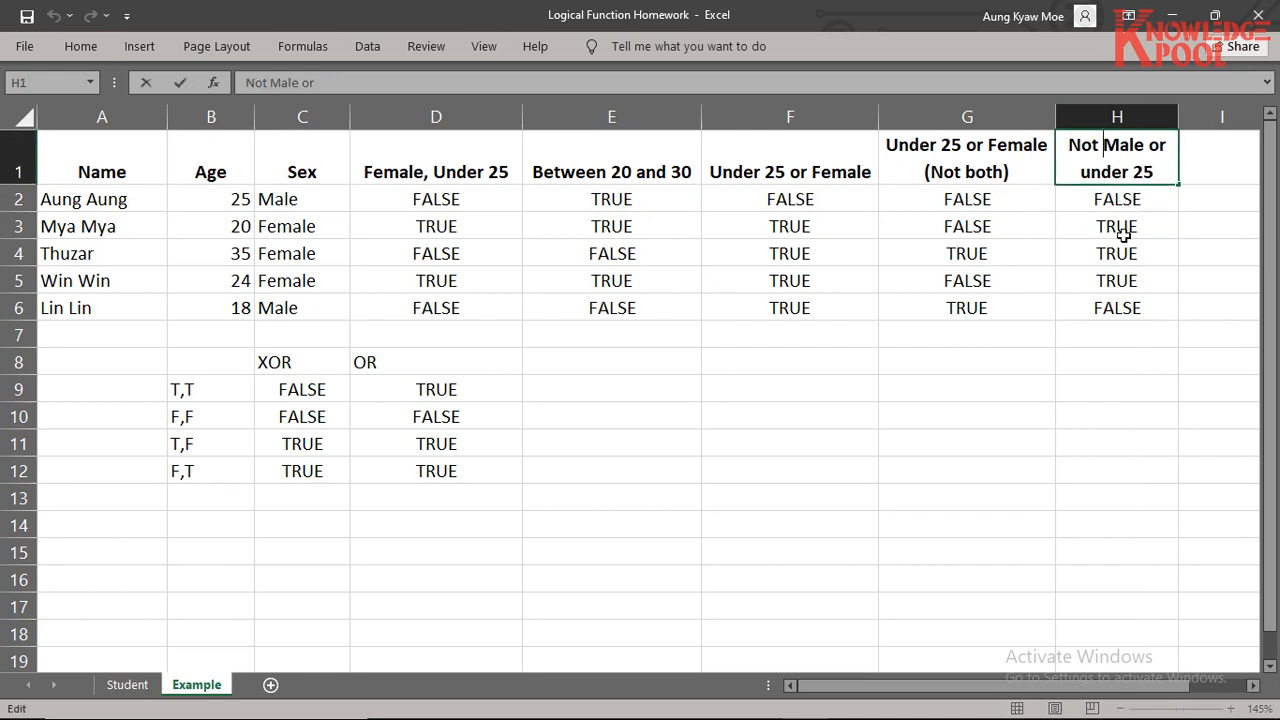
pyautogui.write('(')
pyautogui.click(1157, 172)
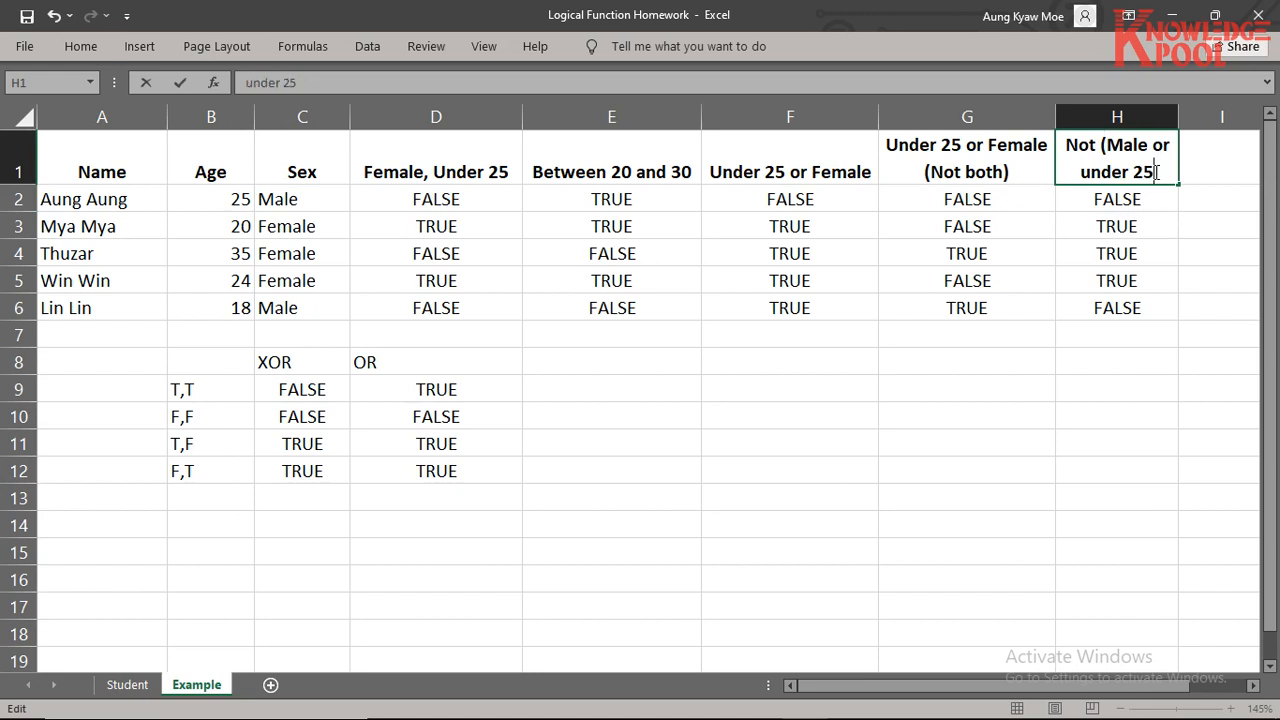
pyautogui.write(')')
pyautogui.press('Return')
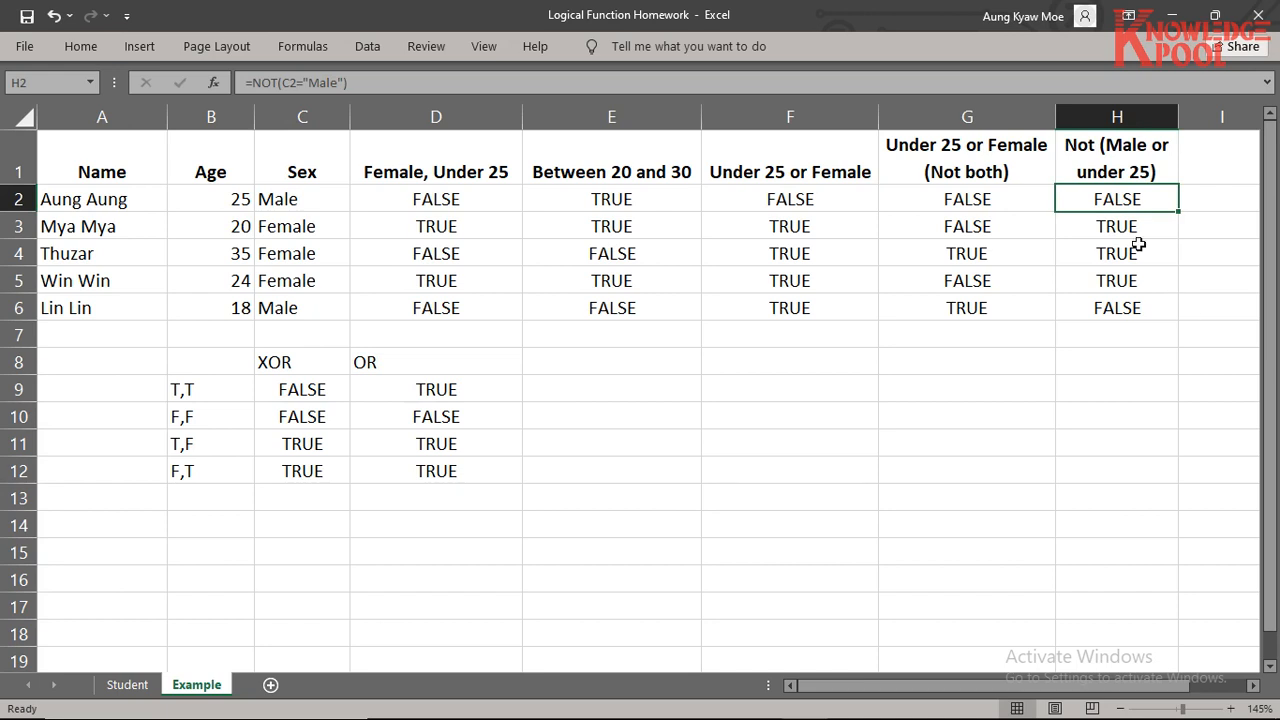
# Step: Clear the NOT formulas from cells H2 to H6
pyautogui.moveTo(1134, 197); pyautogui.dragTo(1106, 307)
pyautogui.press('Delete')
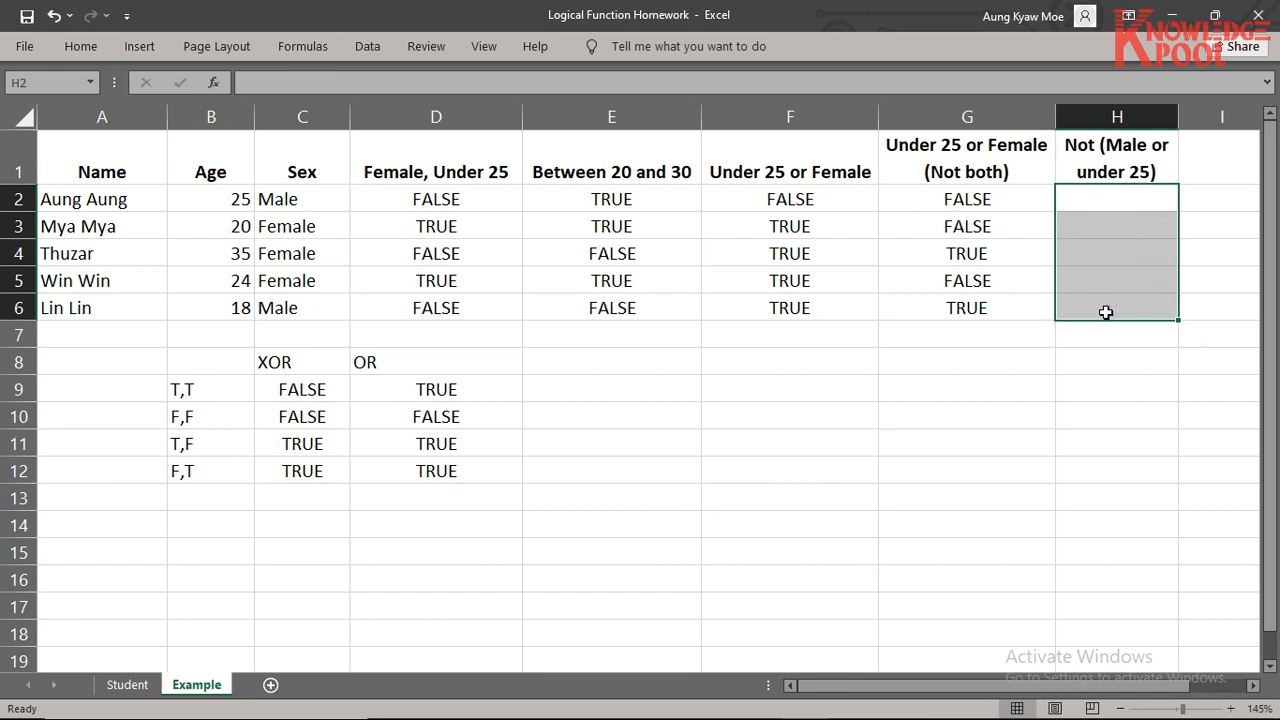
pyautogui.click(798, 342)
pyautogui.click(1108, 160)
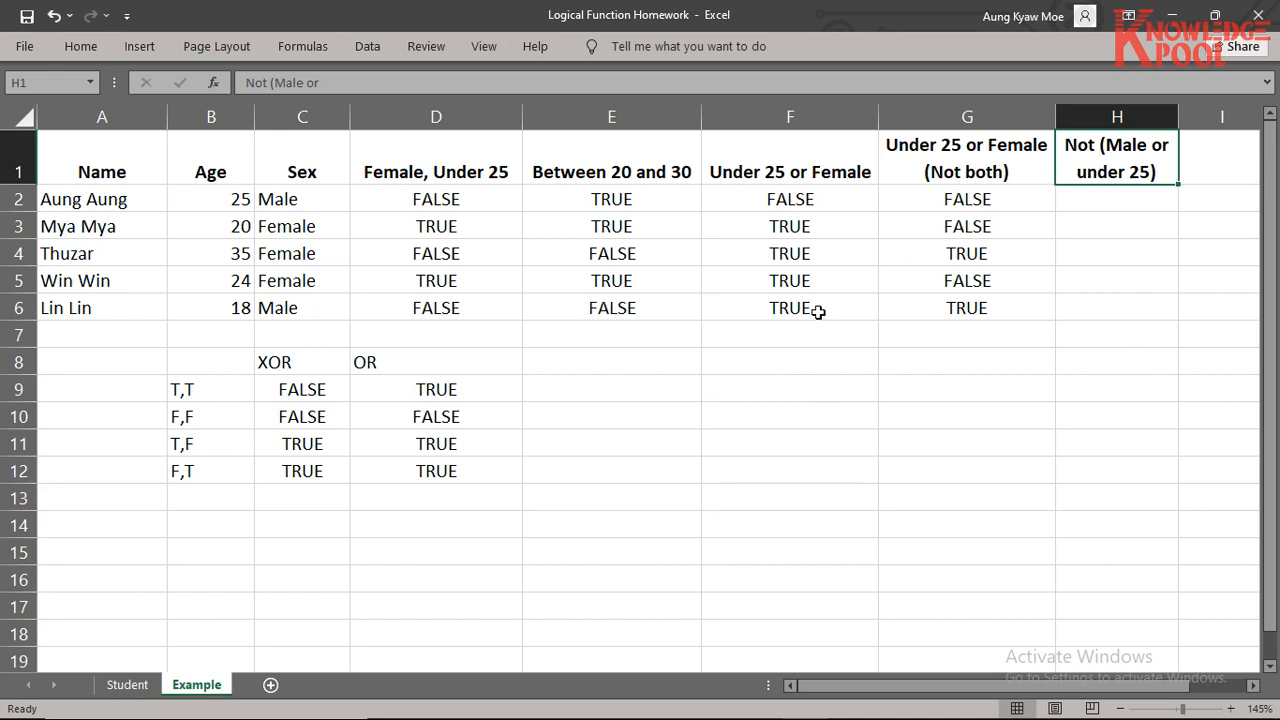
# Step: Fill the empty answer cells H2 to H6 with yellow
pyautogui.moveTo(1090, 211); pyautogui.dragTo(1100, 310)
pyautogui.click(83, 48)
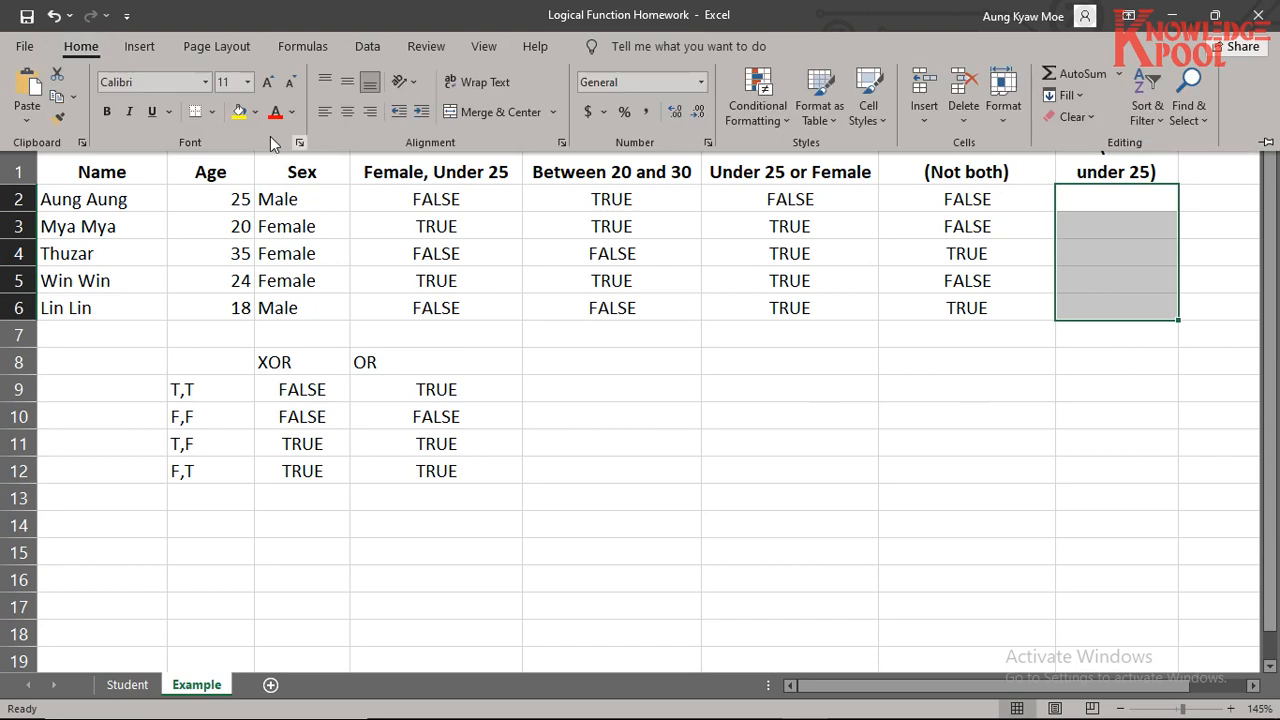
pyautogui.click(237, 113)
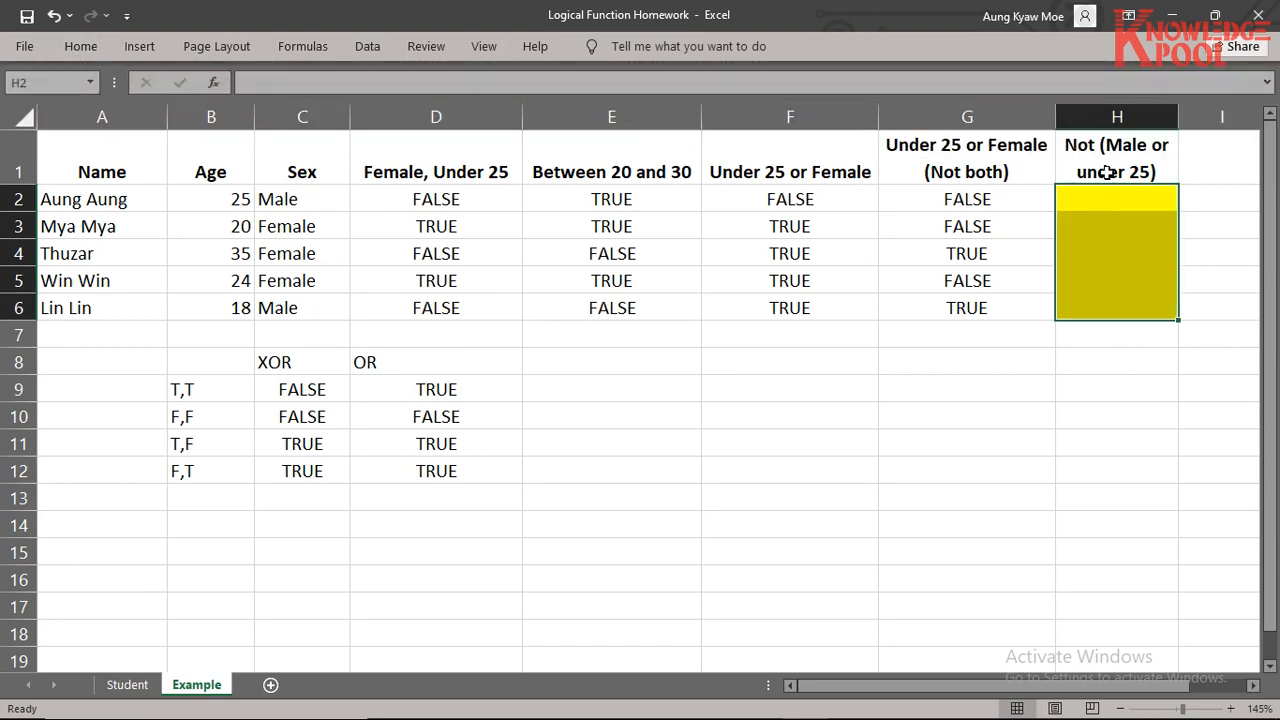
pyautogui.click(1110, 166)
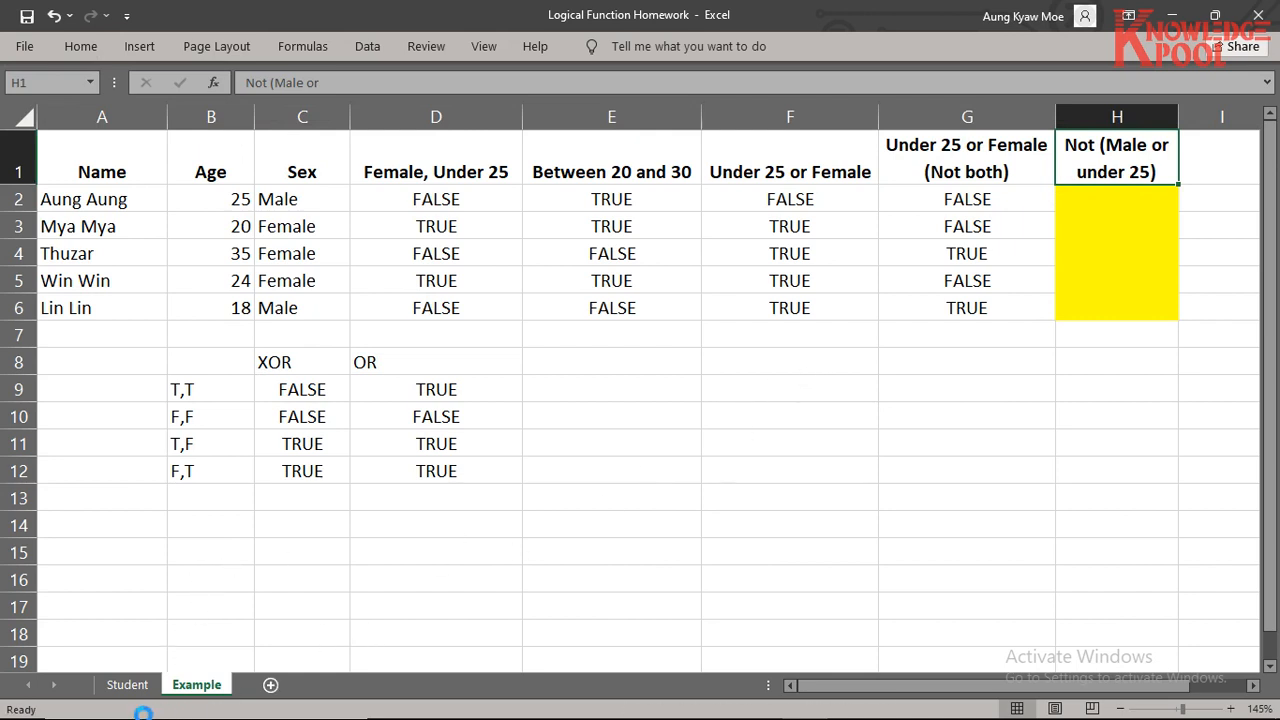
# Step: On the Student sheet, change the heading in cell F1 to "Pass"
pyautogui.click(127, 684)
pyautogui.click(593, 366)
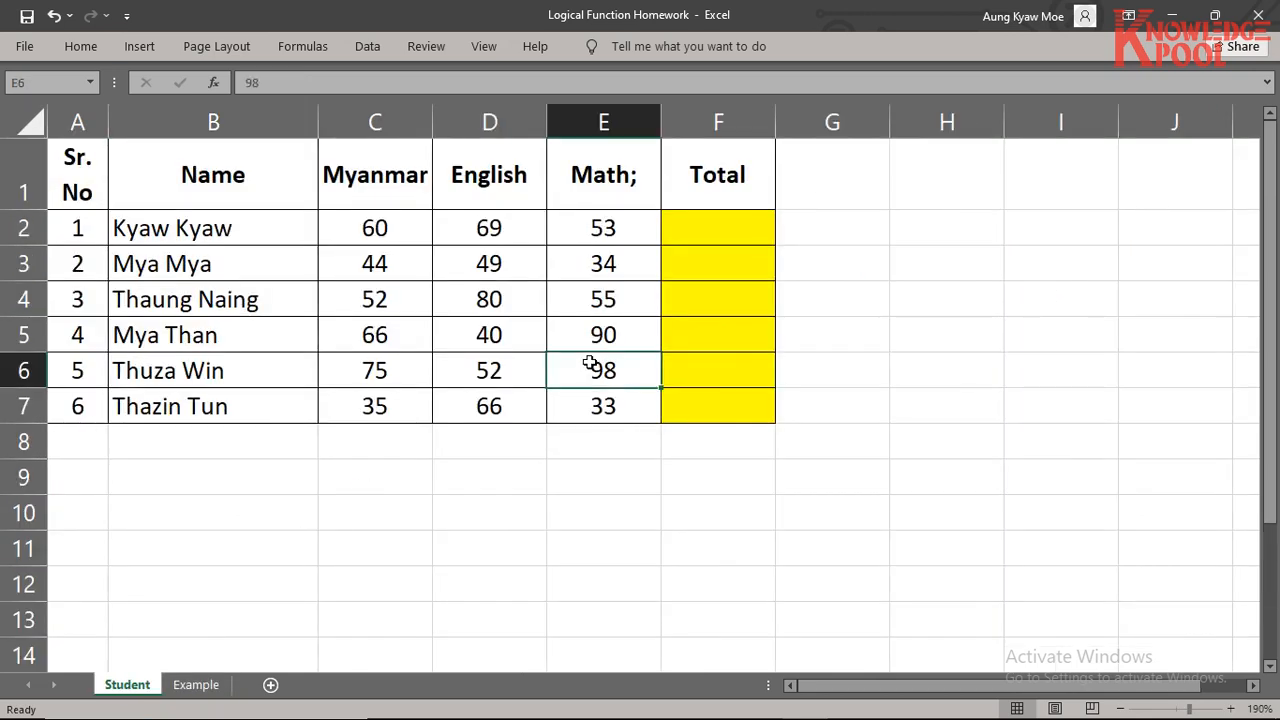
pyautogui.click(720, 186)
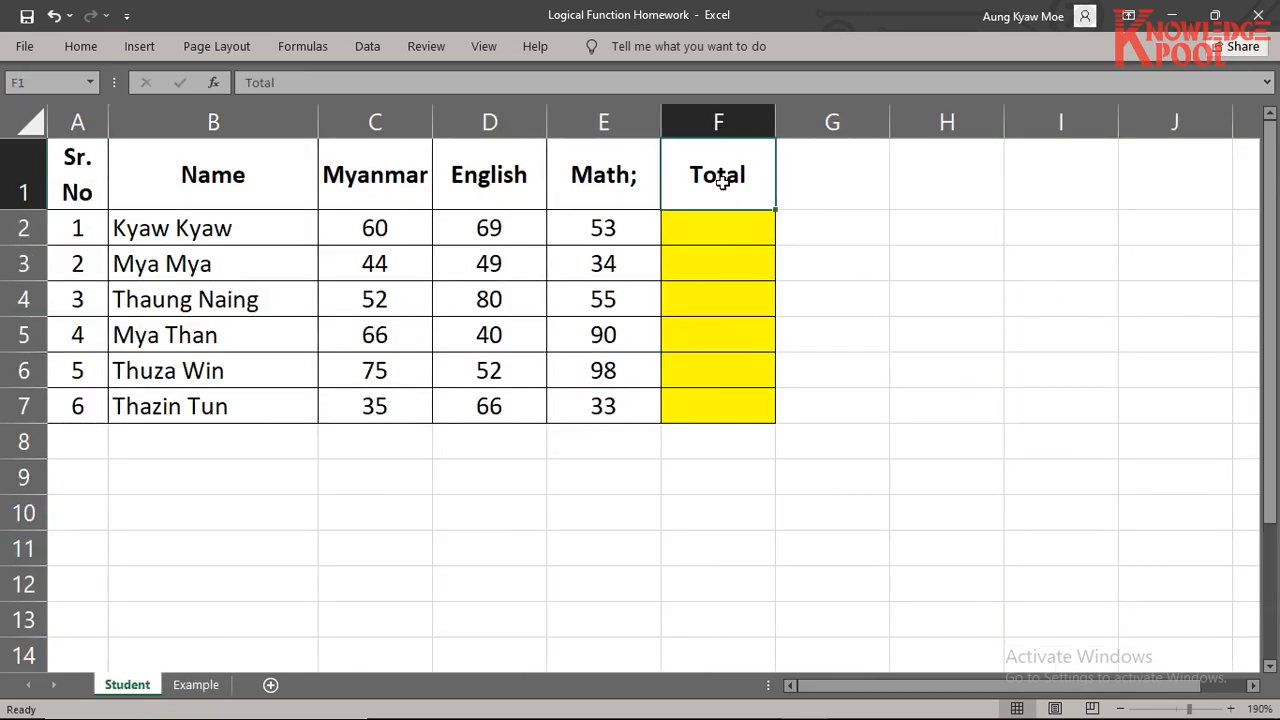
pyautogui.write('Pa')
pyautogui.press('BackSpace')
pyautogui.press('BackSpace')
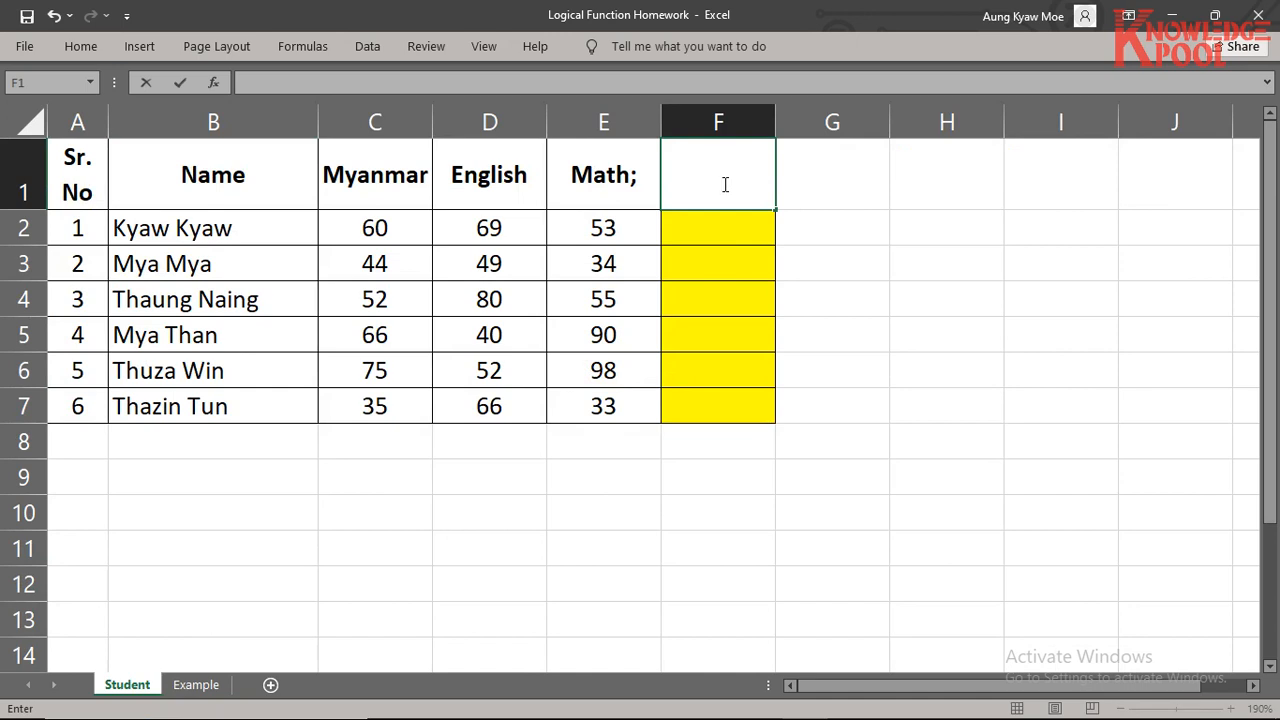
pyautogui.write('Pass')
pyautogui.press('Return')
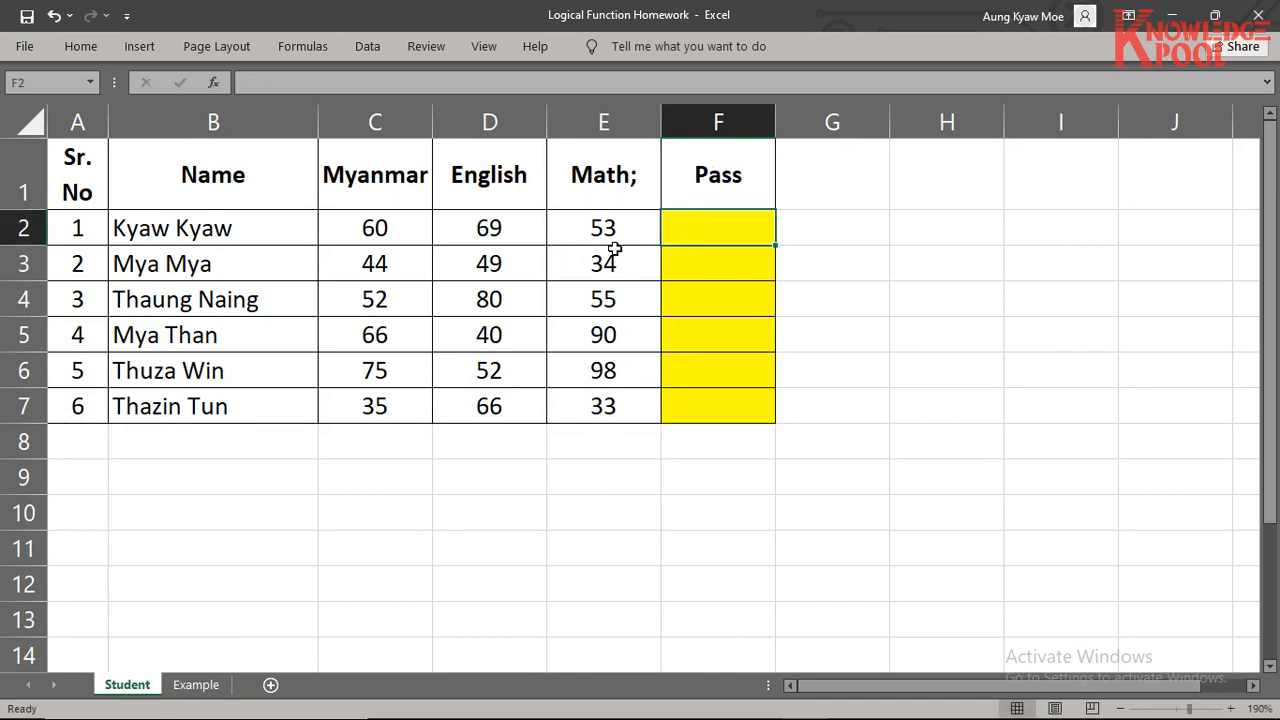
pyautogui.moveTo(734, 229); pyautogui.dragTo(704, 403)
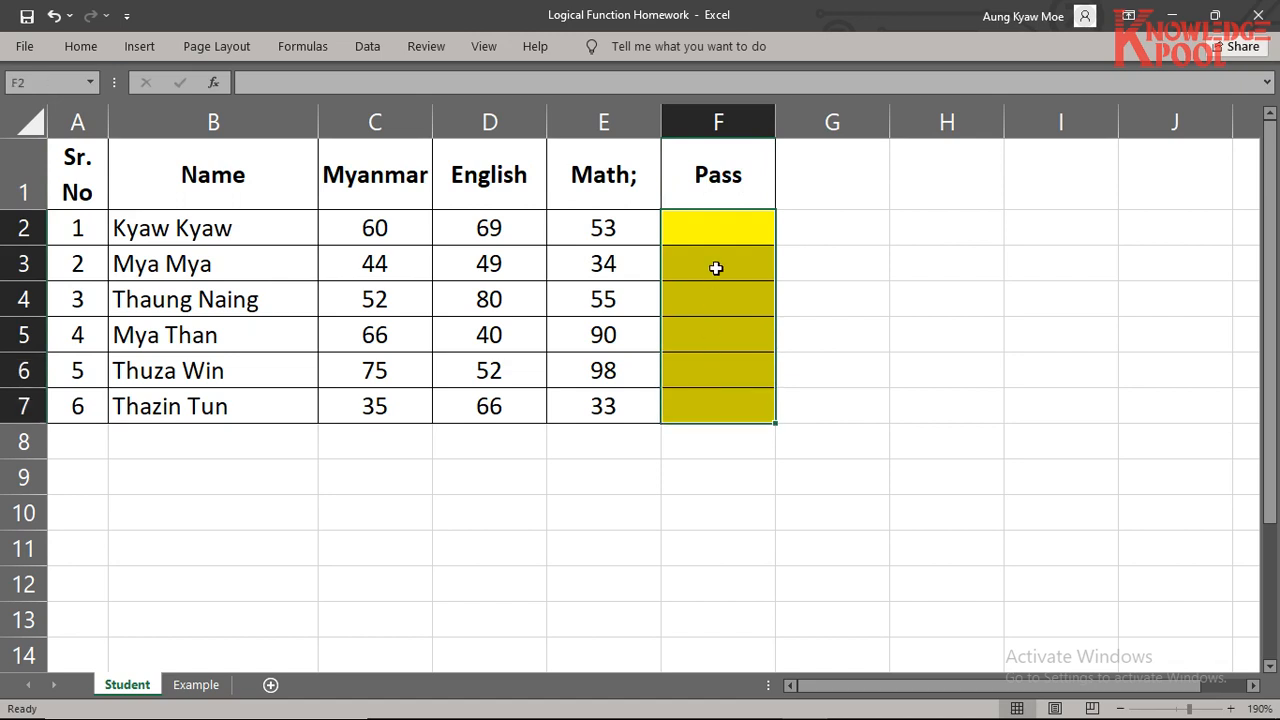
pyautogui.moveTo(722, 233); pyautogui.dragTo(722, 383)
pyautogui.click(718, 233)
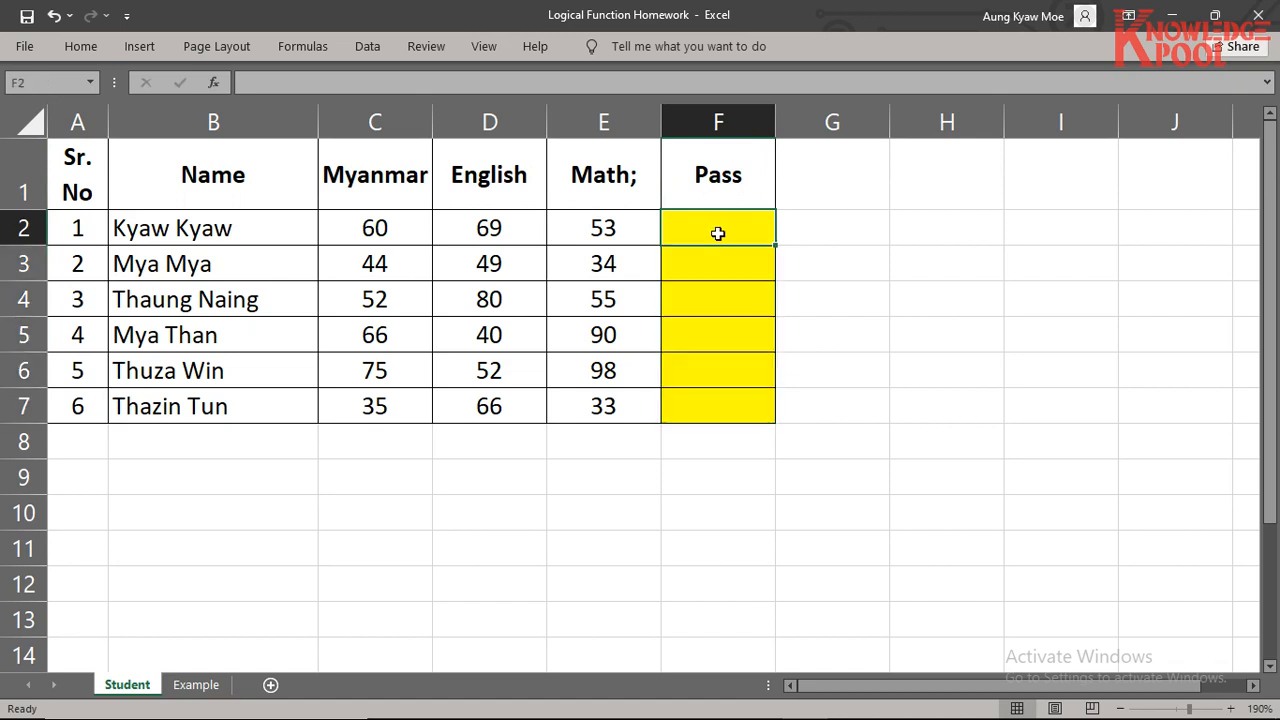
pyautogui.click(408, 236)
pyautogui.moveTo(482, 231); pyautogui.dragTo(415, 230)
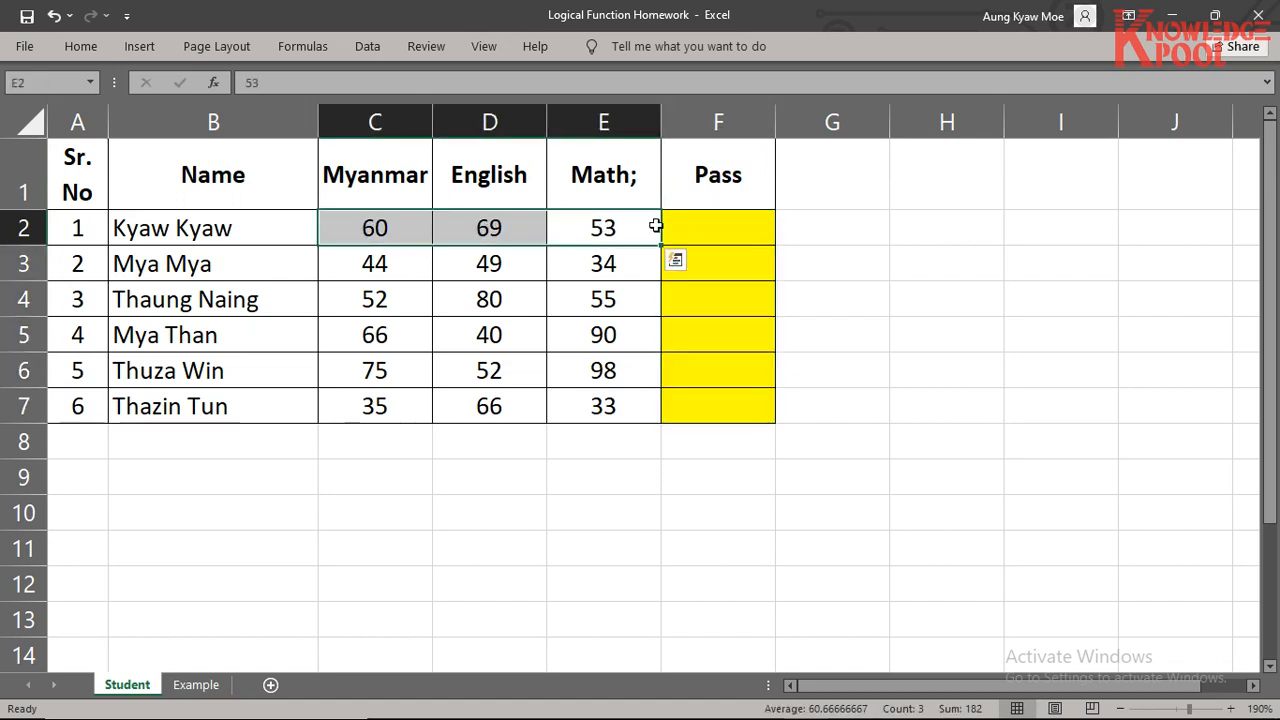
pyautogui.click(700, 224)
pyautogui.write('True')
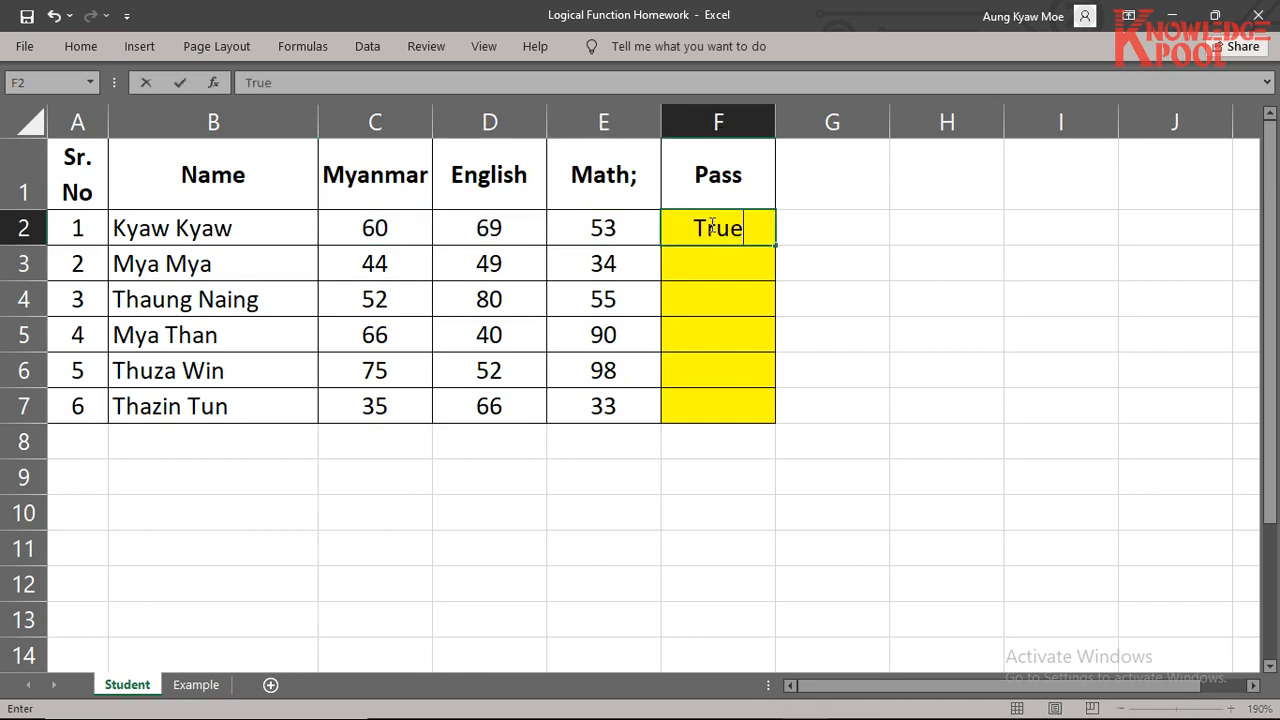
pyautogui.press('Return')
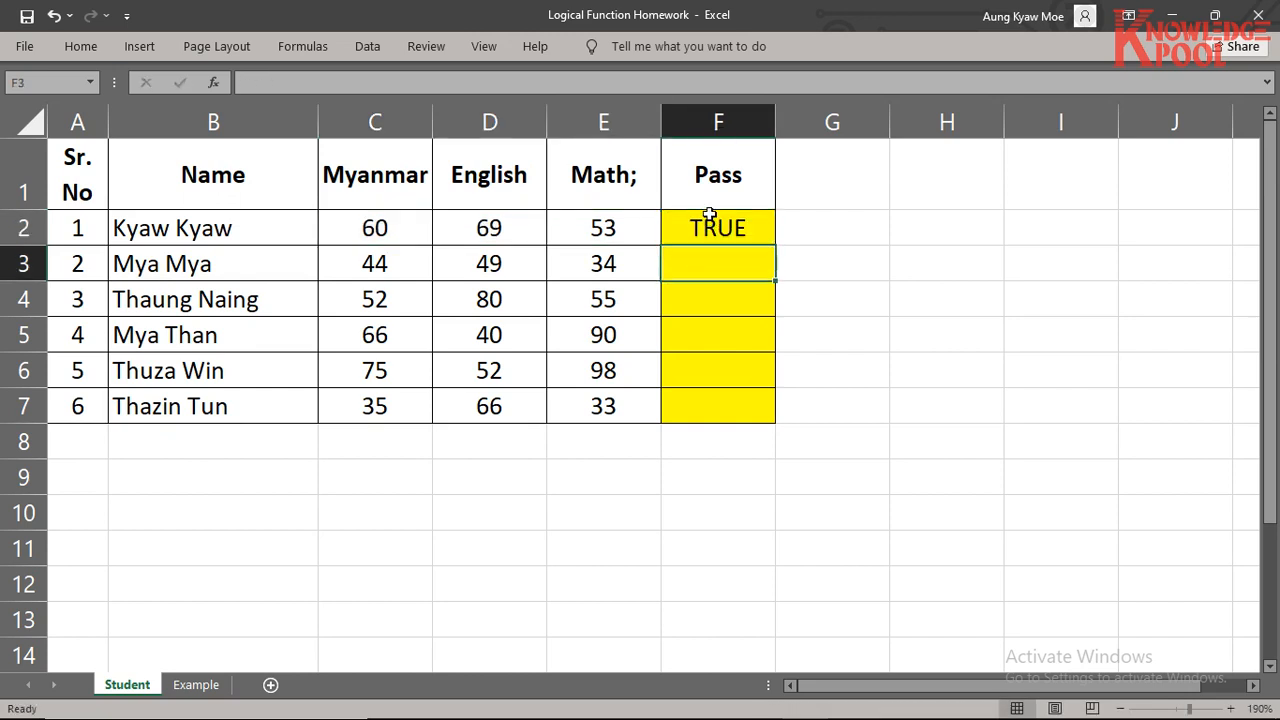
pyautogui.click(725, 229)
pyautogui.press('Delete')
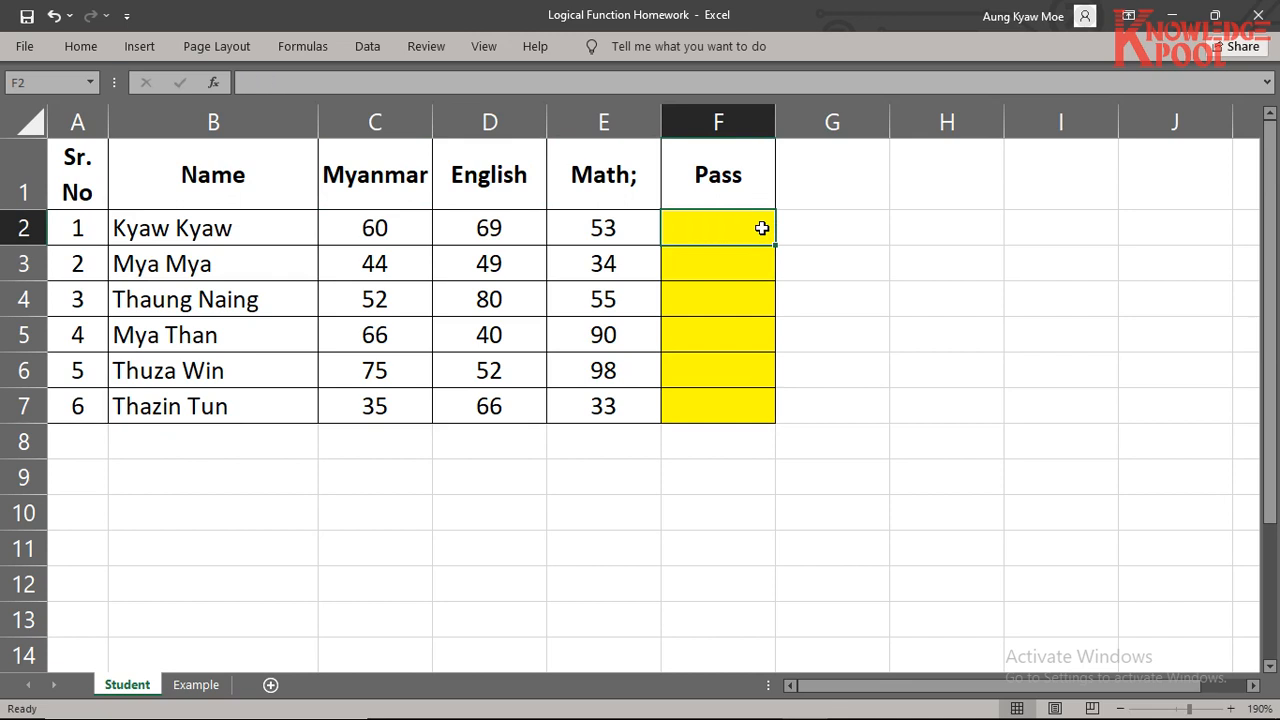
# Step: Enter the expected-result notes "<< True" in cell G2 and "<< False" in cell G3 beside the Pass column
pyautogui.click(843, 219)
pyautogui.write('<<')
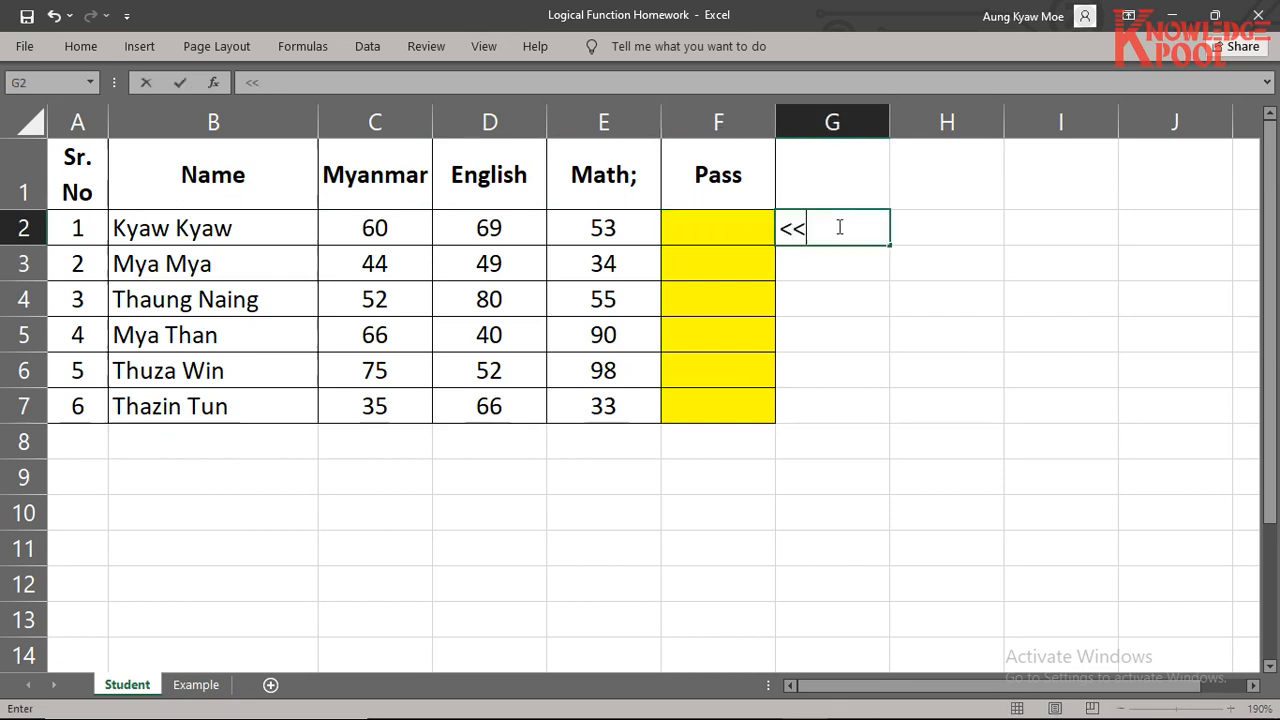
pyautogui.write(' True')
pyautogui.press('Return')
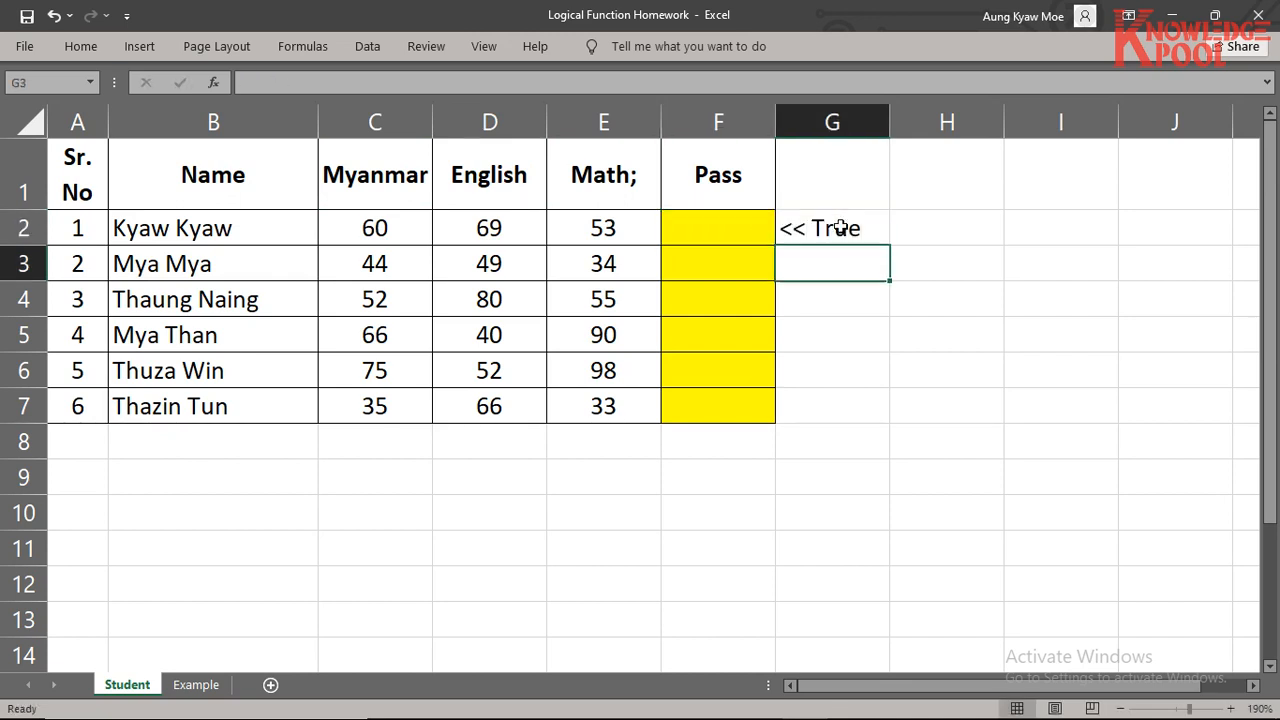
pyautogui.moveTo(427, 273); pyautogui.dragTo(623, 263)
pyautogui.click(818, 262)
pyautogui.write('<< False')
pyautogui.press('Return')
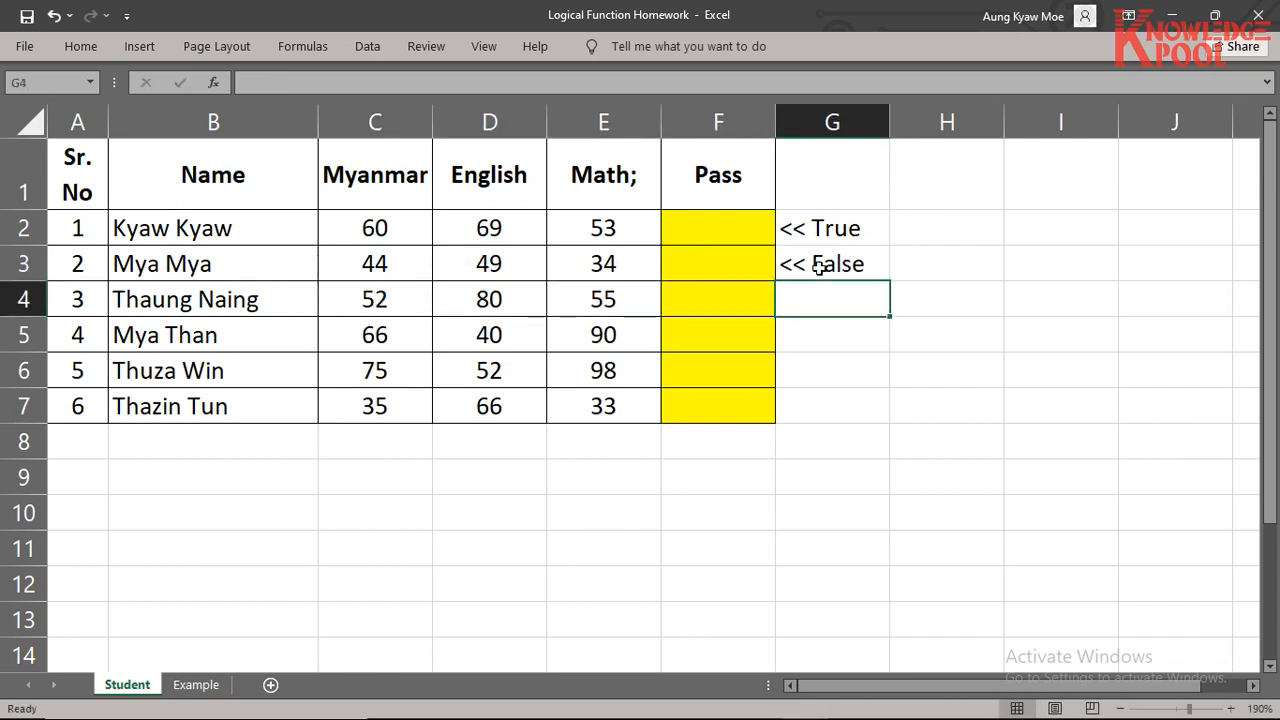
# Step: Switch back to the Example sheet and select cell E9
pyautogui.click(845, 190)
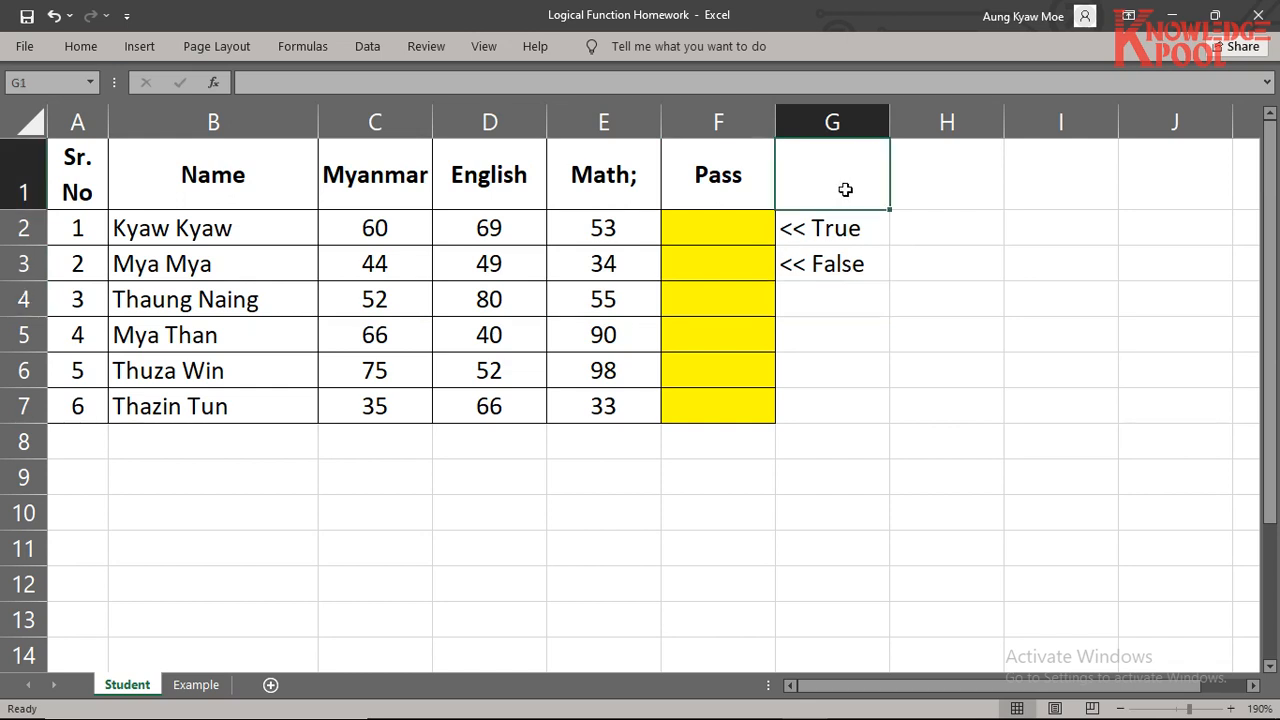
pyautogui.click(751, 240)
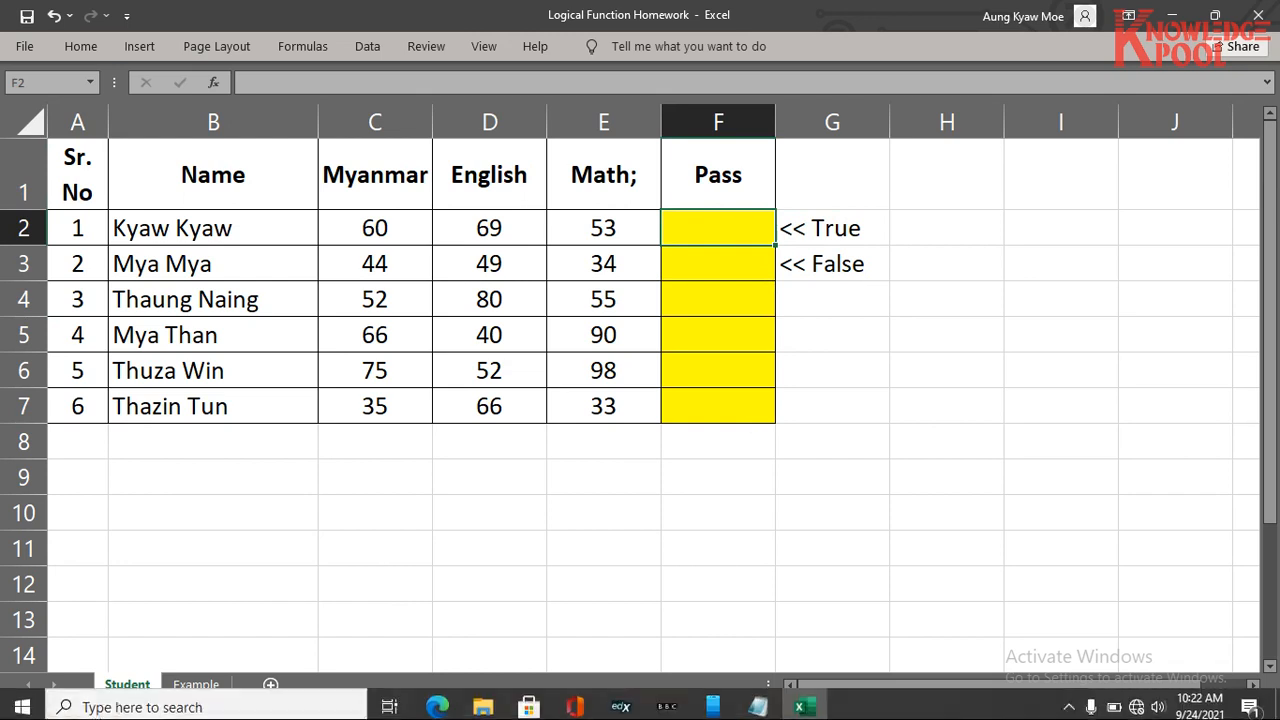
pyautogui.click(199, 685)
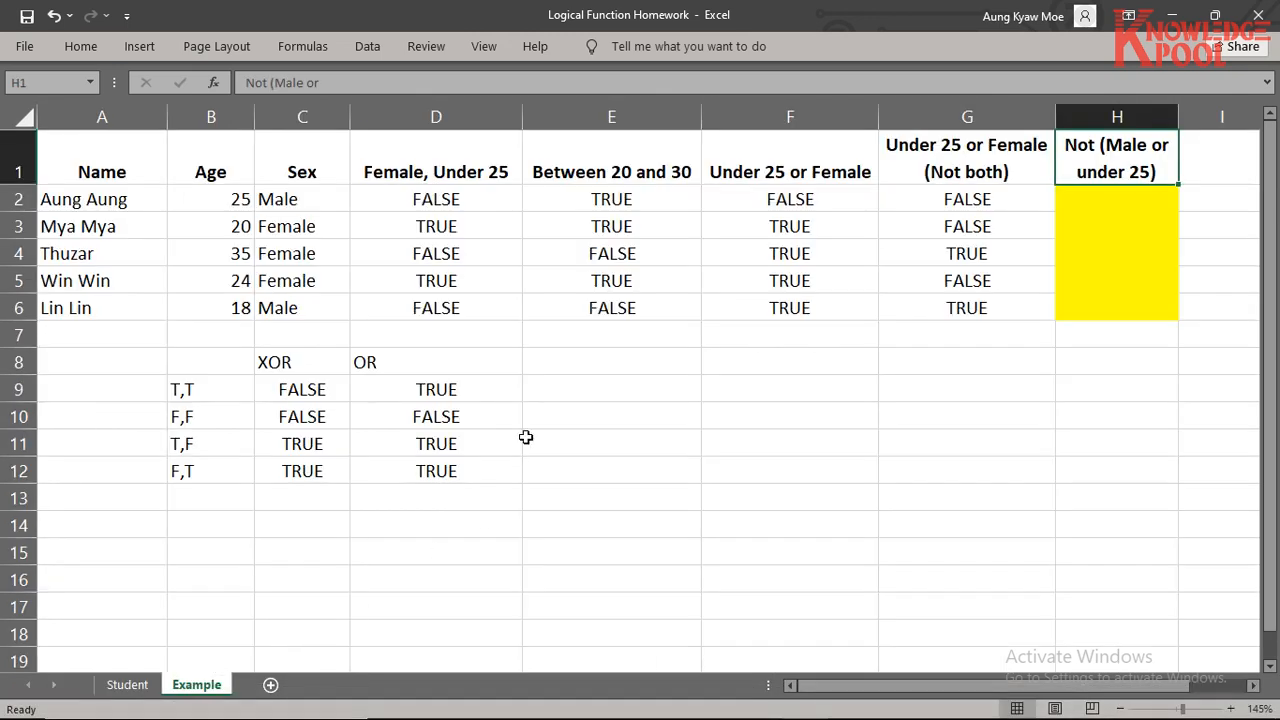
pyautogui.click(641, 383)
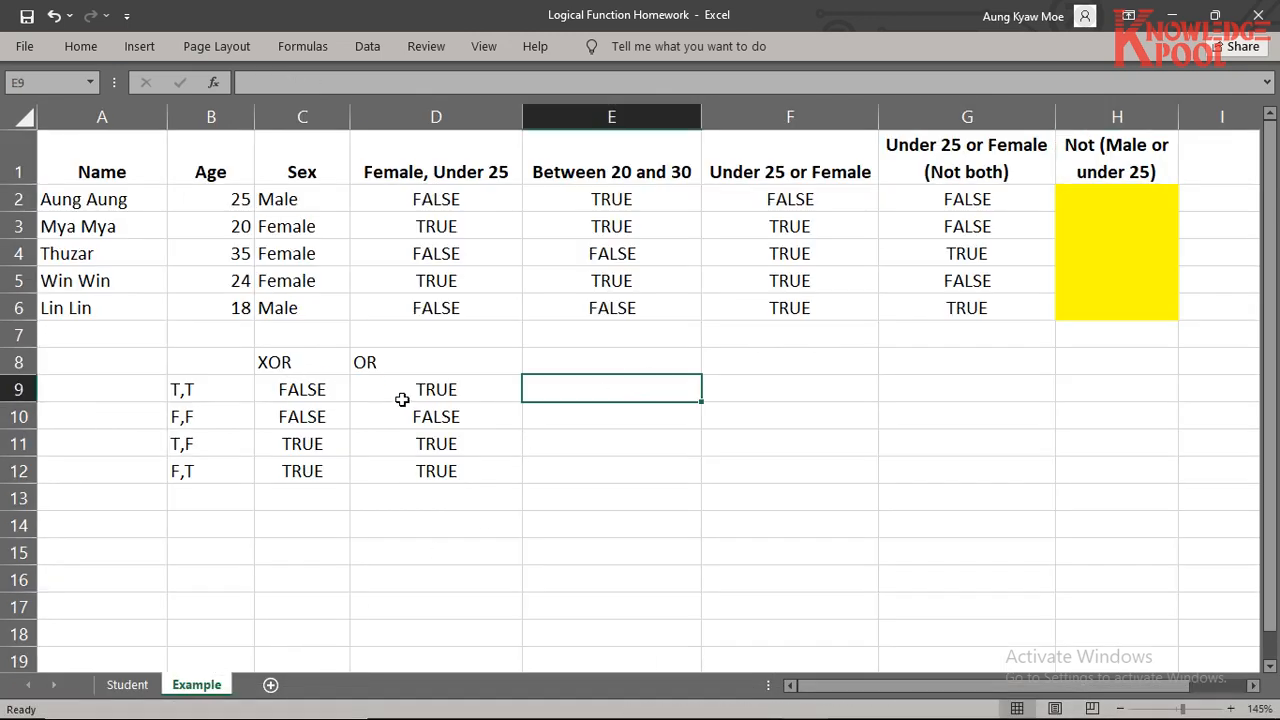